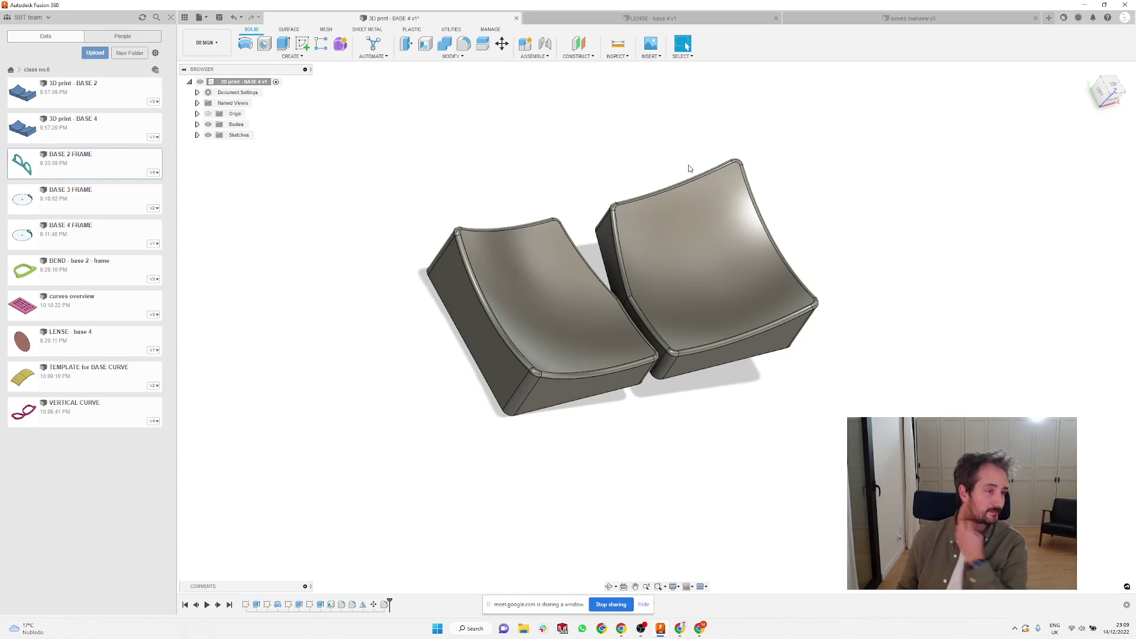
- Orbit the curved base blocks to an angled top view
shift+middle_drag(900, 138, 819, 213)
scroll(702, 233, up, 2)
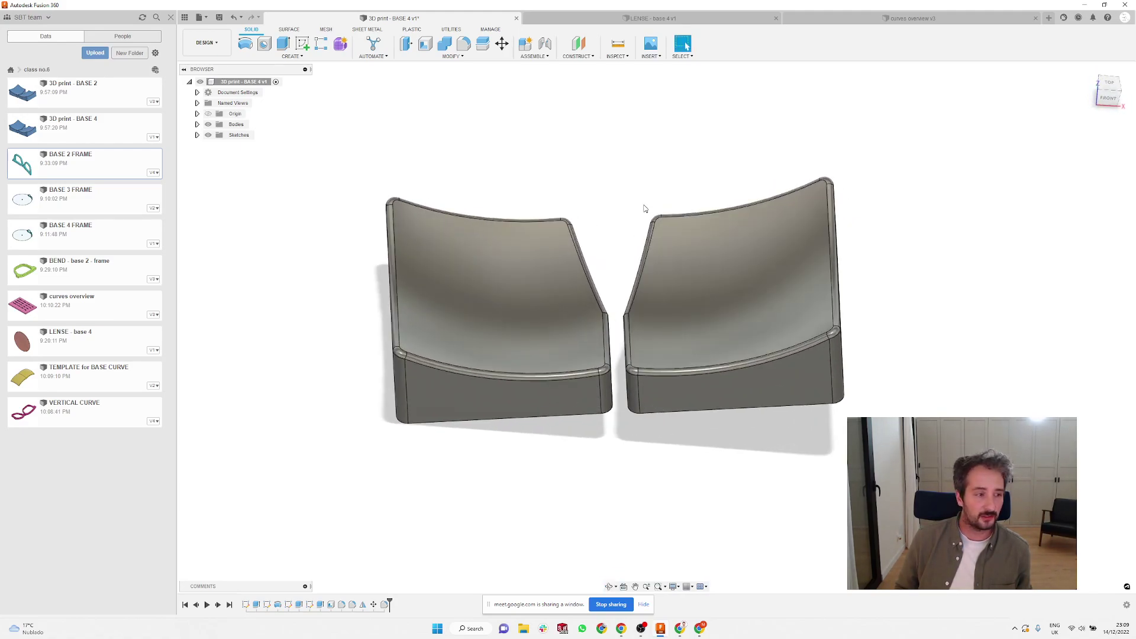
shift+middle_drag(580, 190, 636, 190)
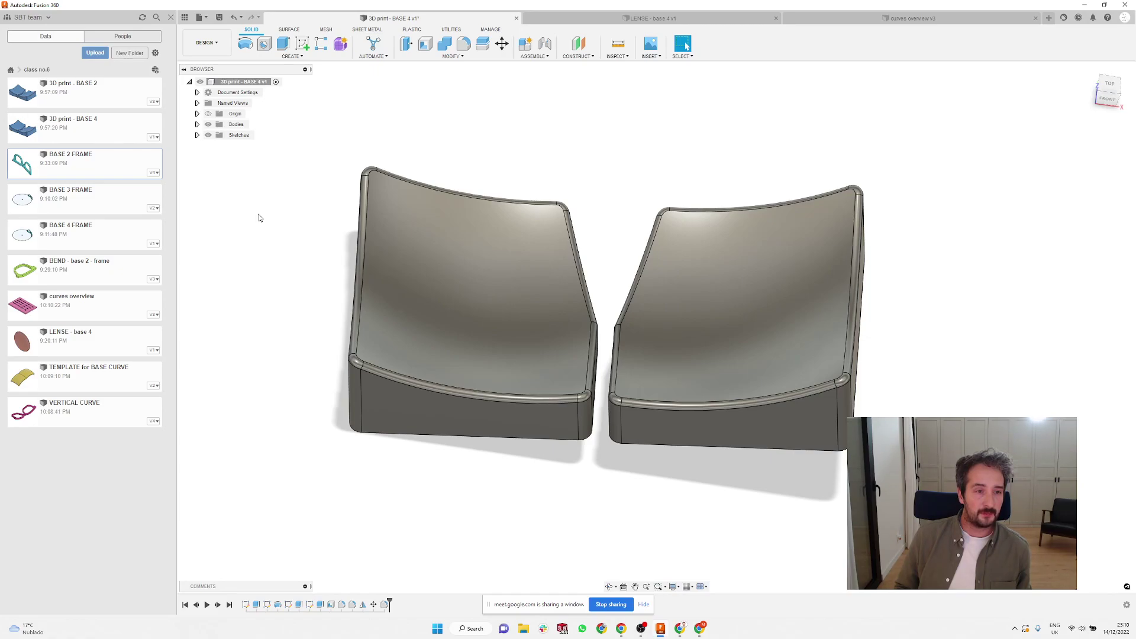
- Open BEND - base 2 - frame from the Data panel, then switch to the curves overview v3 plate
double_click(109, 272)
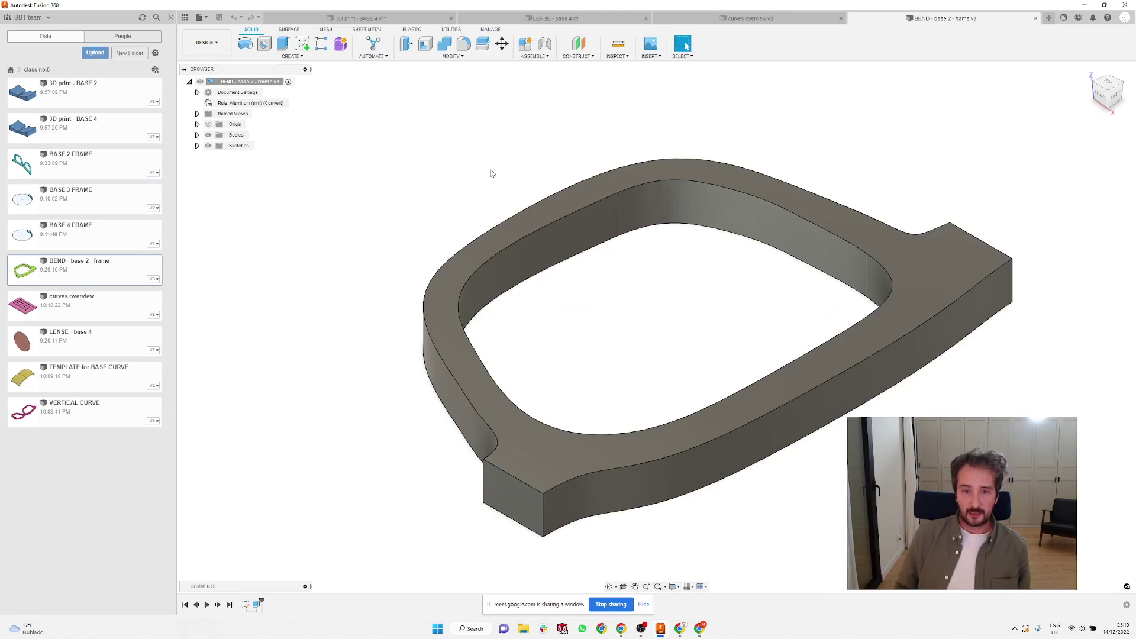
shift+middle_drag(491, 173, 596, 198)
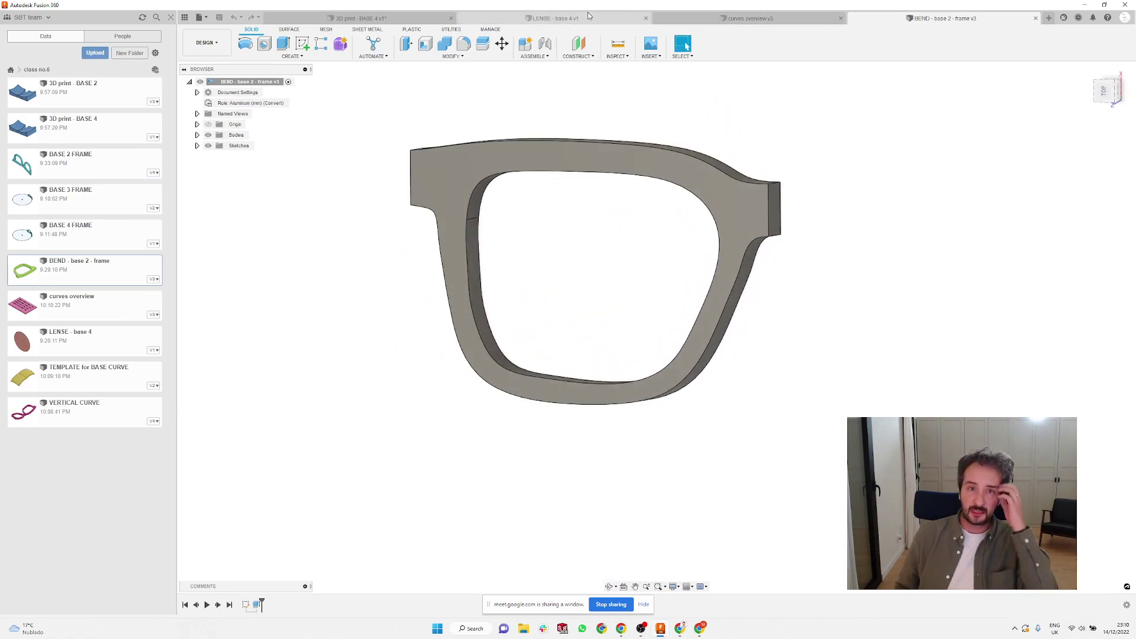
click(747, 18)
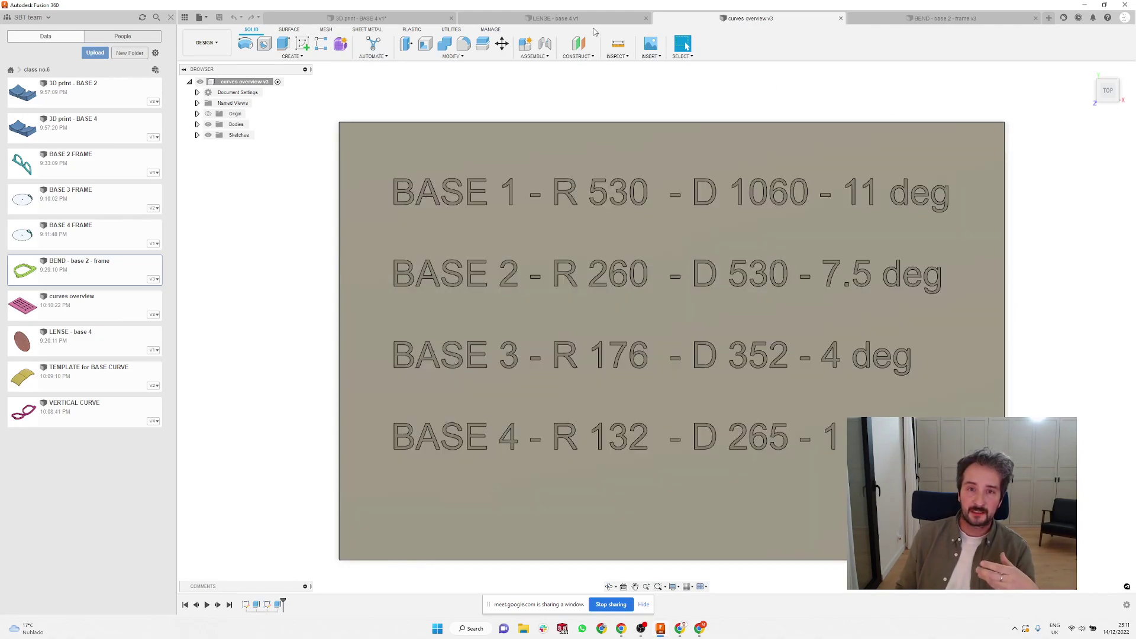
- Inspect the LENSE - base 4 disc obliquely, then go back to BEND - base 2 - frame and tilt it
click(596, 19)
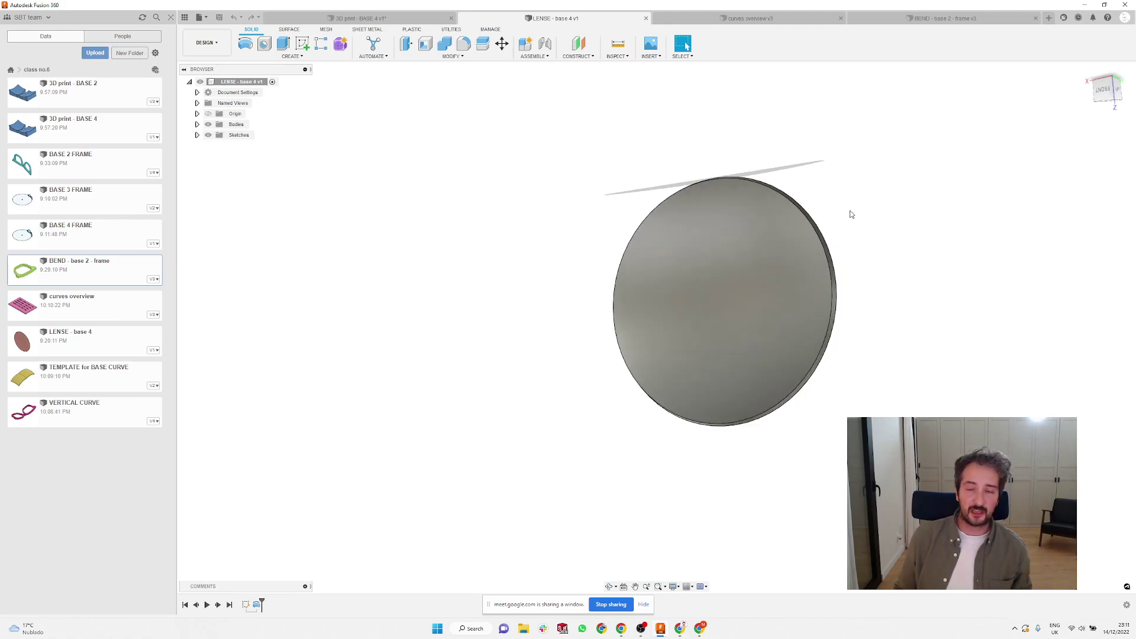
shift+middle_drag(852, 213, 842, 112)
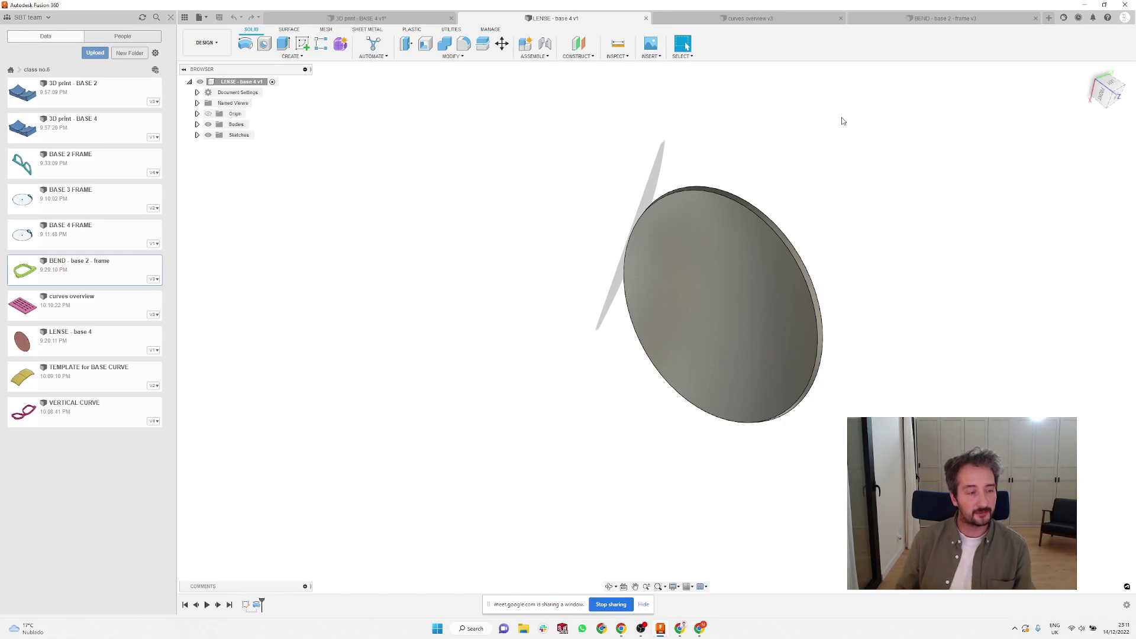
click(903, 19)
shift+middle_drag(806, 149, 755, 120)
key(F5)
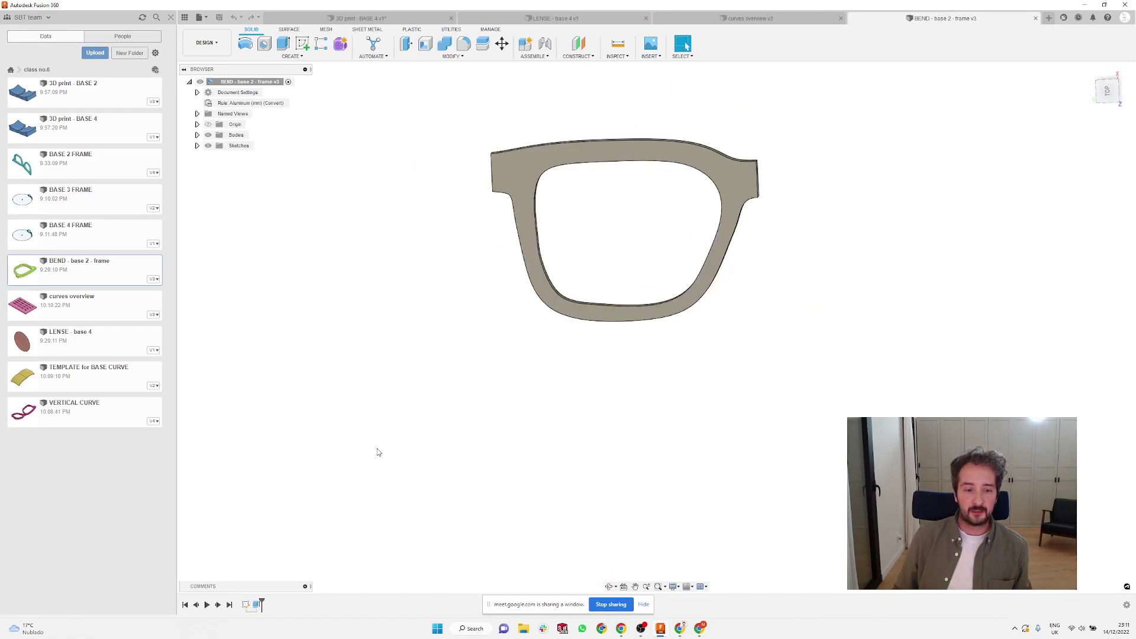
double_click(256, 610)
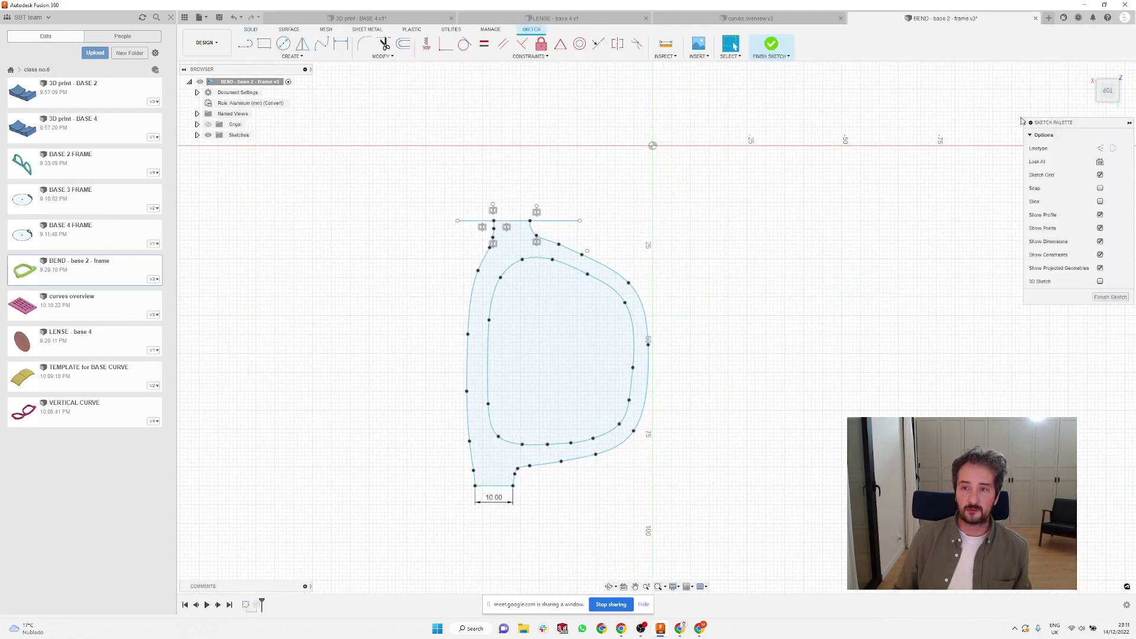
click(1130, 79)
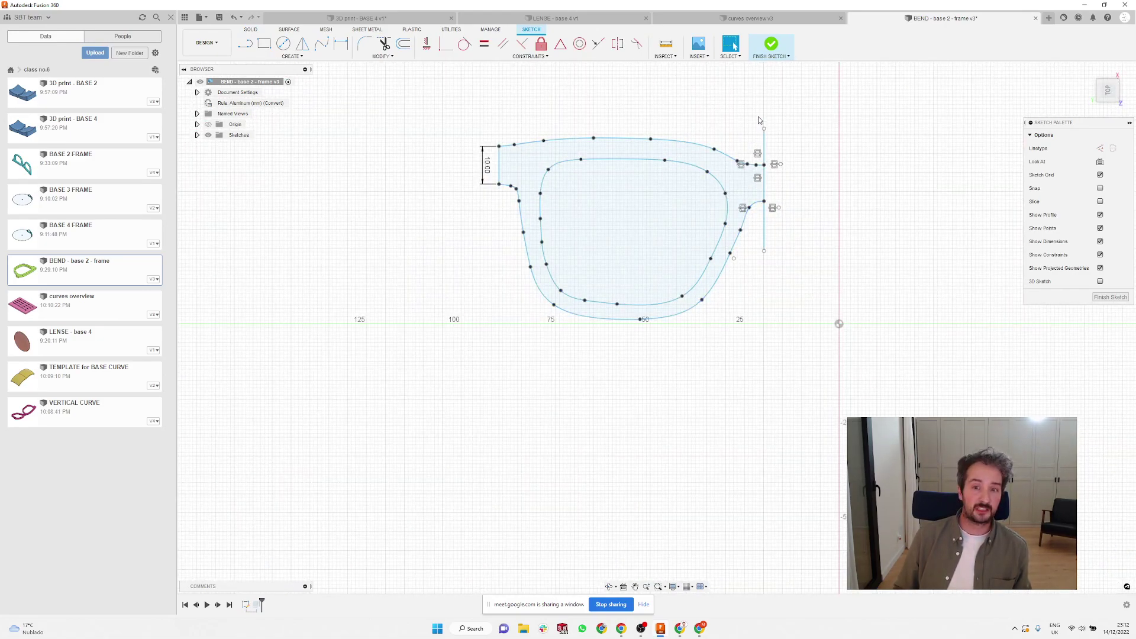
scroll(569, 65, up, 2)
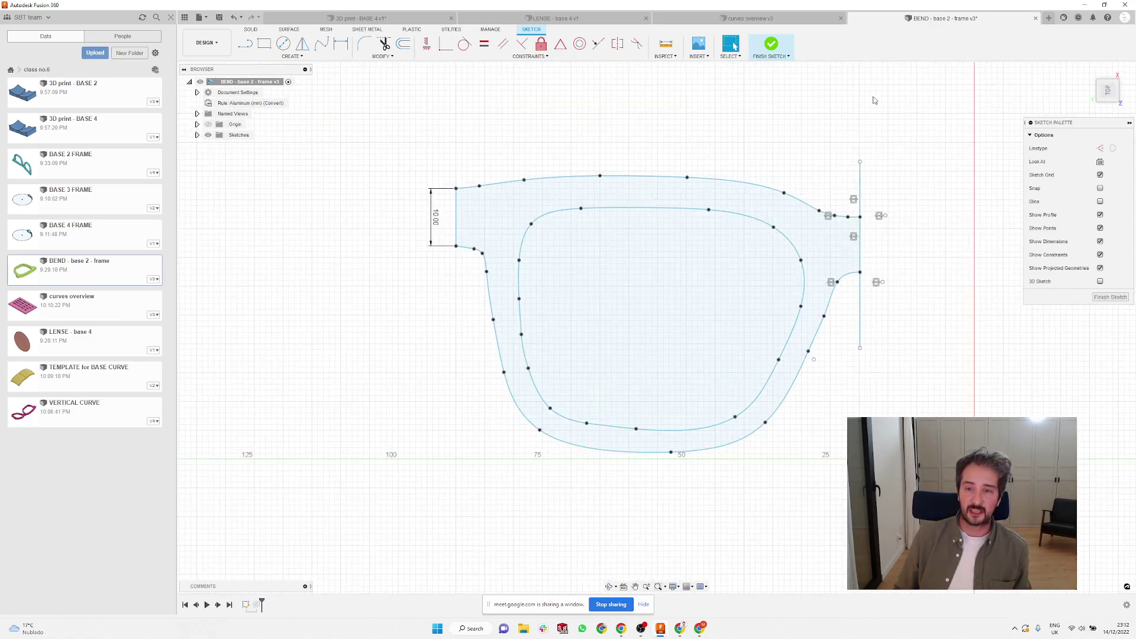
click(771, 45)
mouse_move(704, 136)
mouse_down()
mouse_move(692, 144)
mouse_move(700, 150)
mouse_up()
key(Escape)
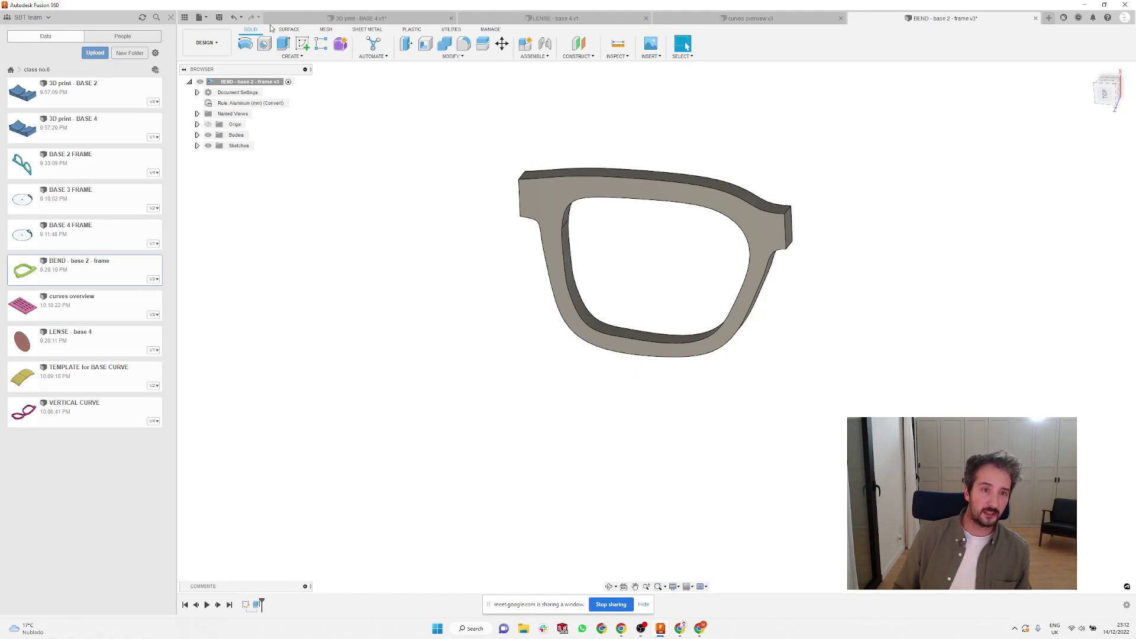
- Convert the glasses frame body to a 6.00 mm sheet metal part with Convert to Sheet Metal
click(367, 30)
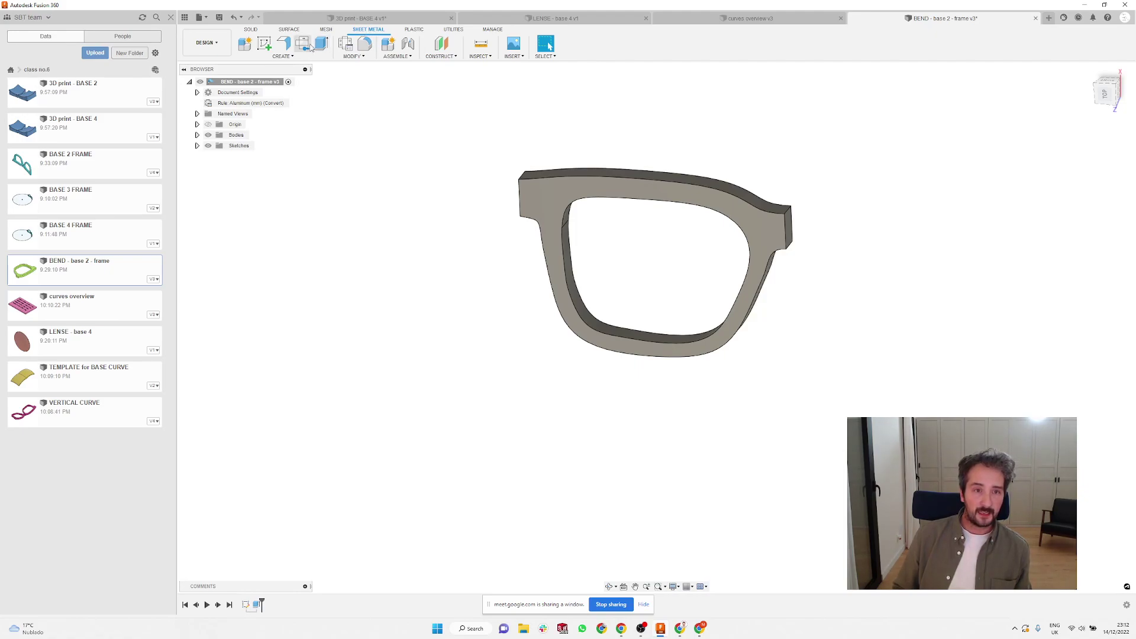
click(284, 56)
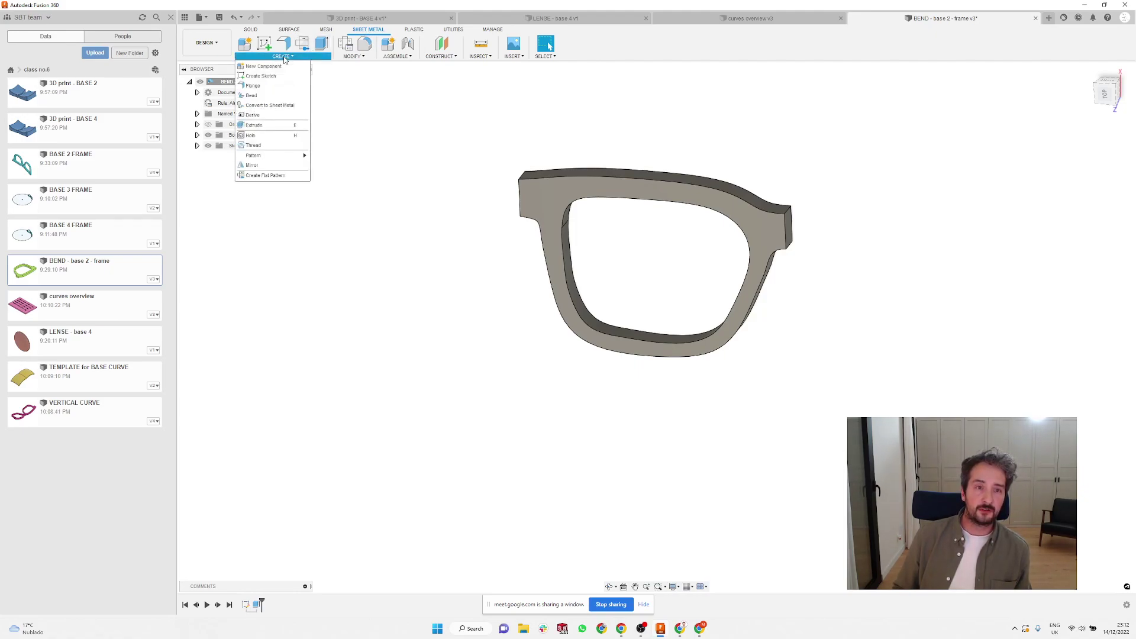
click(271, 105)
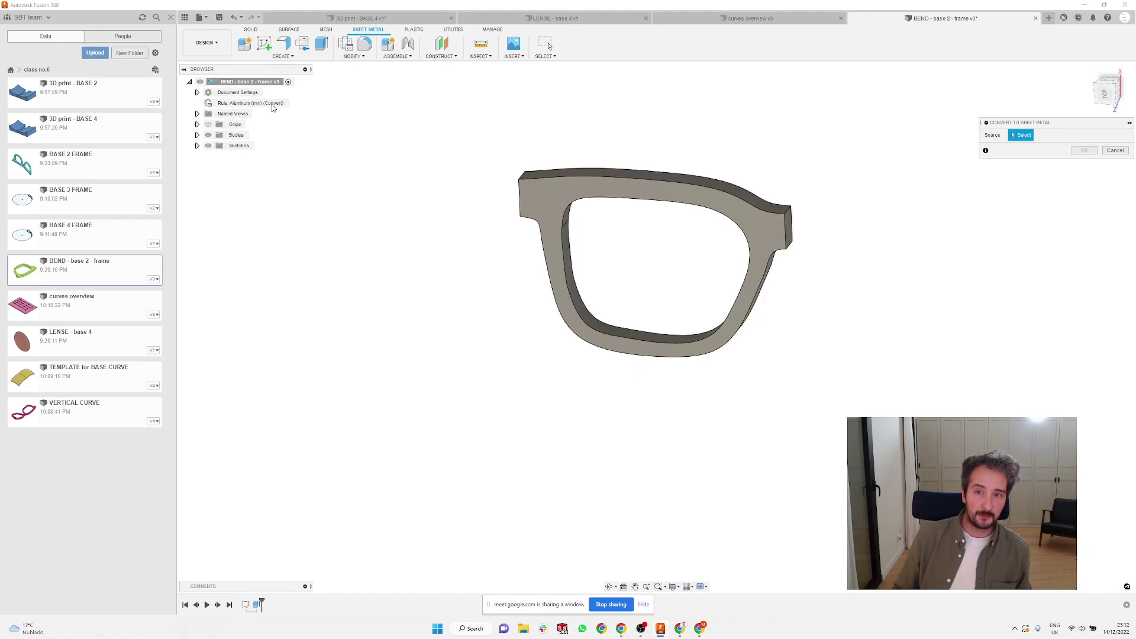
click(730, 188)
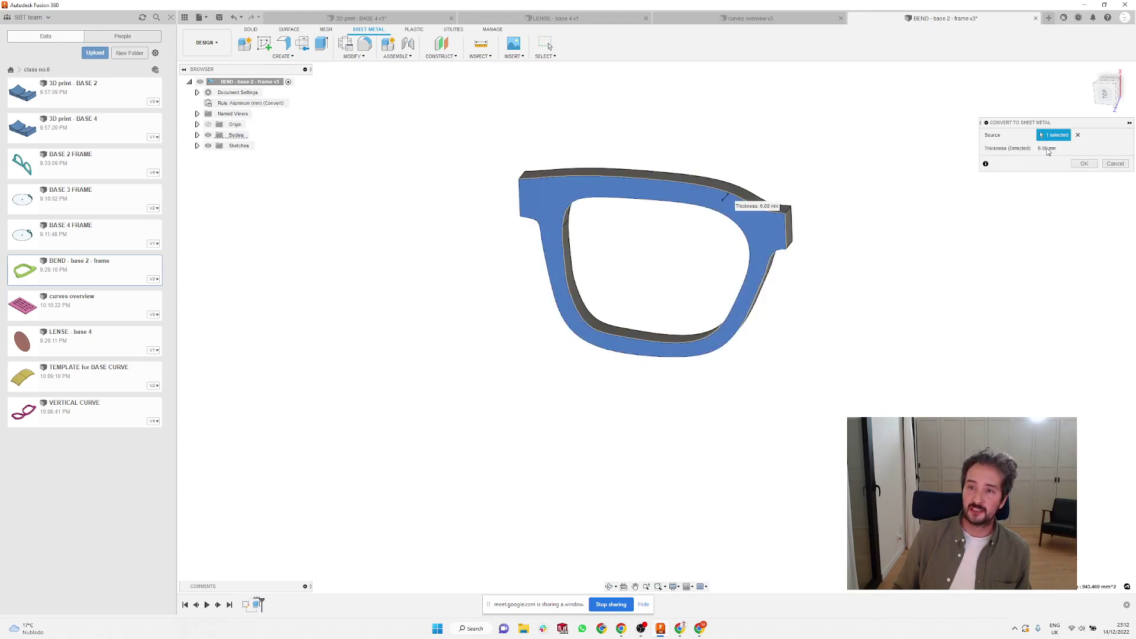
click(1084, 164)
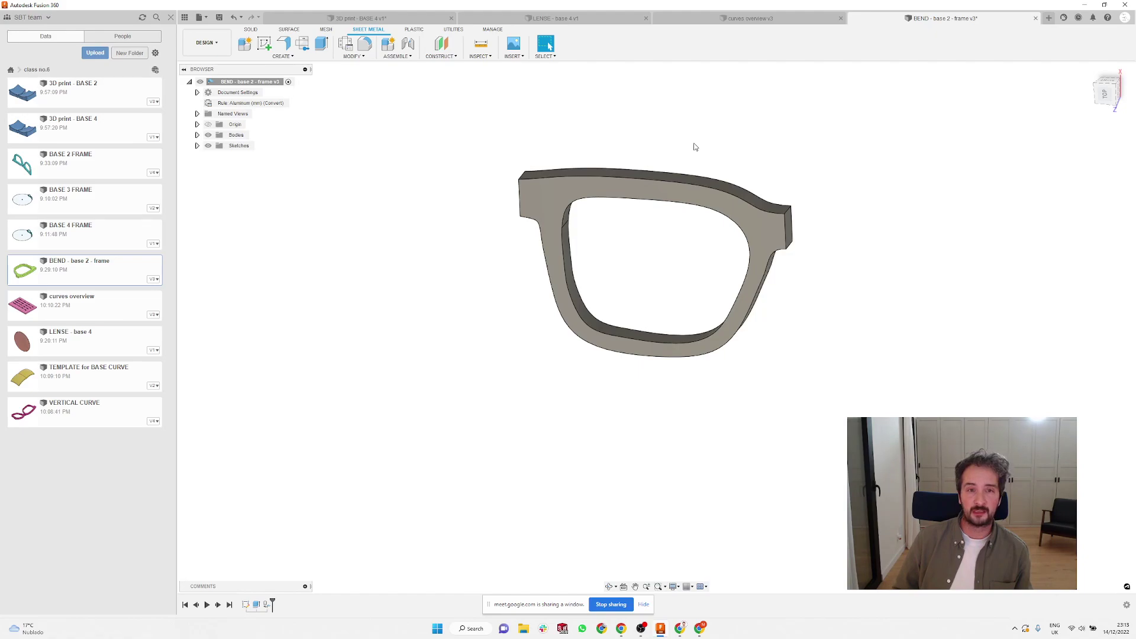
- On the frame's front face, sketch a vertical line down the right end tab, then finish the sketch
click(265, 46)
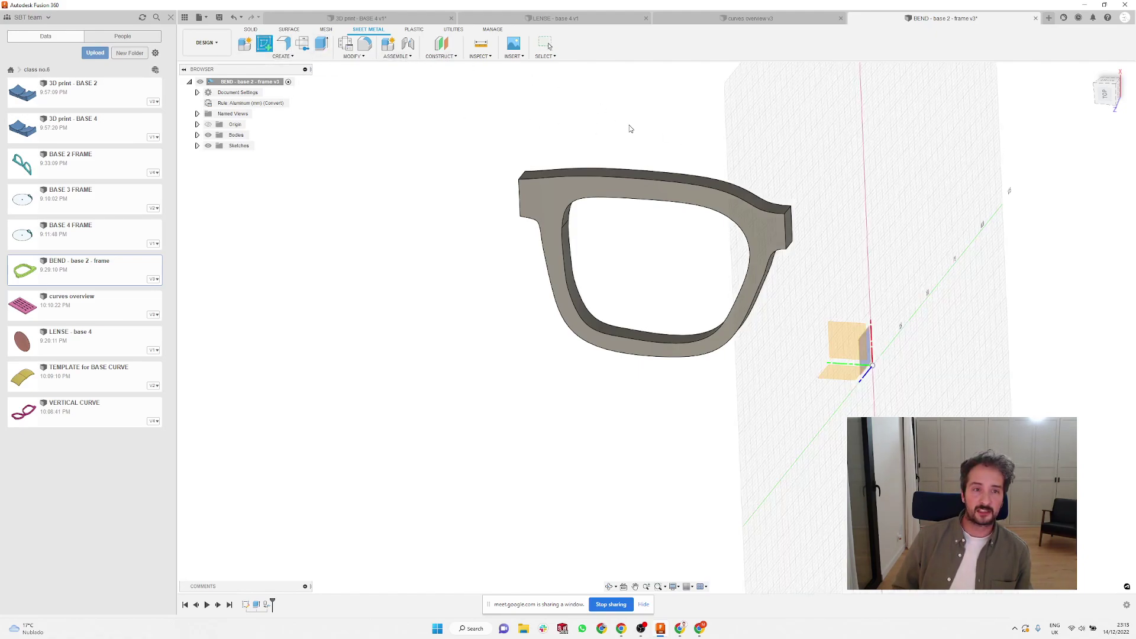
click(758, 229)
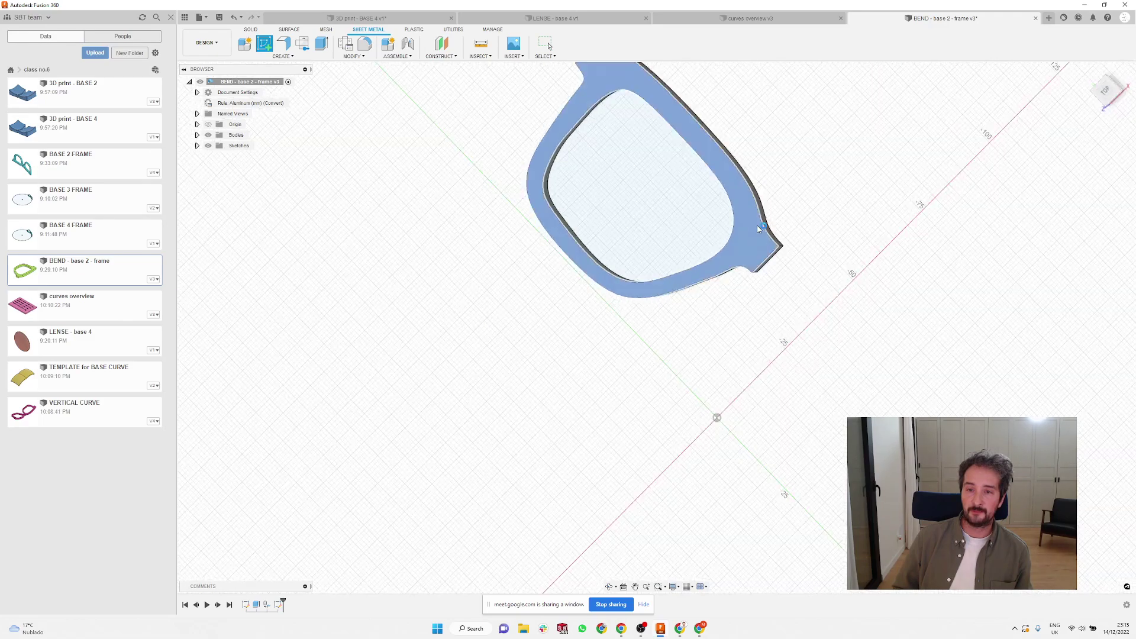
click(1118, 68)
scroll(564, 155, up, 5)
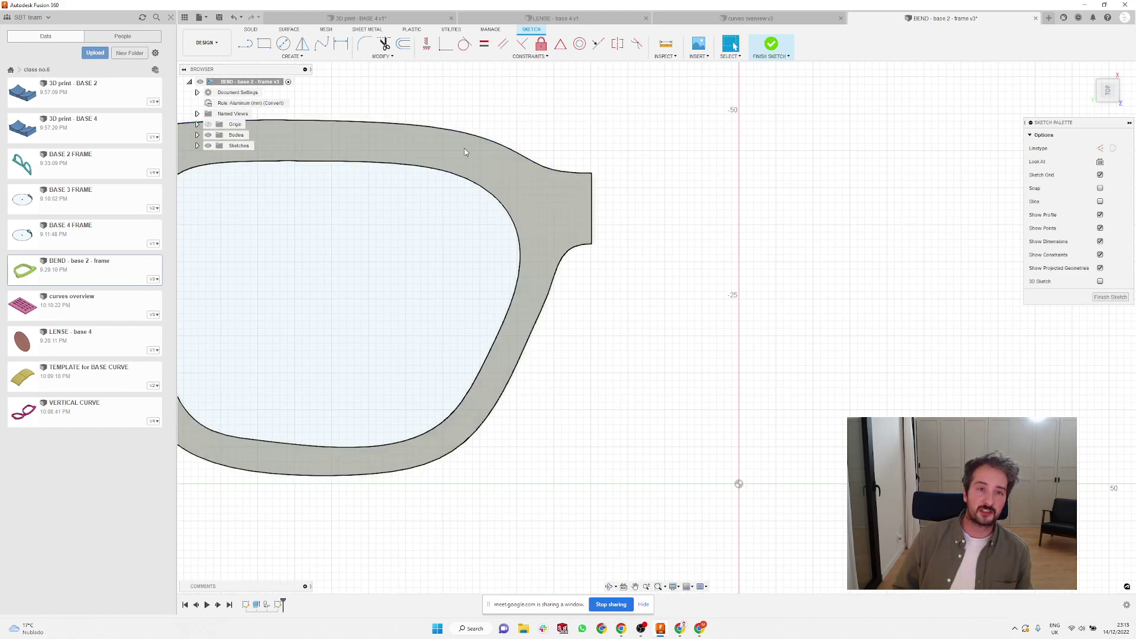
key(l)
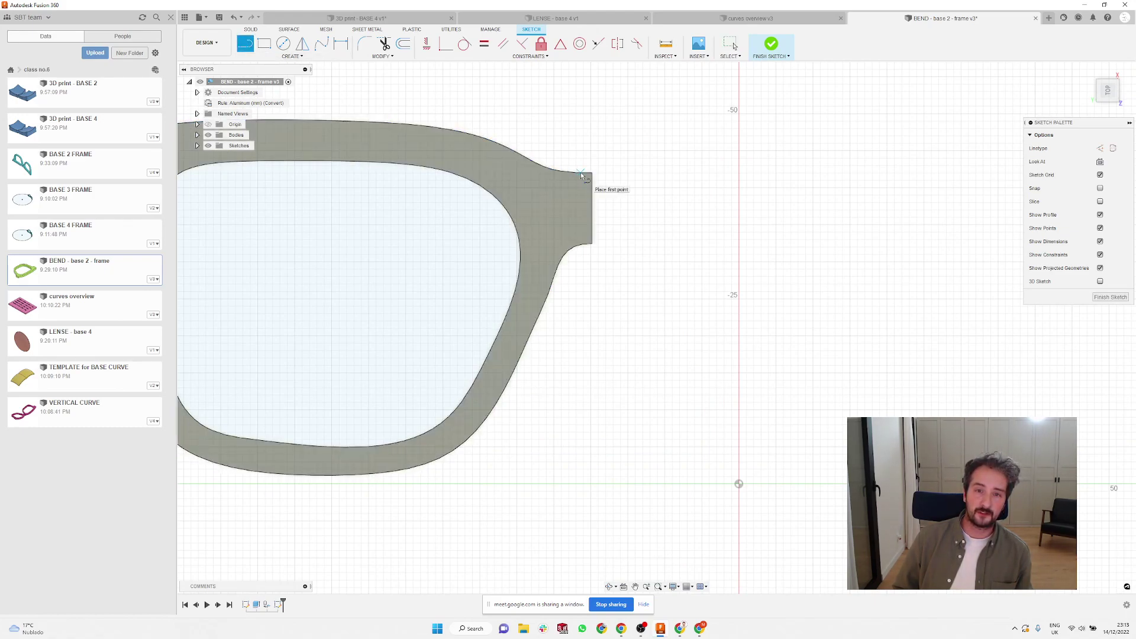
click(581, 173)
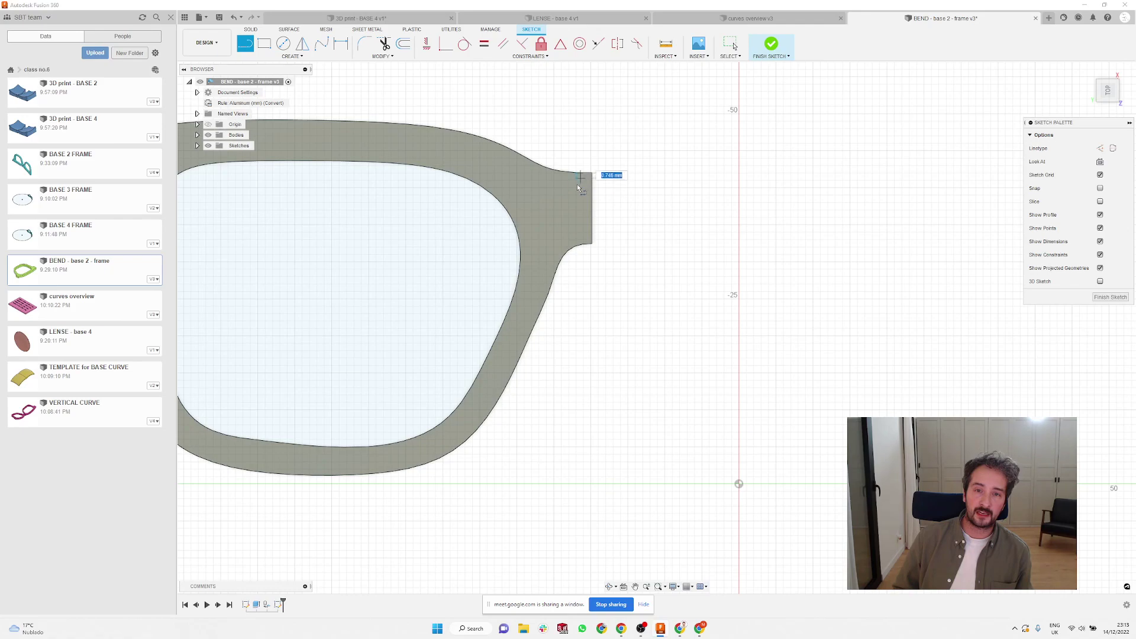
double_click(580, 243)
scroll(663, 186, down, 3)
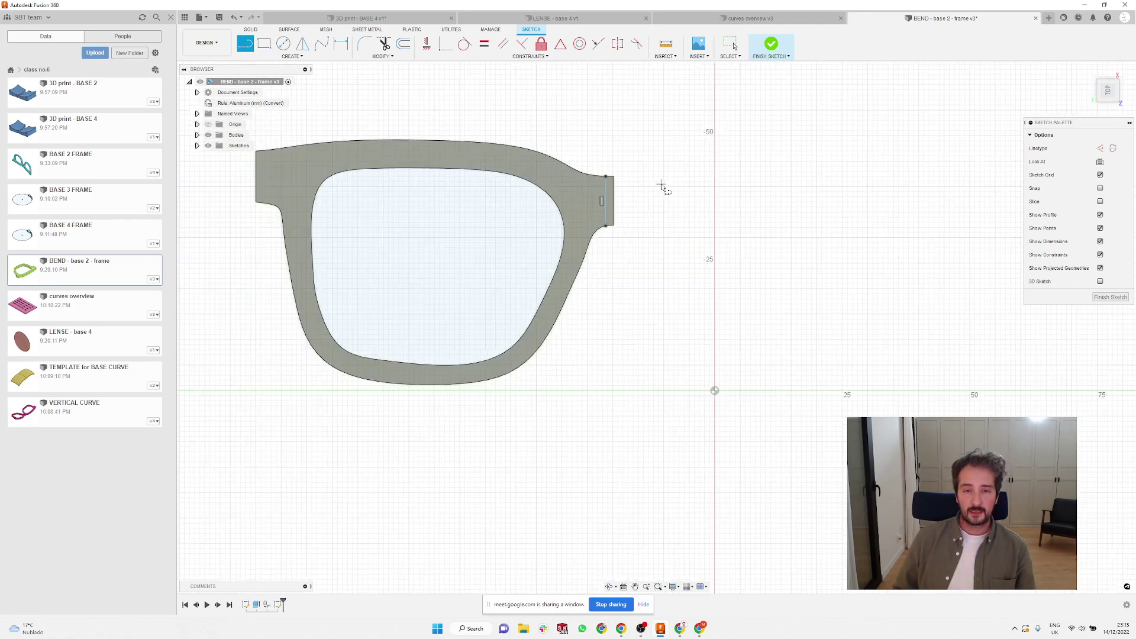
scroll(663, 187, down, 1)
key(Escape)
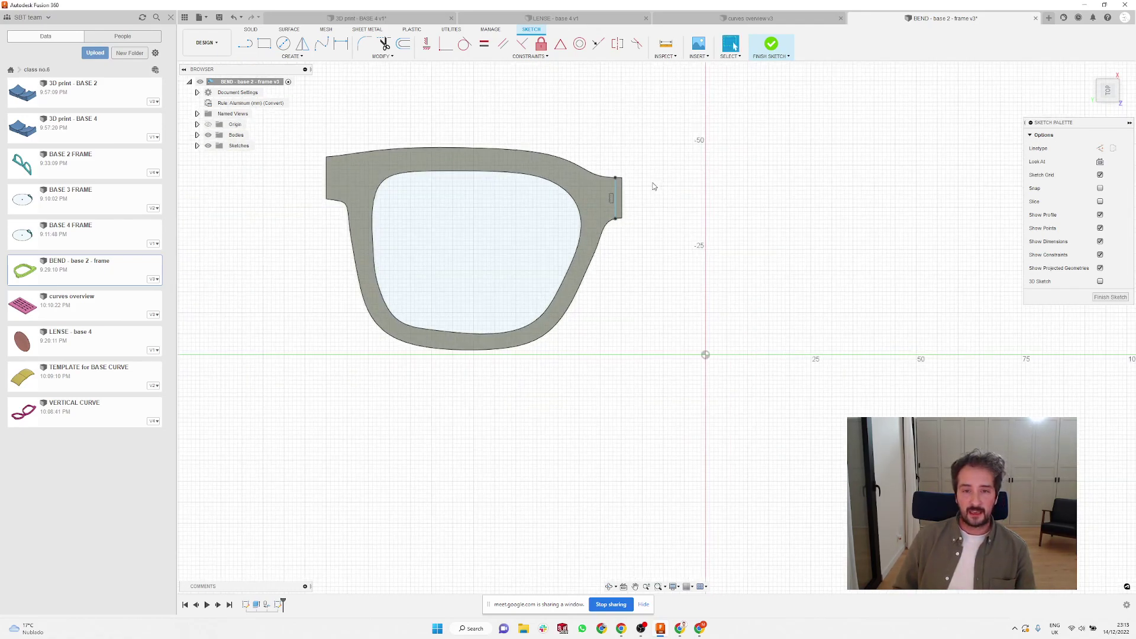
click(771, 45)
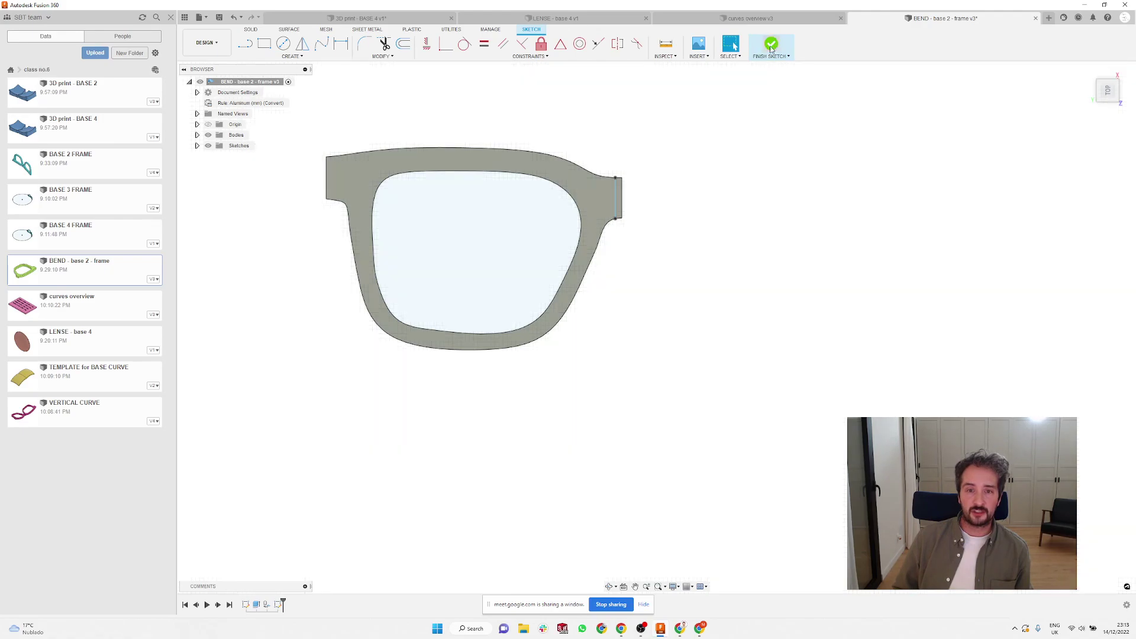
- Start a sheet metal Bend and pick the frame face as the stationary side
click(279, 56)
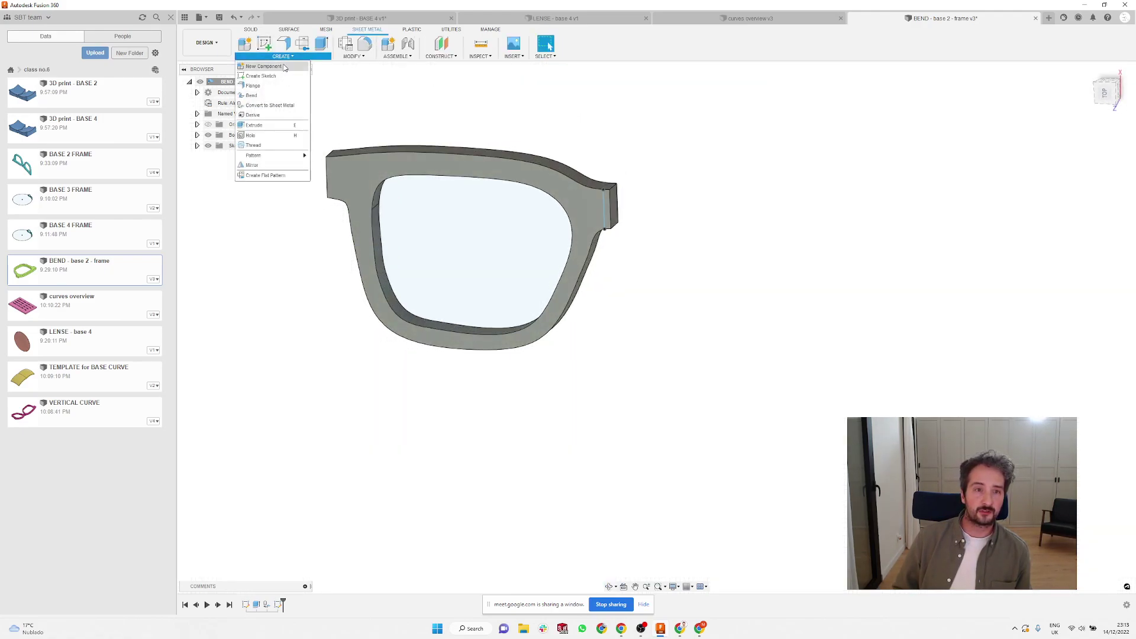
click(254, 96)
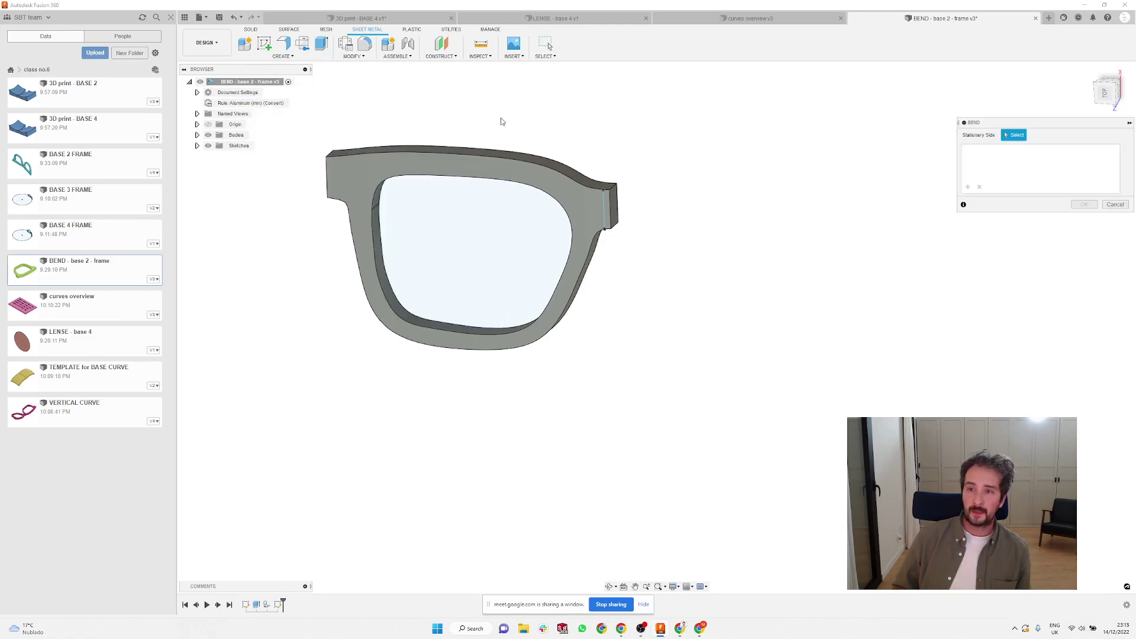
scroll(554, 198, up, 2)
scroll(628, 203, up, 3)
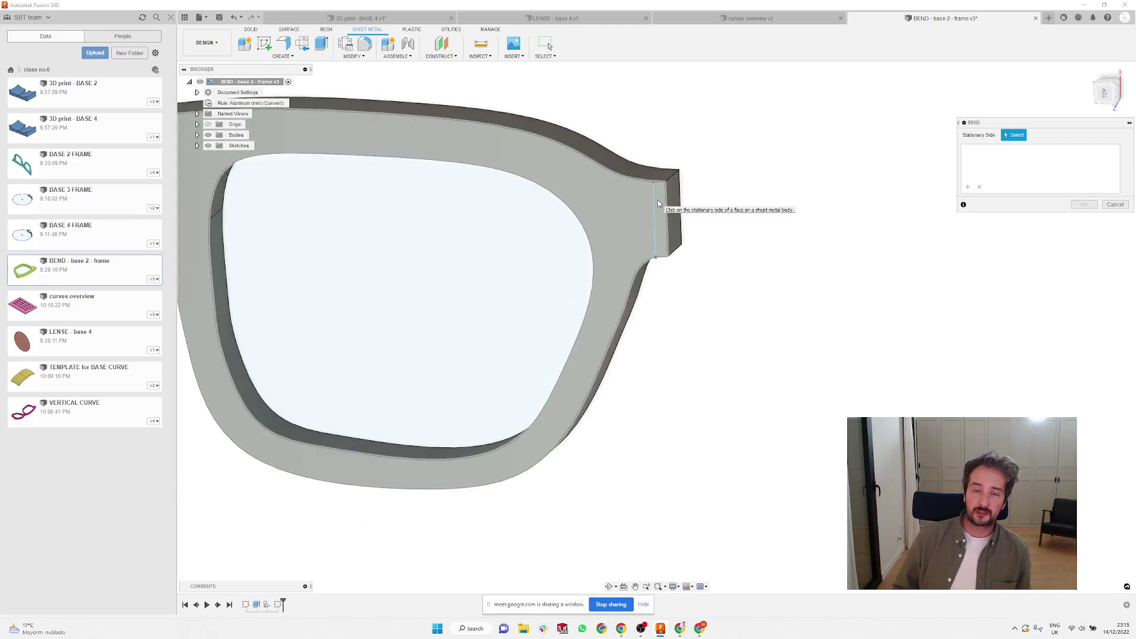
click(658, 202)
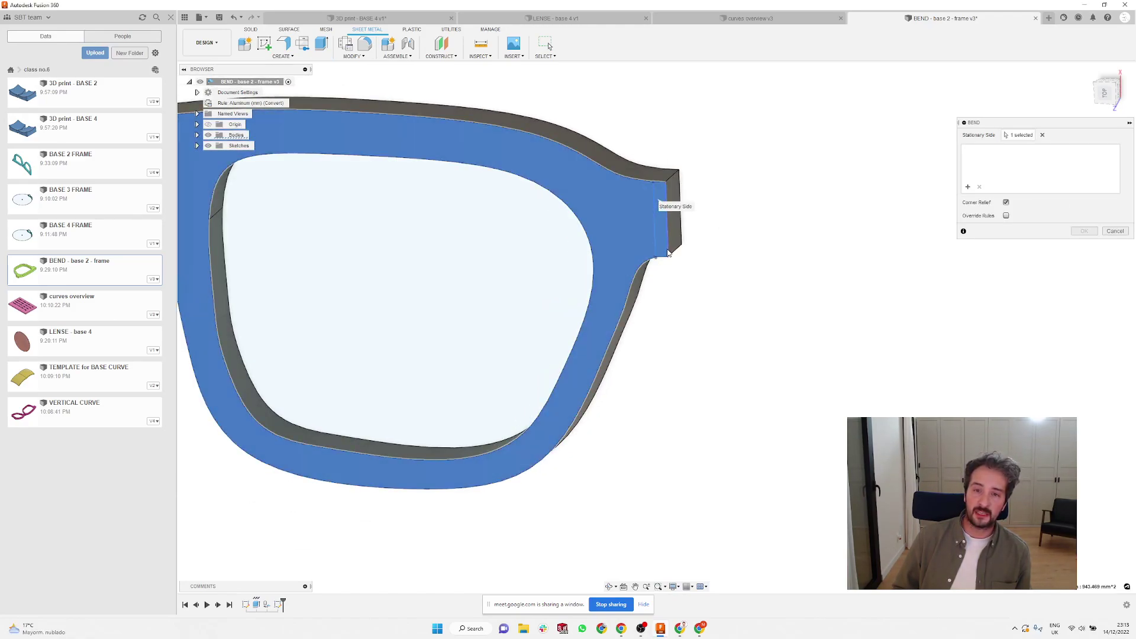
shift+middle_drag(774, 283, 727, 220)
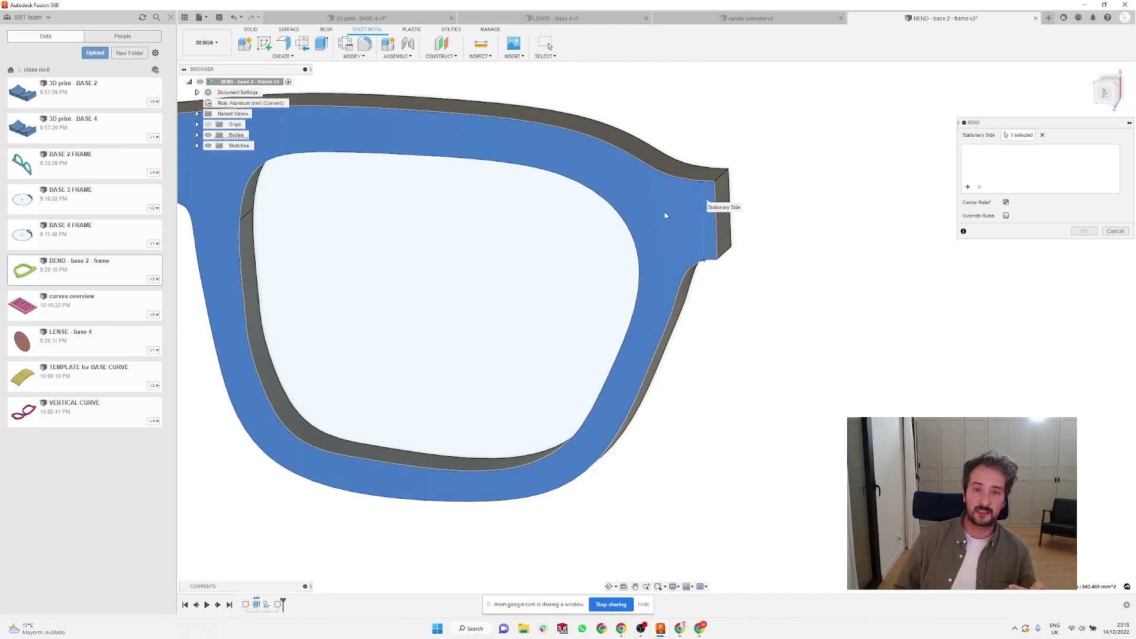
scroll(700, 206, down, 2)
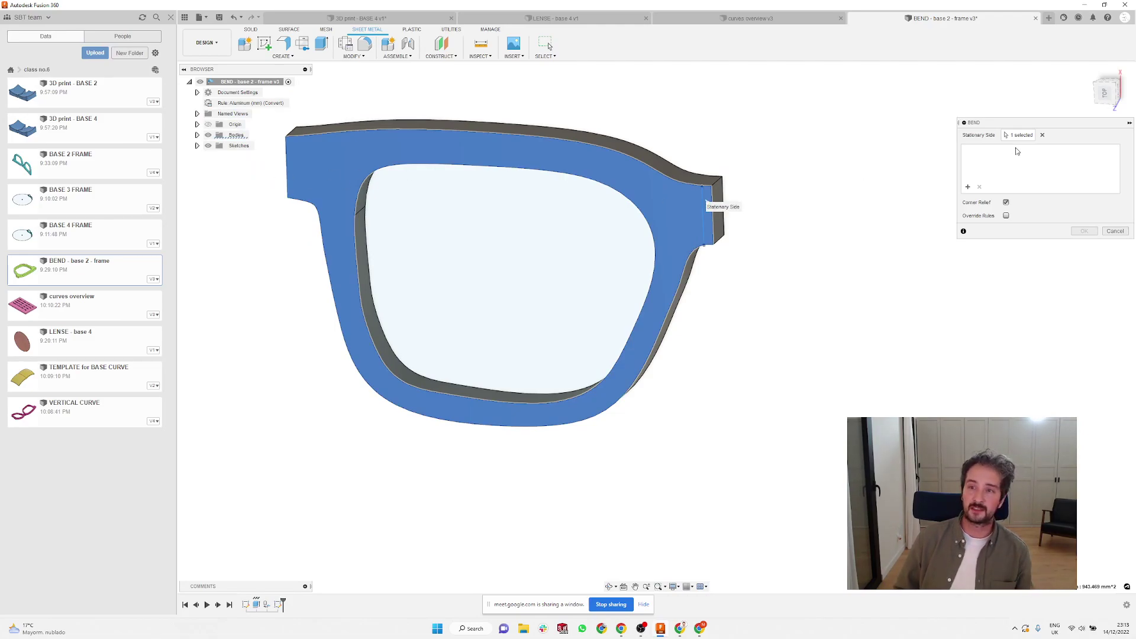
- Enable Override Rules and Bend Override, selecting the 6.00 mm bend radius value
click(1006, 217)
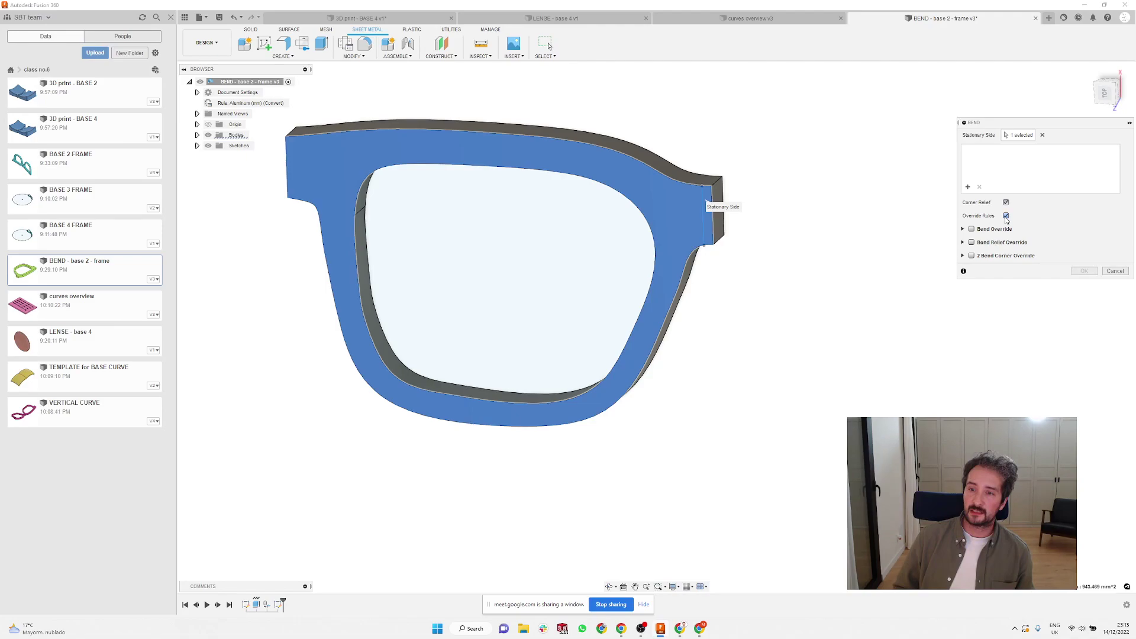
click(971, 230)
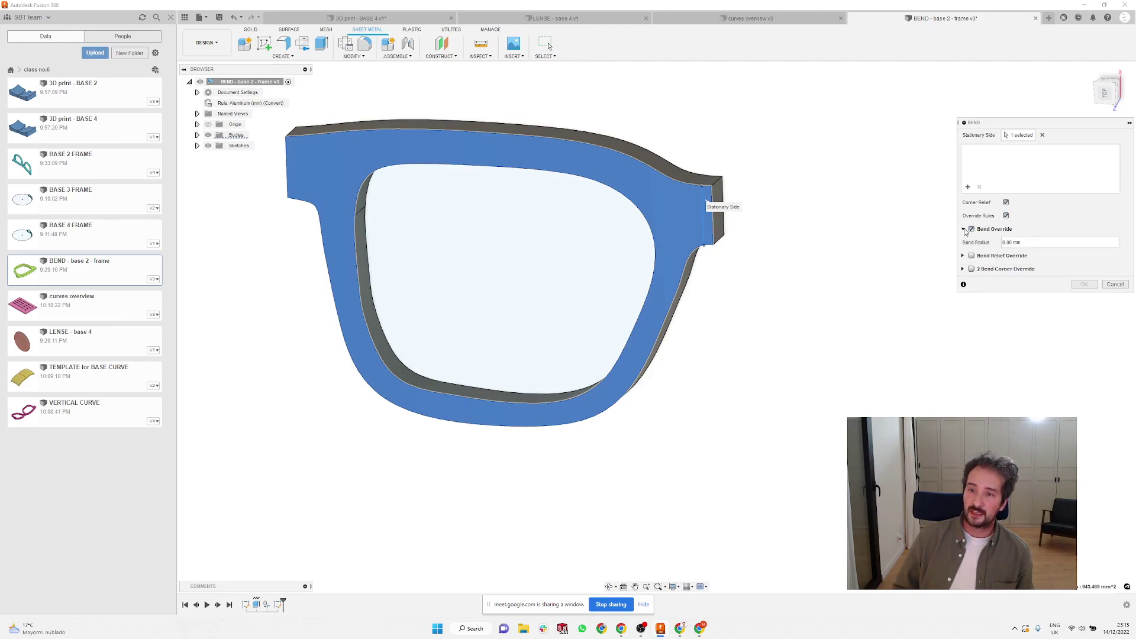
drag(1035, 245, 989, 248)
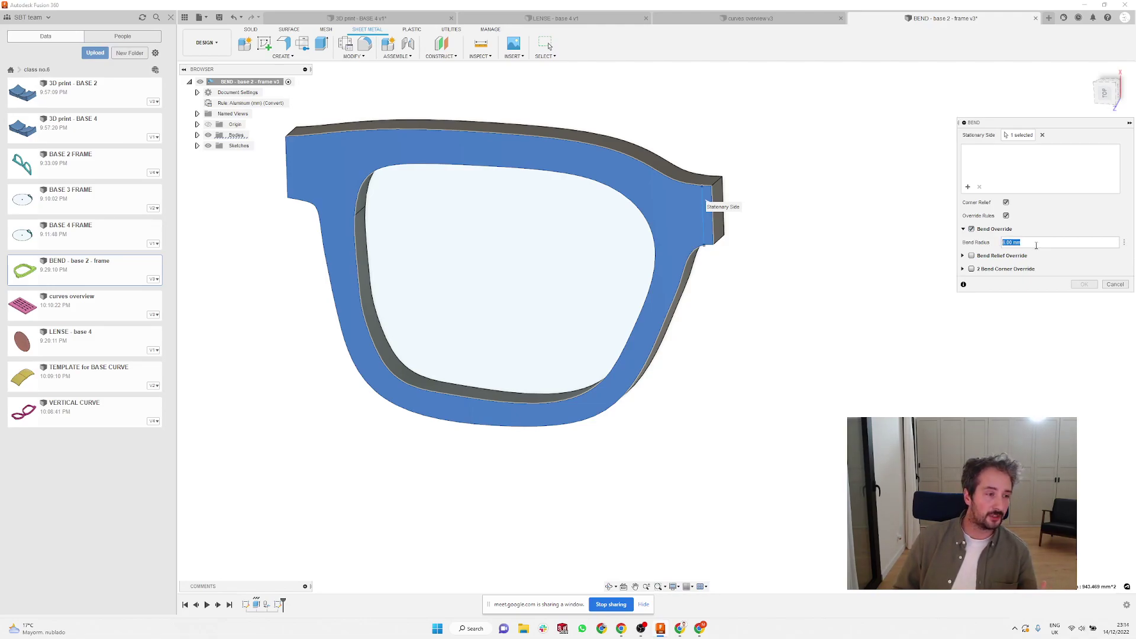
- Check the base curve radii, then start a new Bend with the frame's front face stationary
click(768, 18)
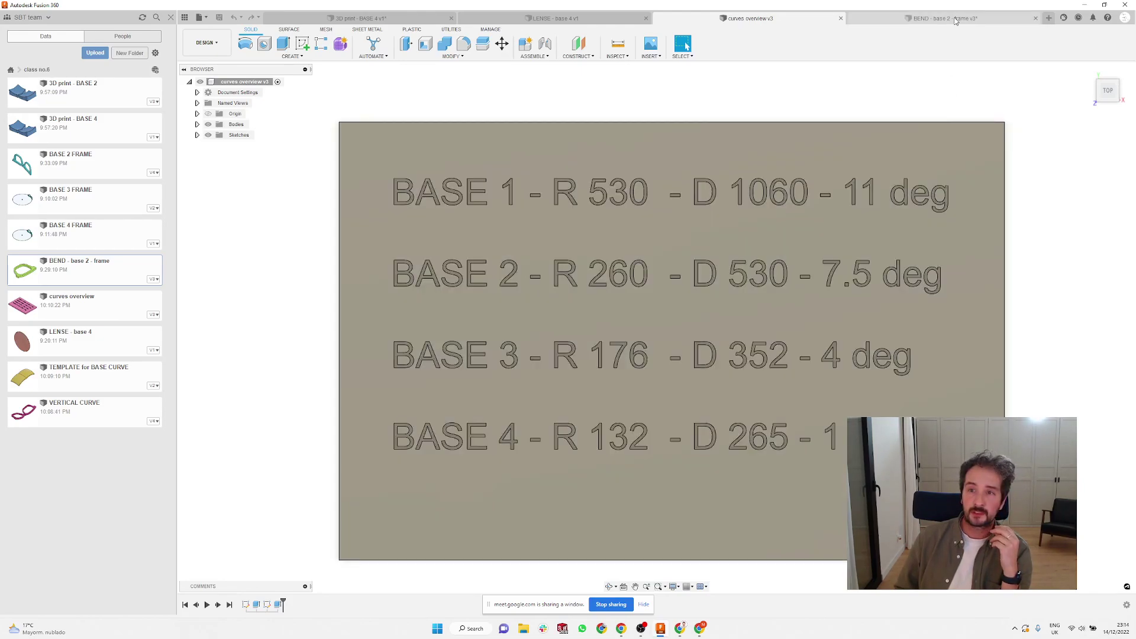
click(954, 18)
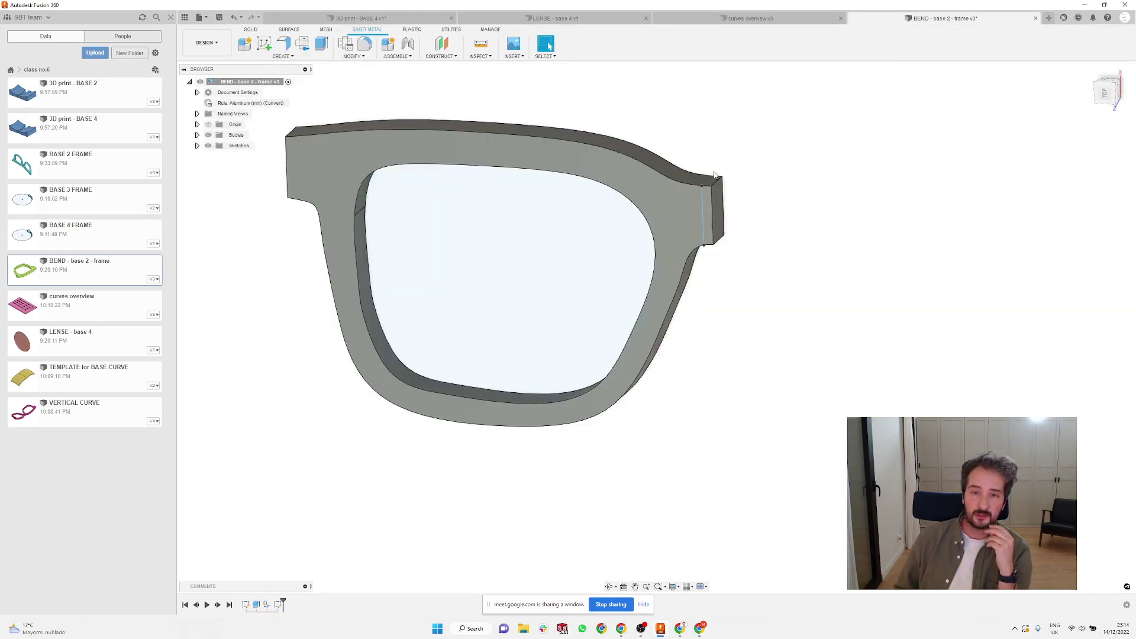
click(282, 56)
click(252, 95)
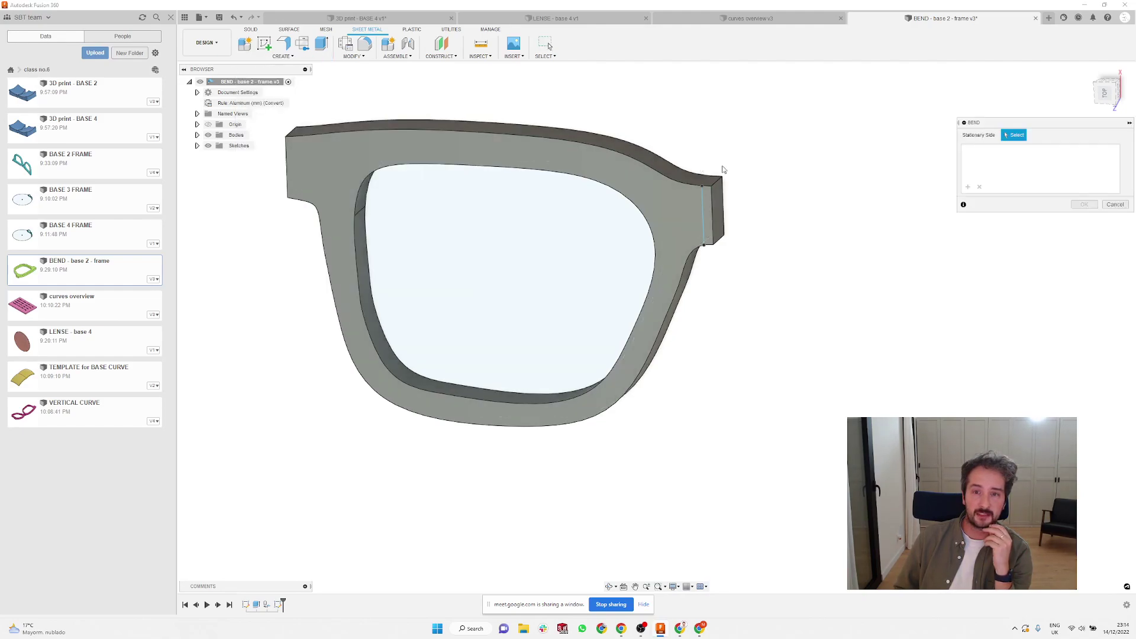
scroll(726, 210, up, 3)
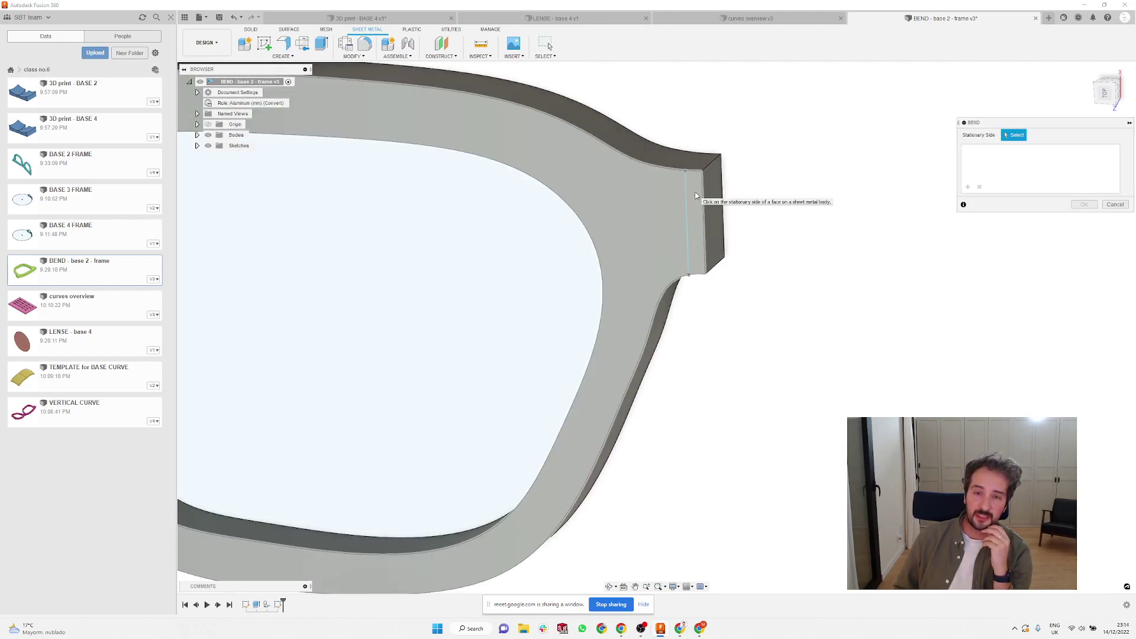
click(696, 196)
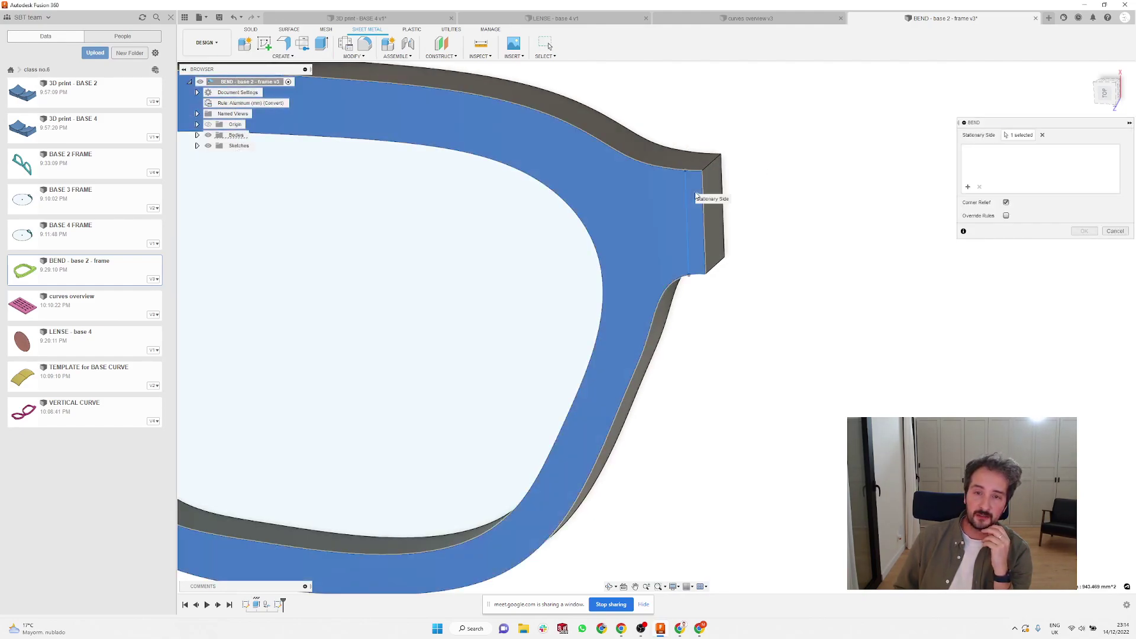
- Override the bend radius to 132 mm, pick the end-face bend line, and apply the bend
click(1007, 216)
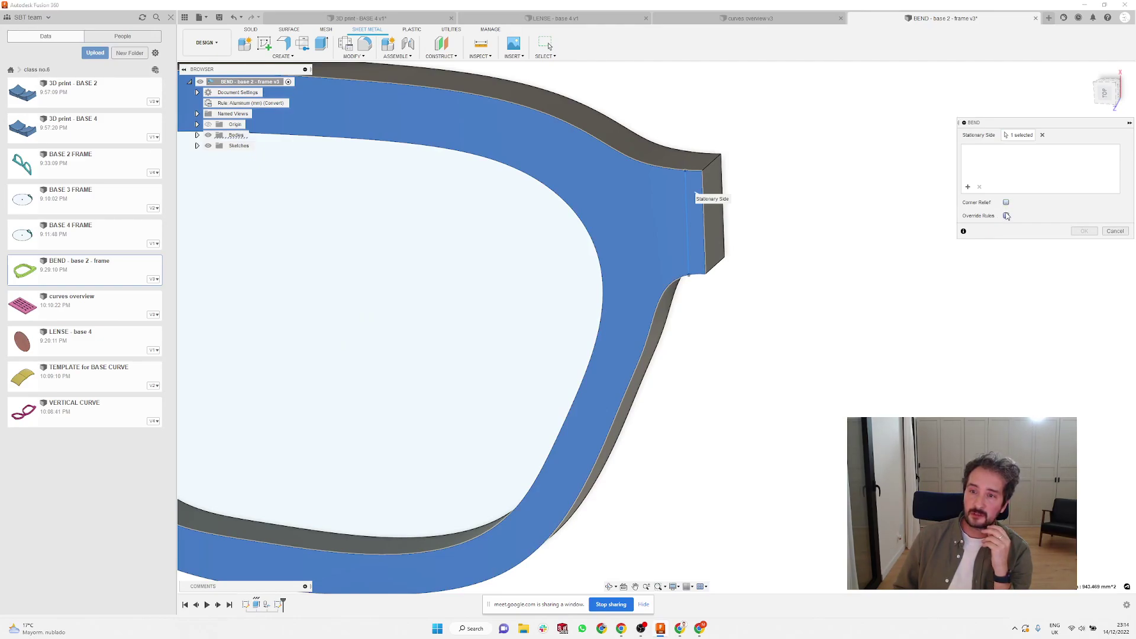
click(971, 230)
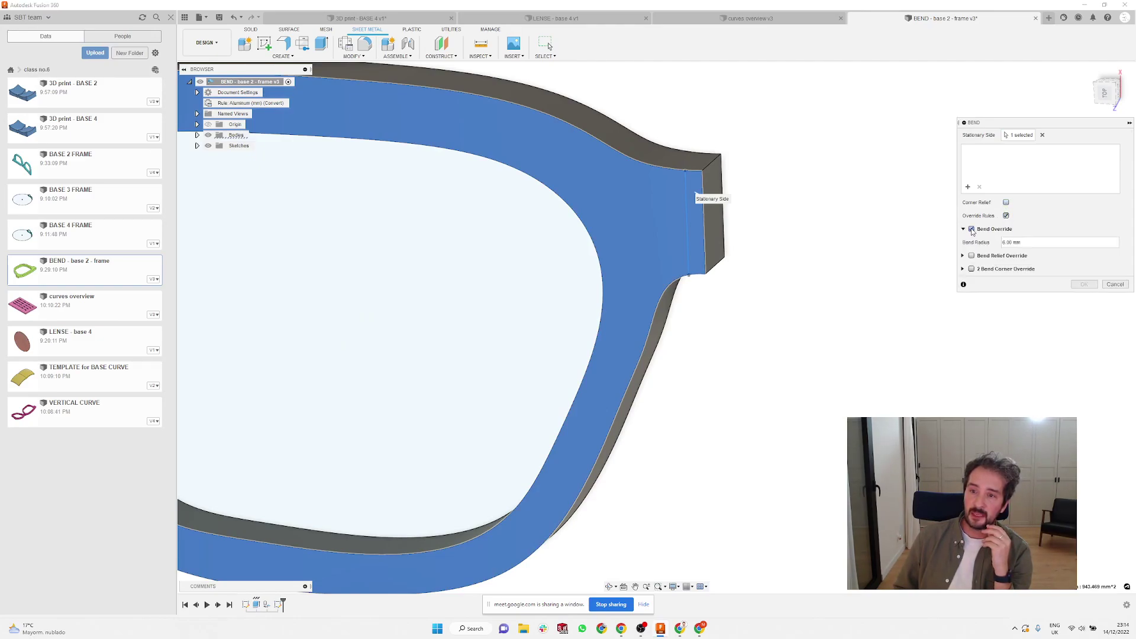
click(1042, 242)
text(132)
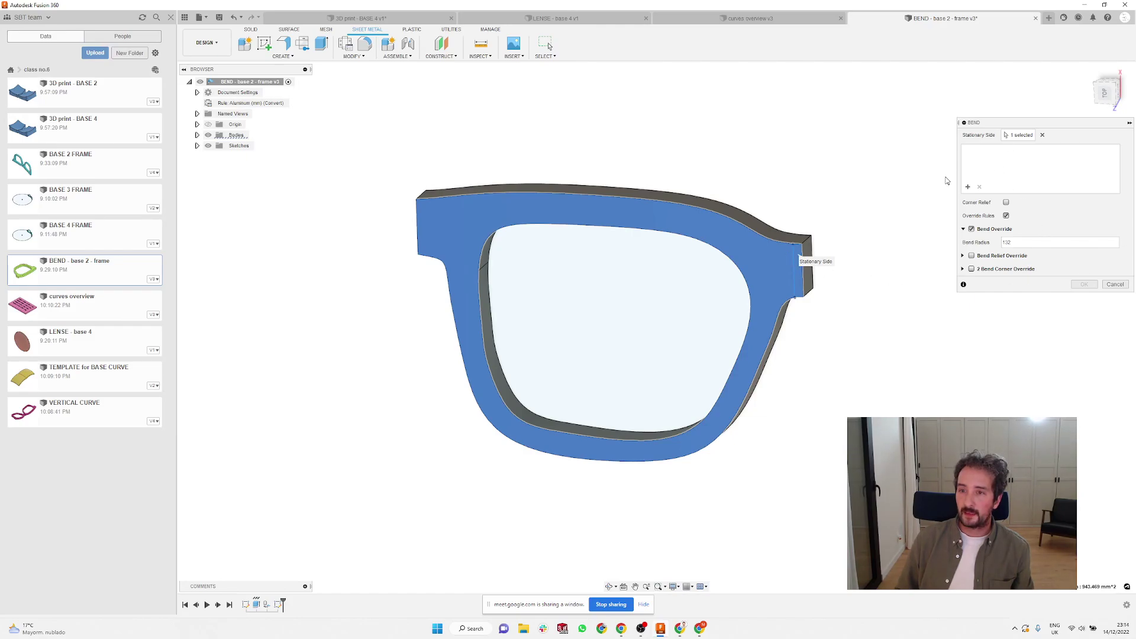
click(791, 260)
shift+middle_drag(652, 165, 685, 165)
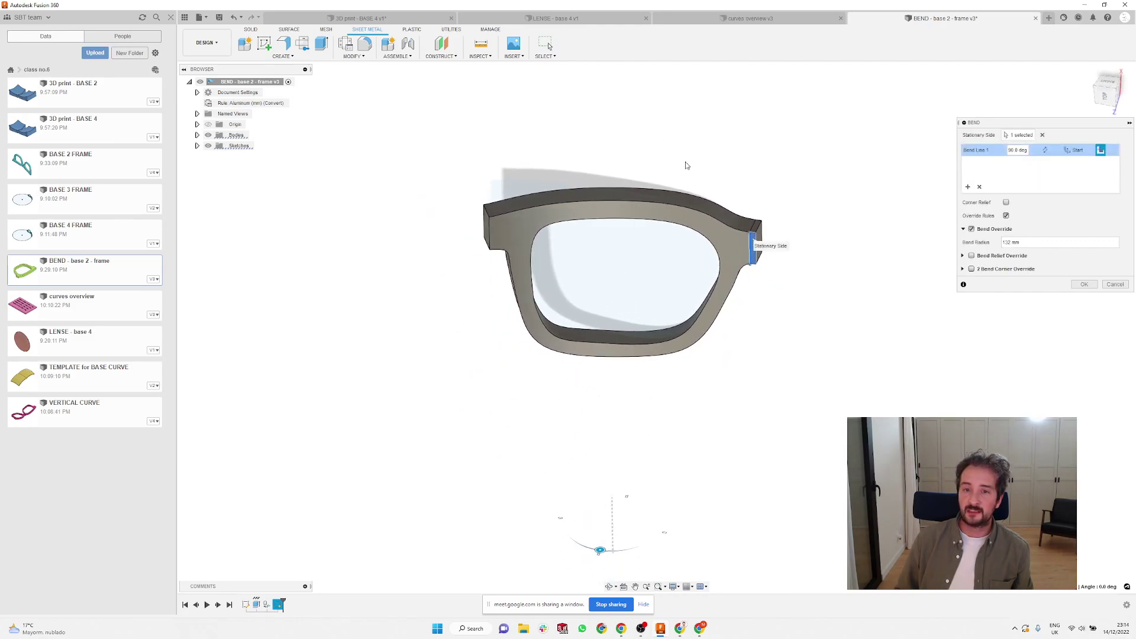
click(1084, 285)
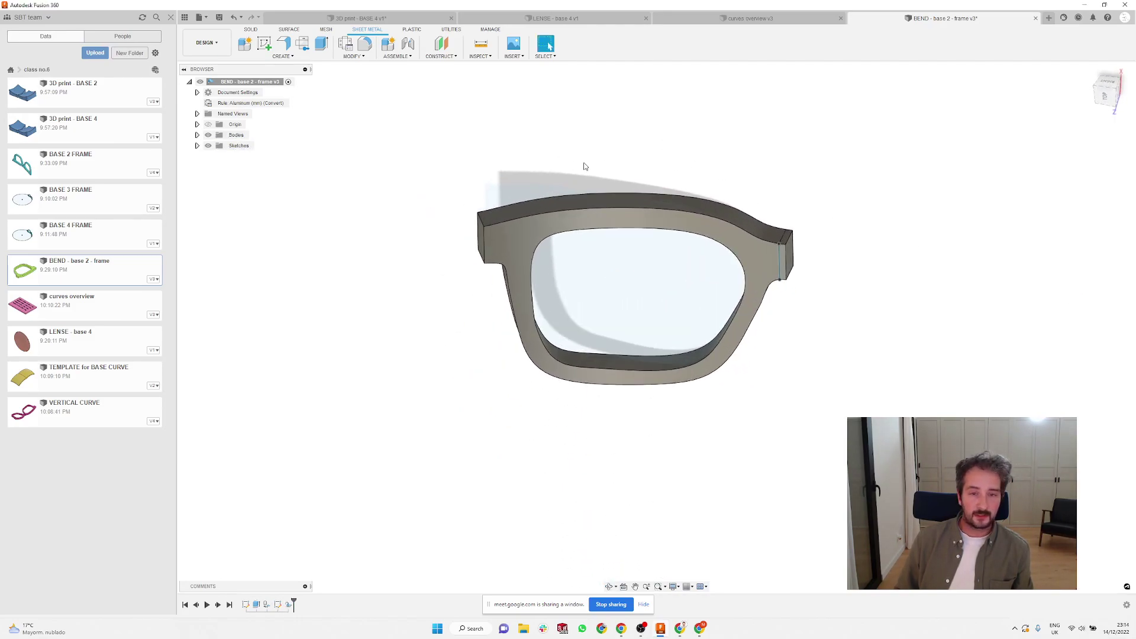
shift+middle_drag(585, 167, 628, 155)
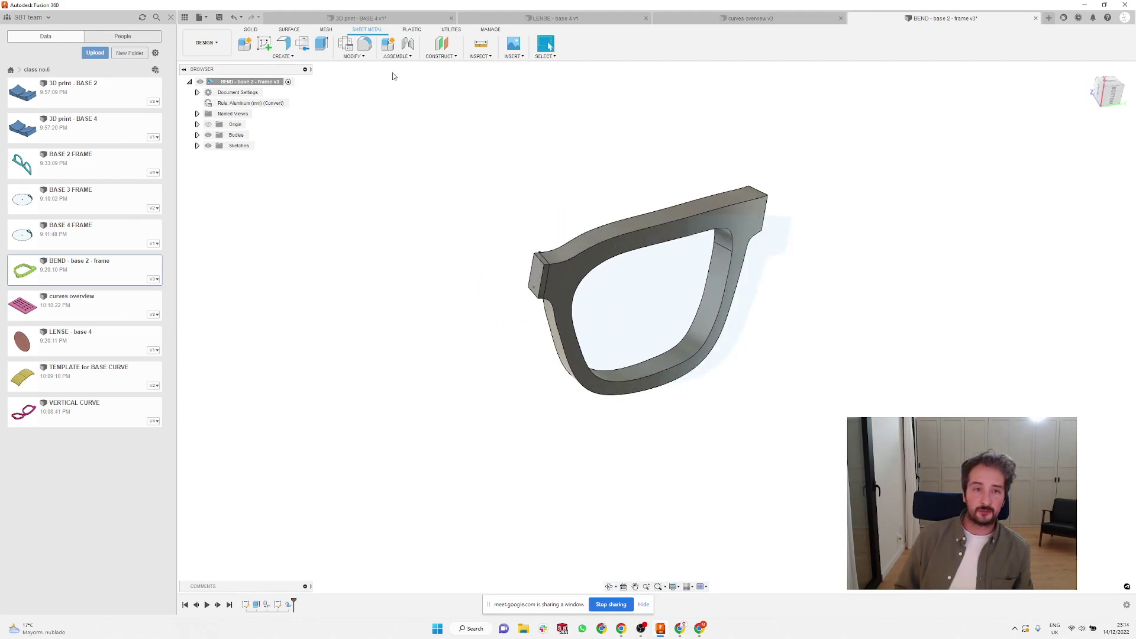
- Mirror the bent frame body across its inner end face to create the second lens half
click(251, 29)
click(292, 56)
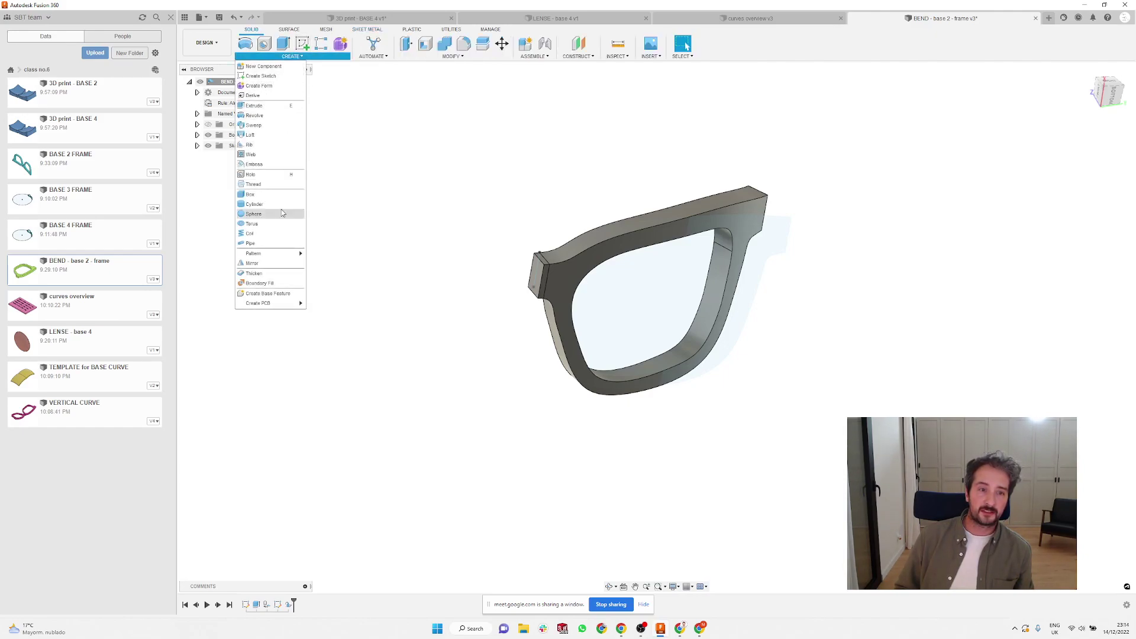
click(254, 263)
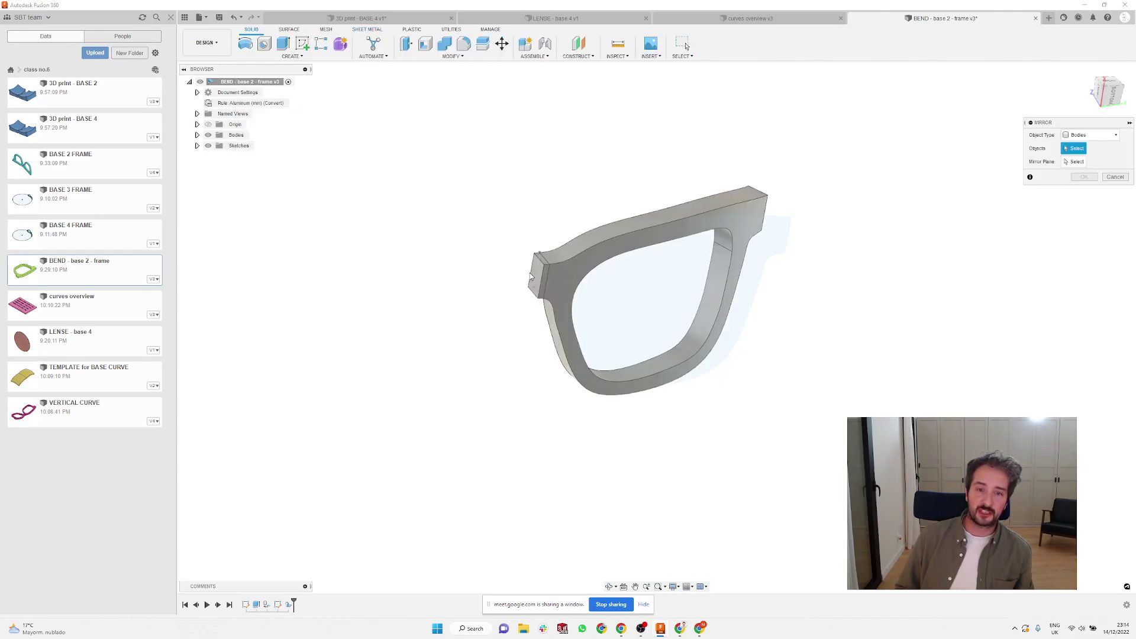
scroll(525, 278, up, 3)
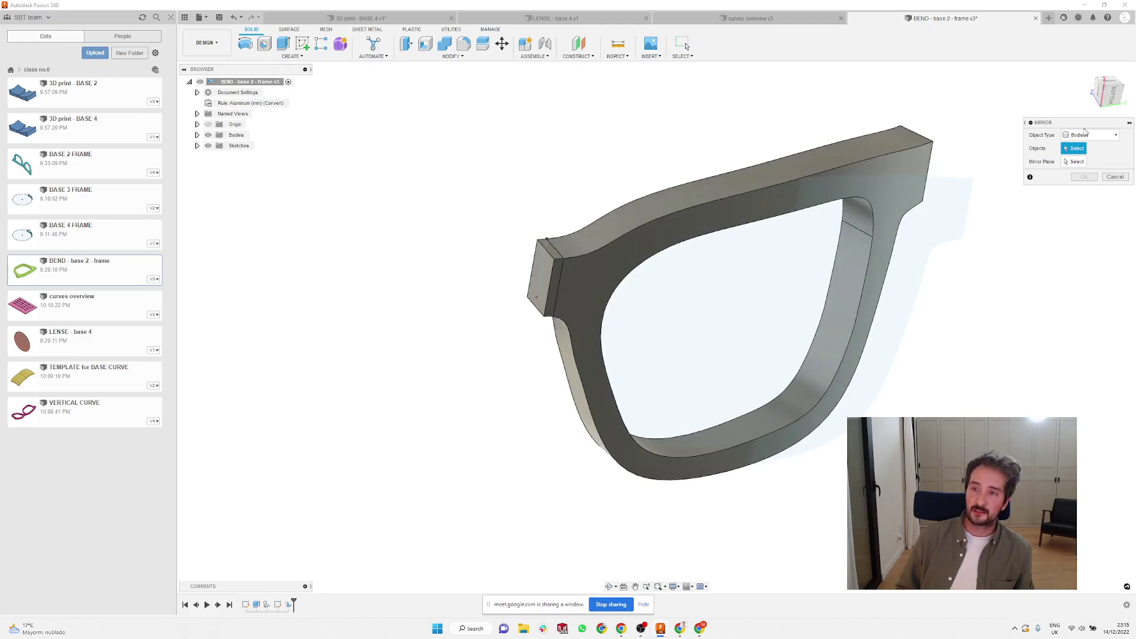
click(898, 175)
click(1073, 162)
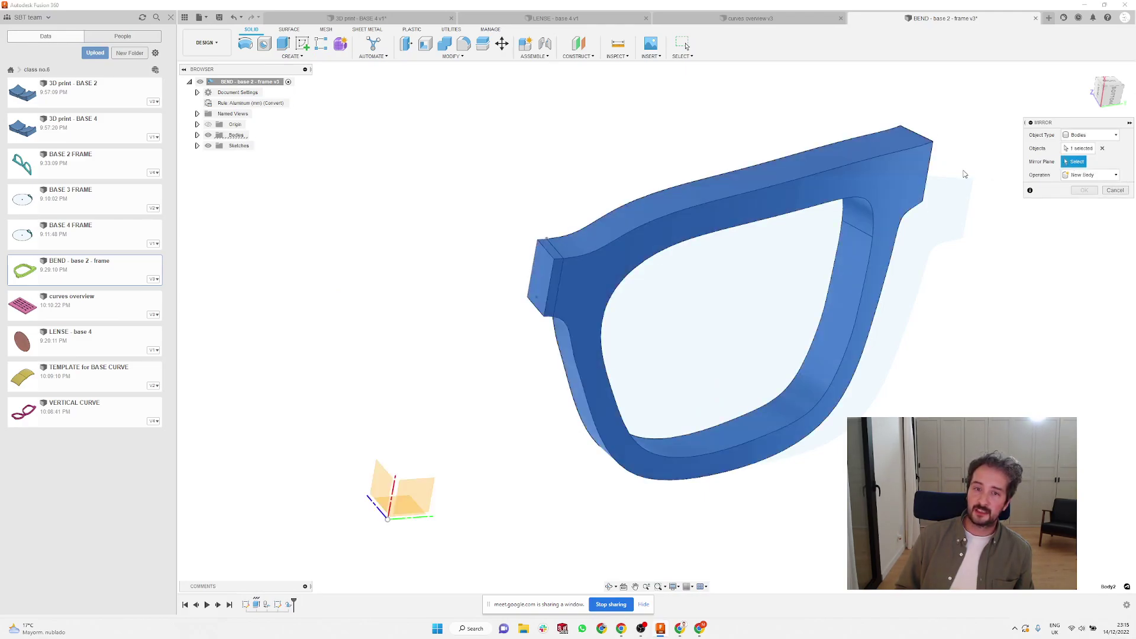
click(538, 258)
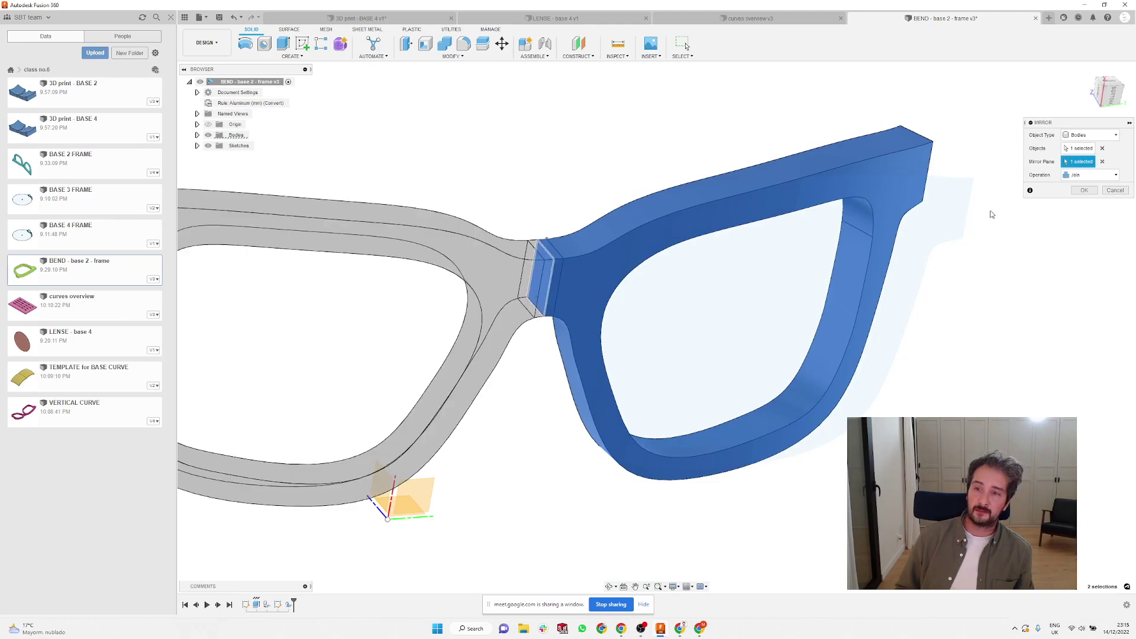
click(1084, 190)
scroll(535, 198, down, 5)
mouse_move(532, 201)
shift+middle_down()
mouse_move(526, 241)
mouse_move(537, 168)
mouse_move(535, 186)
shift+middle_up()
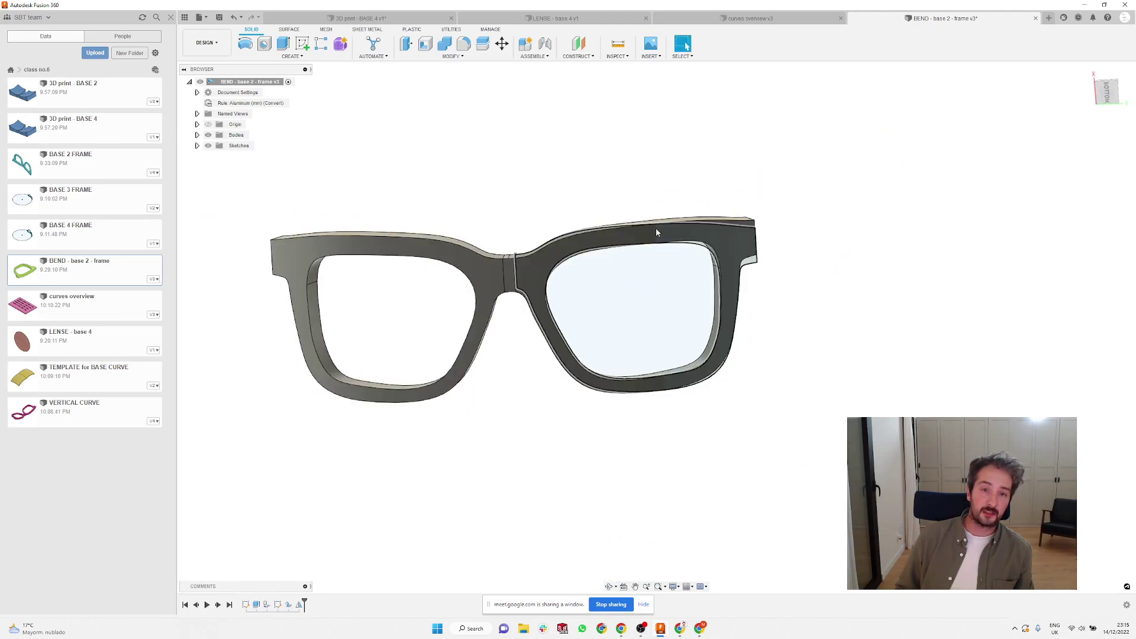
shift+middle_drag(646, 197, 621, 213)
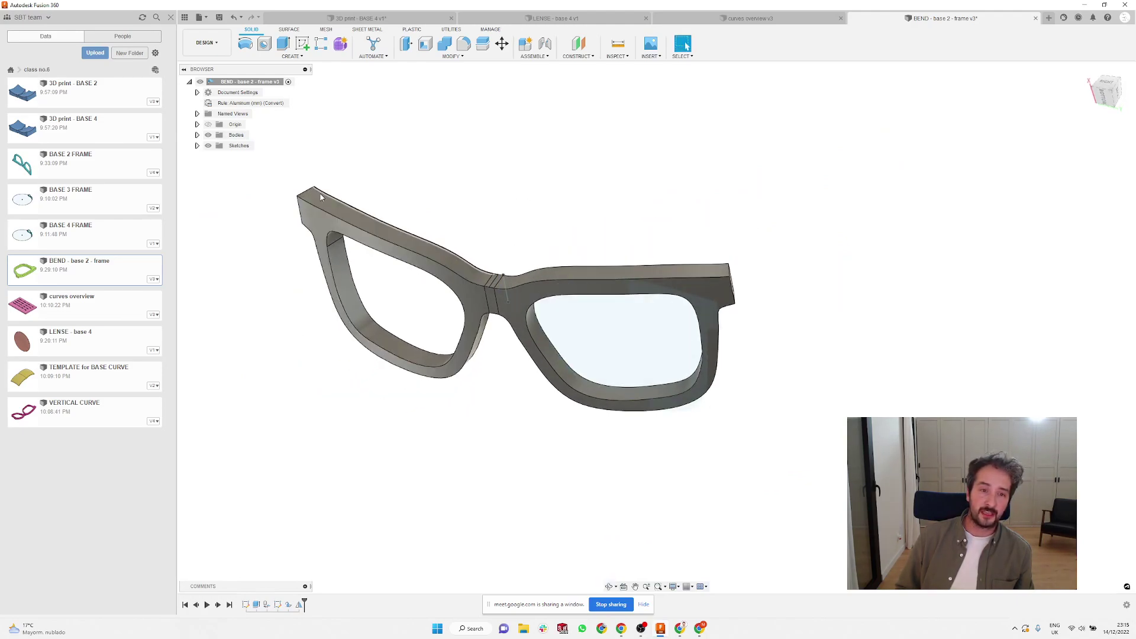
shift+middle_drag(467, 171, 502, 215)
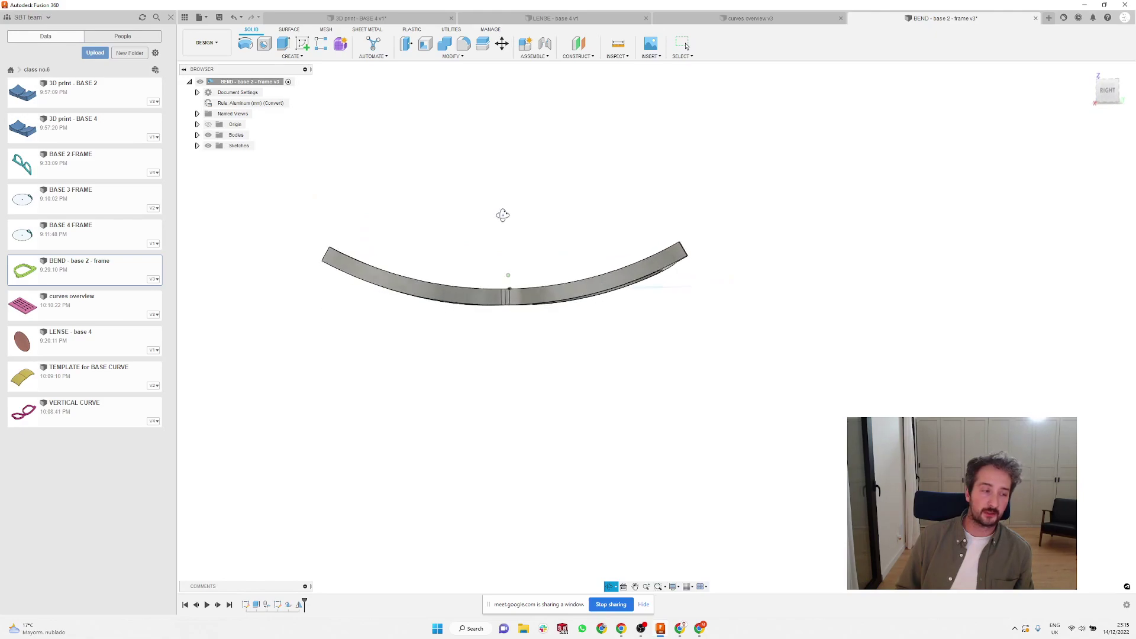
scroll(531, 210, down, 2)
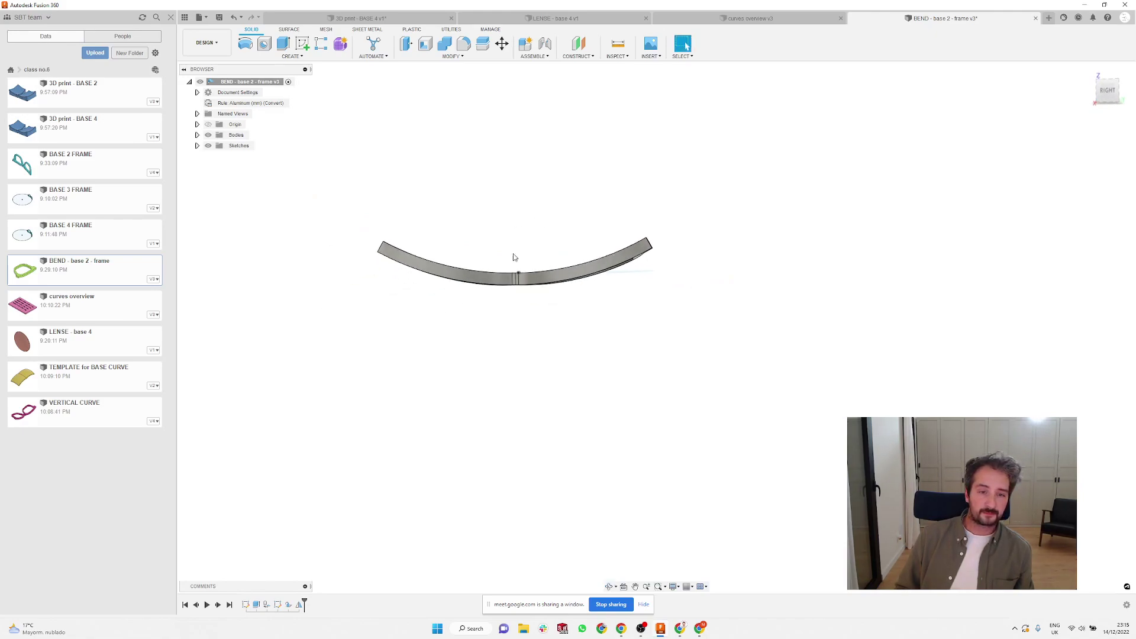
shift+middle_drag(514, 258, 480, 186)
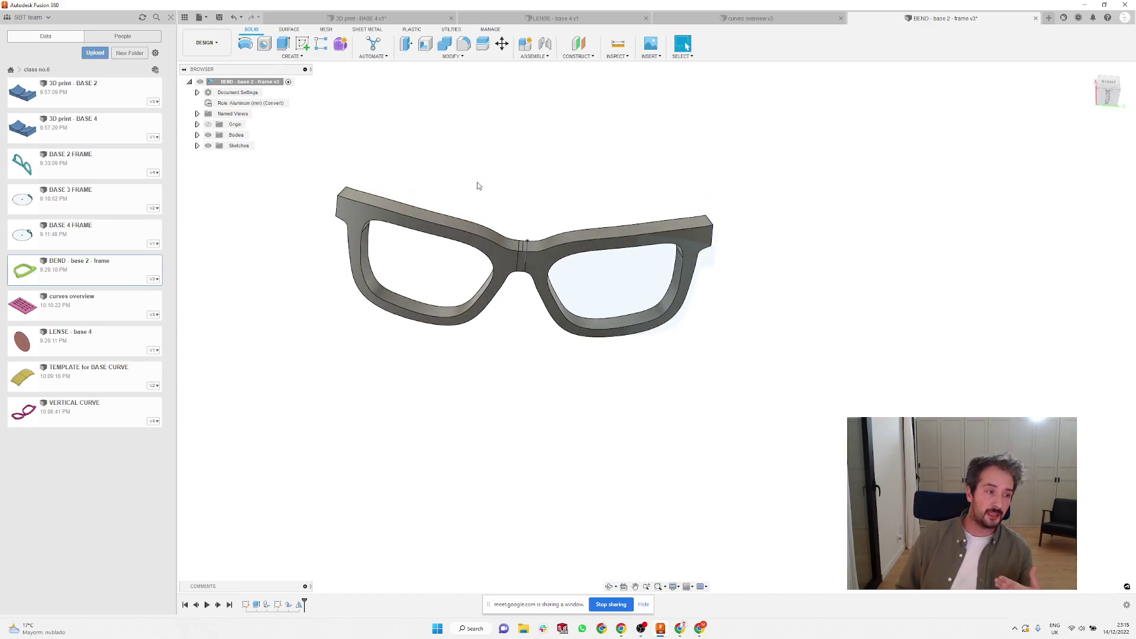
shift+middle_drag(478, 185, 497, 163)
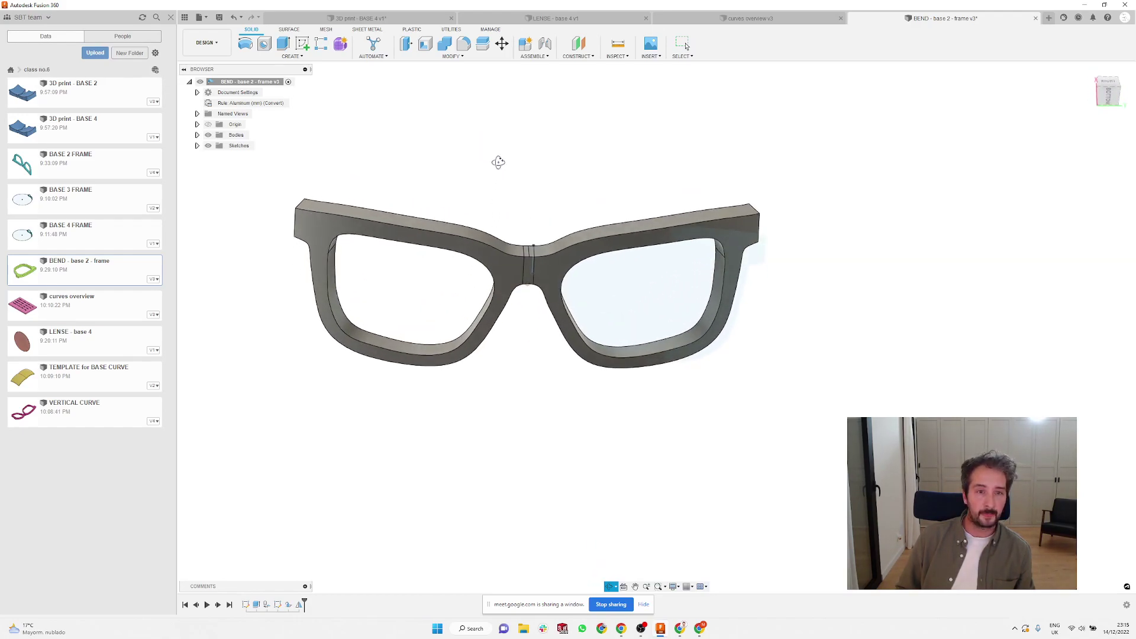
- Delete the Mirror feature, removing the frame's left half
right_click(298, 604)
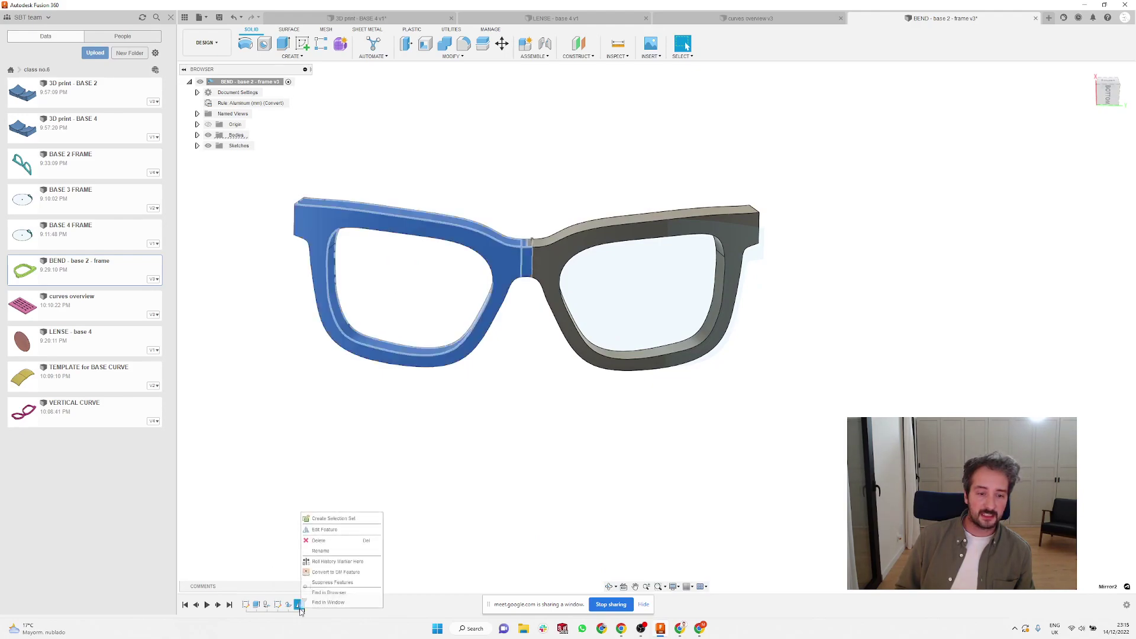
click(319, 541)
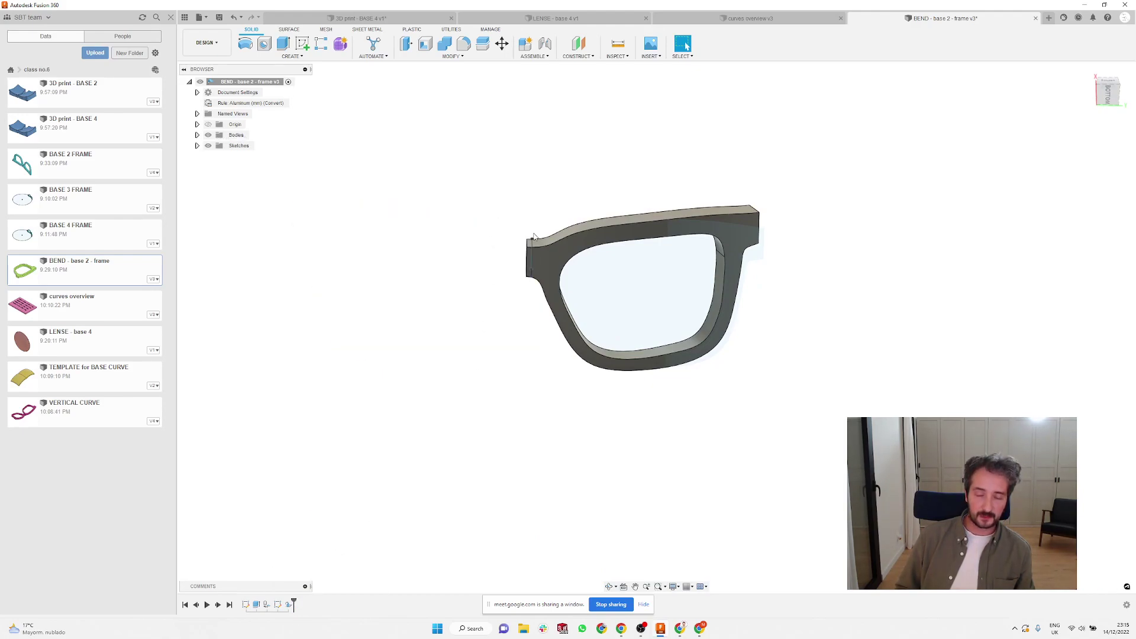
scroll(534, 236, up, 3)
- Orbit to an edge-on right-side view and select the YZ origin plane
drag(480, 184, 519, 223)
key(Escape)
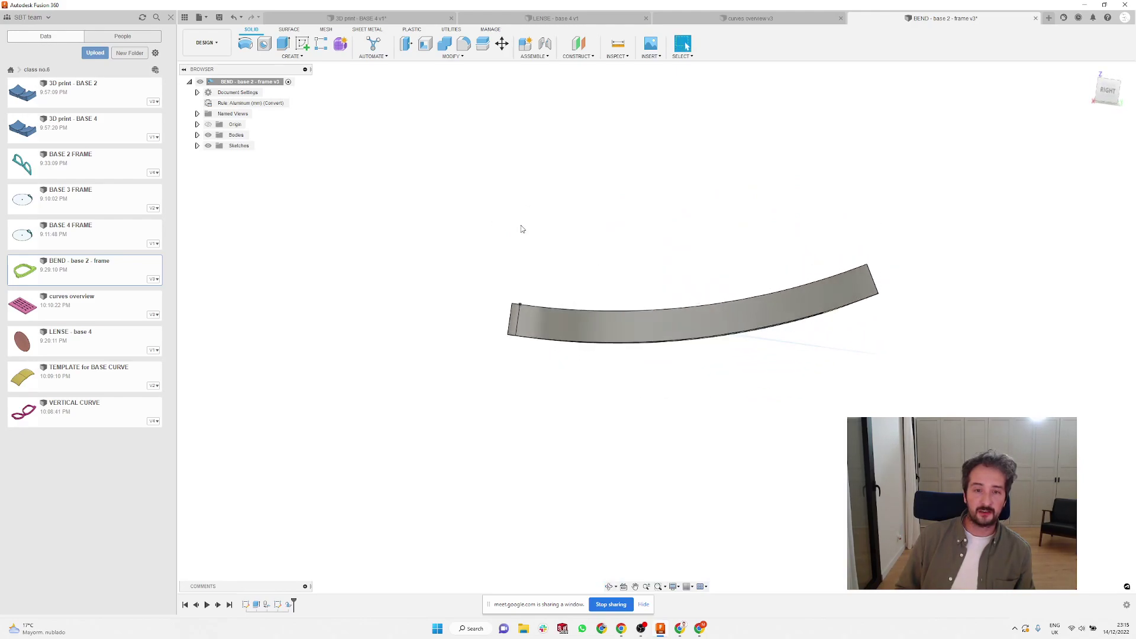
click(197, 124)
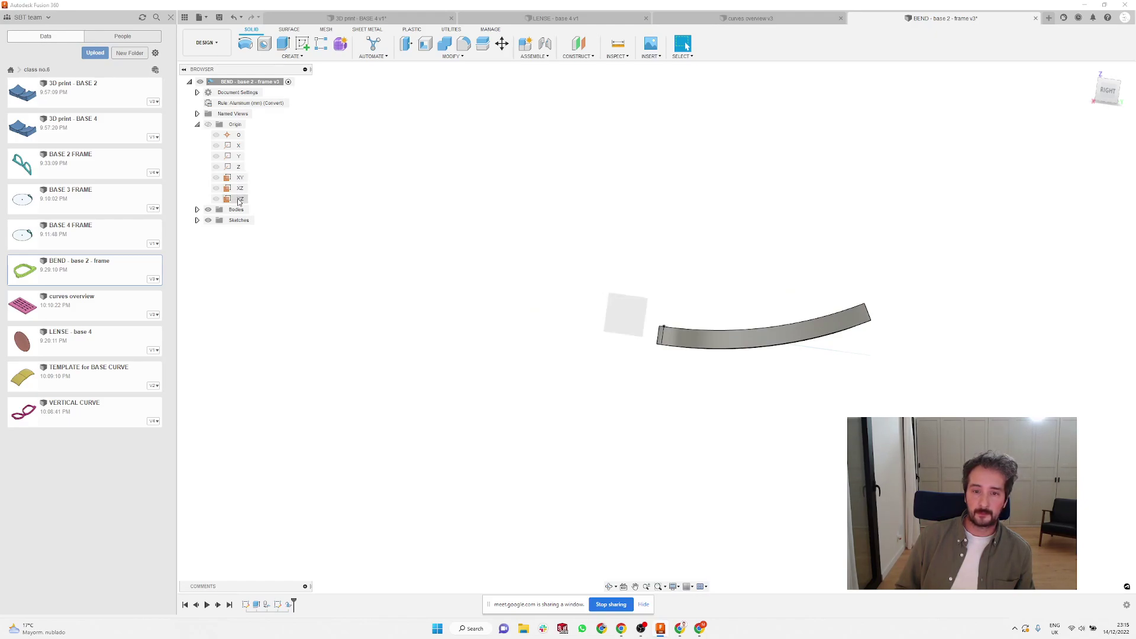
click(239, 200)
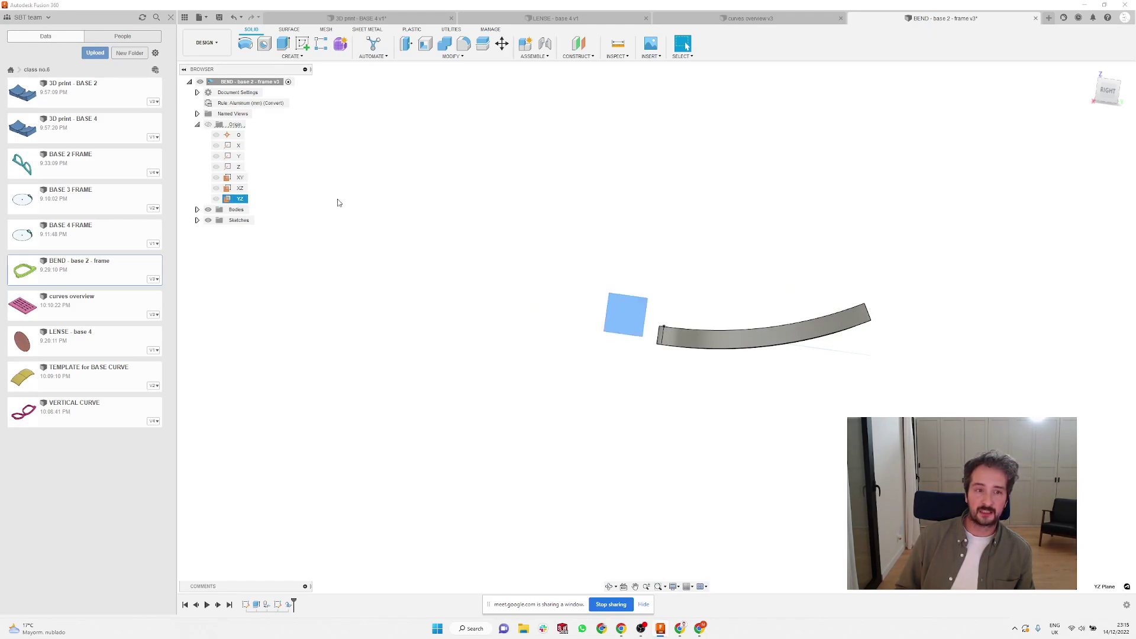
- Create a sketch on the YZ plane and project the frame's end edge into it
click(303, 44)
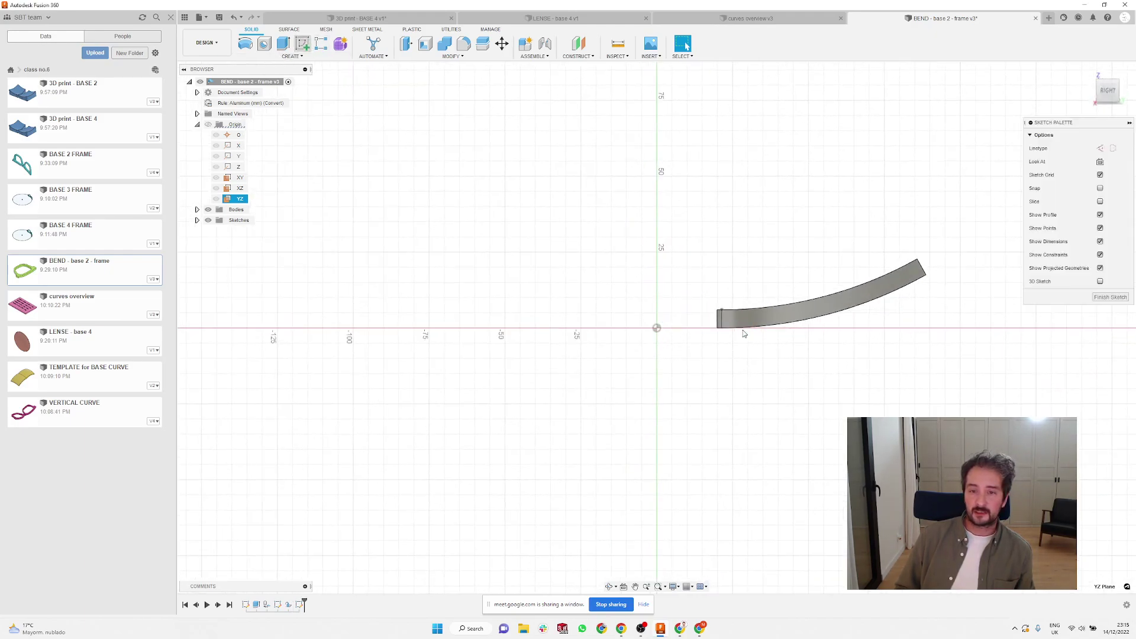
click(245, 44)
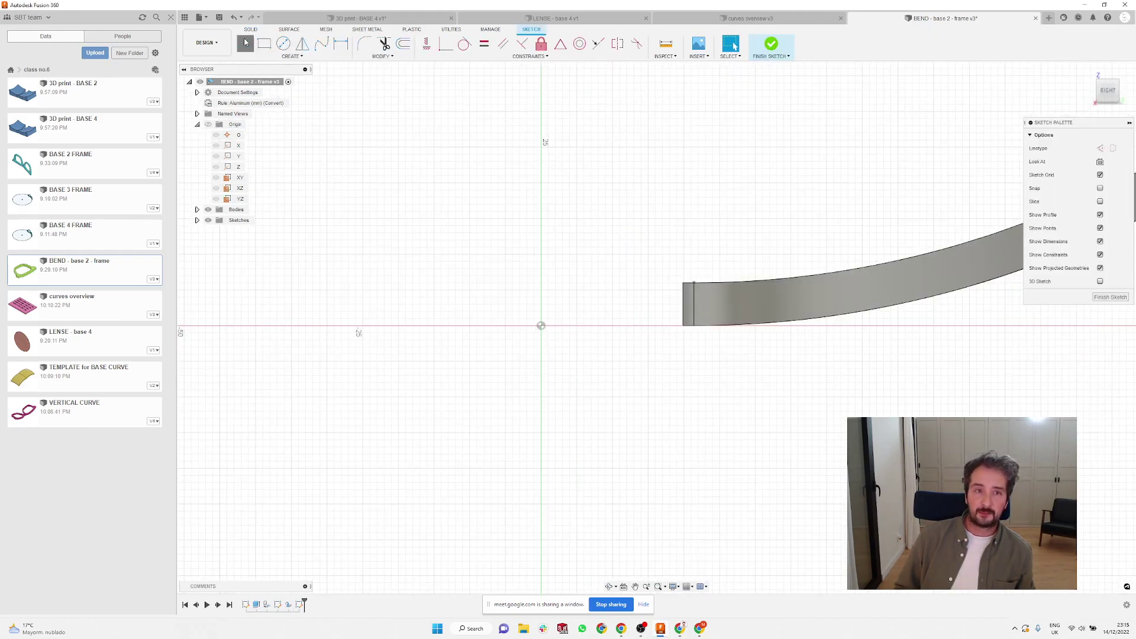
scroll(671, 262, up, 3)
scroll(680, 269, up, 3)
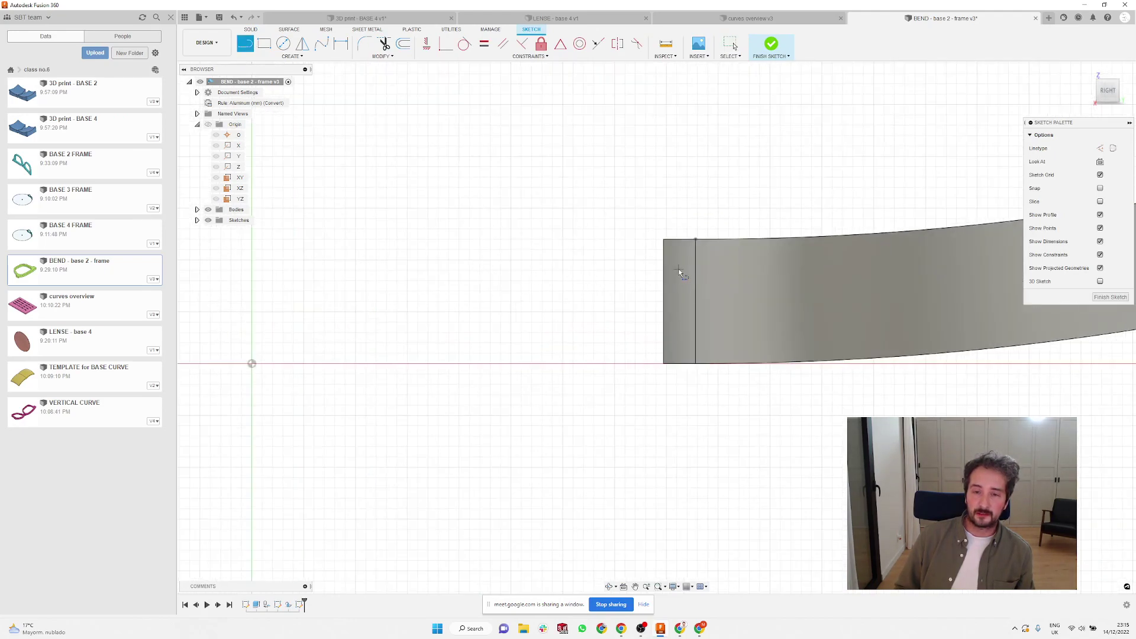
key(p)
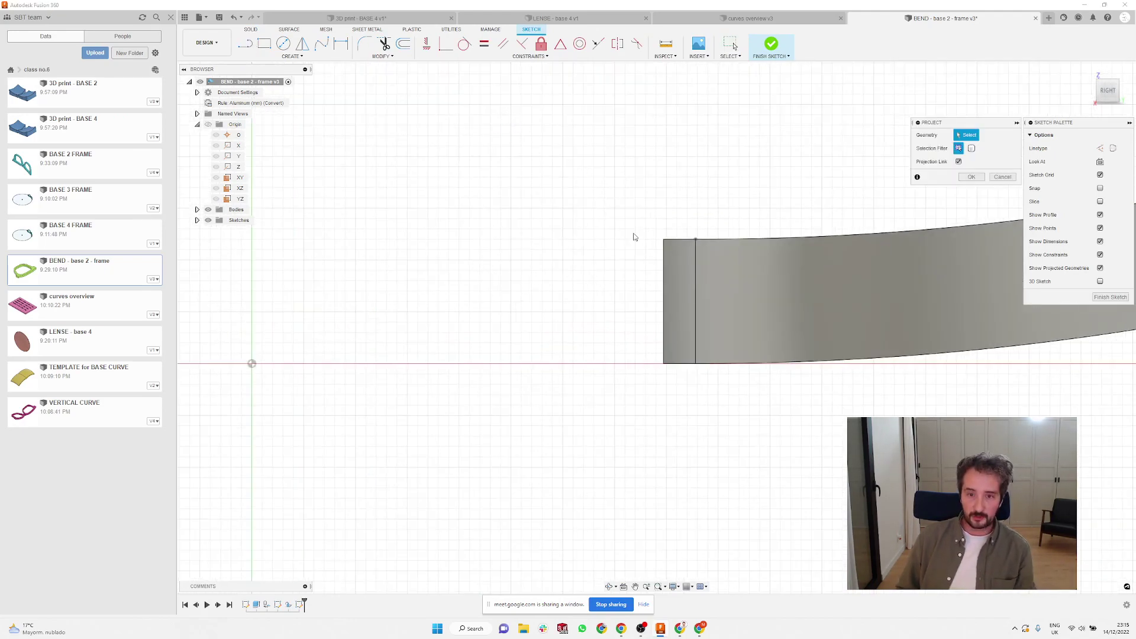
click(664, 260)
click(971, 177)
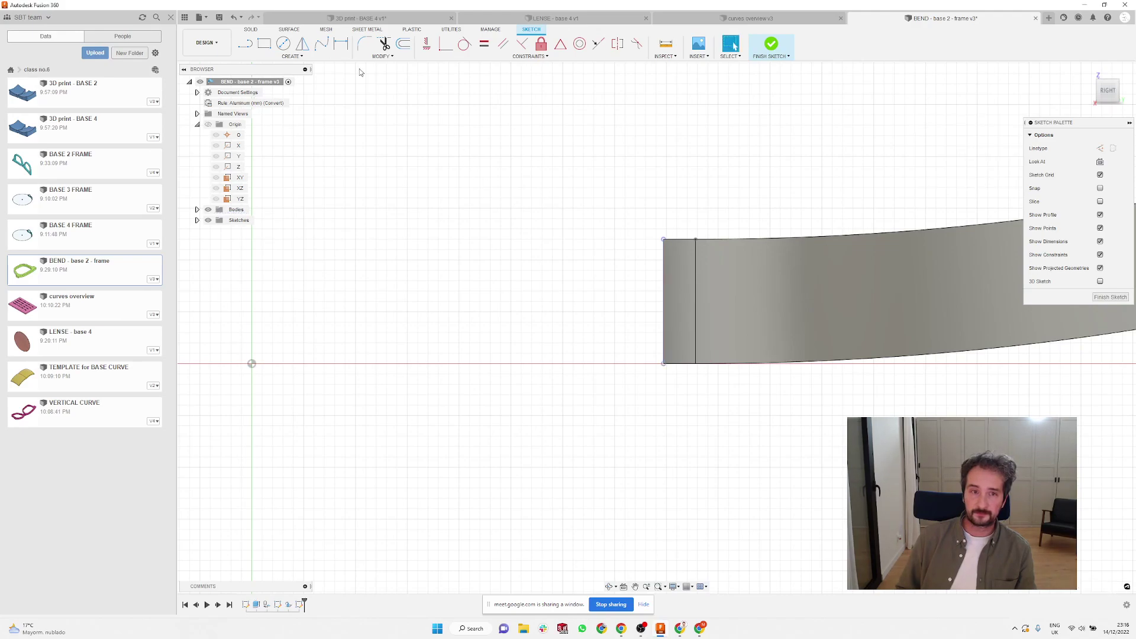
- Draw a closed three-line tapered profile starting and ending at the frame corner
click(245, 44)
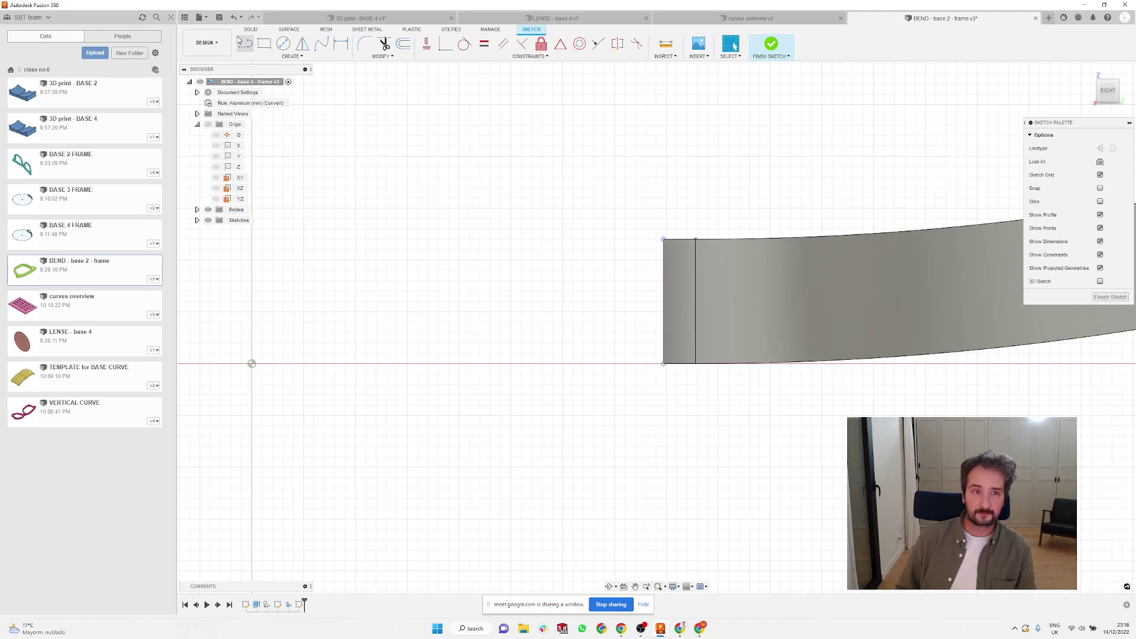
click(663, 239)
click(713, 408)
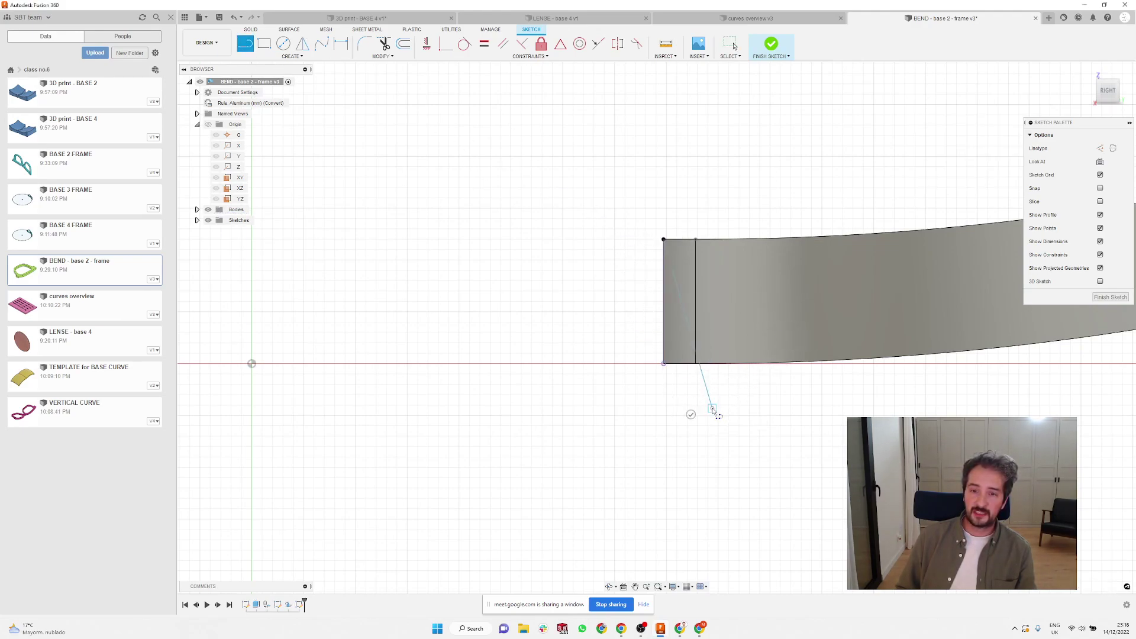
click(664, 409)
click(663, 239)
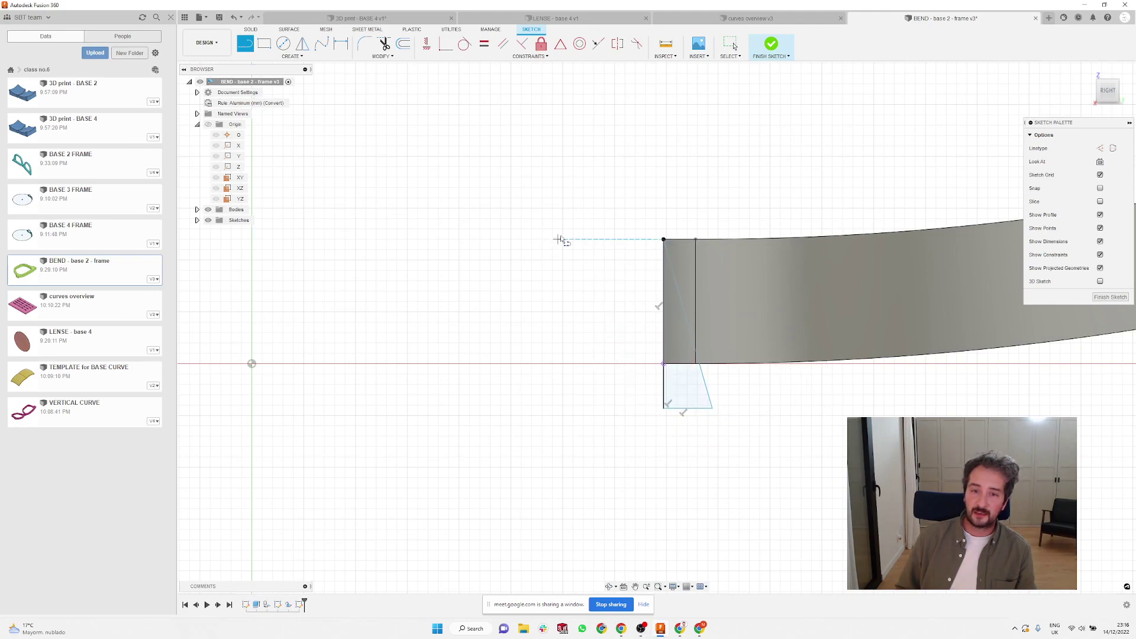
key(Escape)
- Dimension the angle between the vertical and slanted sides to 10°
key(d)
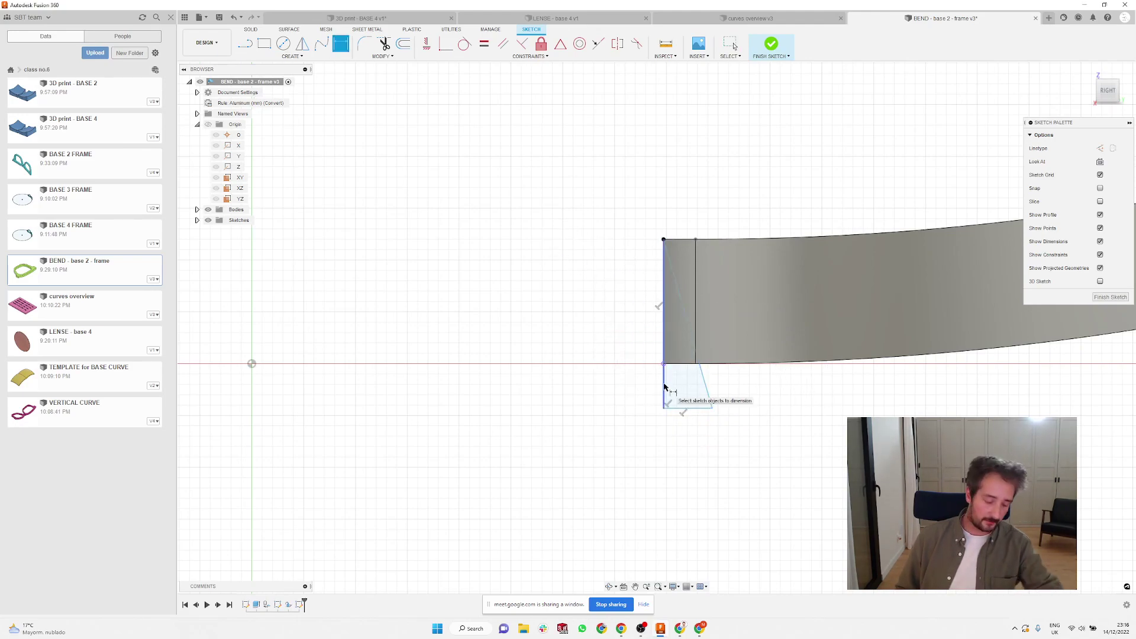
click(664, 388)
click(707, 385)
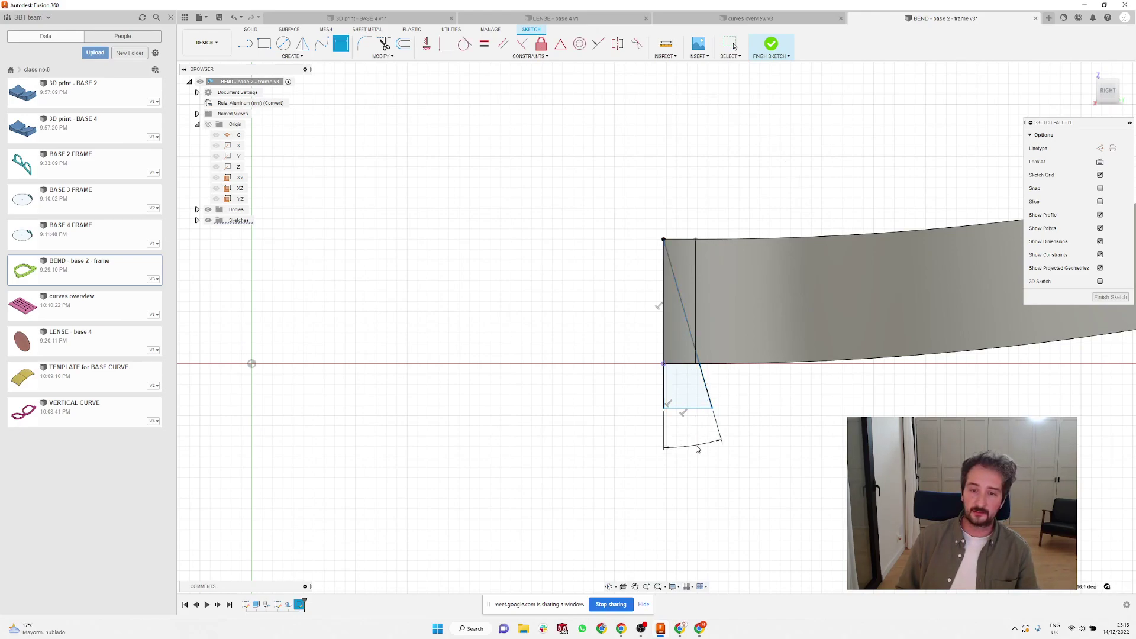
click(697, 450)
text(10)
key(Return)
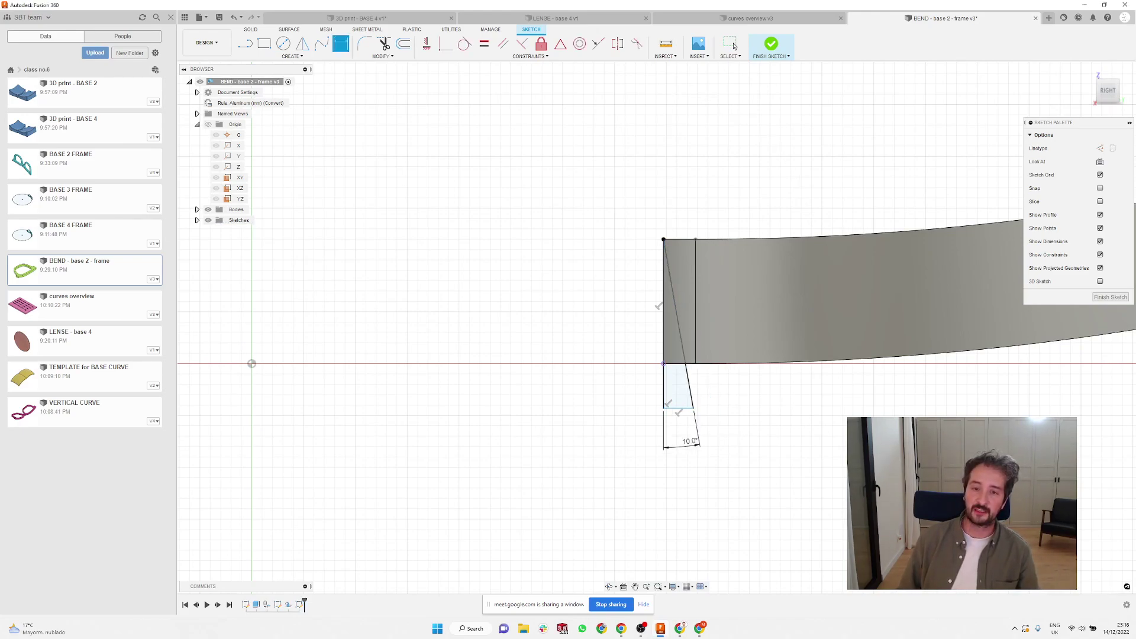
- Switch to the Solid tools and start an Extrude on the profile
click(251, 30)
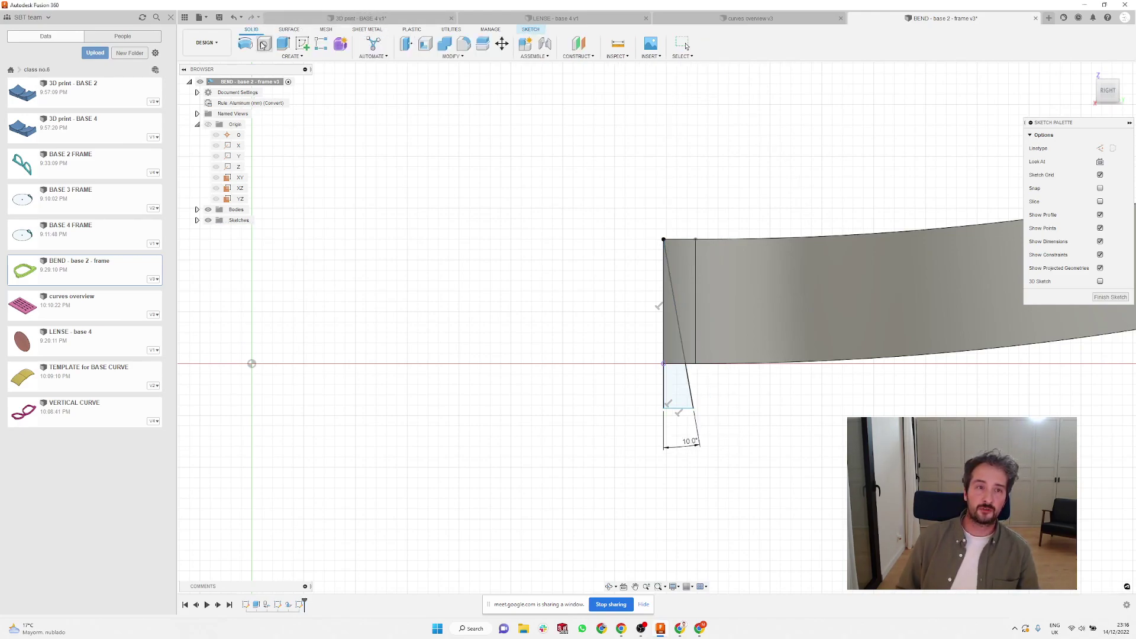
click(283, 43)
mouse_move(469, 251)
shift+middle_down()
mouse_move(513, 269)
mouse_move(512, 228)
mouse_move(551, 310)
shift+middle_up()
- Extrude the tapered profile about 47.8 mm as a Cut through the frame's end
click(568, 477)
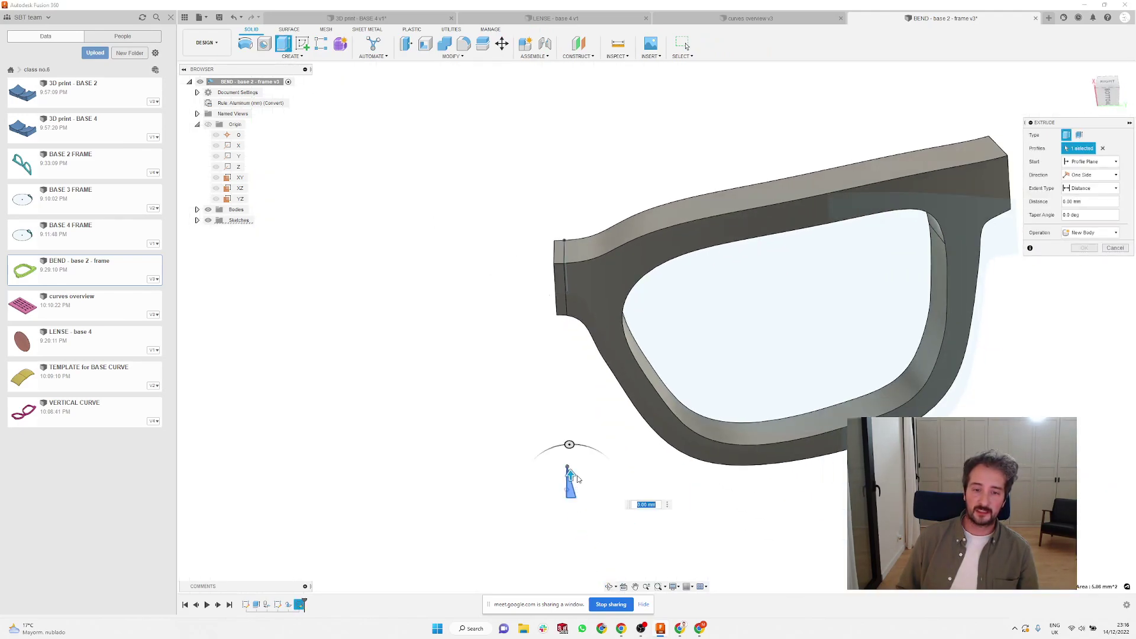
click(550, 344)
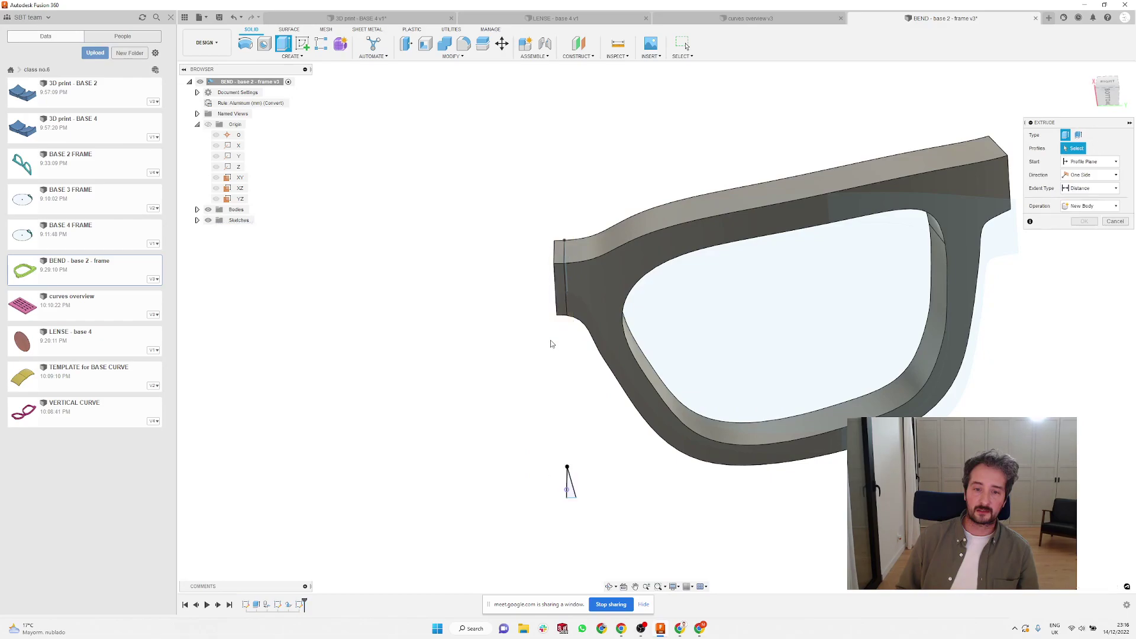
click(572, 495)
drag(566, 470, 570, 214)
click(1083, 262)
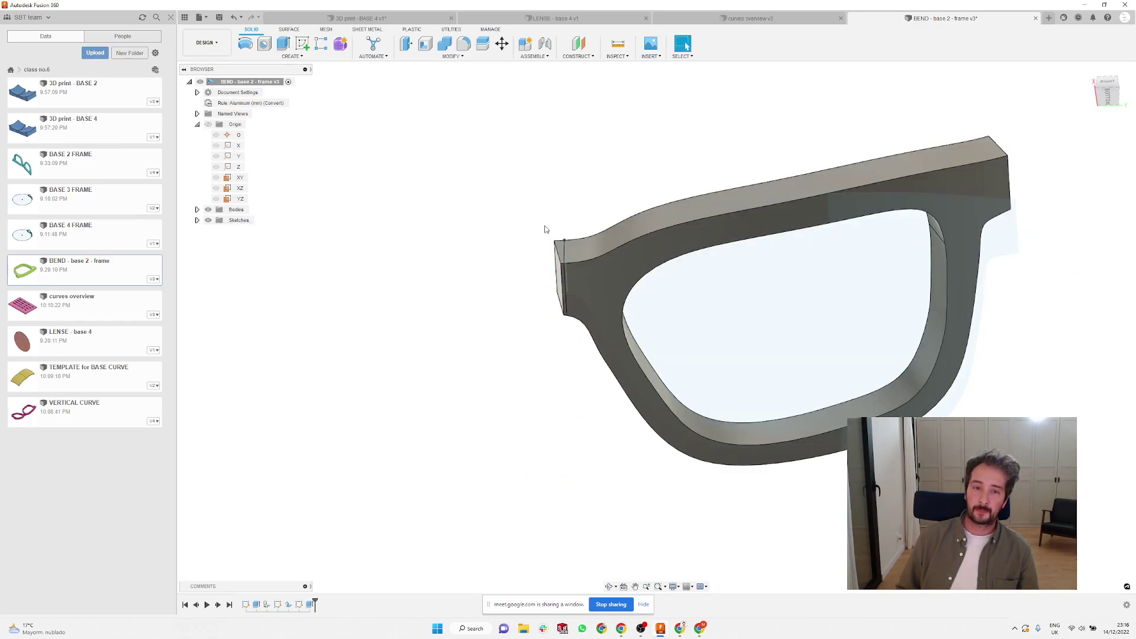
shift+middle_drag(545, 229, 571, 189)
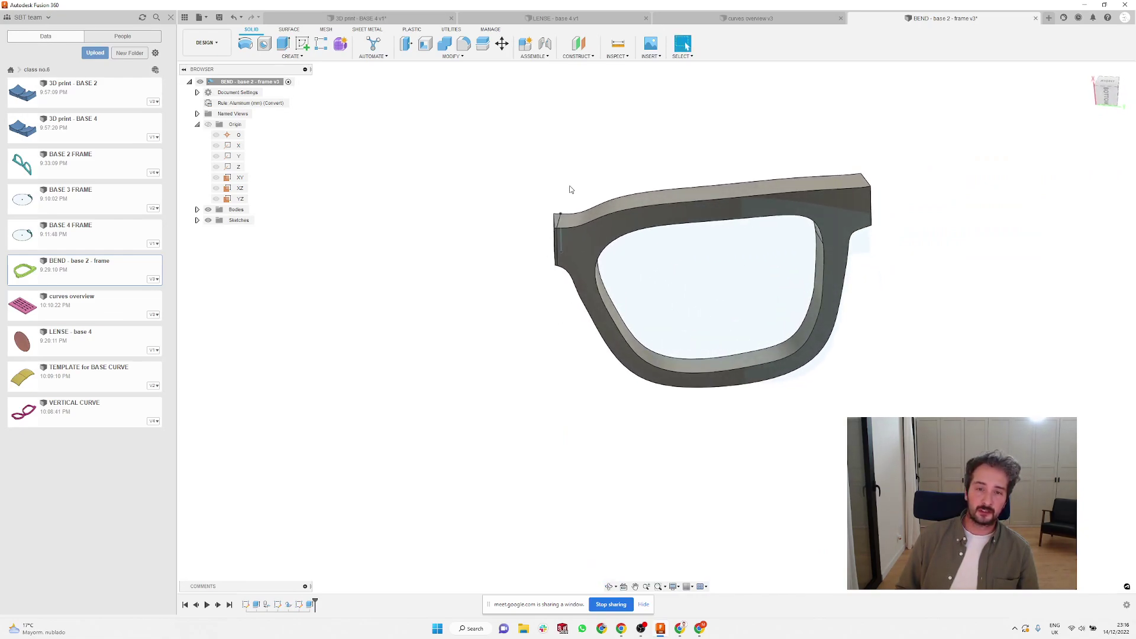
- Start a Mirror and select the frame body to mirror
click(291, 57)
click(423, 260)
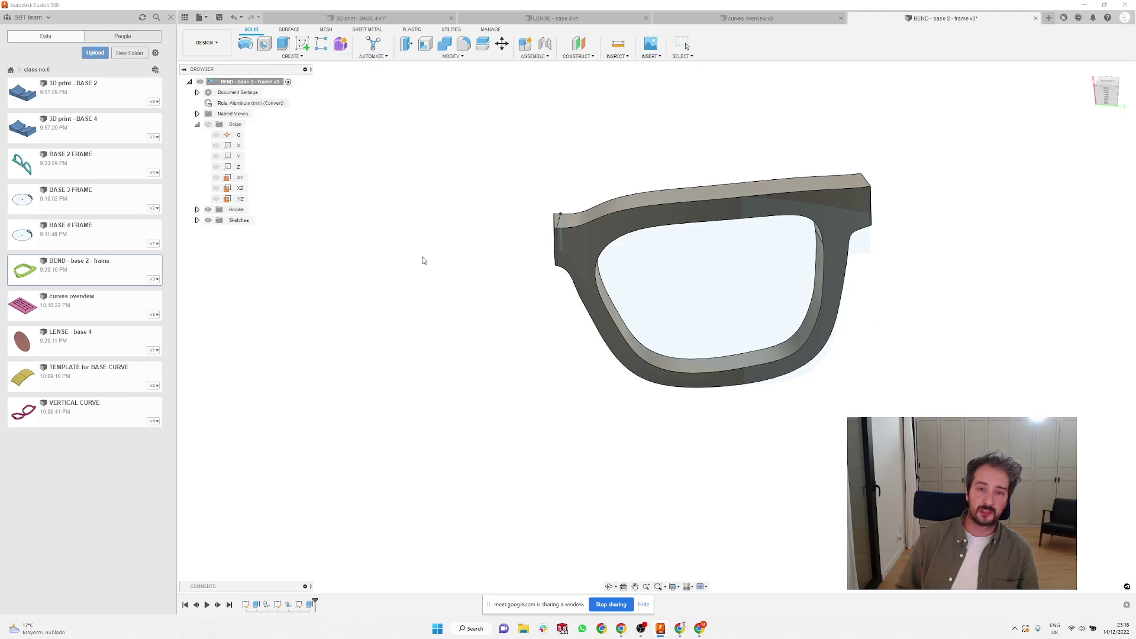
click(649, 215)
- Mirror the half-frame body across its inner end face
shift+middle_drag(526, 172, 545, 174)
click(1074, 162)
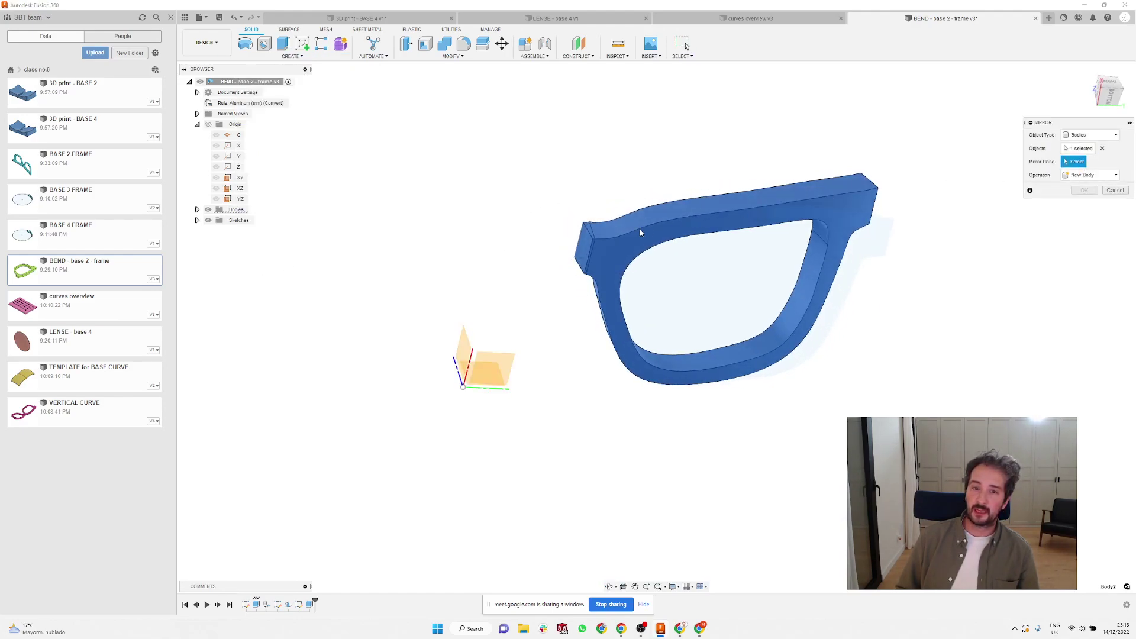
click(593, 246)
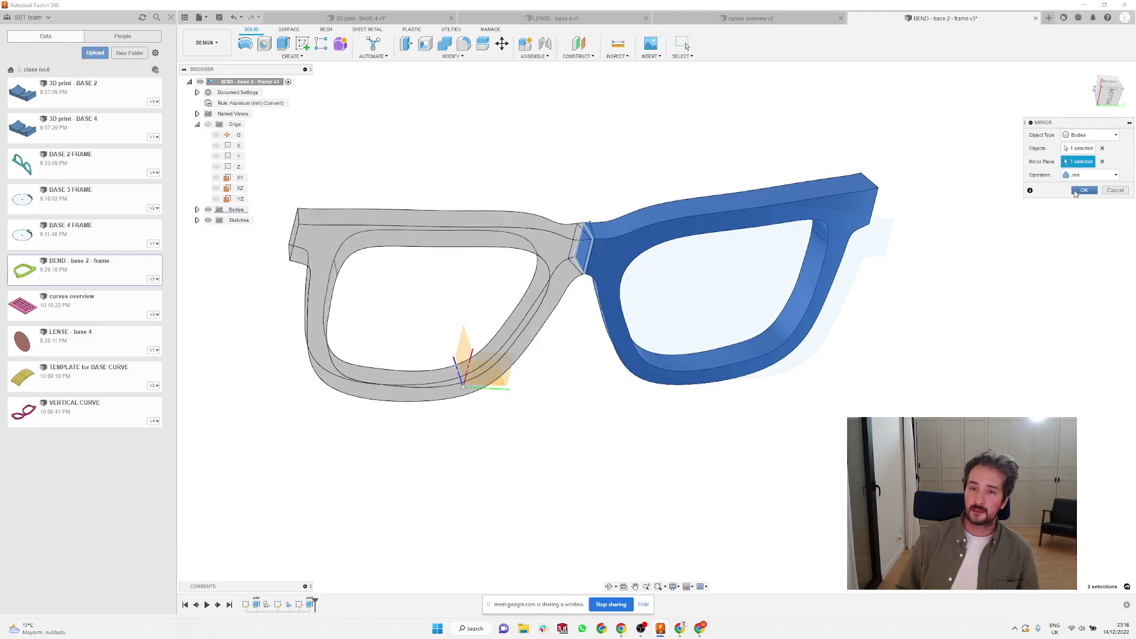
click(1084, 190)
scroll(649, 175, down, 3)
- Orbit around the complete glasses front to check it, then select the YZ plane
shift+middle_drag(649, 176, 628, 207)
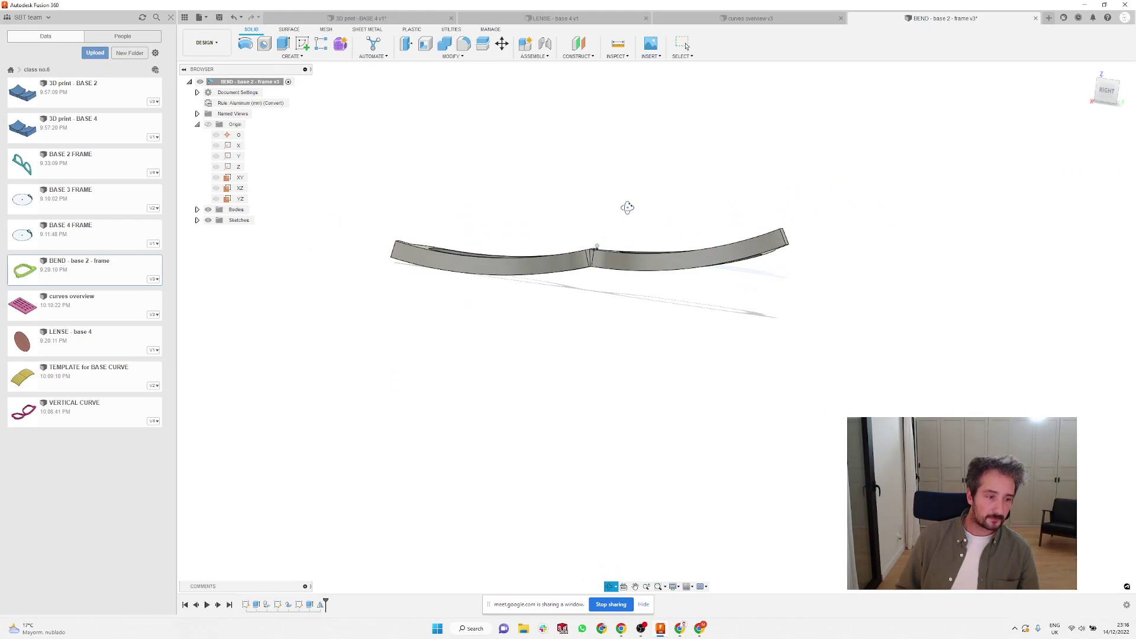
mouse_move(628, 207)
shift+middle_down()
mouse_move(626, 149)
mouse_move(609, 104)
mouse_move(619, 126)
mouse_move(611, 144)
mouse_move(570, 172)
shift+middle_up()
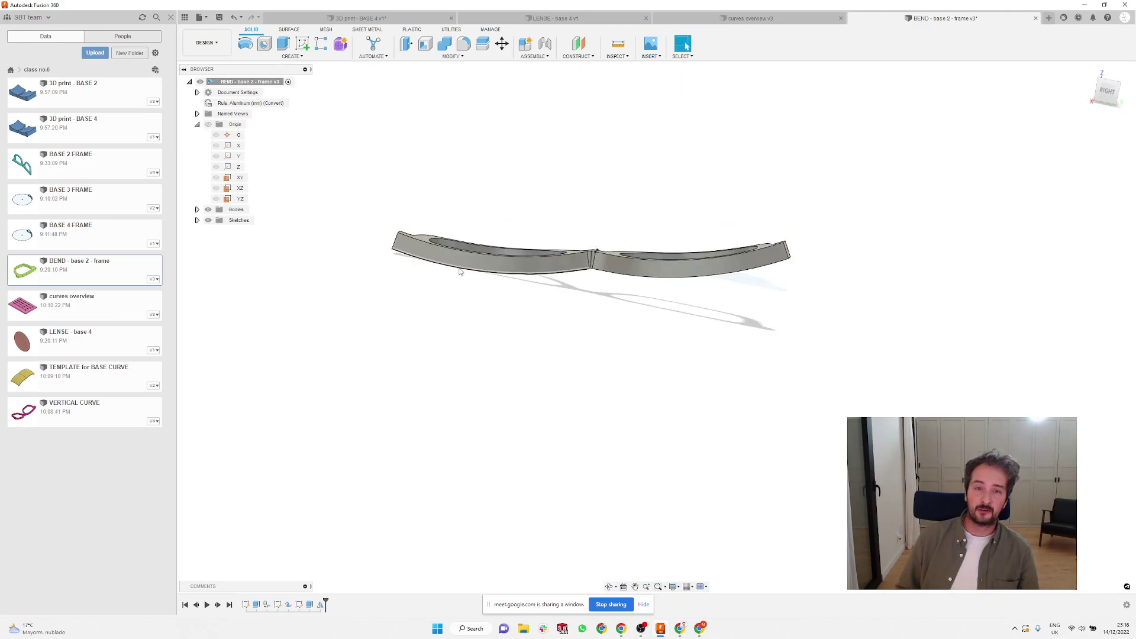
click(1107, 94)
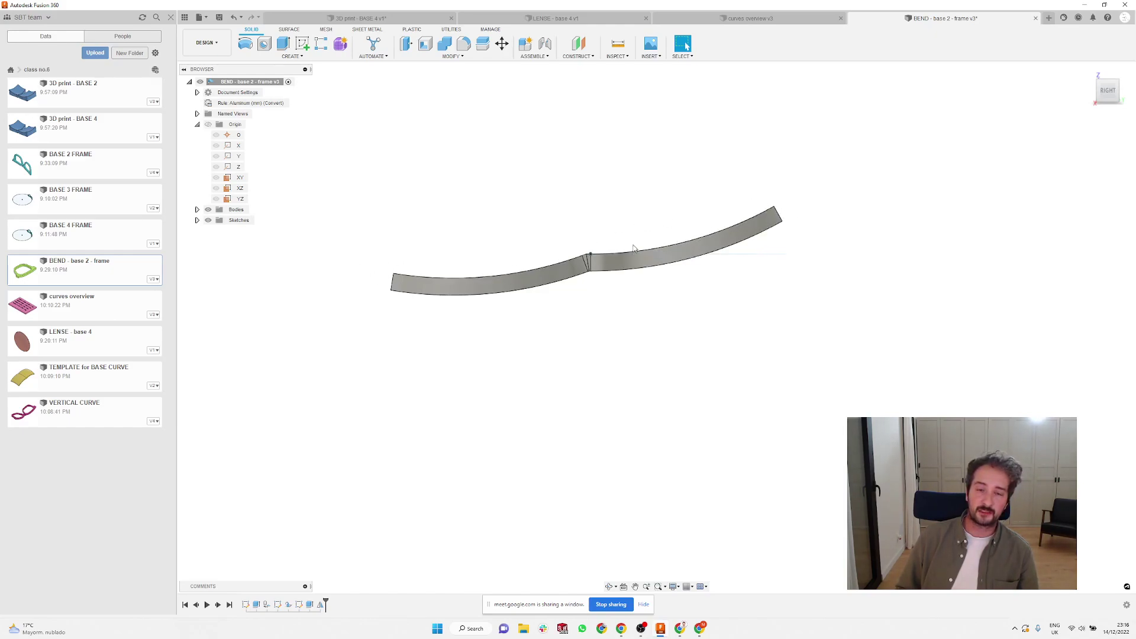
shift+middle_drag(635, 250, 522, 203)
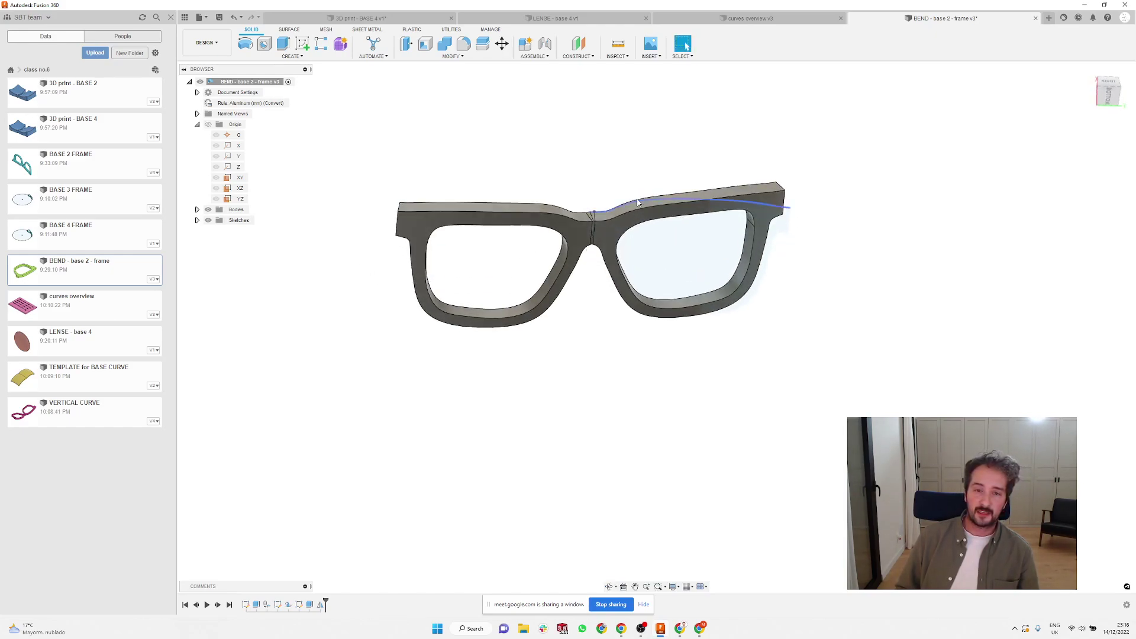
click(240, 199)
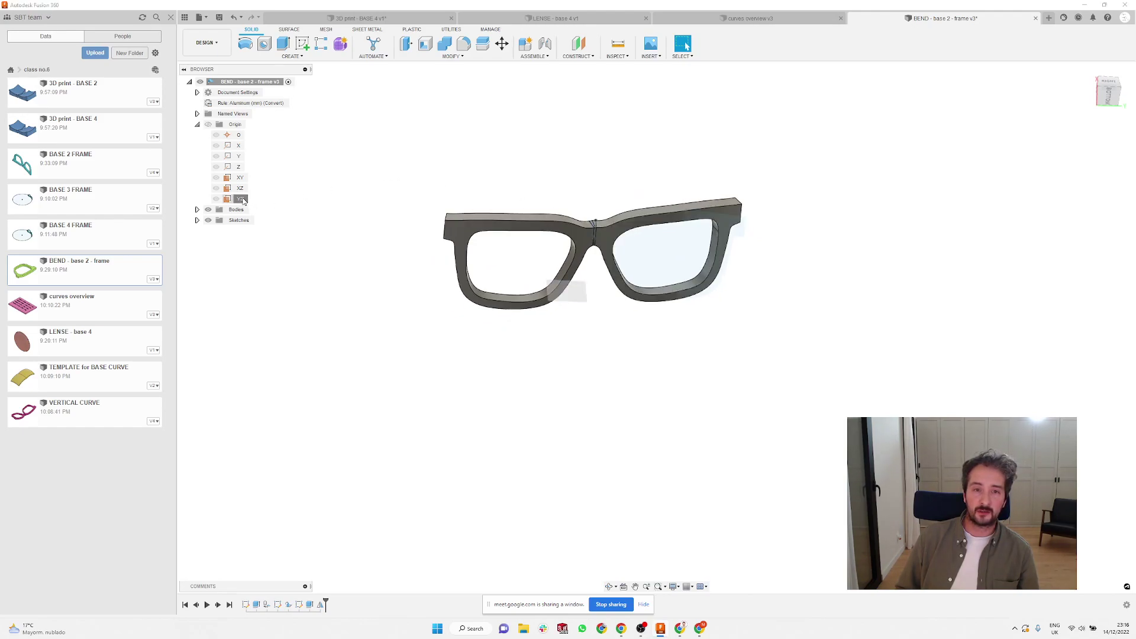
- Sketch a centre-diameter template circle on the YZ plane above the frame
click(302, 43)
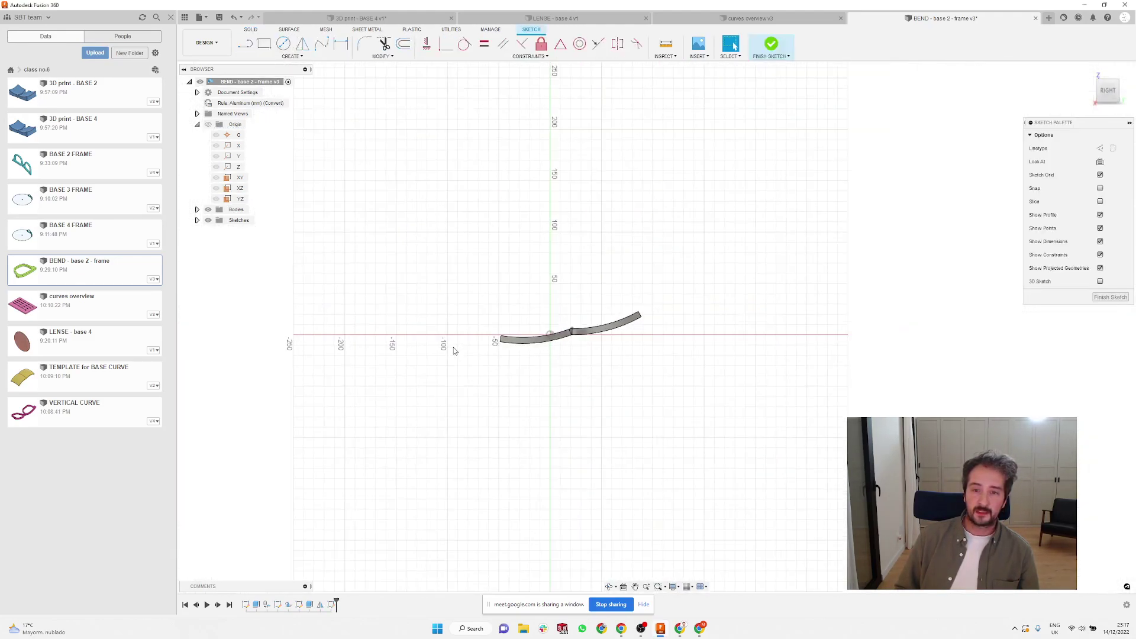
click(283, 43)
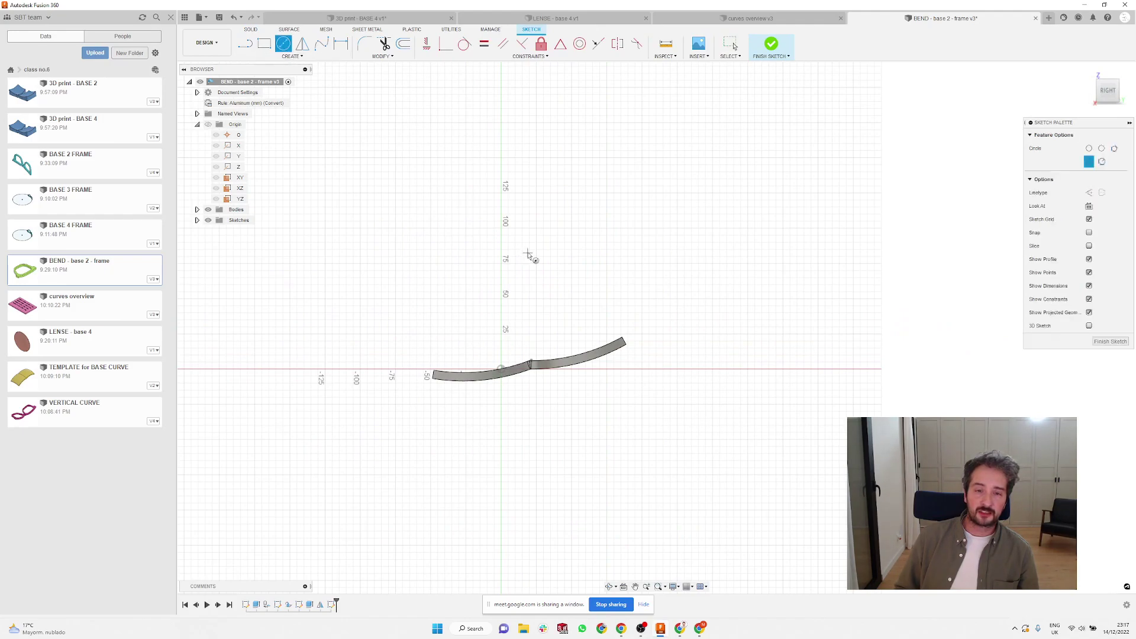
click(480, 145)
click(553, 272)
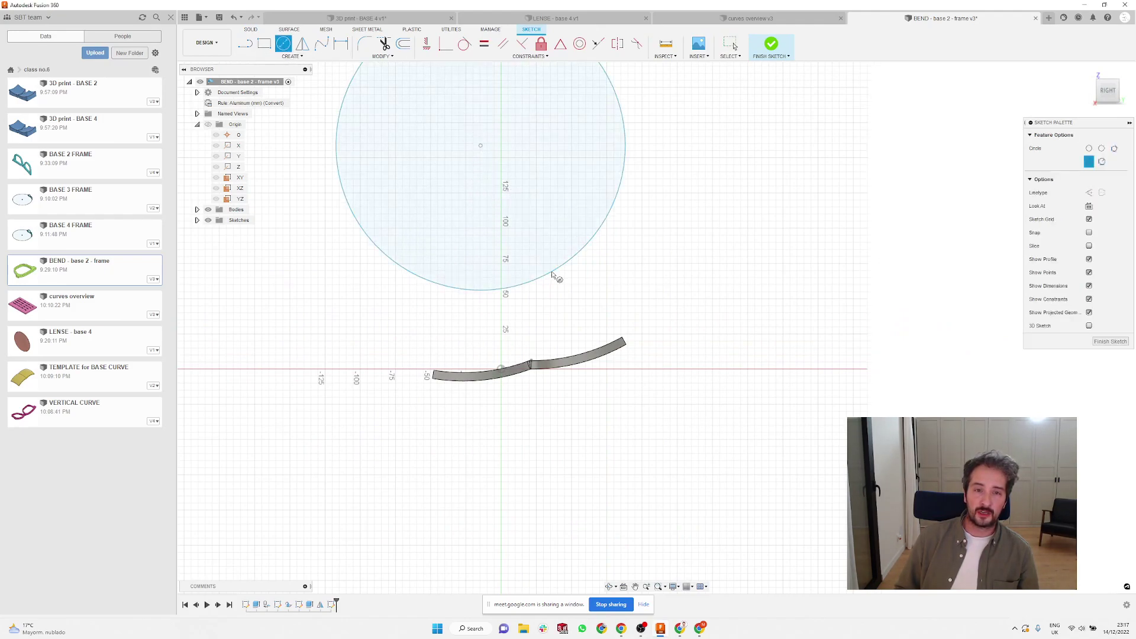
key(Escape)
click(470, 291)
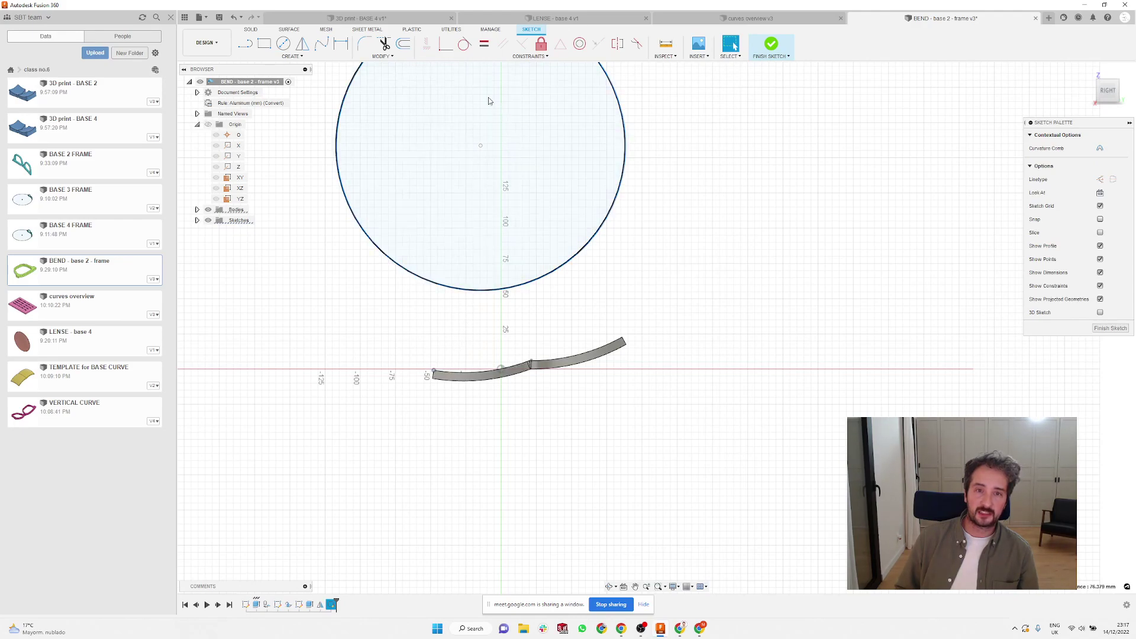
- Make the circle coincident with the frame curve's endpoint, then bring up the curves overview v3 design
click(446, 47)
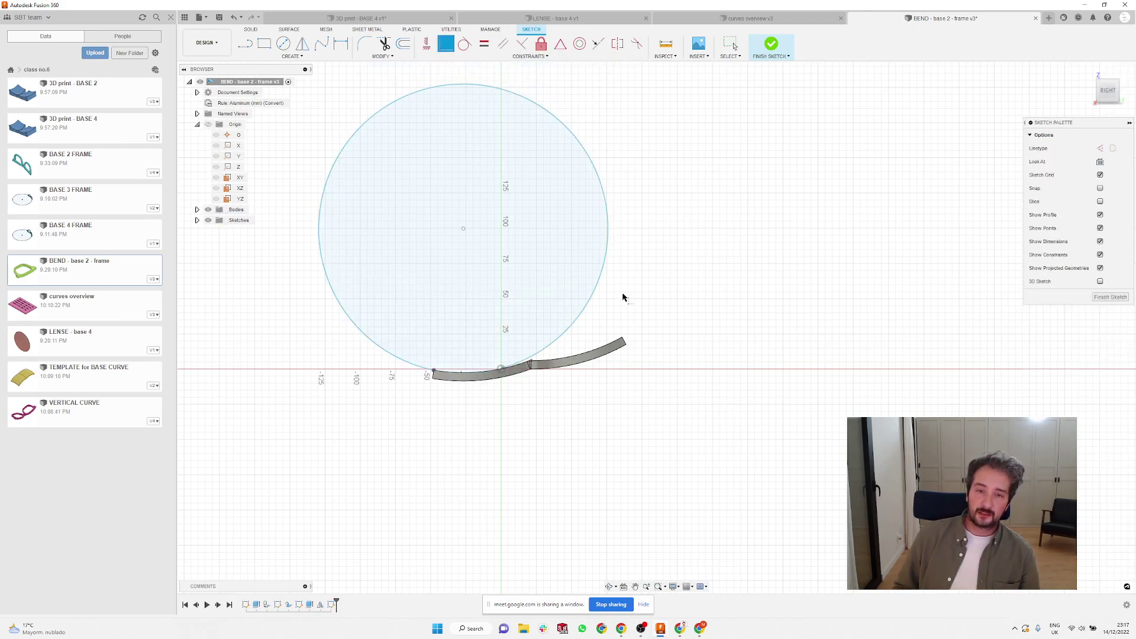
scroll(607, 295, up, 2)
click(586, 299)
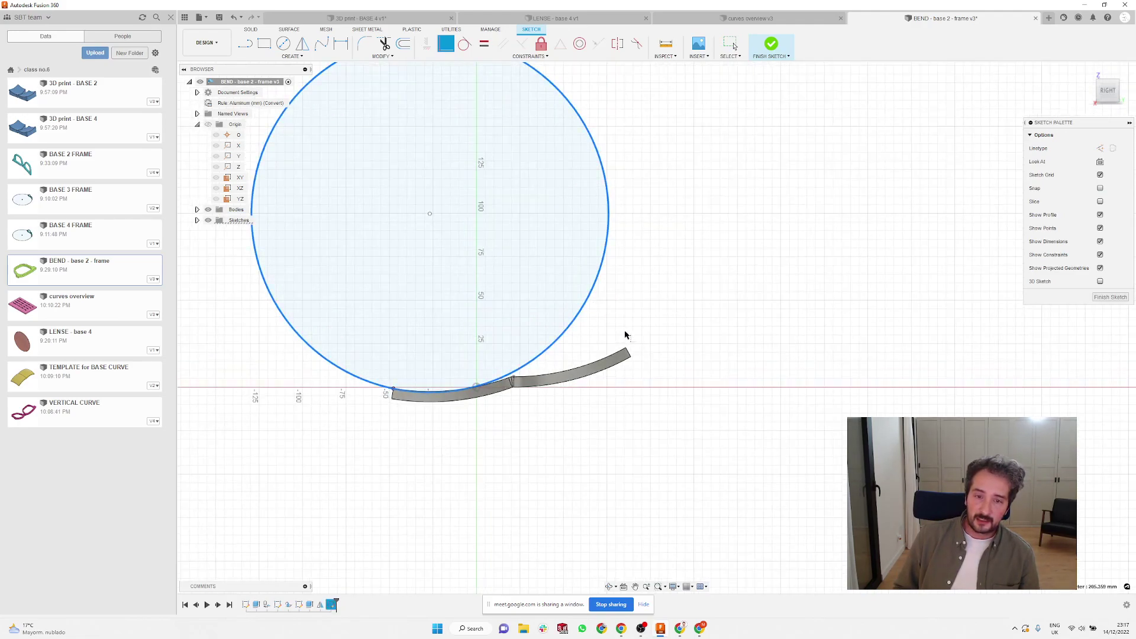
click(627, 349)
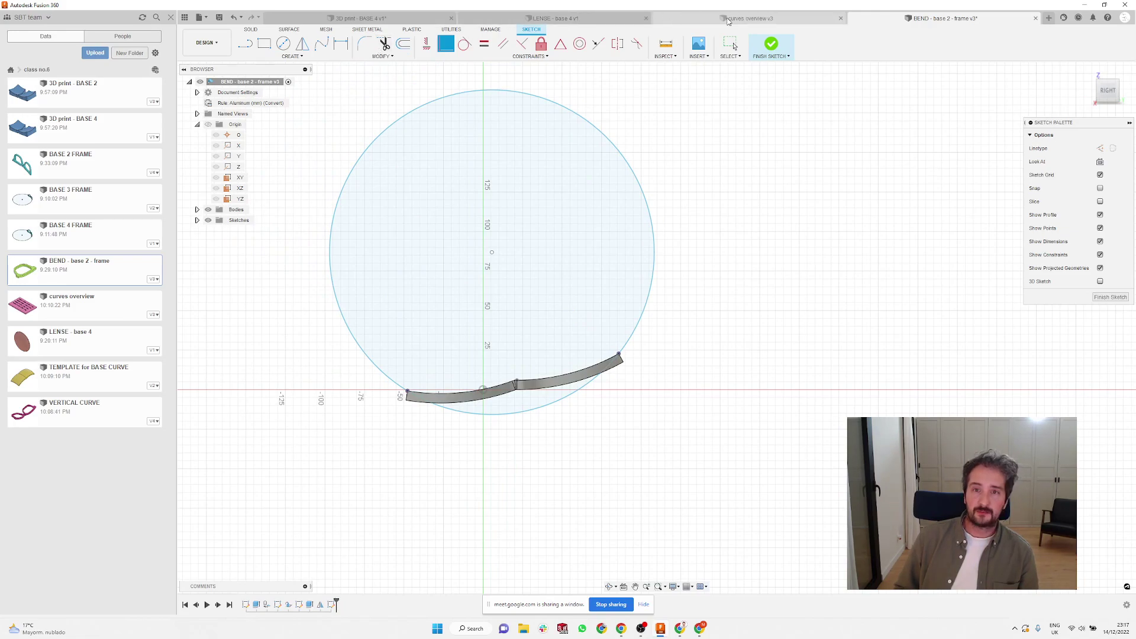
click(731, 19)
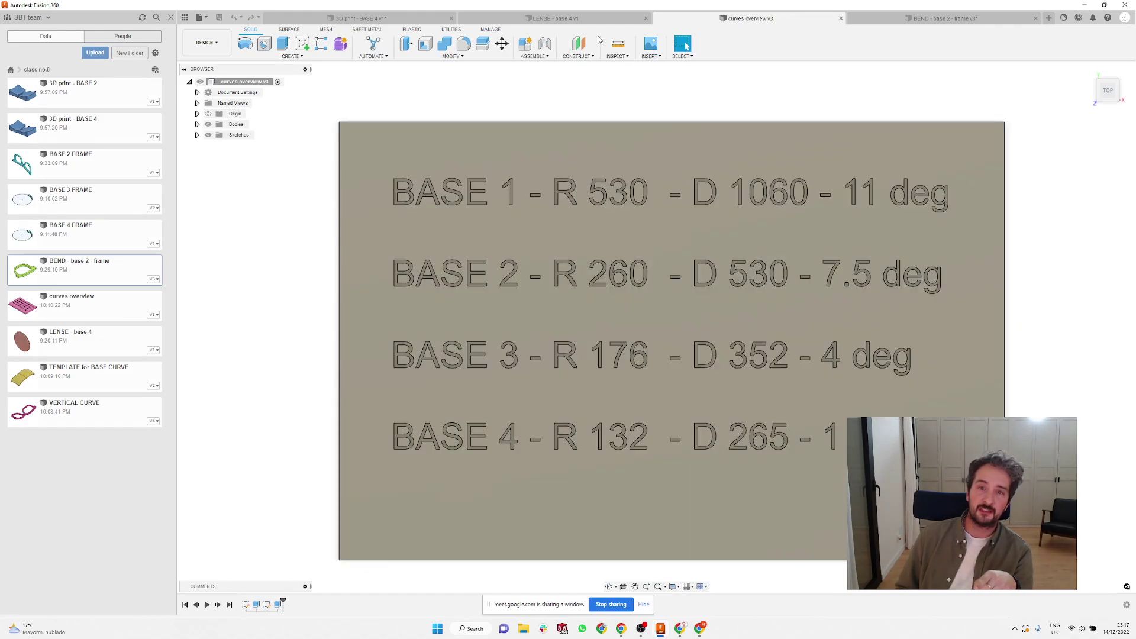
- In BEND - base 2 - frame, give the template circle a 530 mm diameter dimension
click(878, 20)
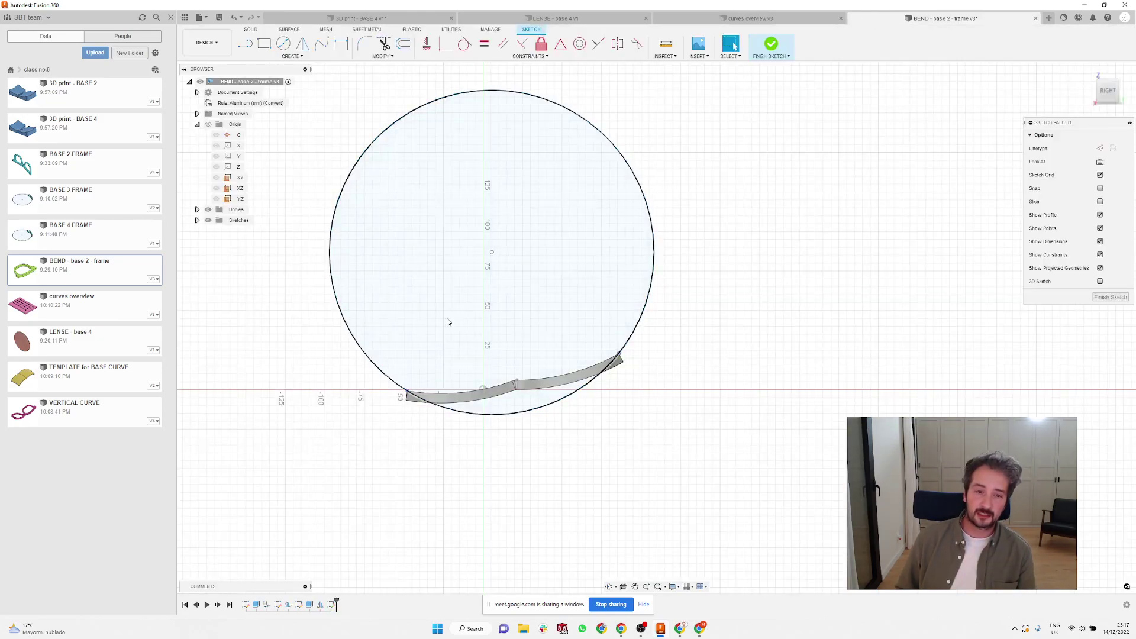
key(d)
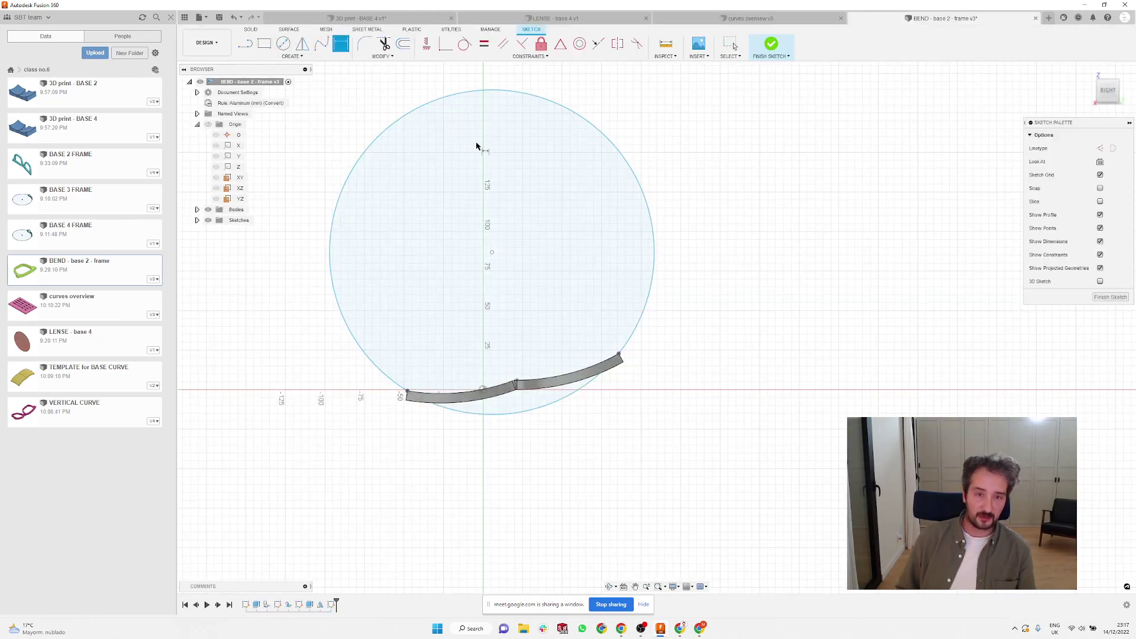
click(422, 110)
click(482, 154)
text(530)
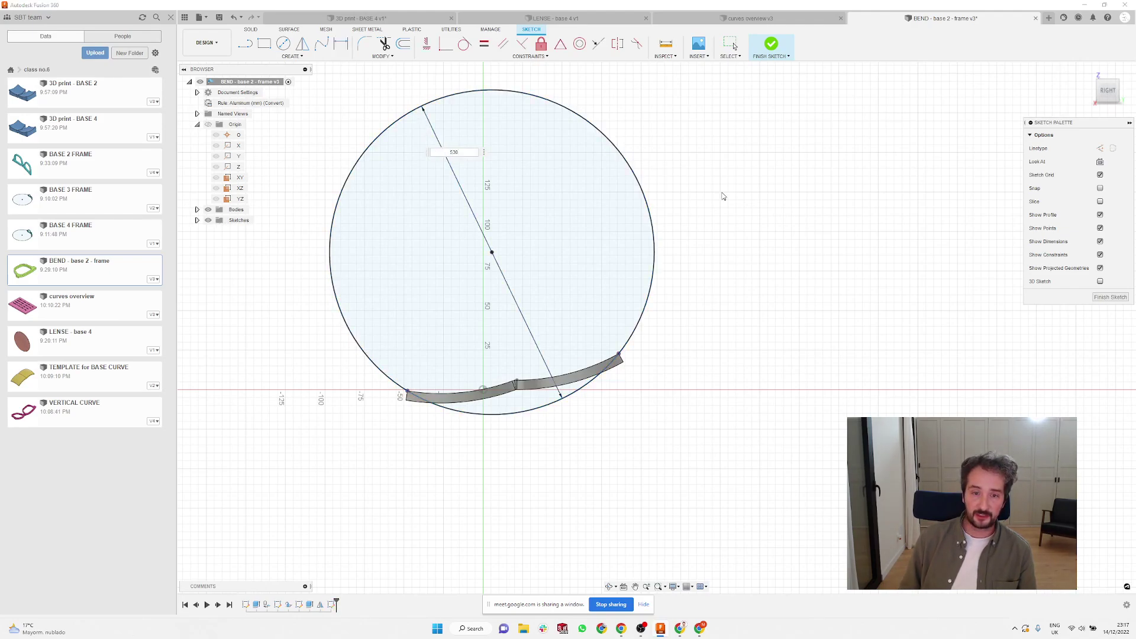
key(Return)
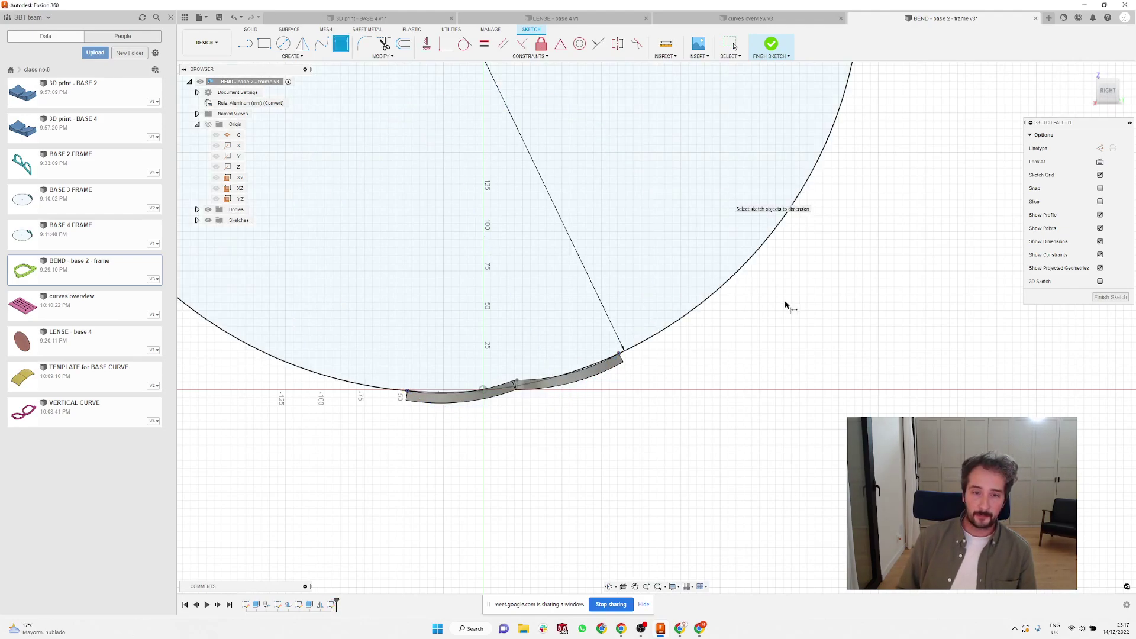
scroll(422, 354, up, 3)
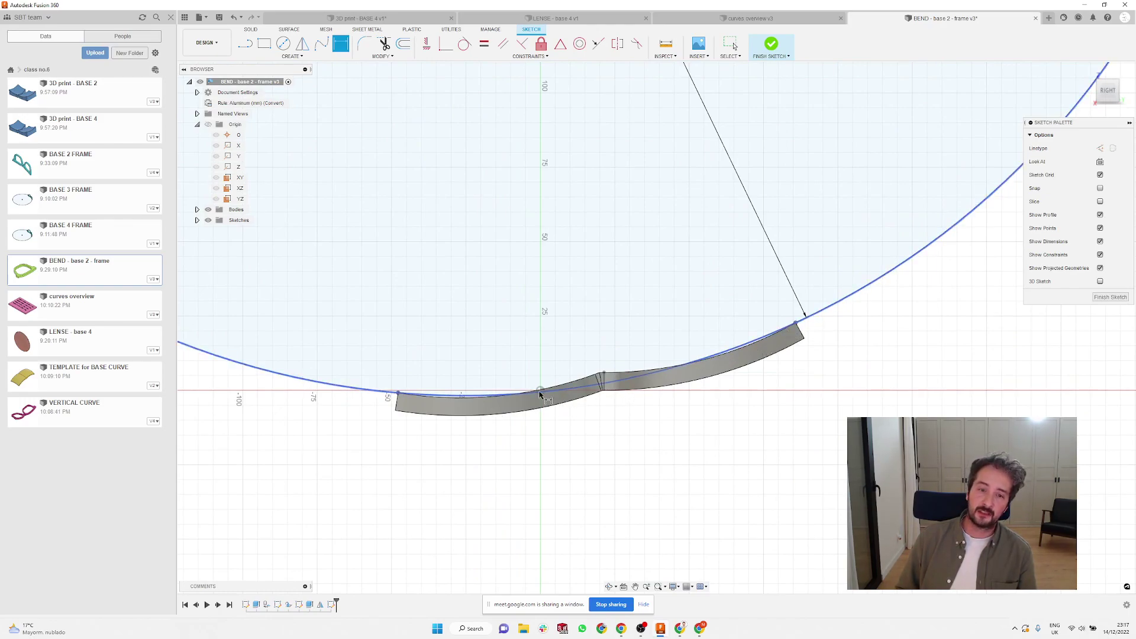
scroll(472, 434, down, 2)
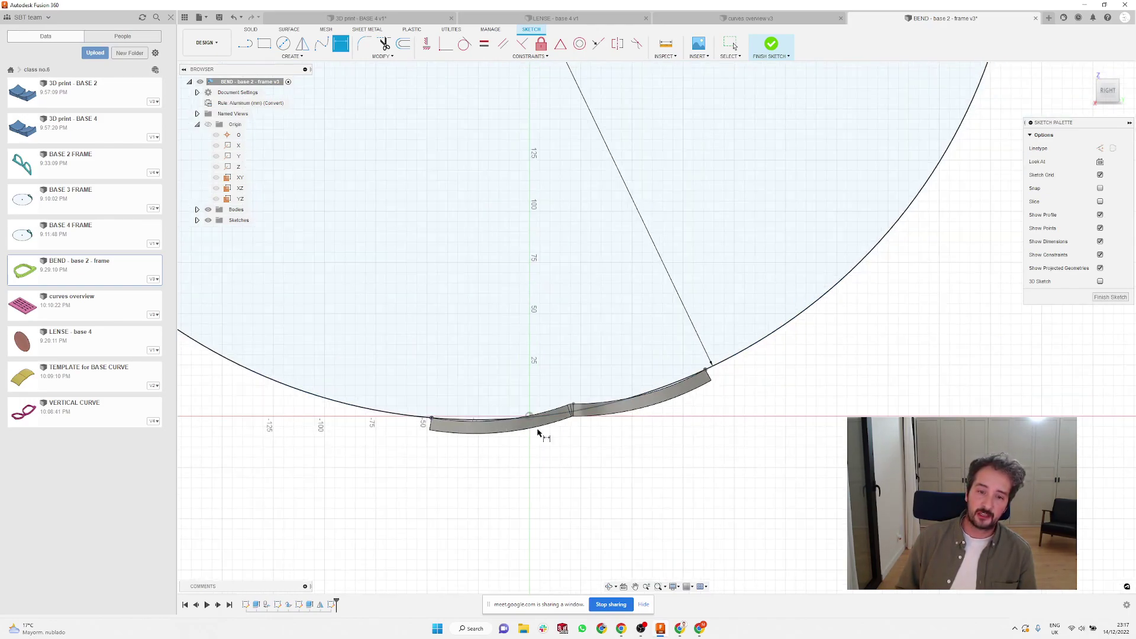
scroll(577, 426, up, 2)
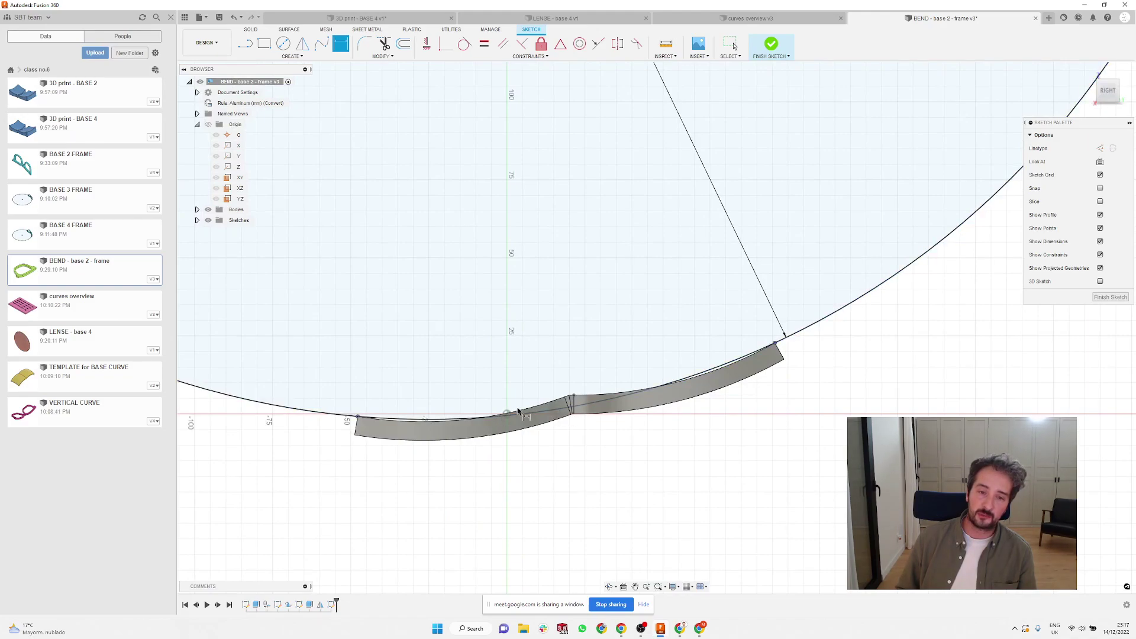
scroll(583, 404, down, 4)
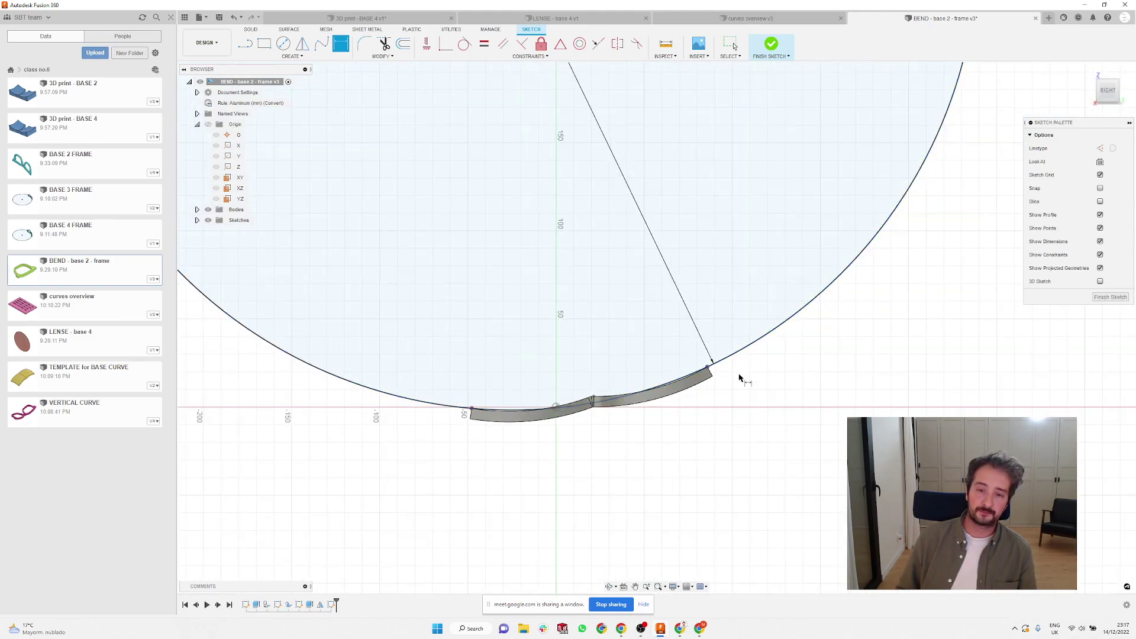
key(Escape)
- Orbit around the bent frame, select Sketch6 in the timeline and finish the bend sketch
mouse_move(642, 408)
shift+middle_down()
mouse_move(662, 332)
mouse_move(708, 357)
mouse_move(711, 381)
mouse_move(662, 357)
mouse_move(561, 483)
mouse_move(689, 435)
mouse_move(764, 439)
mouse_move(753, 381)
mouse_move(753, 401)
mouse_move(801, 406)
shift+middle_up()
mouse_move(710, 445)
shift+middle_down()
mouse_move(700, 286)
mouse_move(667, 293)
shift+middle_up()
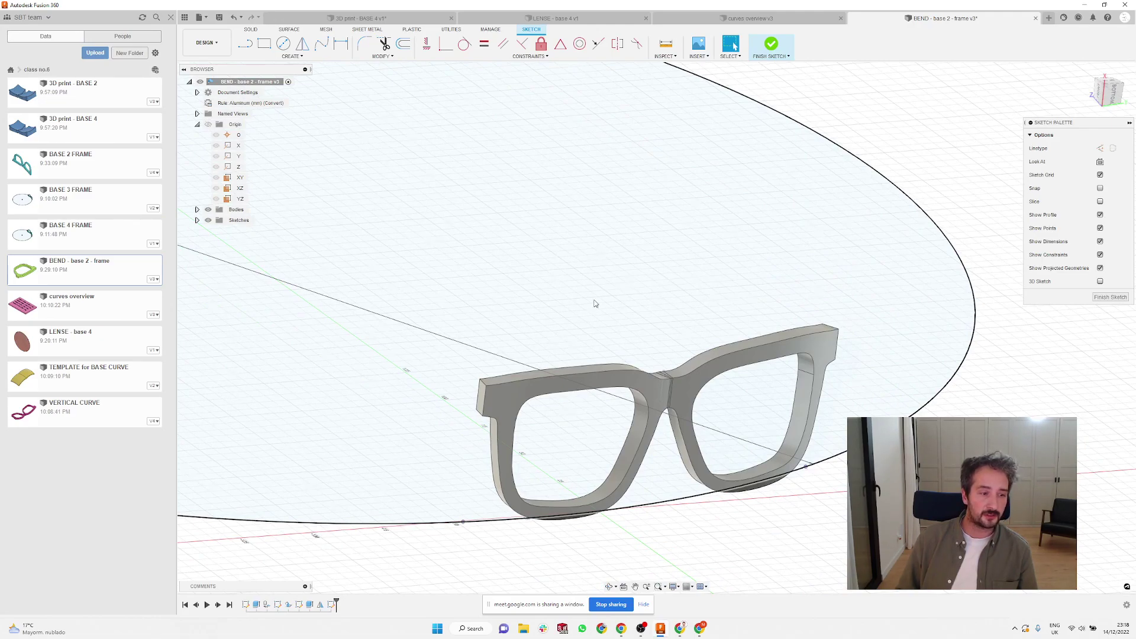
mouse_move(595, 304)
shift+middle_down()
mouse_move(675, 211)
mouse_move(680, 220)
shift+middle_up()
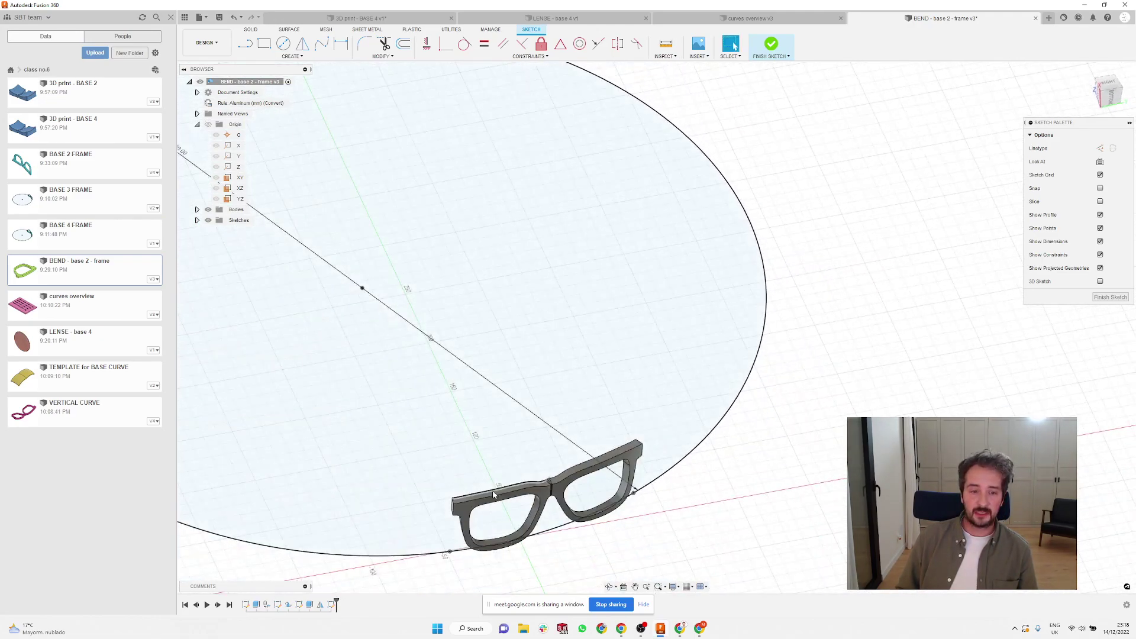
click(278, 605)
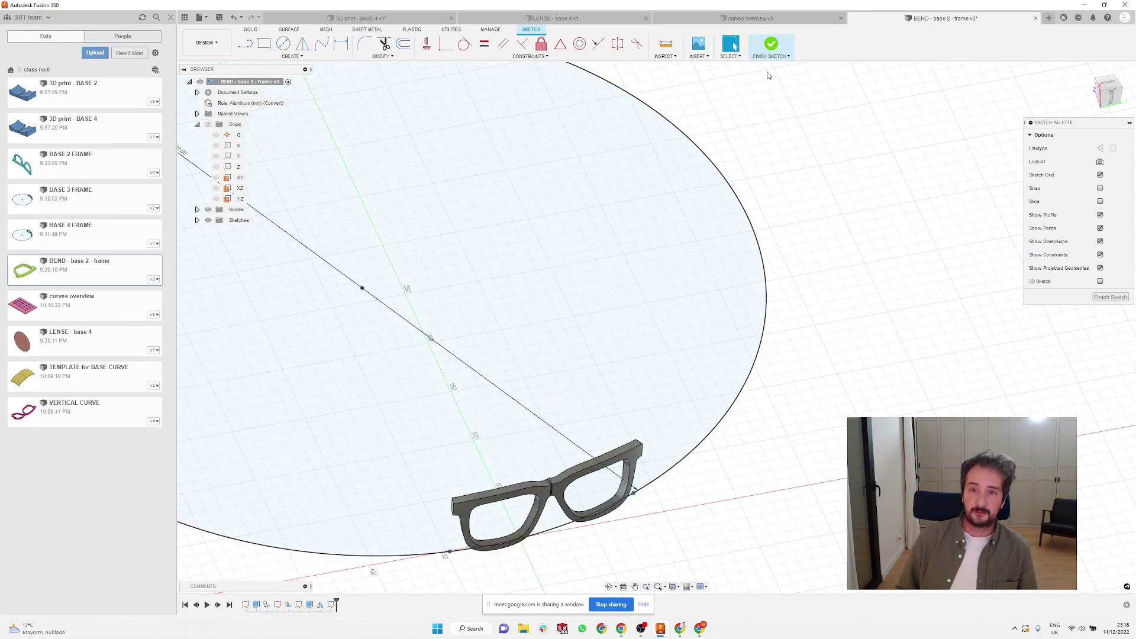
click(771, 45)
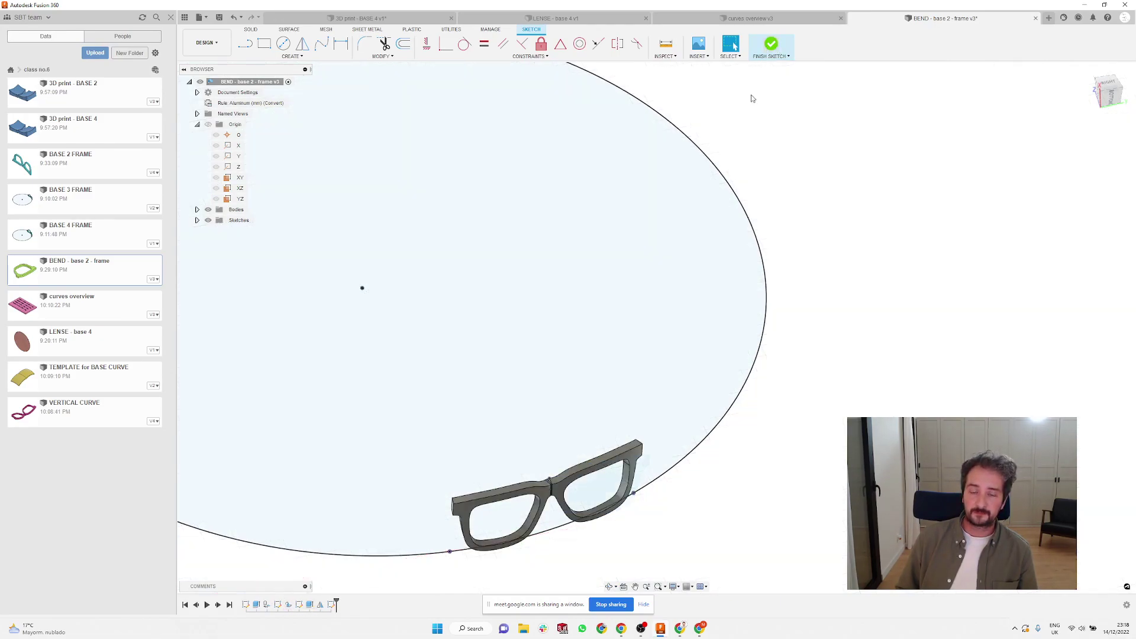
- Reopen the bent strip sketch, change its 10° angle dimension to 7.5°, and finish the sketch
double_click(278, 605)
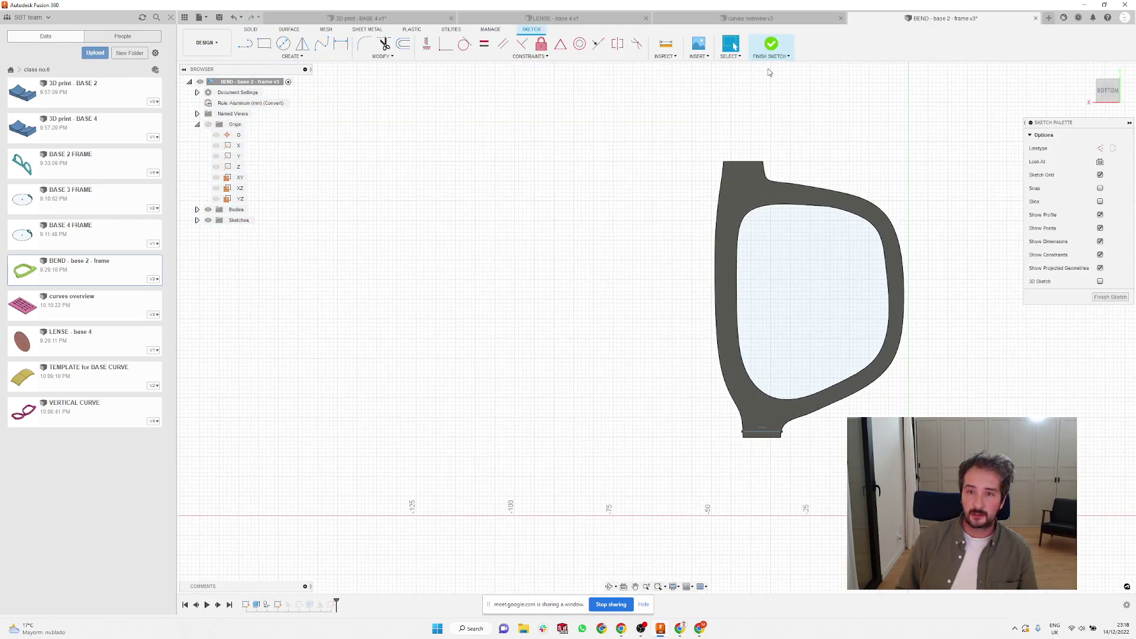
click(771, 45)
double_click(299, 609)
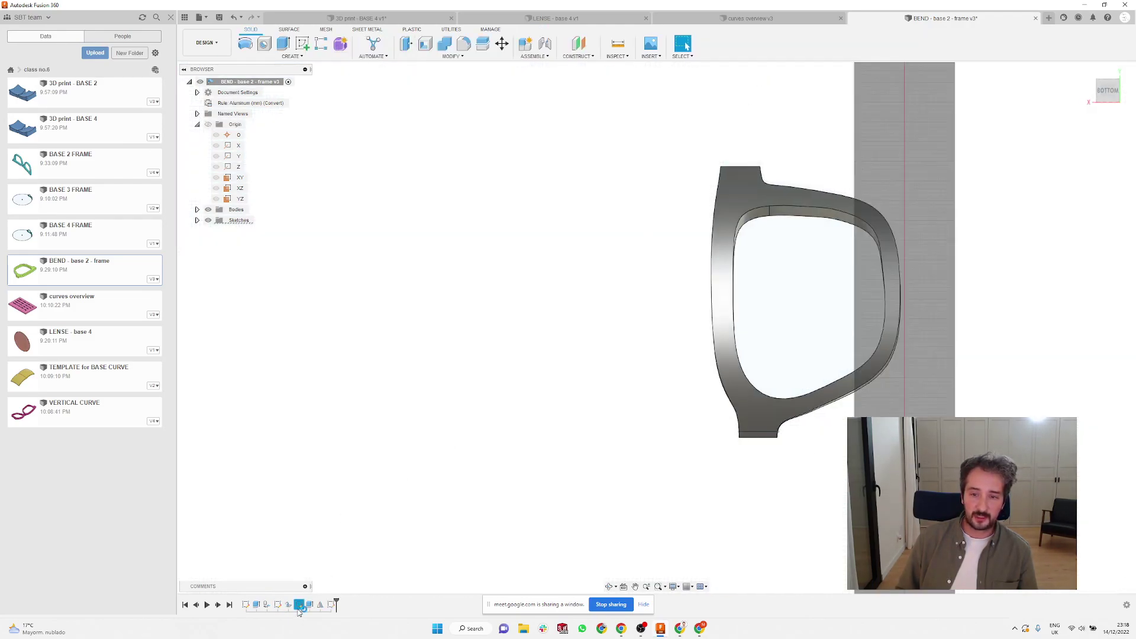
scroll(764, 468, up, 4)
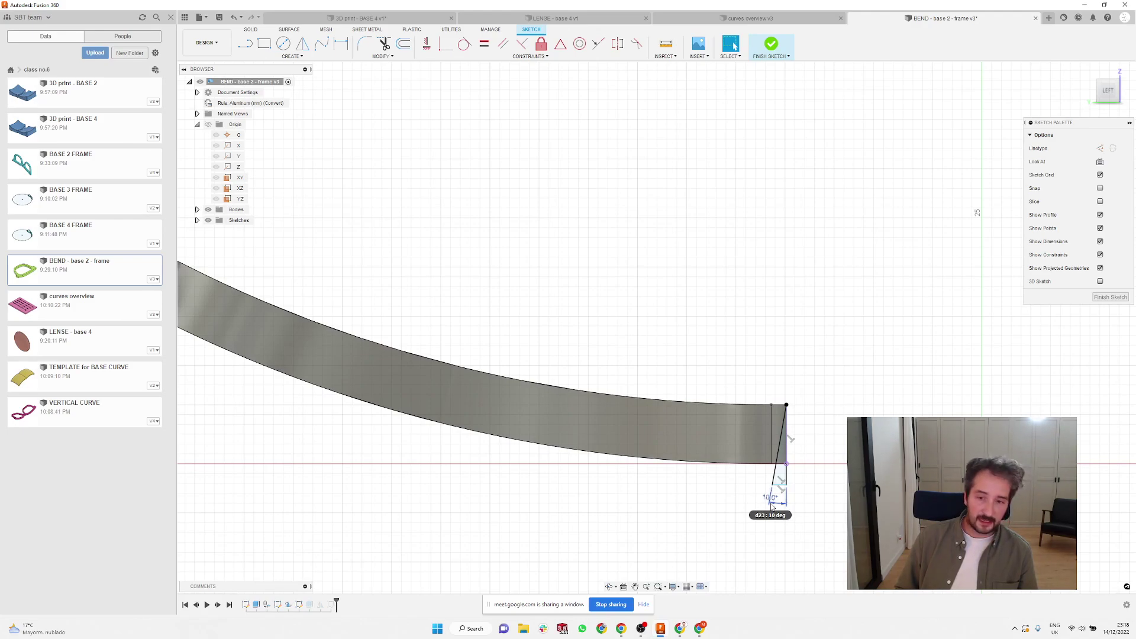
click(771, 506)
double_click(772, 502)
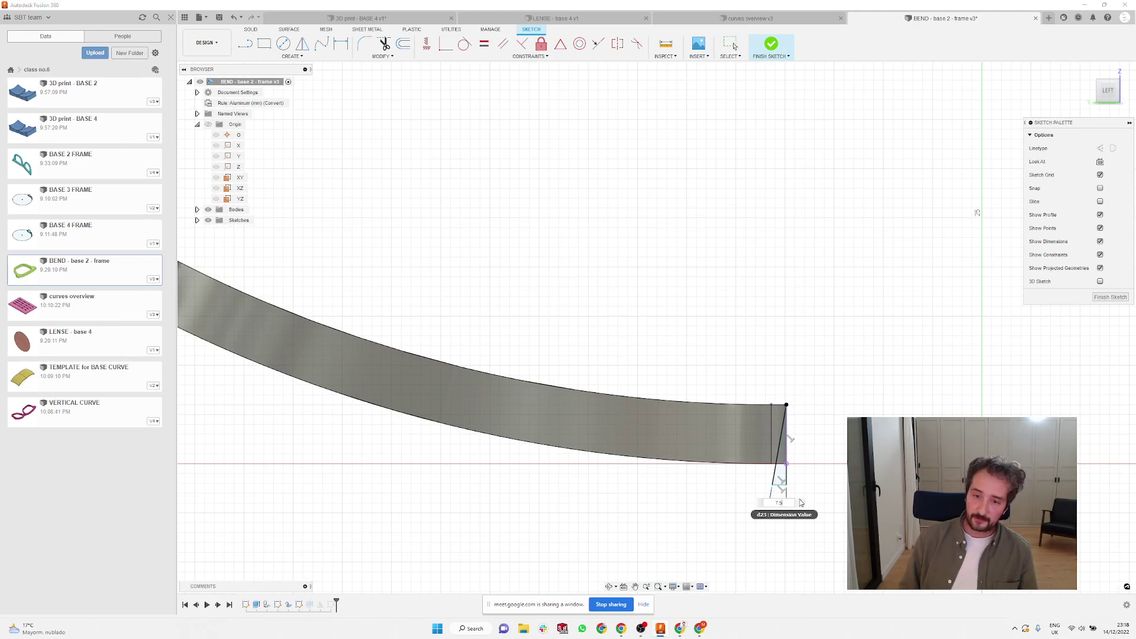
key(Return)
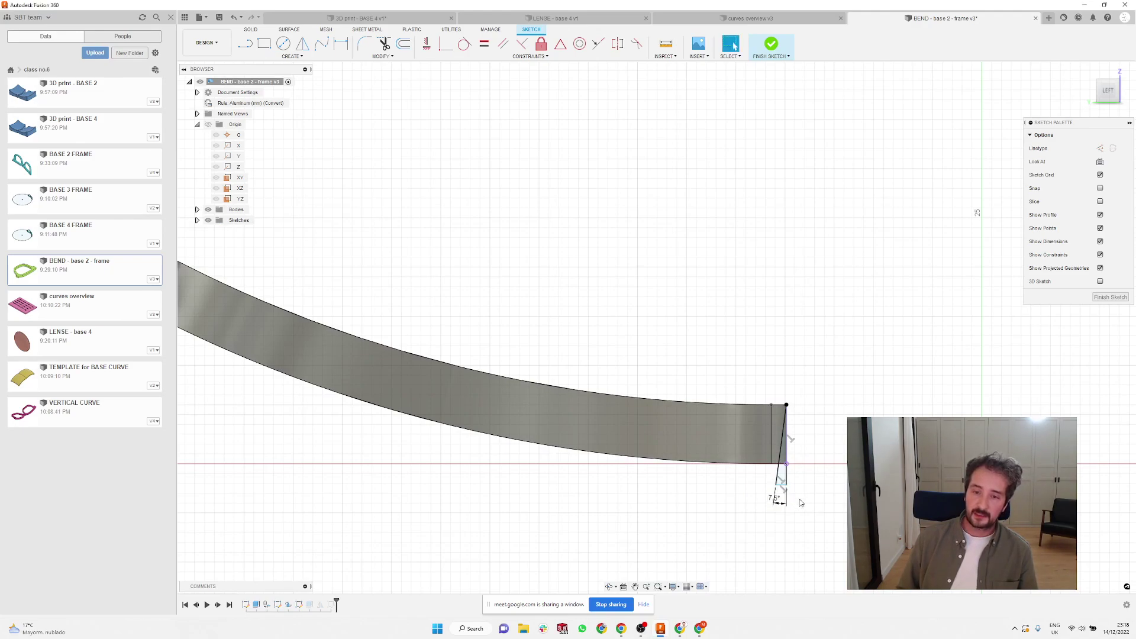
click(771, 43)
scroll(678, 366, down, 3)
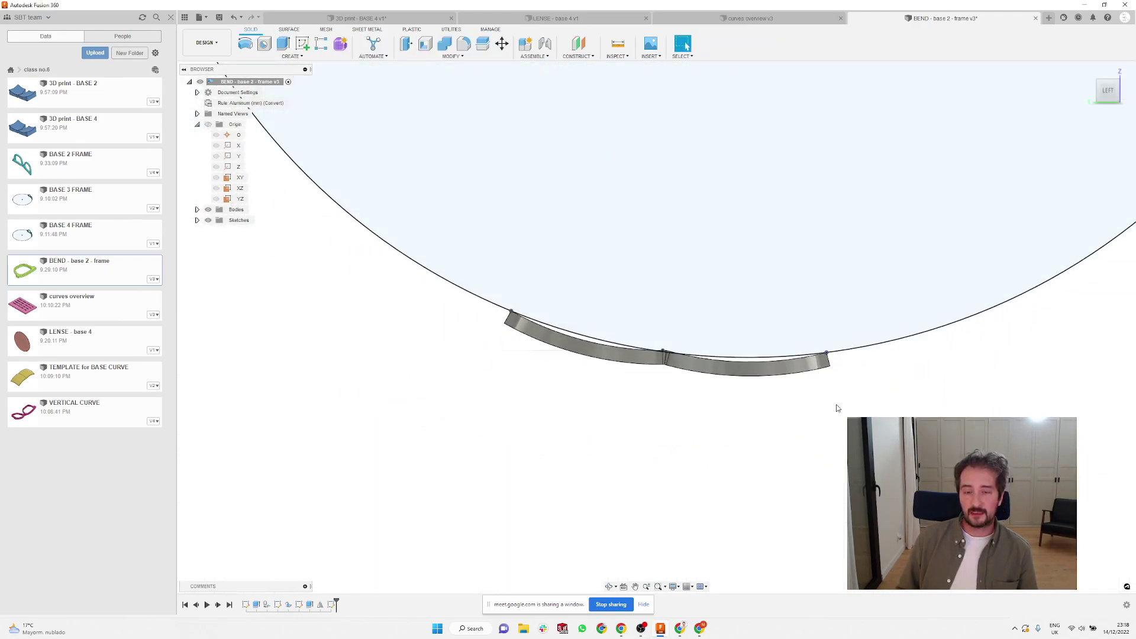
- Hide Sketch8 so the template circle disappears from the bent frame
scroll(579, 449, down, 3)
scroll(633, 413, up, 2)
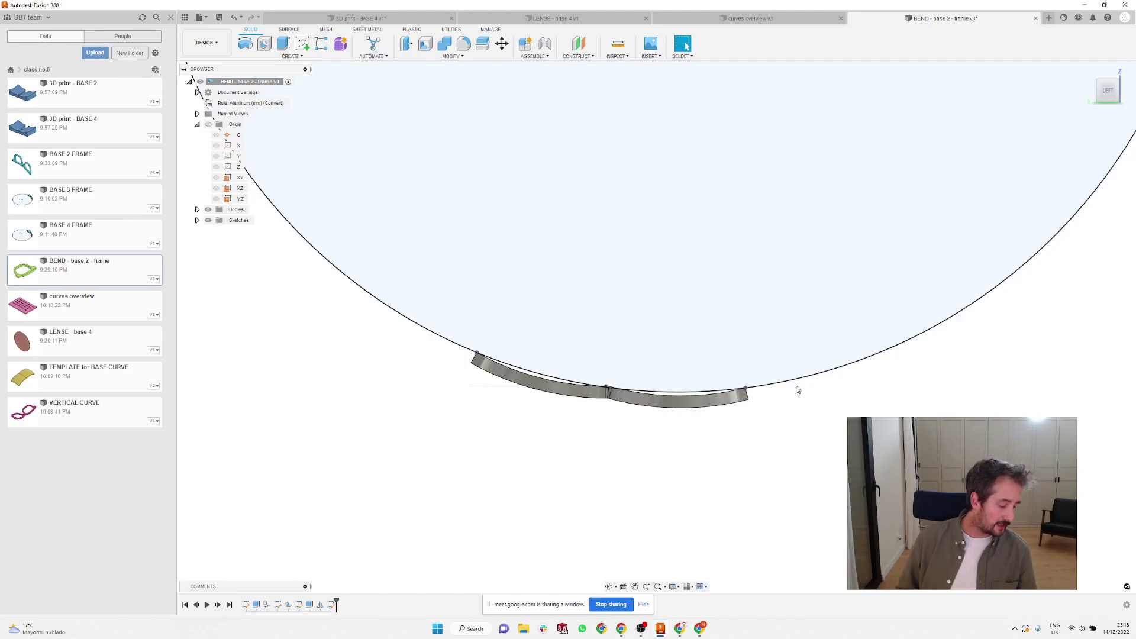
scroll(729, 452, down, 1)
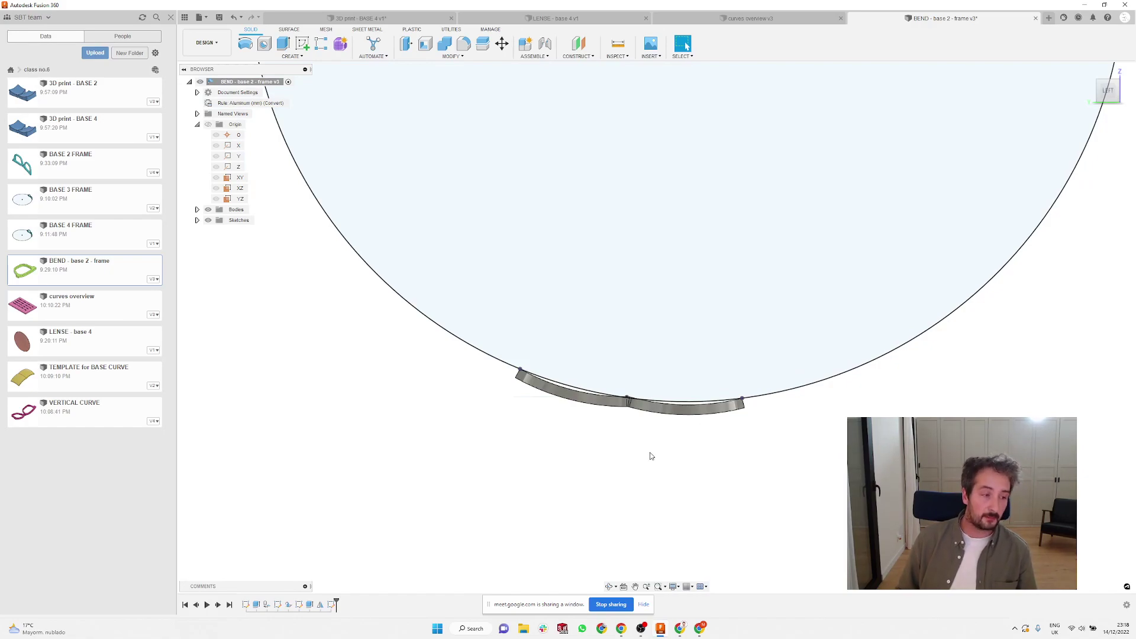
shift+middle_drag(650, 455, 681, 276)
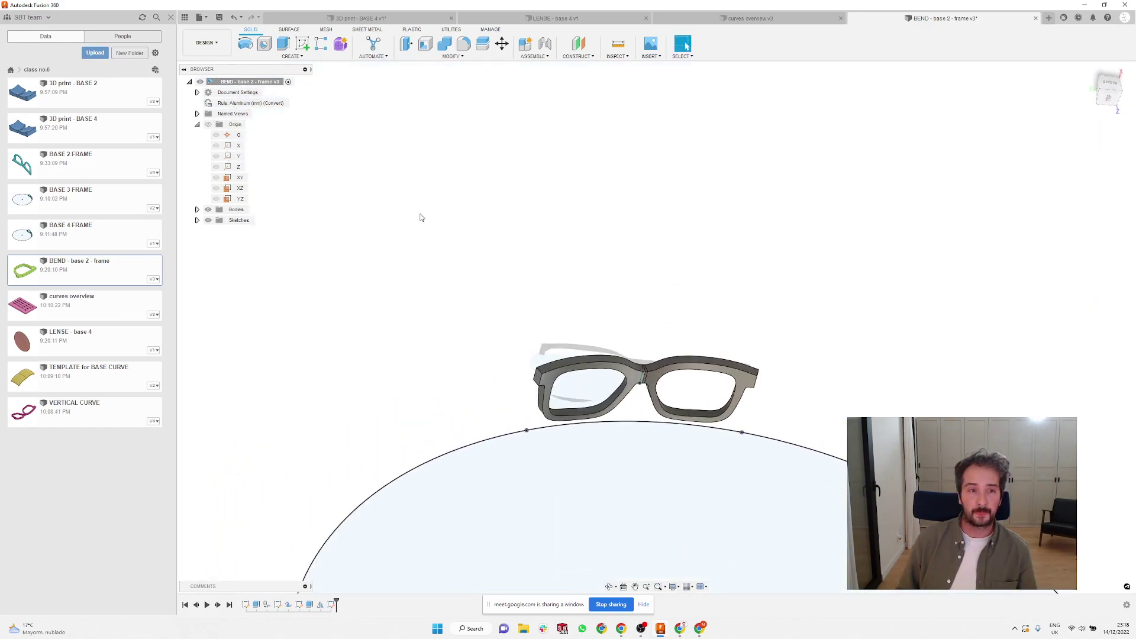
click(197, 220)
click(221, 242)
click(217, 263)
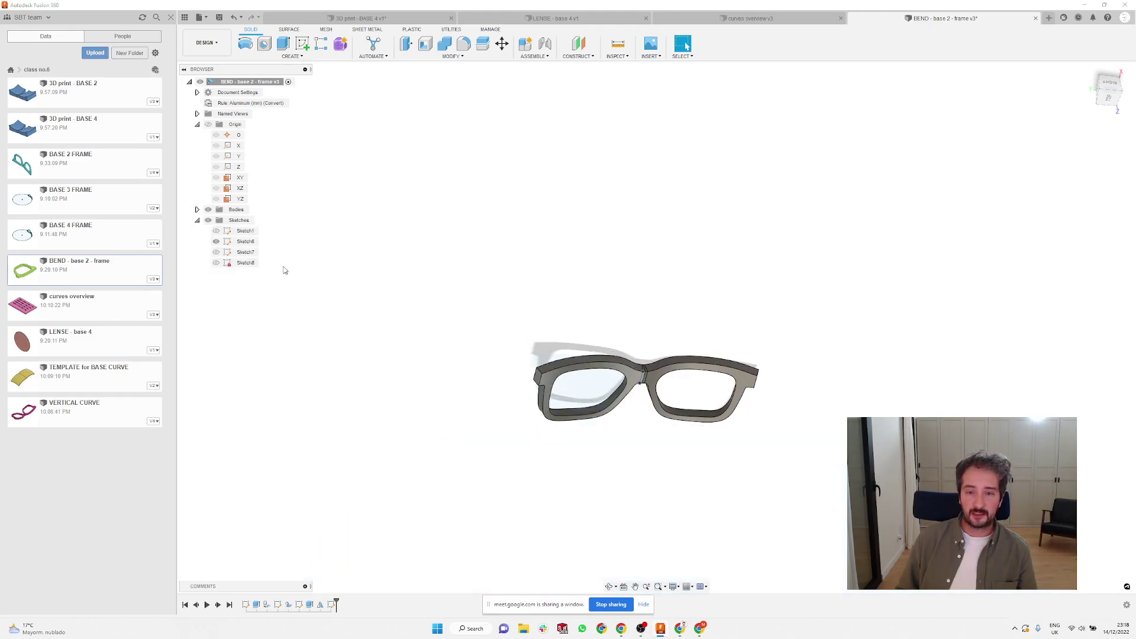
- Orbit the bent glasses front to inspect it from the side, front and top
scroll(651, 330, up, 3)
shift+middle_drag(651, 331, 740, 337)
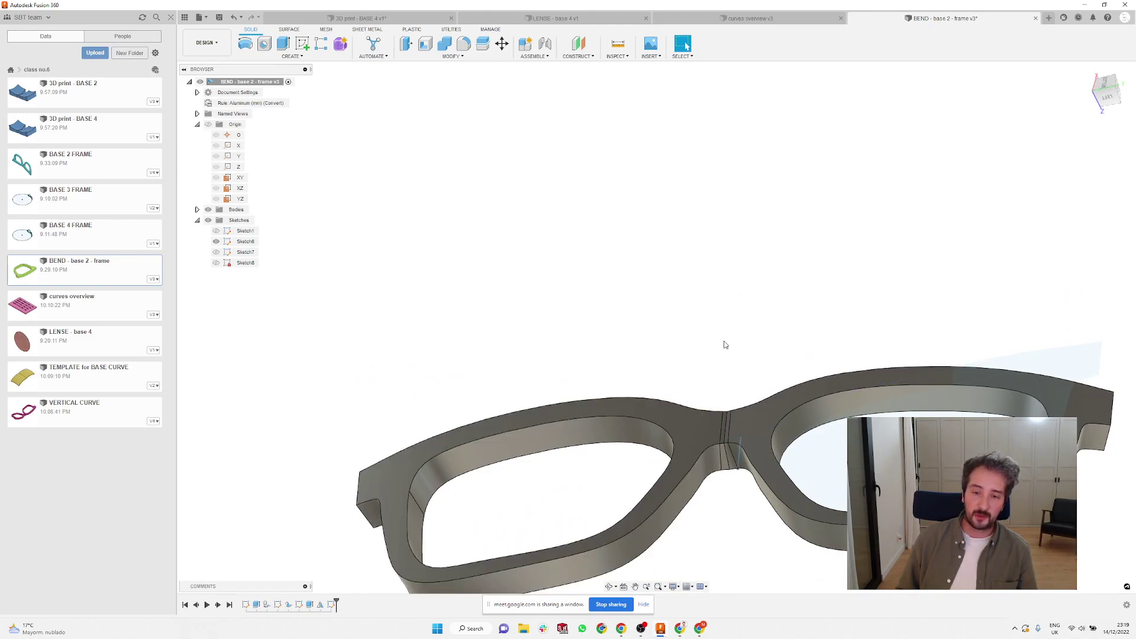
scroll(598, 310, down, 3)
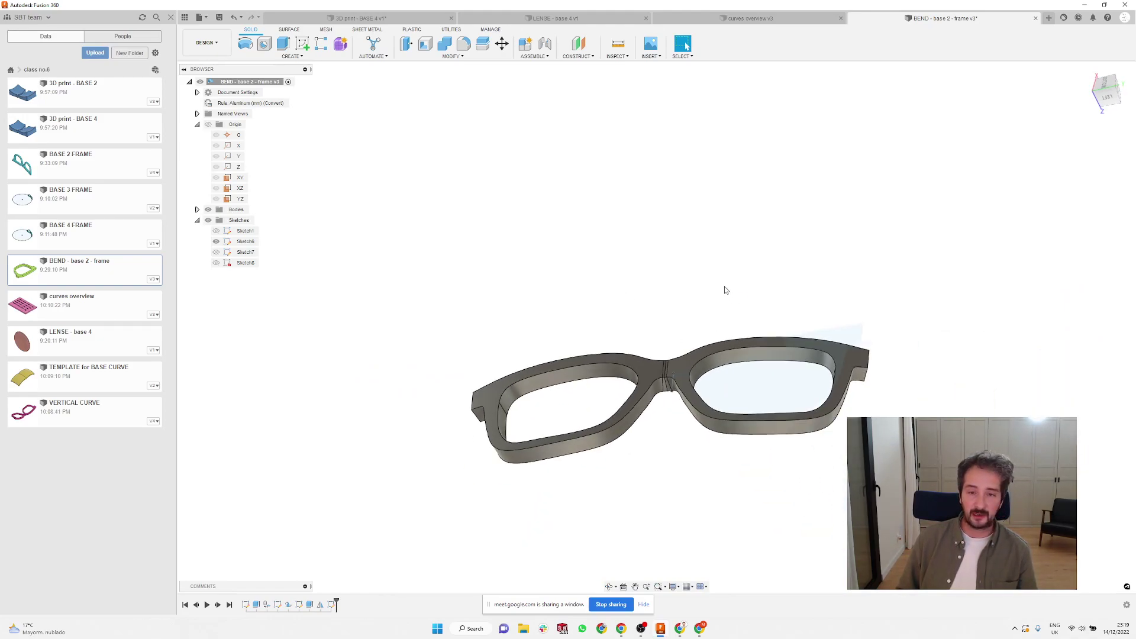
shift+middle_drag(722, 286, 530, 397)
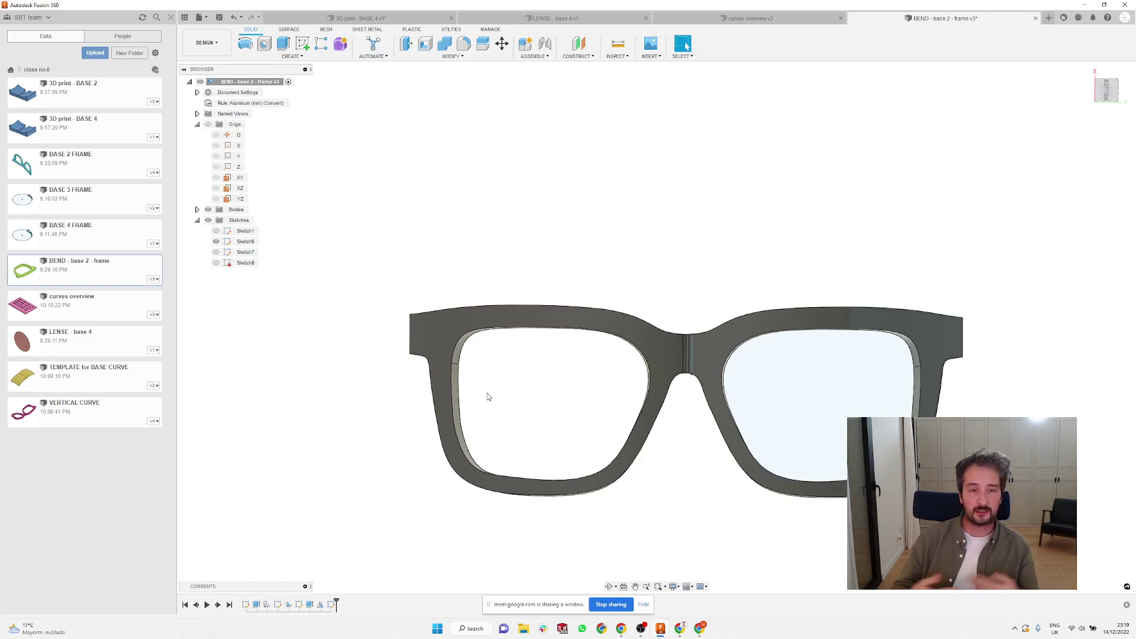
shift+middle_drag(839, 233, 692, 241)
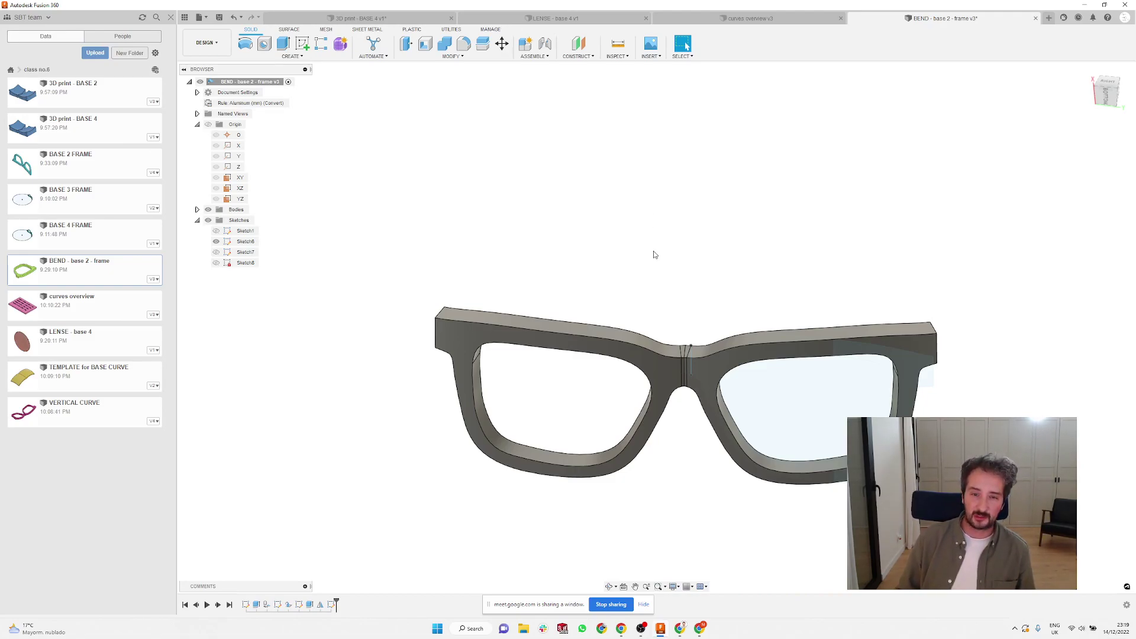
scroll(654, 255, up, 2)
scroll(668, 260, down, 2)
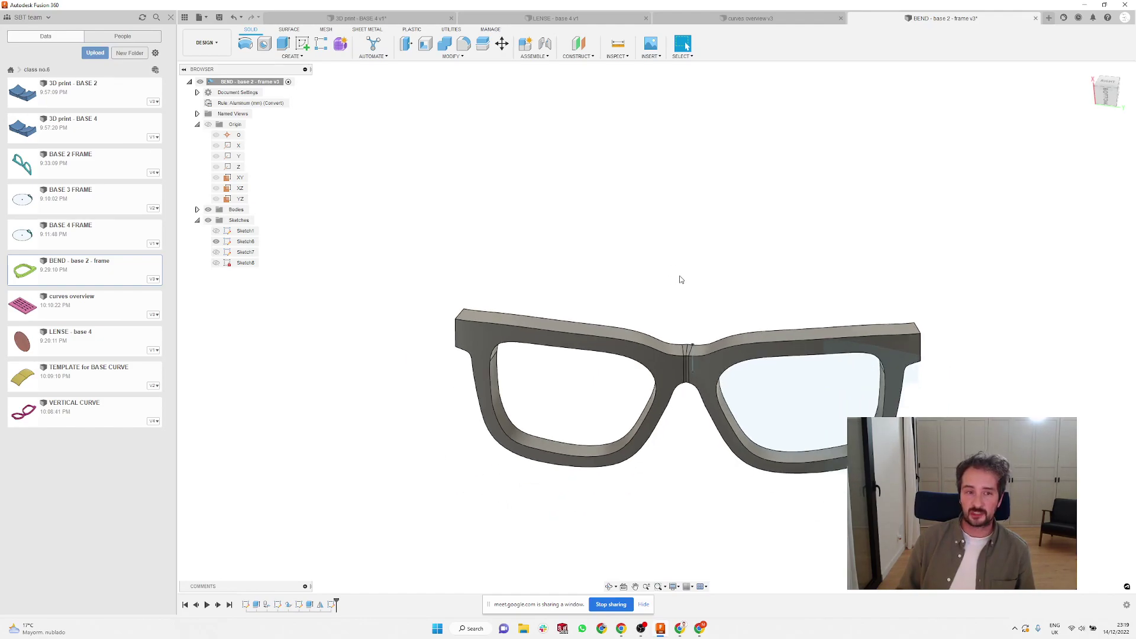
shift+middle_drag(680, 279, 706, 274)
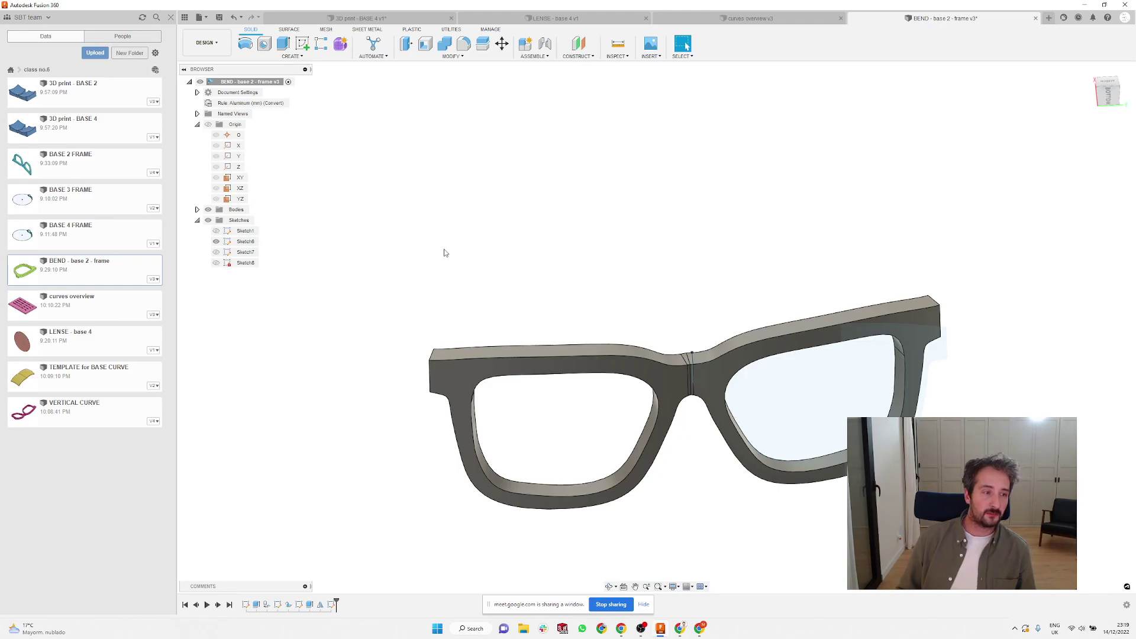
- Open TEMPLATE for BASE CURVE, inspect its curved body, and edit the square base sketch
click(52, 374)
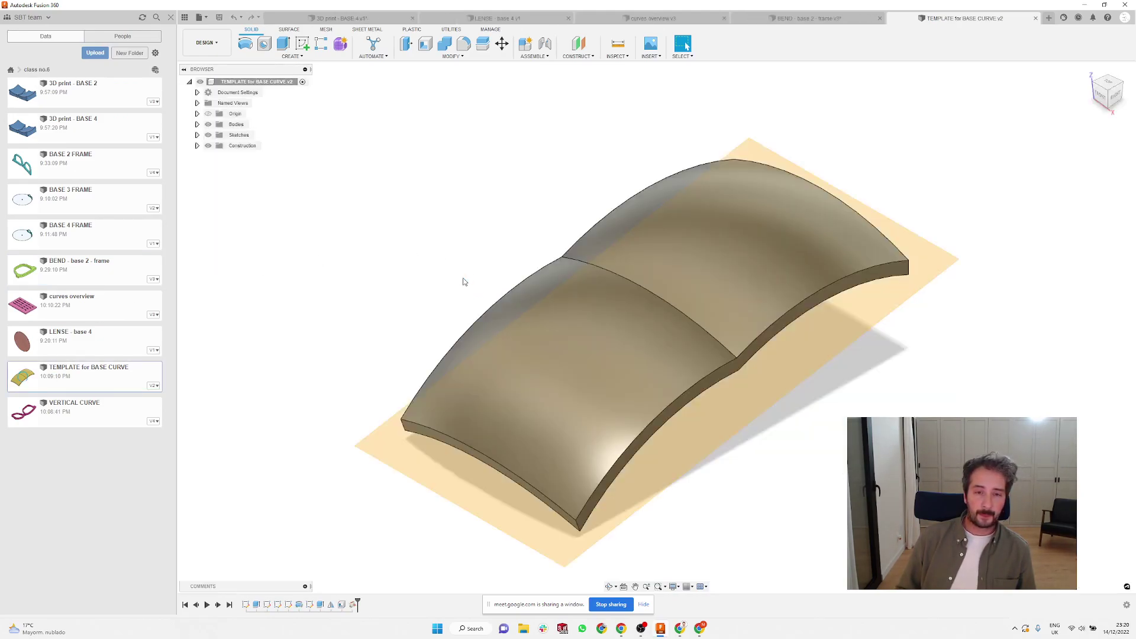
shift+middle_drag(487, 256, 517, 176)
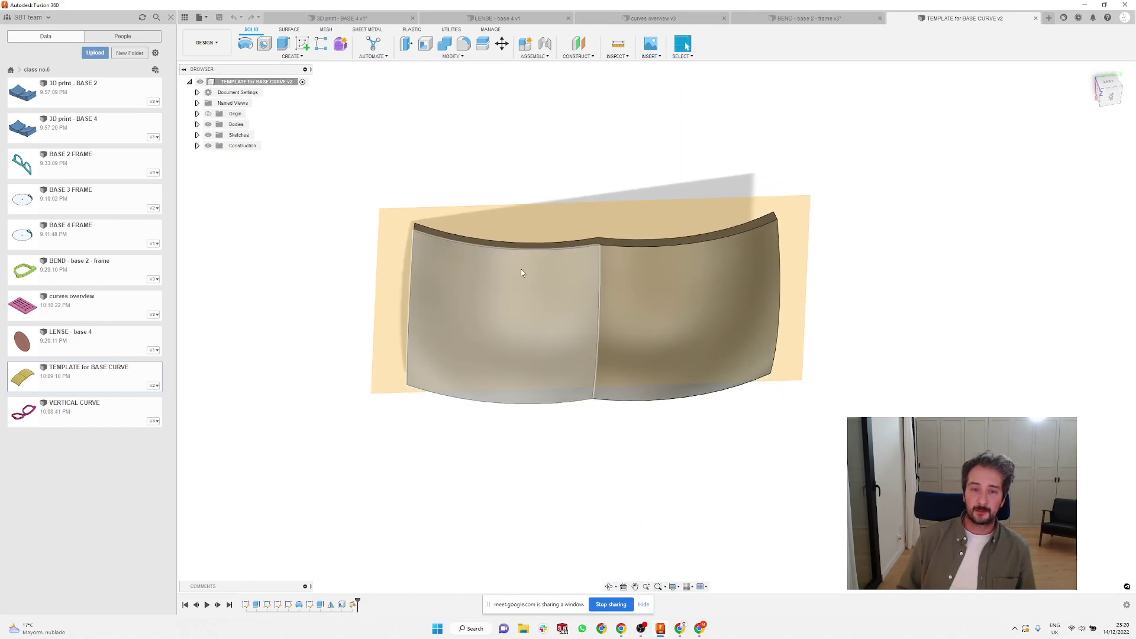
click(688, 321)
click(531, 325)
click(472, 190)
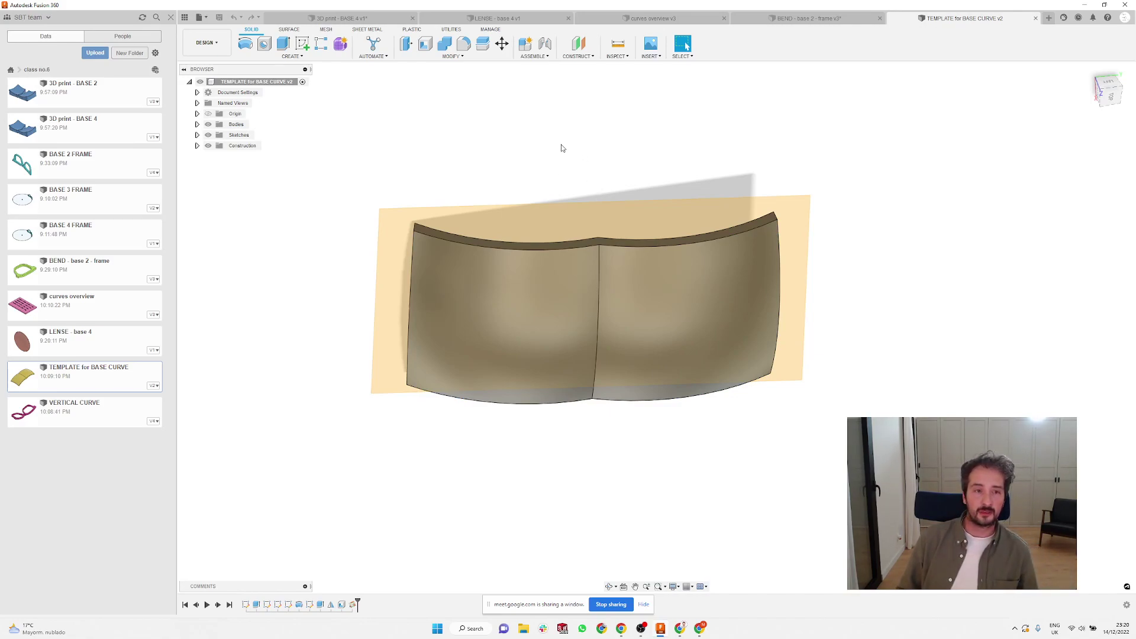
middle_drag(469, 150, 415, 196)
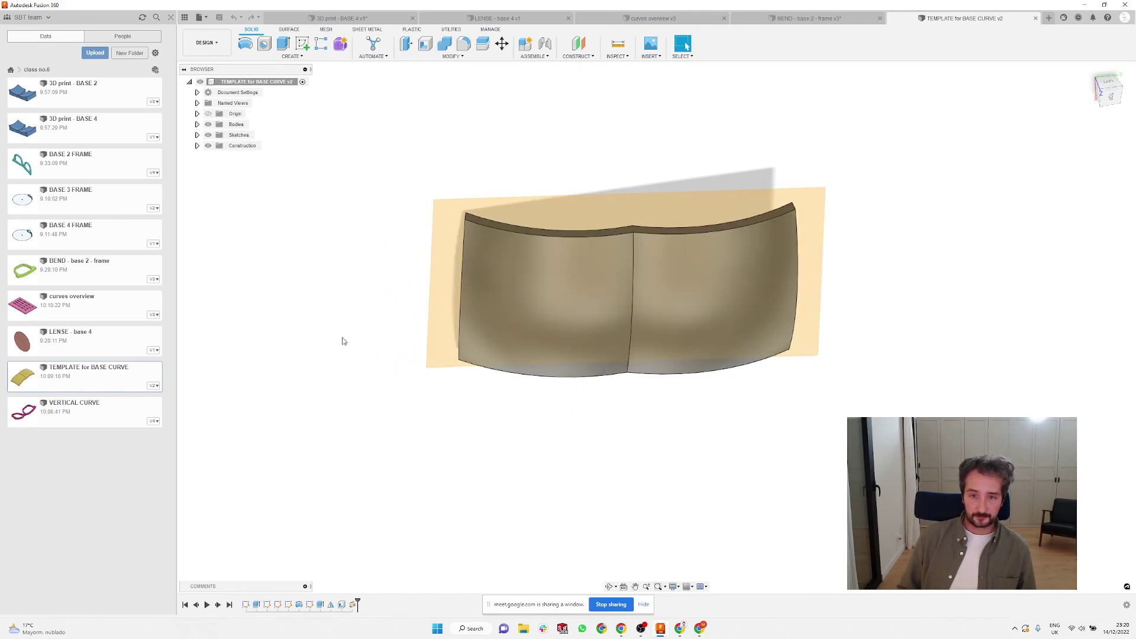
shift+middle_drag(432, 261, 455, 414)
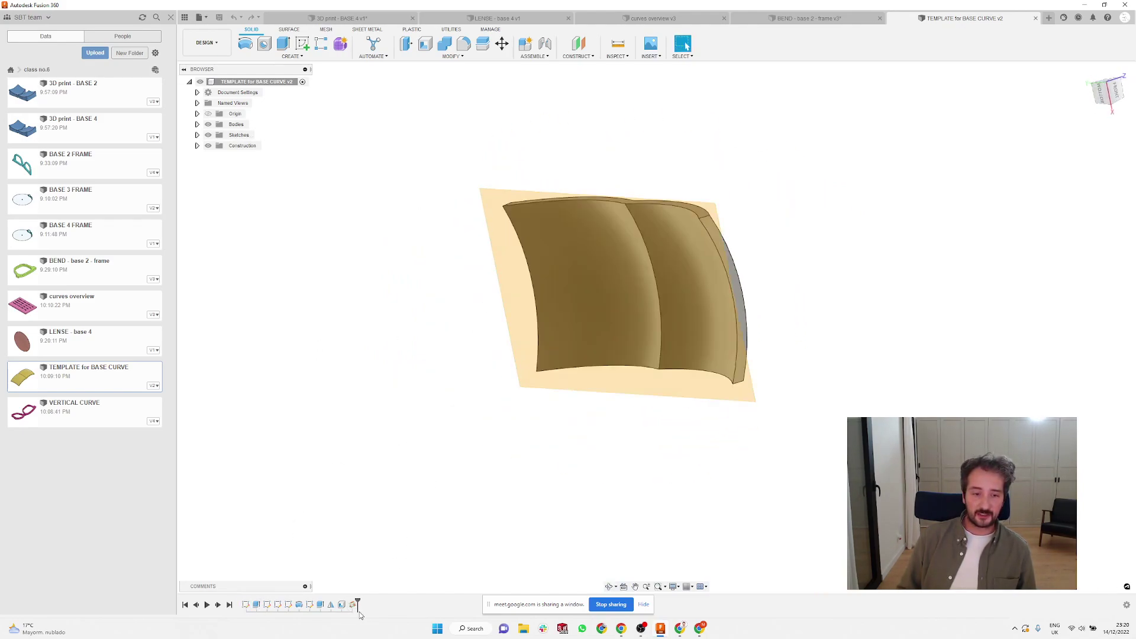
double_click(246, 604)
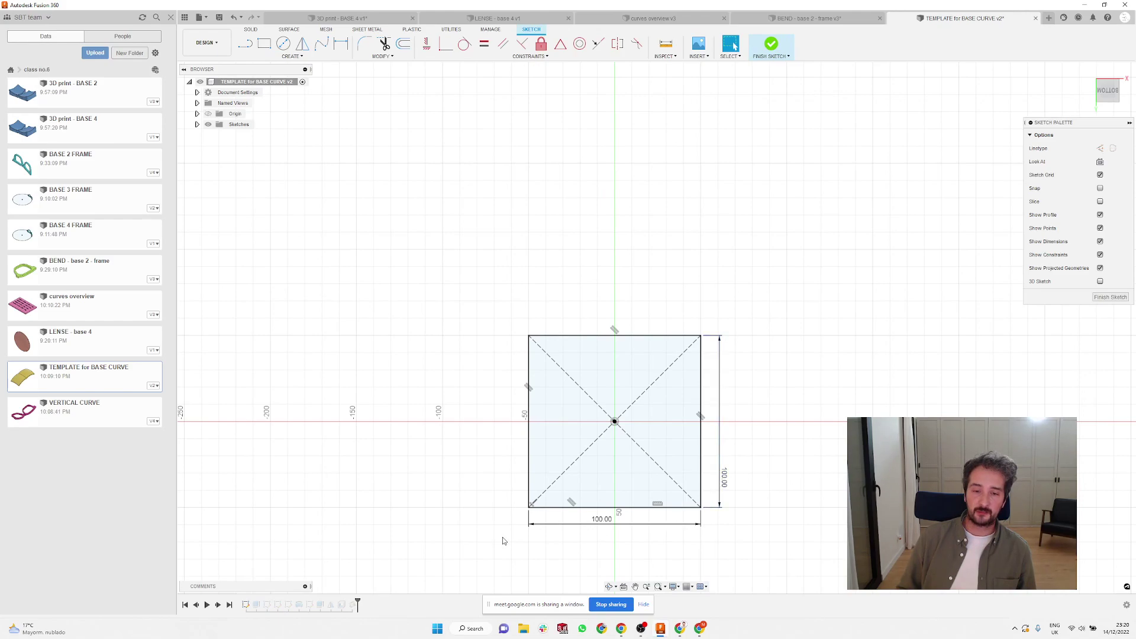
- Finish the square sketch, then inspect the Ø352 arc Sketch4 and the Revolve3 feature
click(771, 44)
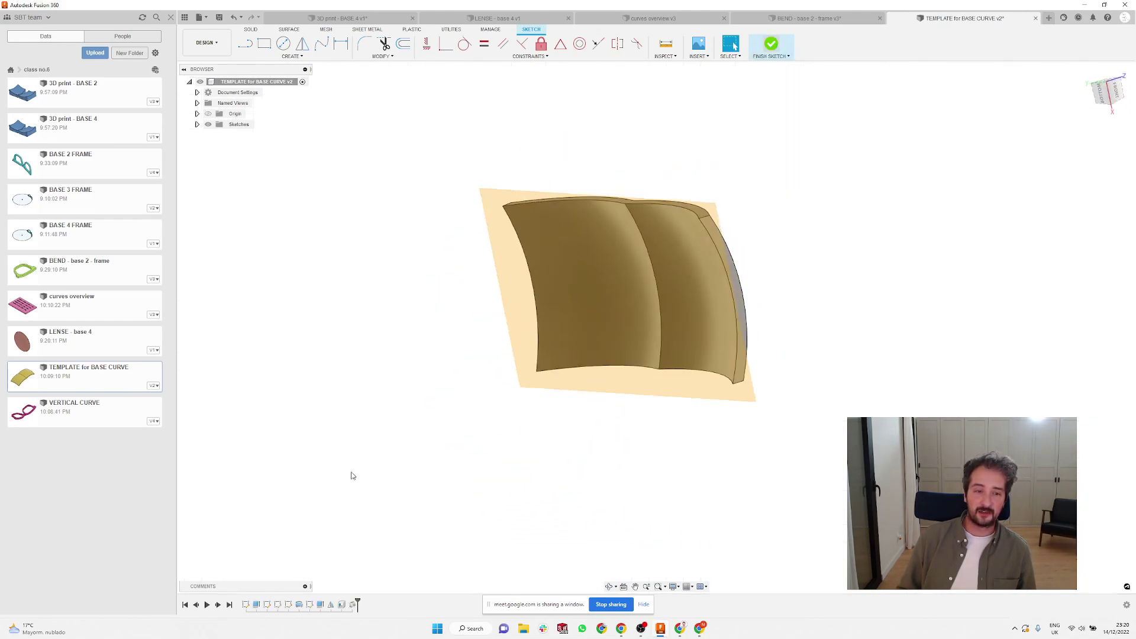
click(288, 605)
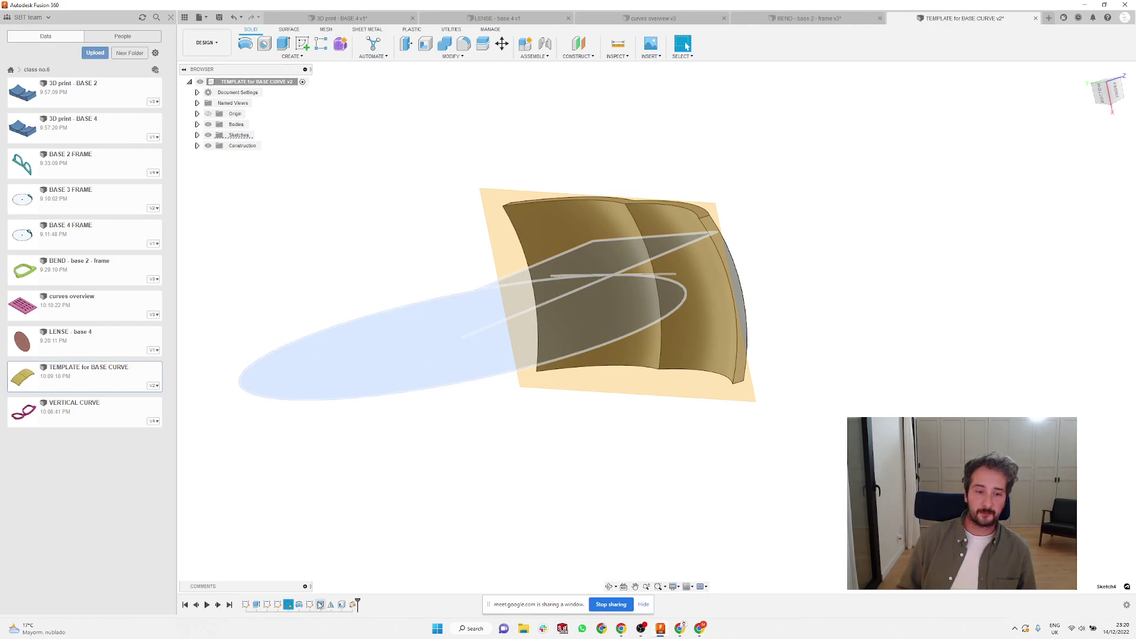
double_click(267, 605)
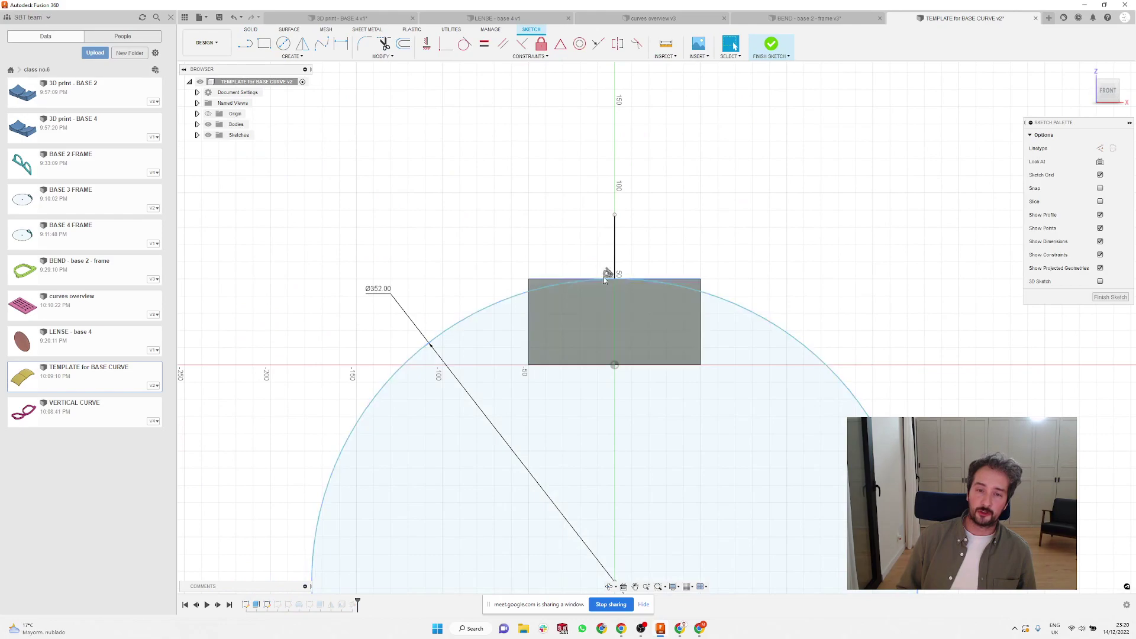
click(771, 43)
mouse_move(657, 193)
shift+middle_down()
mouse_move(694, 168)
mouse_move(674, 151)
mouse_move(608, 152)
mouse_move(669, 168)
mouse_move(685, 185)
mouse_move(646, 167)
shift+middle_up()
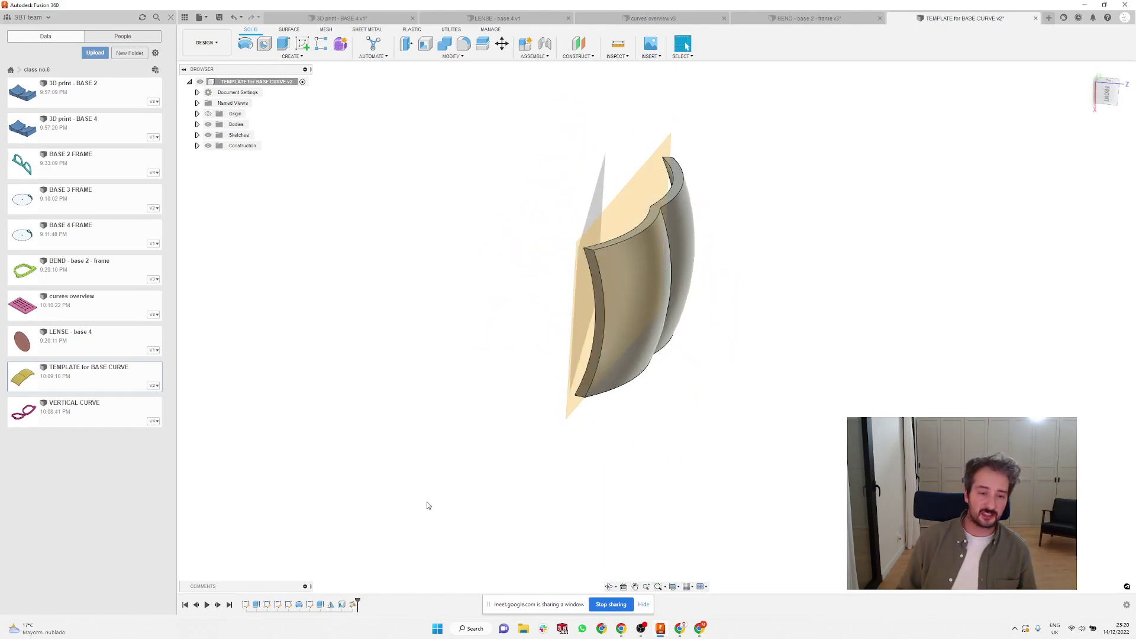
click(299, 605)
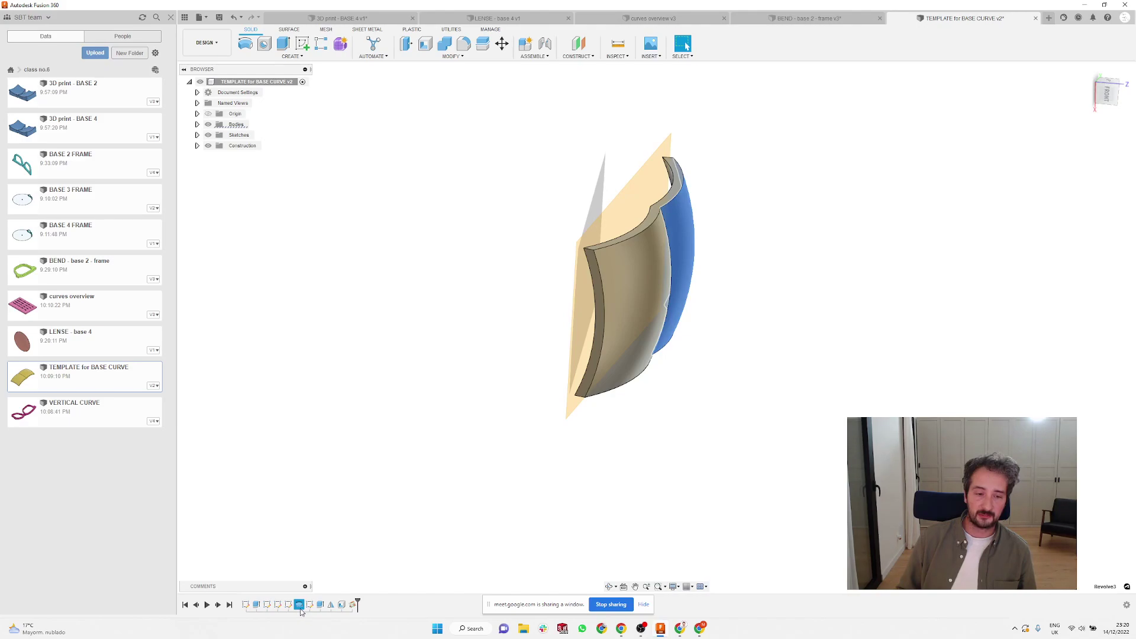
click(363, 430)
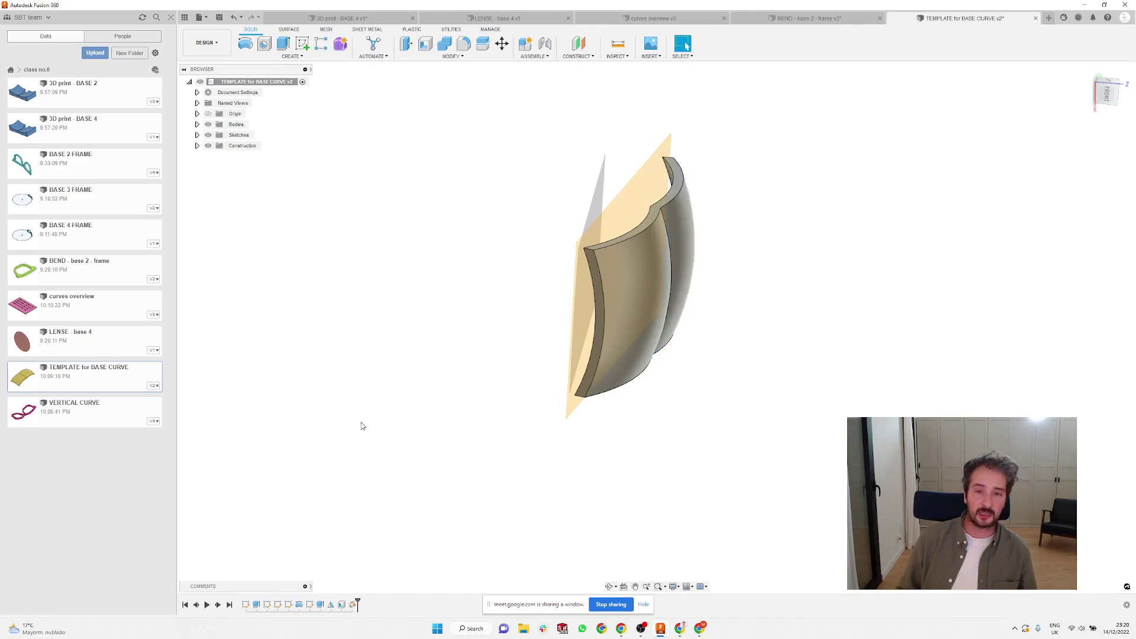
- Start a new sketch on the template's underside plane, then switch to LENSE - base 4
shift+middle_drag(713, 347, 687, 335)
key(Caps_Lock)
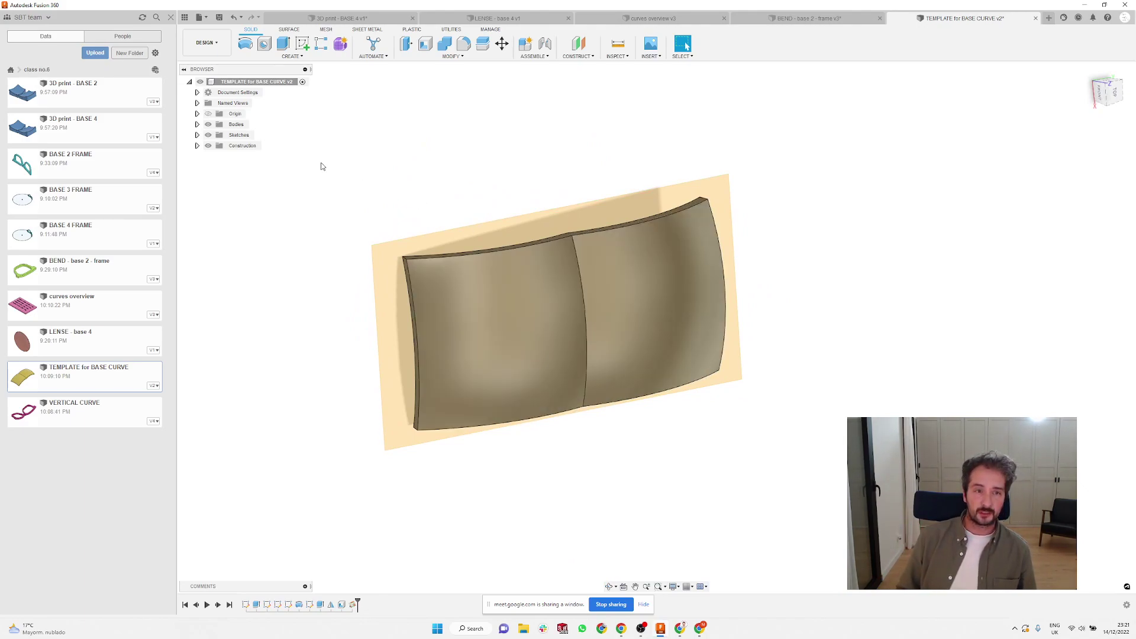
shift+middle_drag(400, 161, 712, 176)
click(714, 175)
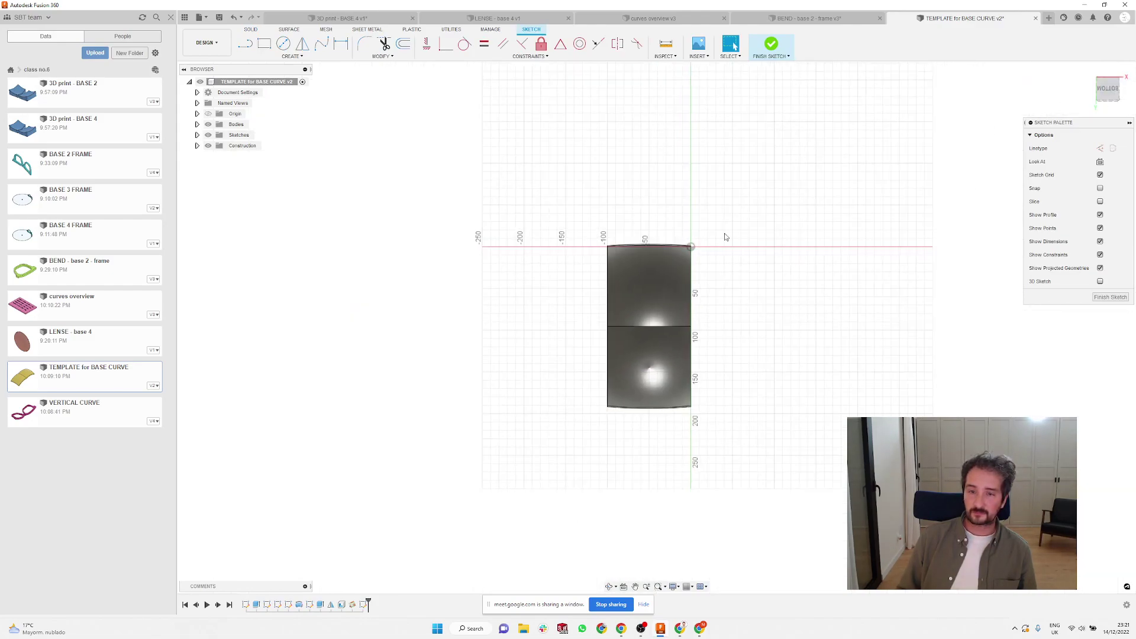
shift+middle_drag(651, 296, 661, 328)
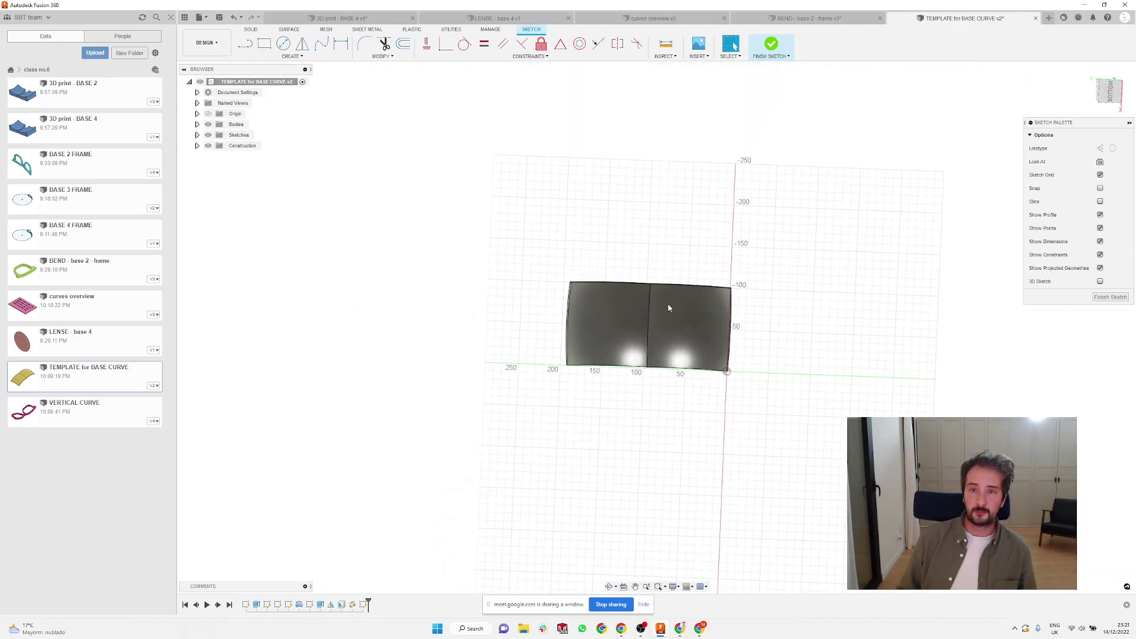
click(516, 19)
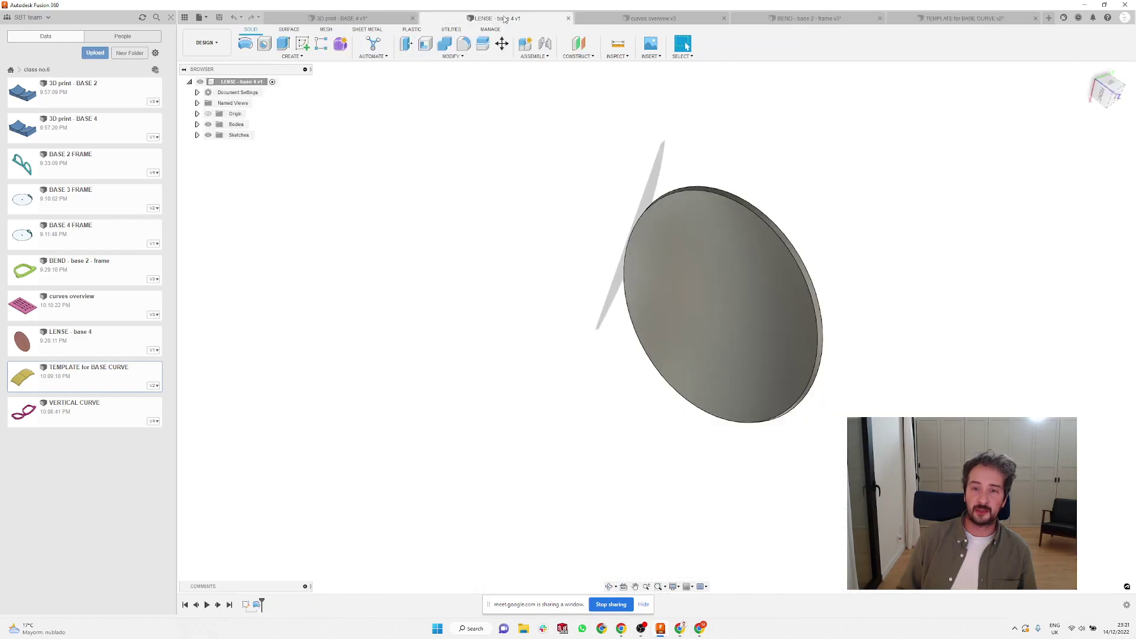
- In BEND - base 2 - frame, edit Sketch1 and window-select the whole half-frame outline
click(342, 19)
click(651, 19)
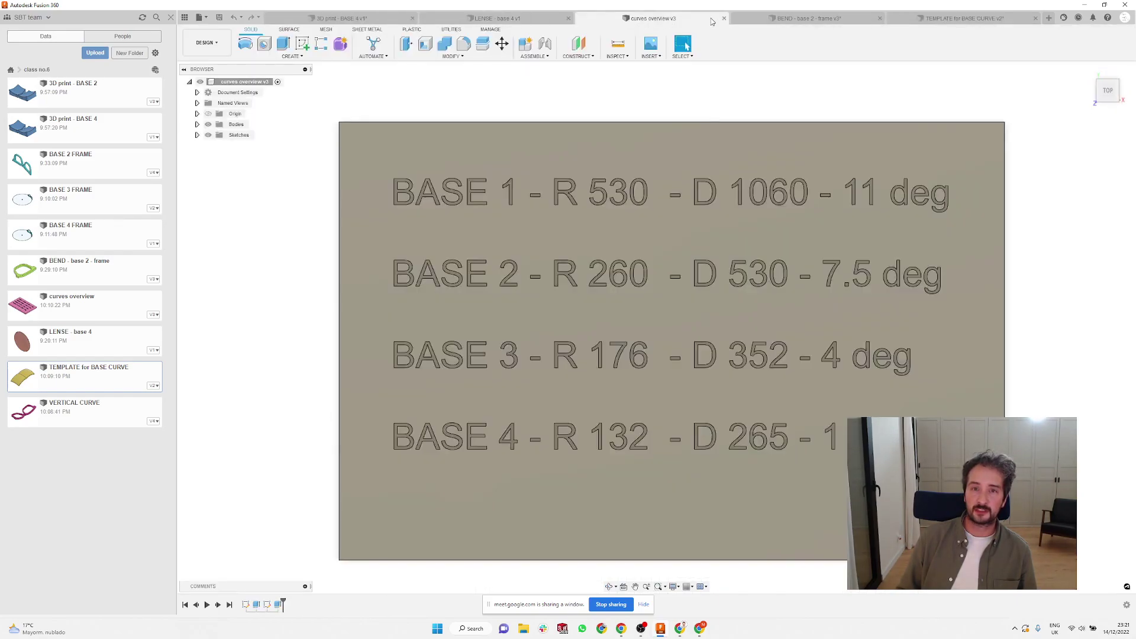
click(775, 19)
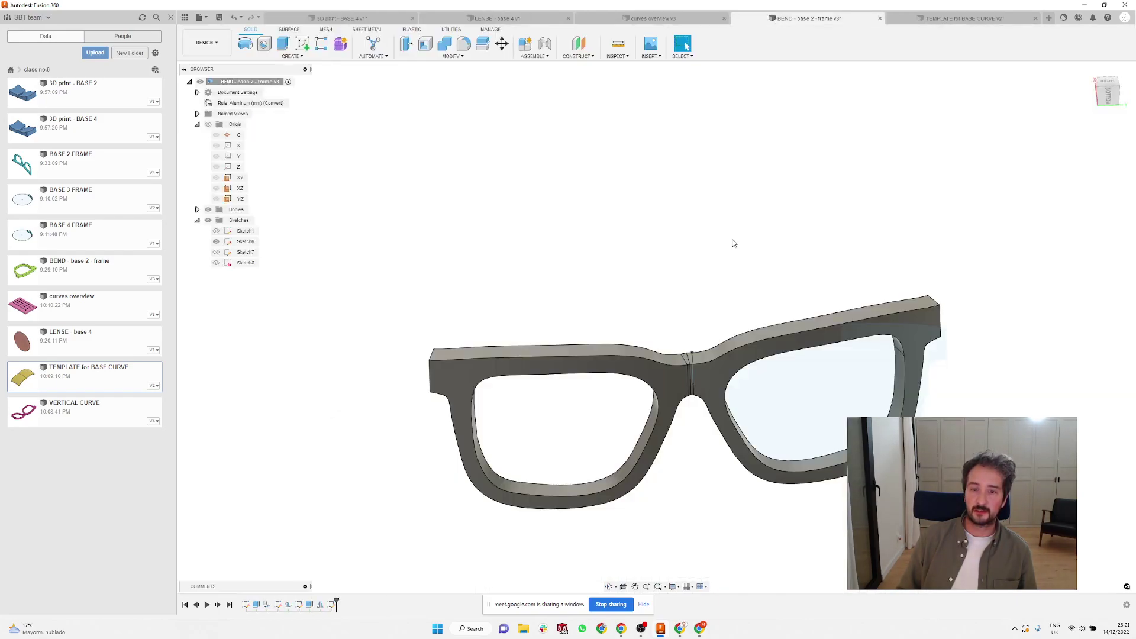
double_click(246, 604)
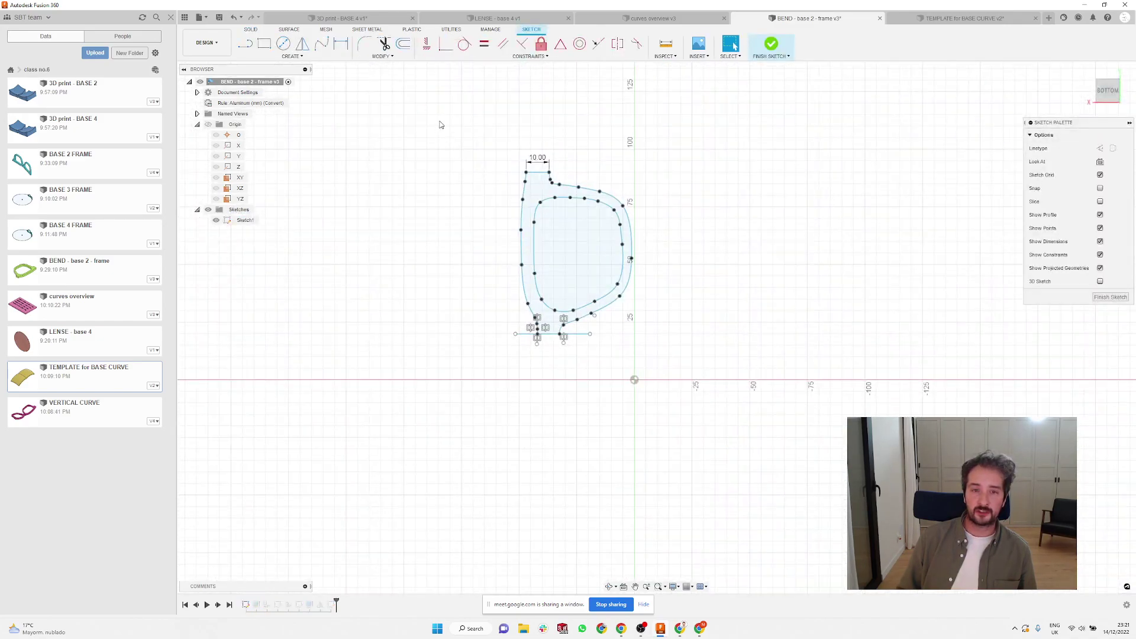
drag(440, 124, 713, 374)
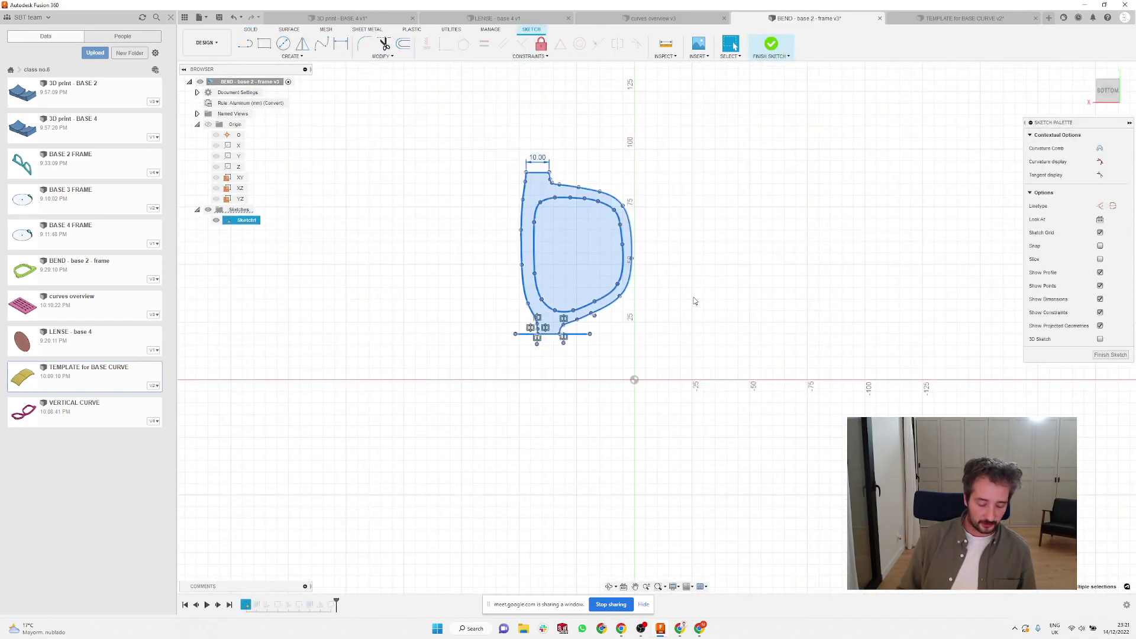
- Paste the half-frame outline into the template sketch, rotate it, and align it against the centre line
click(954, 20)
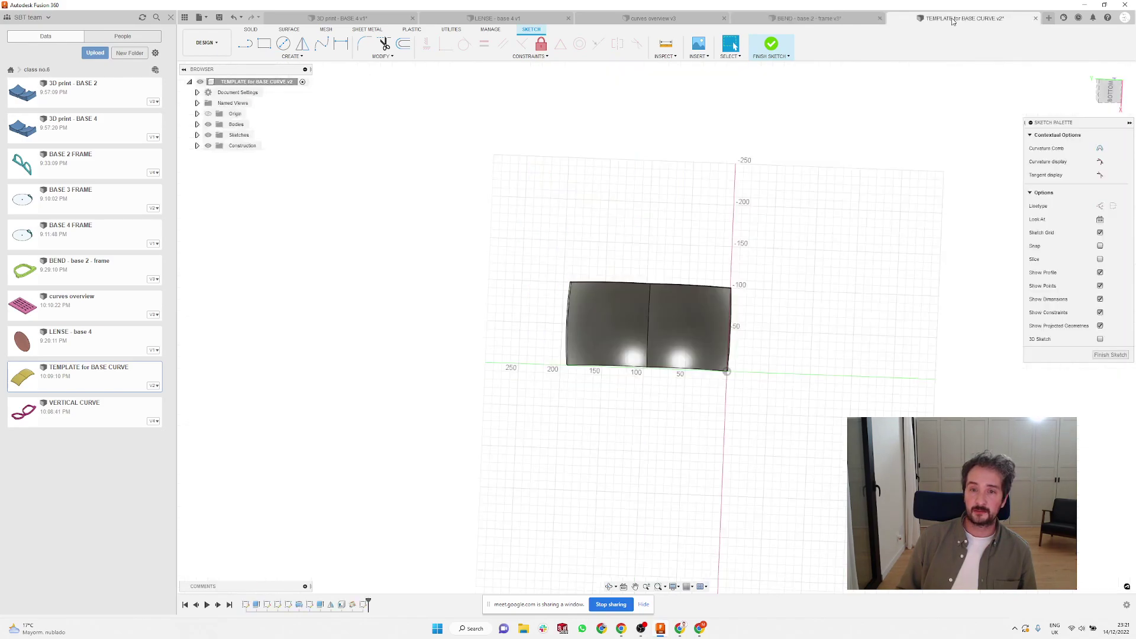
key(ctrl+v)
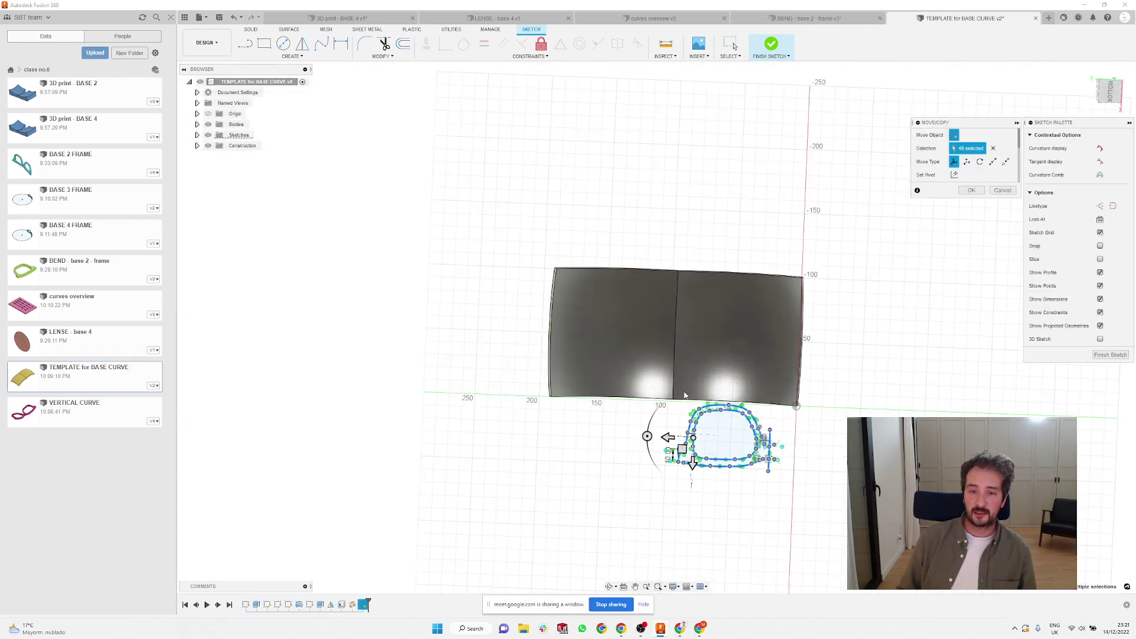
mouse_move(648, 436)
mouse_down()
mouse_move(663, 400)
mouse_move(767, 422)
mouse_move(768, 438)
mouse_move(733, 373)
mouse_move(749, 337)
mouse_up()
scroll(733, 284, up, 3)
scroll(676, 327, up, 3)
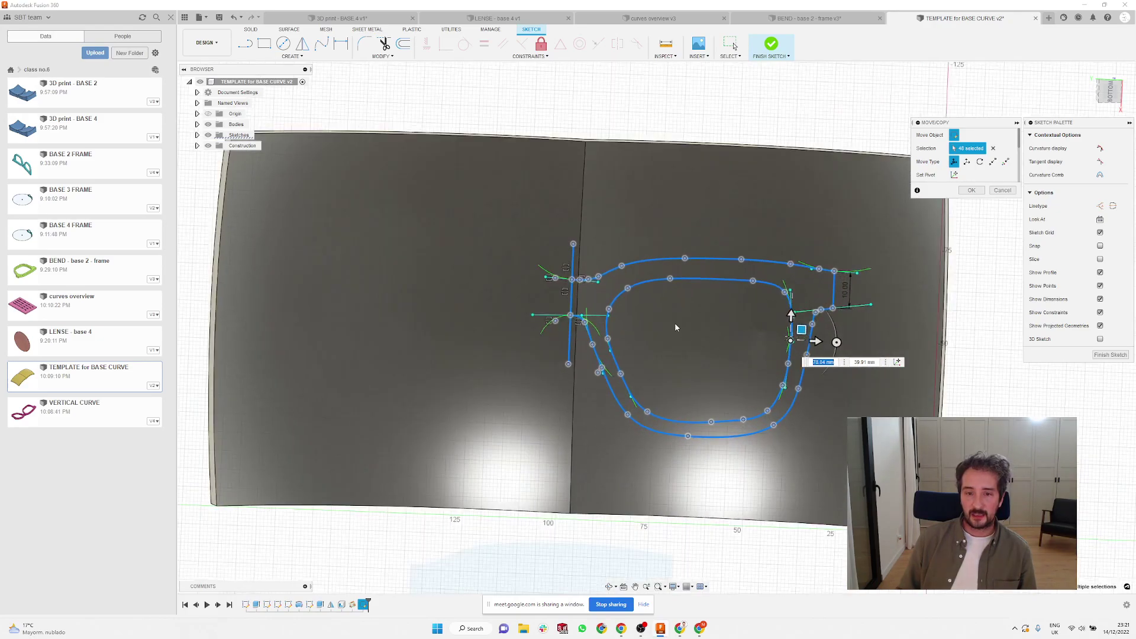
drag(801, 327, 807, 324)
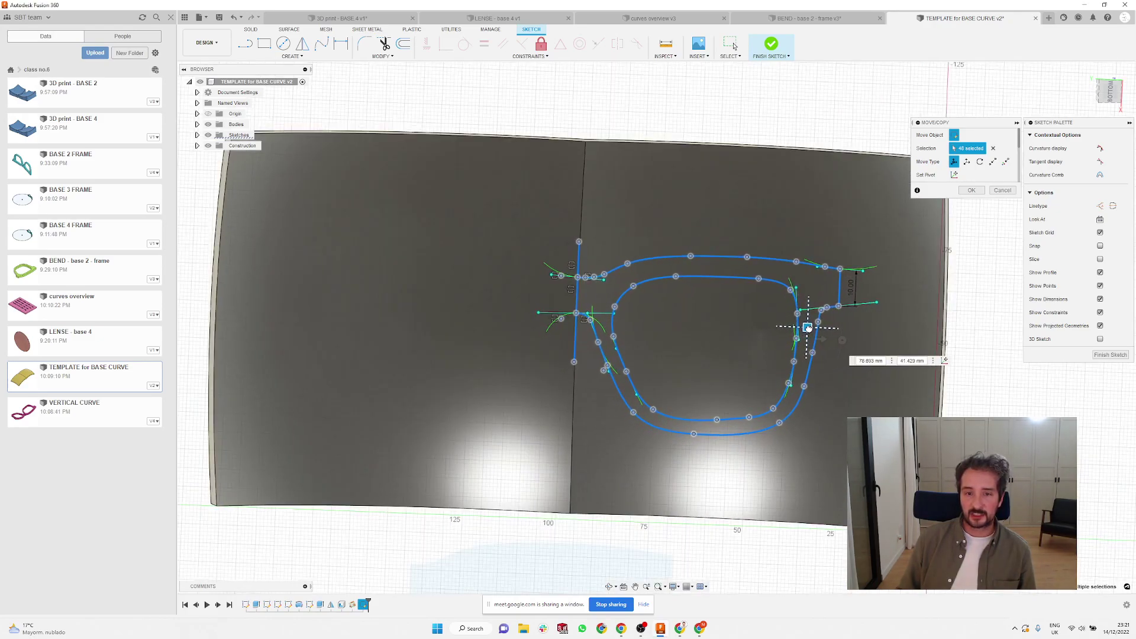
scroll(474, 259, down, 2)
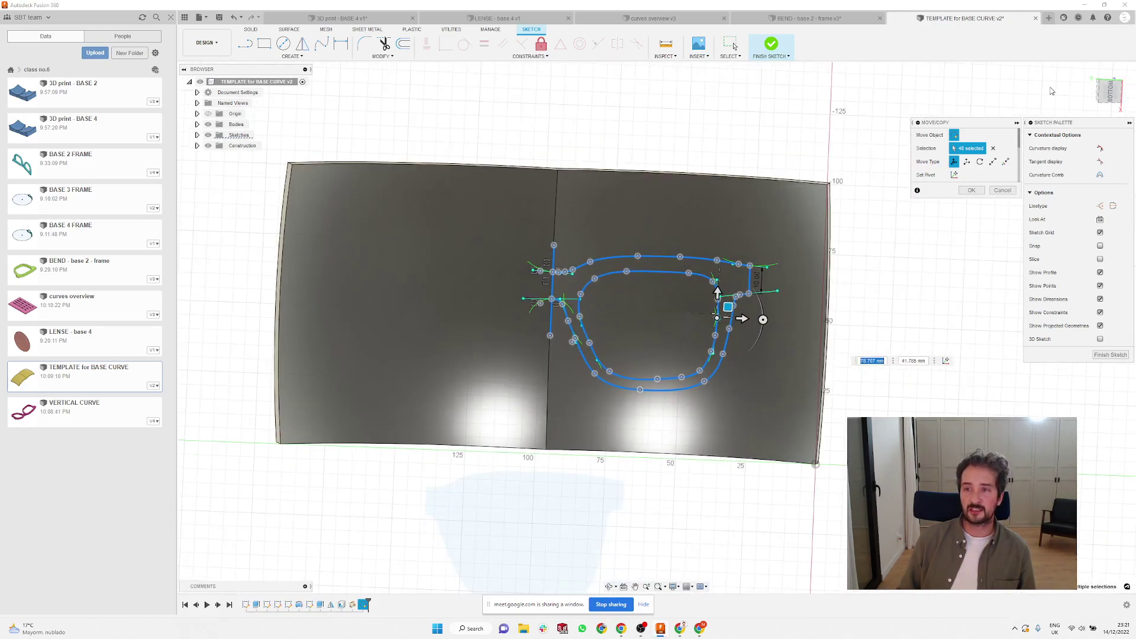
click(1109, 91)
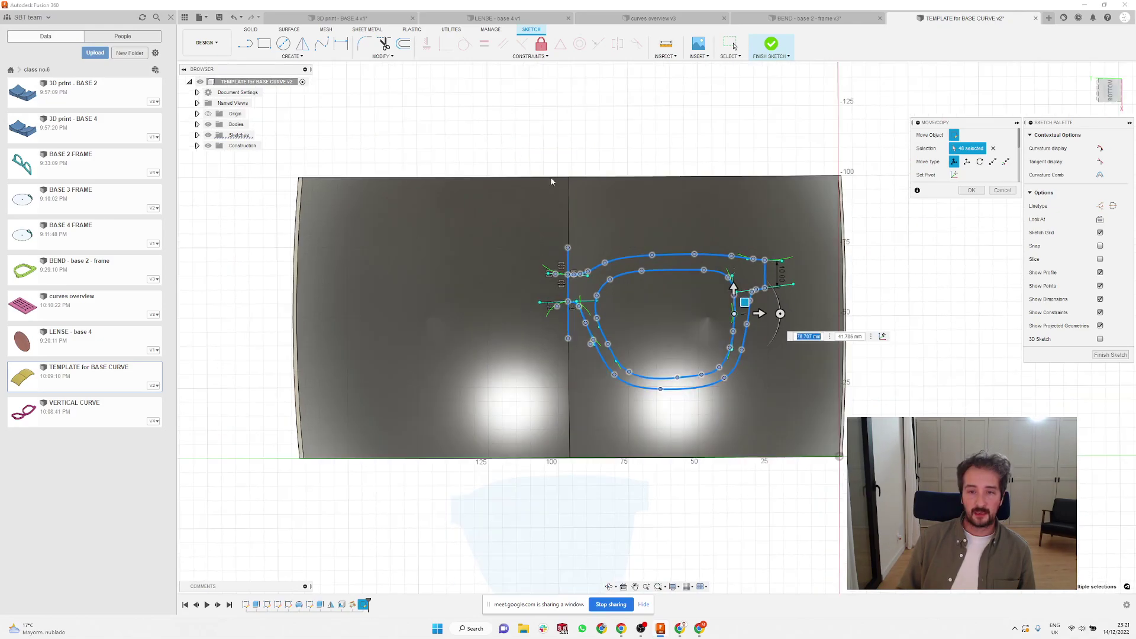
- Mirror the half-frame outline across the vertical centre line to make the full two-lens outline
click(302, 43)
mouse_move(806, 230)
mouse_down()
mouse_move(655, 406)
mouse_move(589, 421)
mouse_up()
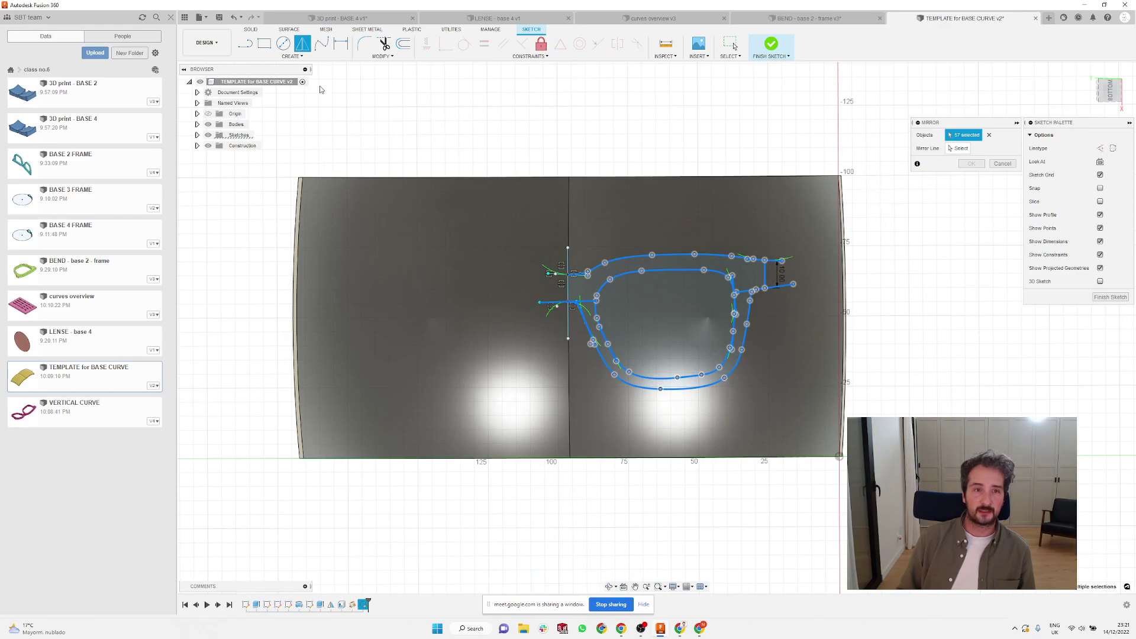
click(958, 149)
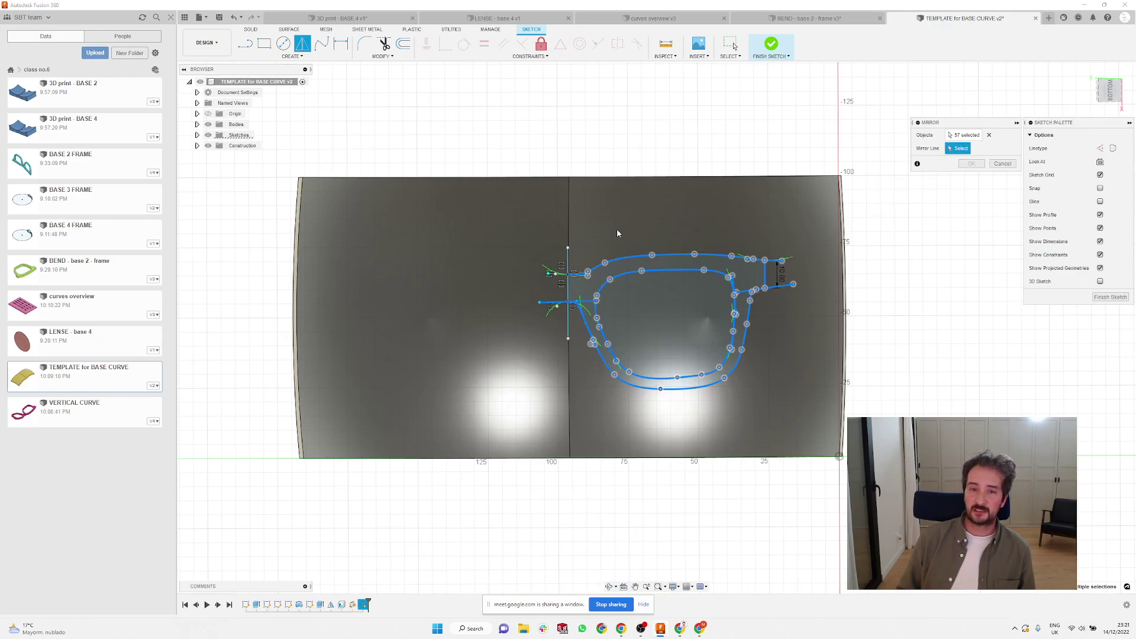
click(568, 262)
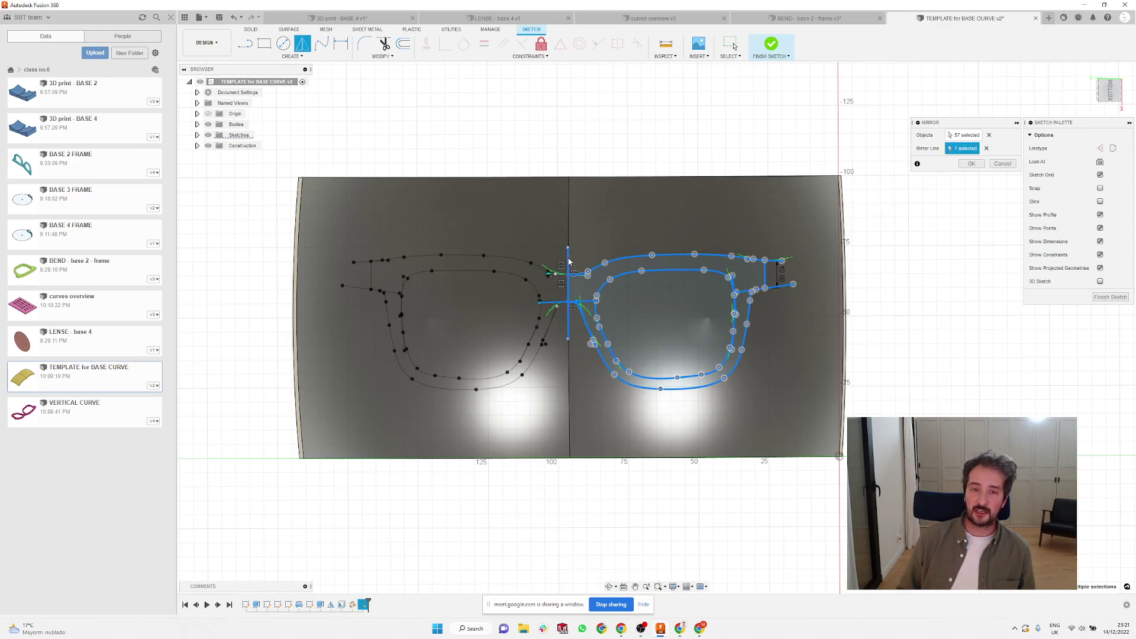
click(965, 165)
scroll(438, 141, down, 4)
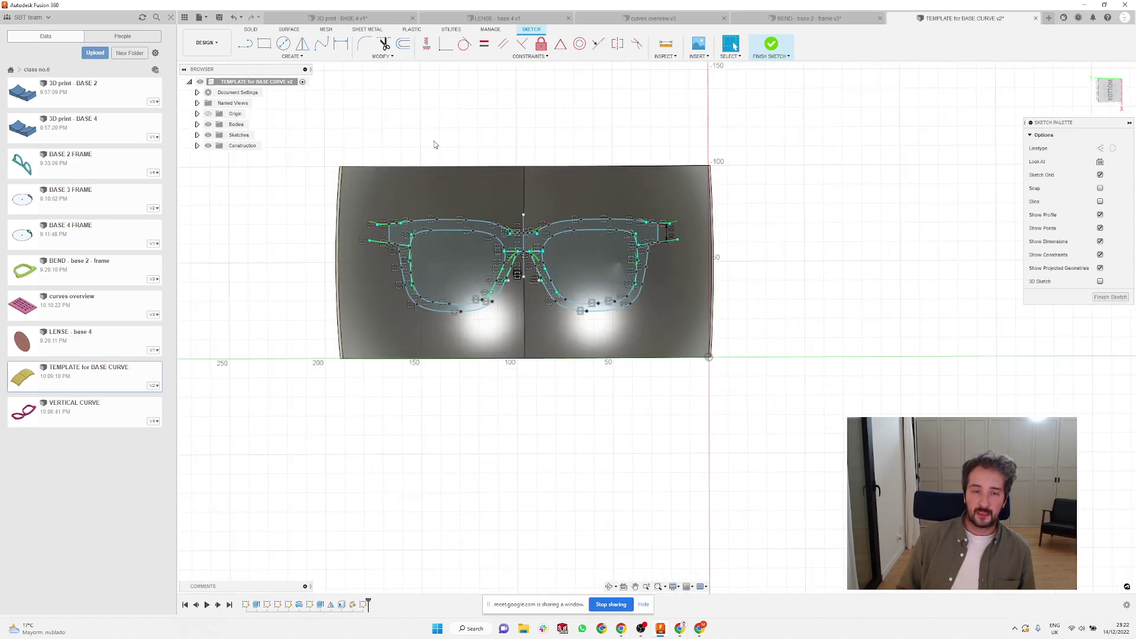
- Orbit and zoom onto the glasses sketch on the curved template, then show the SOLID tools
mouse_move(434, 141)
shift+middle_down()
mouse_move(470, 134)
mouse_move(432, 116)
mouse_move(454, 163)
shift+middle_up()
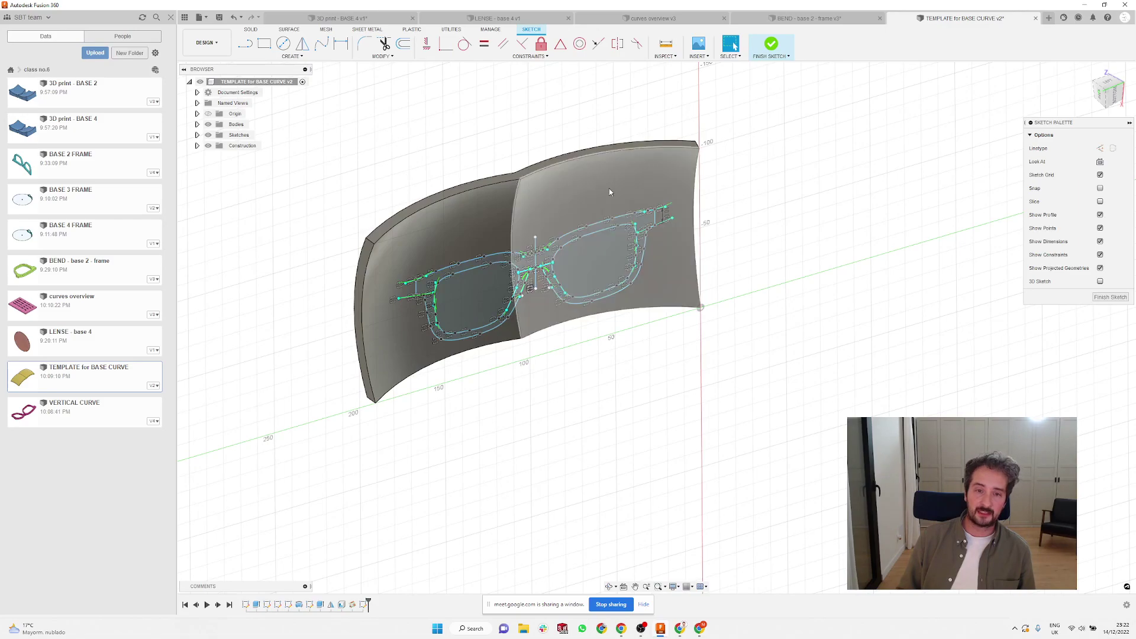
scroll(508, 237, up, 3)
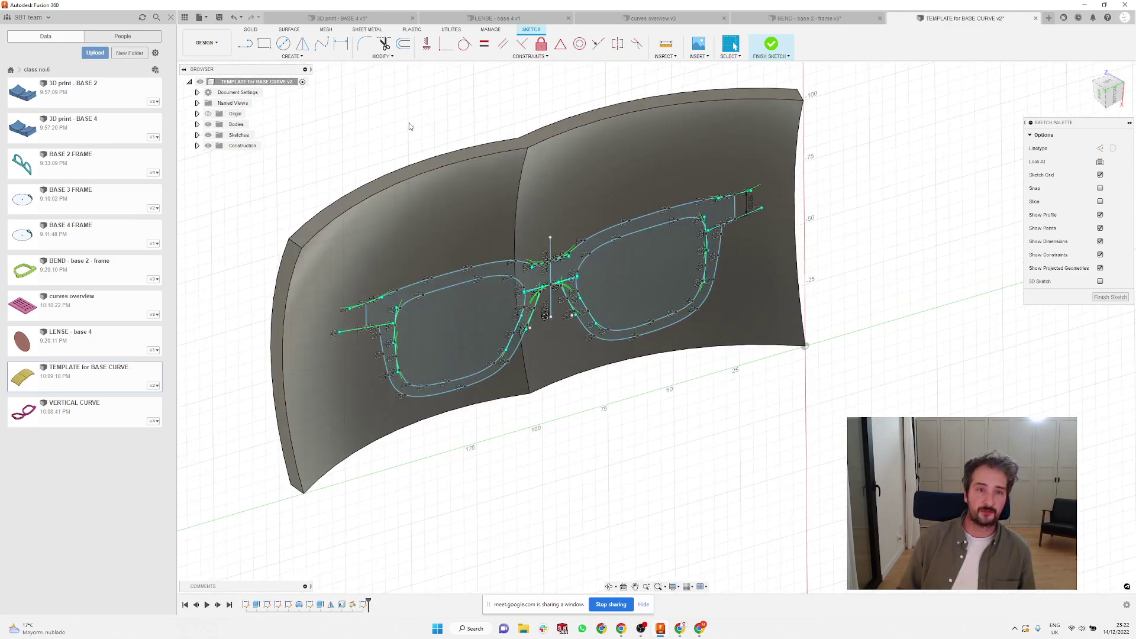
click(251, 30)
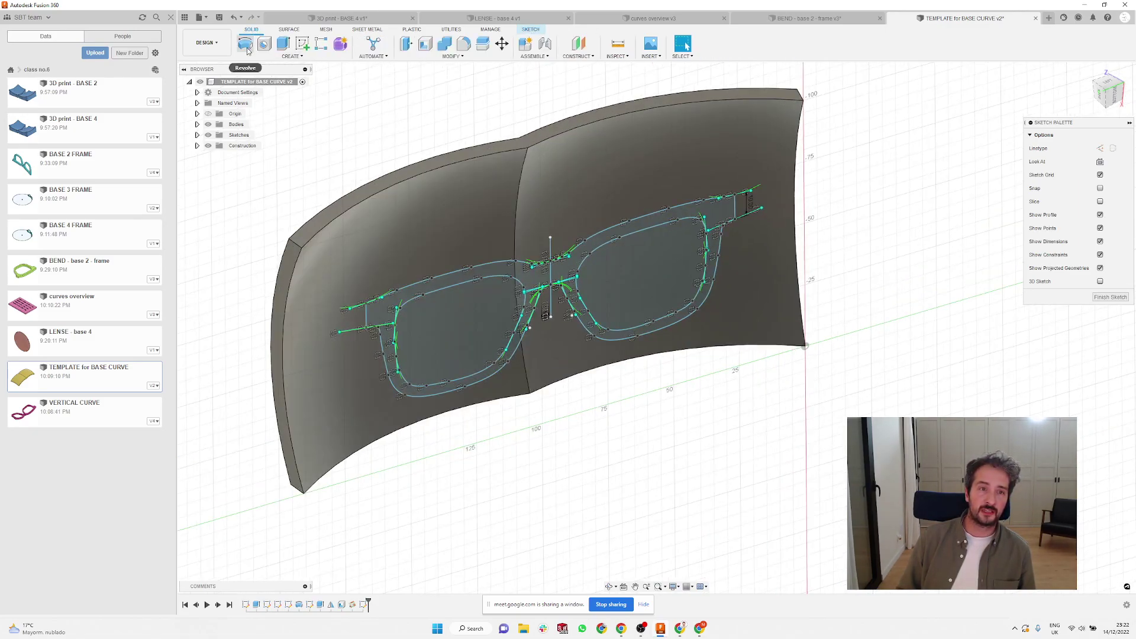
- Extrude both lens frame profiles through the curved template as an Intersect to make the bent frame
click(284, 45)
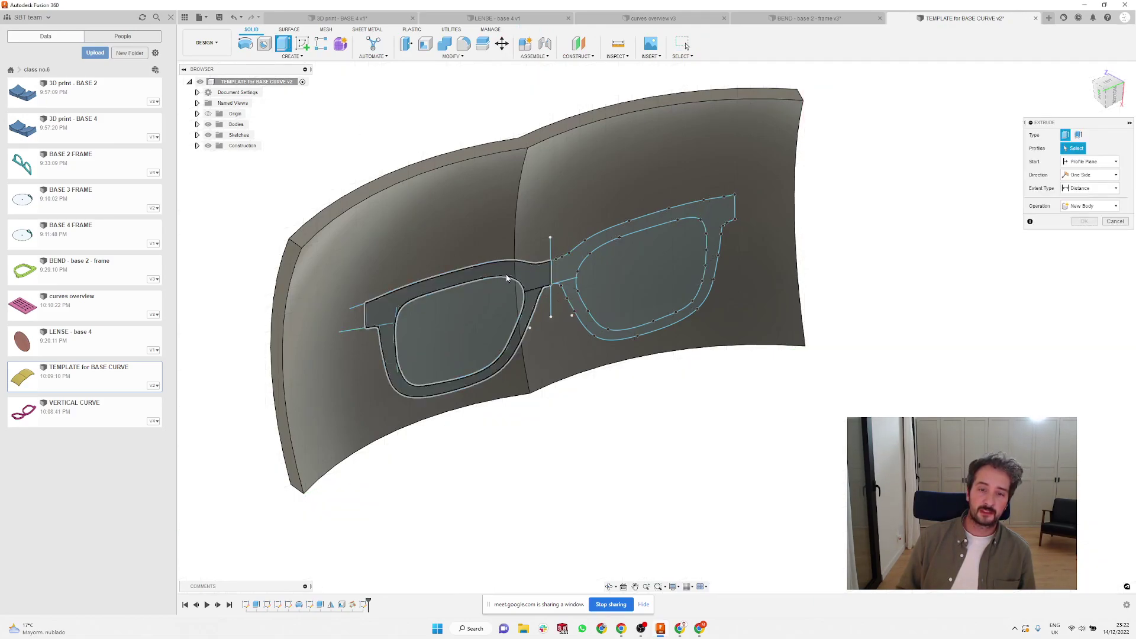
click(507, 278)
click(588, 307)
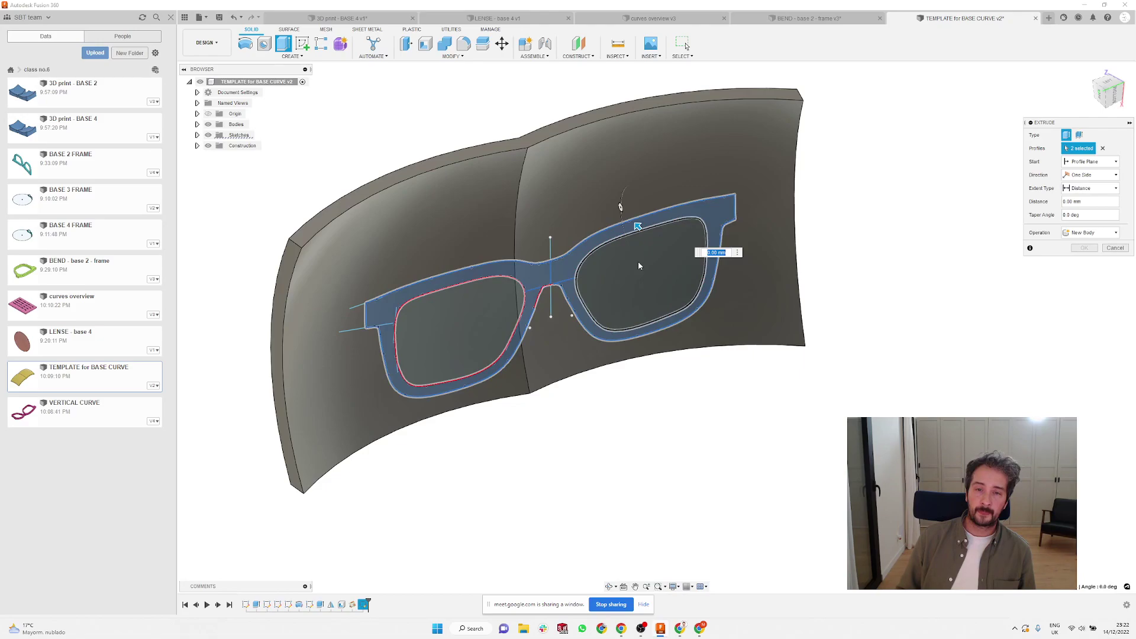
drag(636, 225, 449, 139)
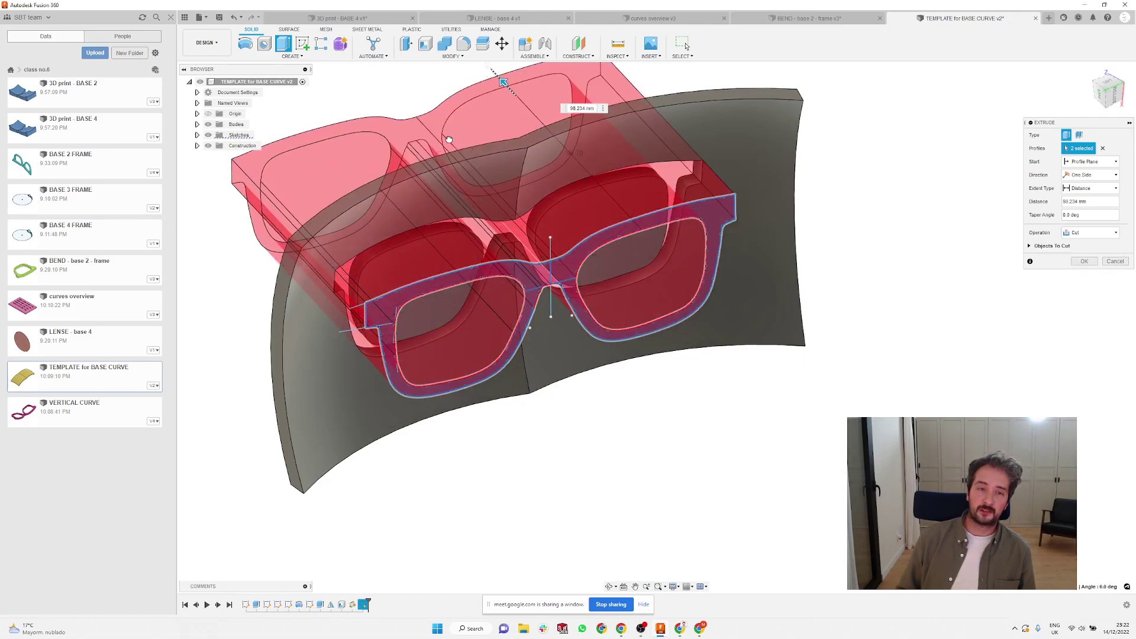
shift+middle_drag(449, 139, 568, 449)
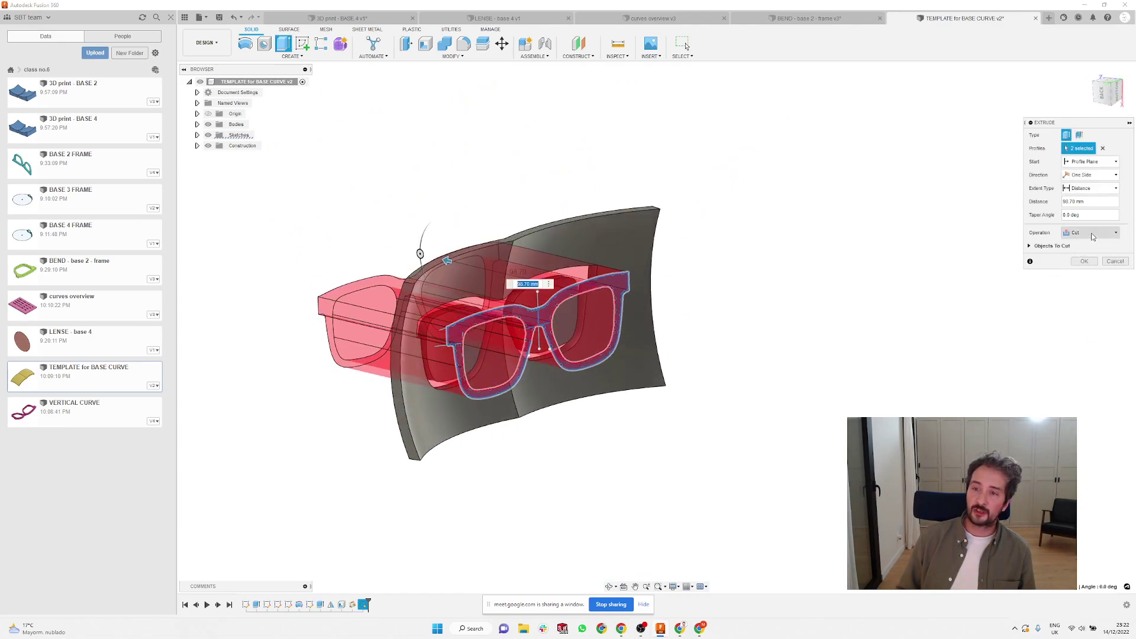
click(1092, 233)
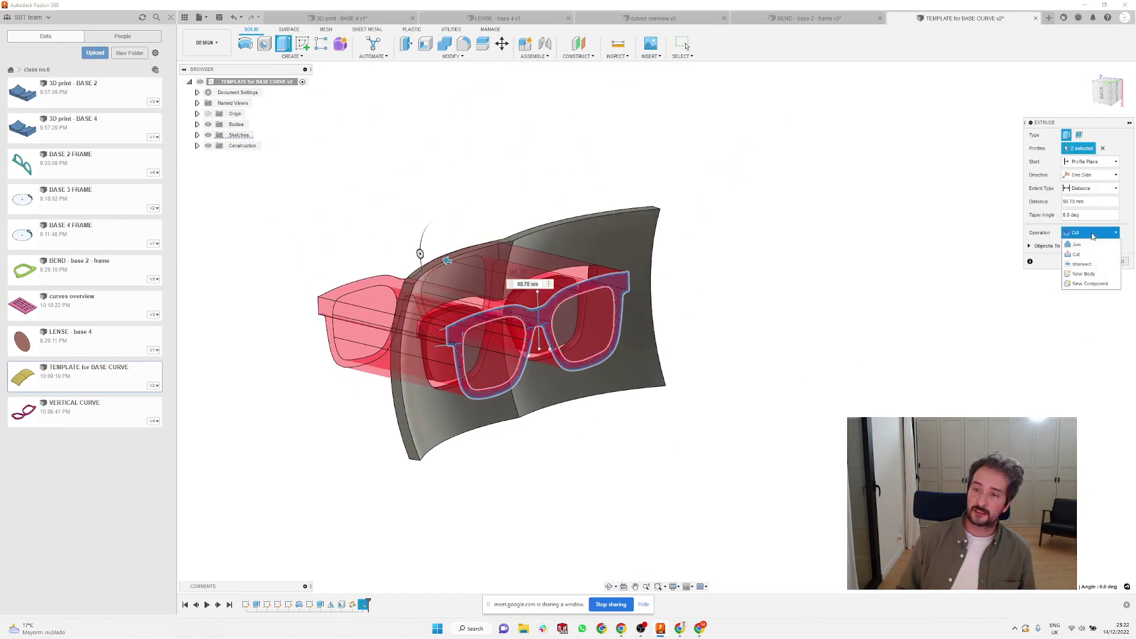
click(1082, 264)
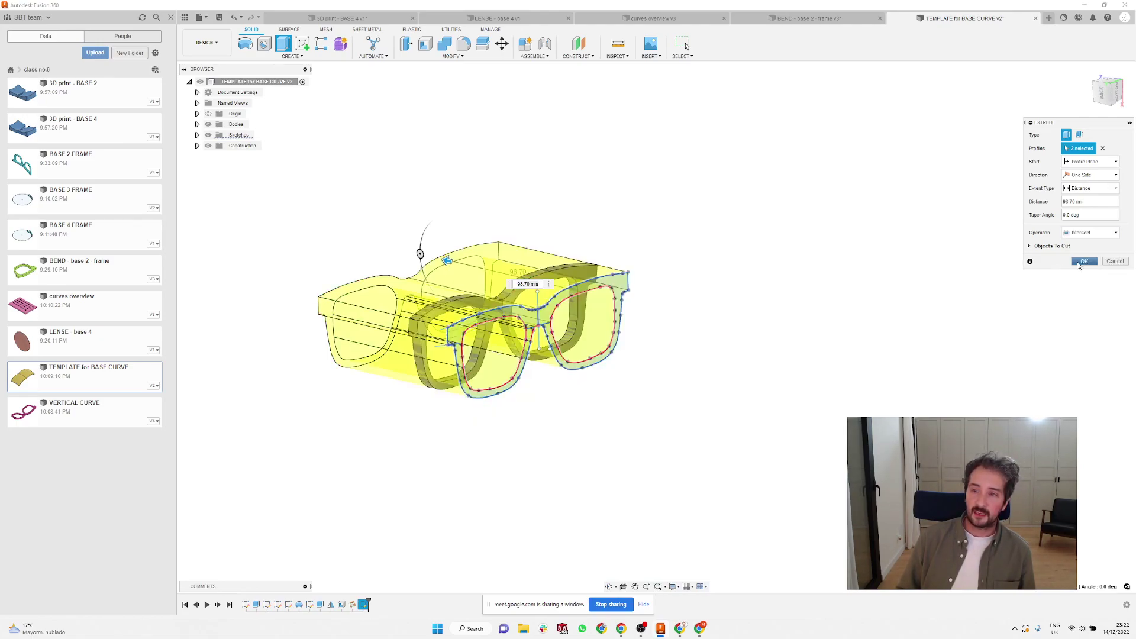
click(1082, 262)
shift+middle_drag(390, 220, 524, 312)
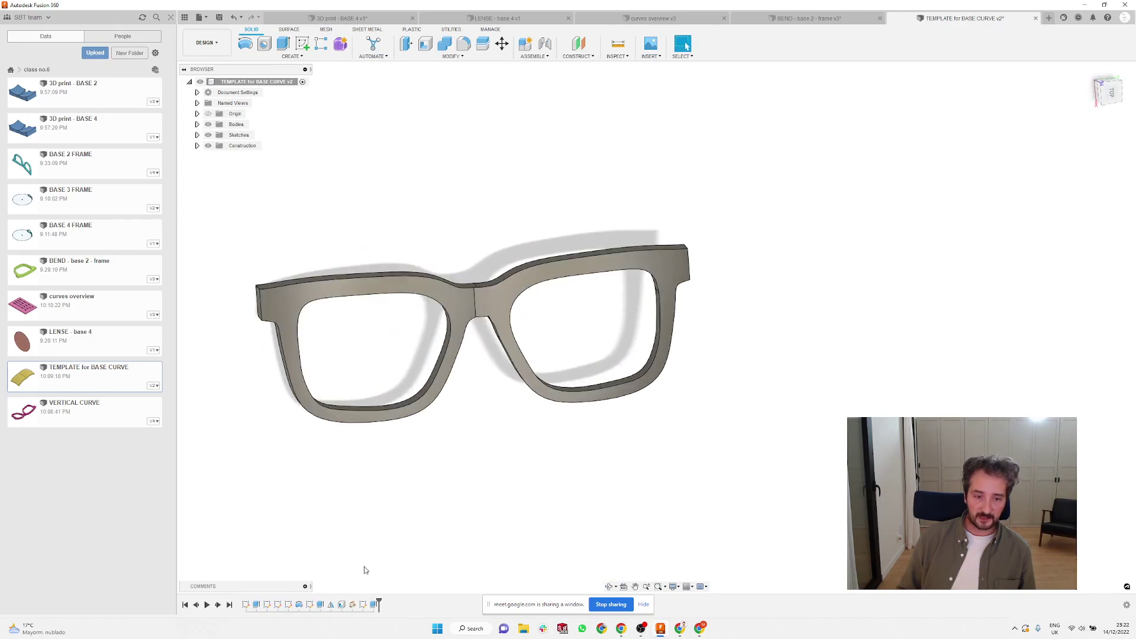
- Select all glasses sketch curves, nudge them slightly right and down, and finish the sketch
double_click(359, 605)
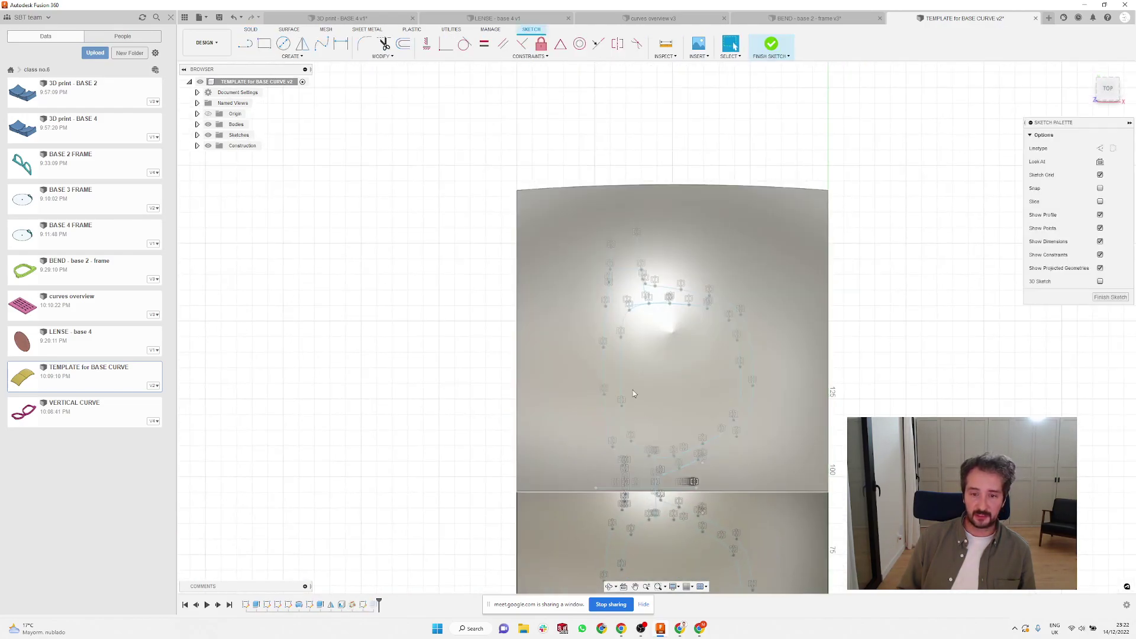
scroll(626, 379, down, 2)
drag(595, 293, 718, 569)
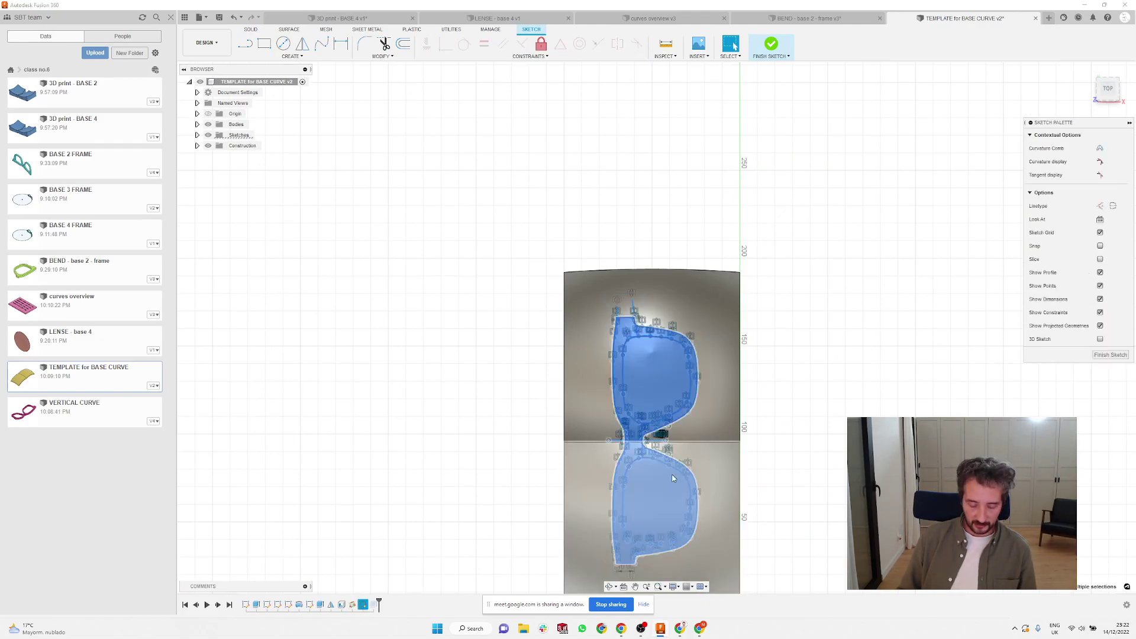
key(m)
scroll(651, 461, up, 3)
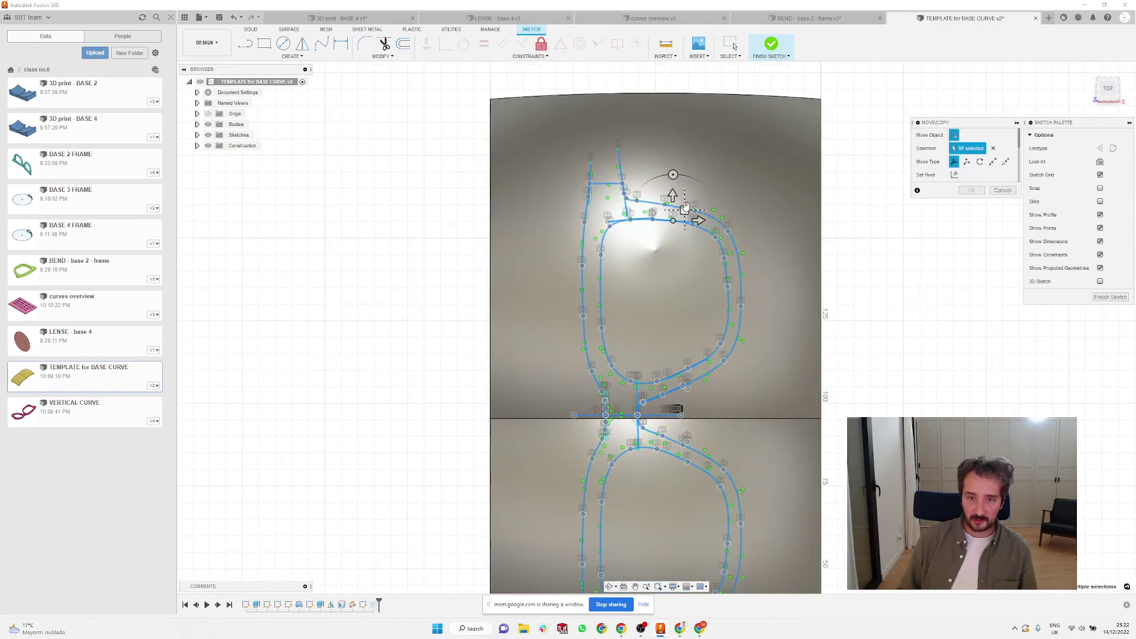
drag(685, 210, 699, 212)
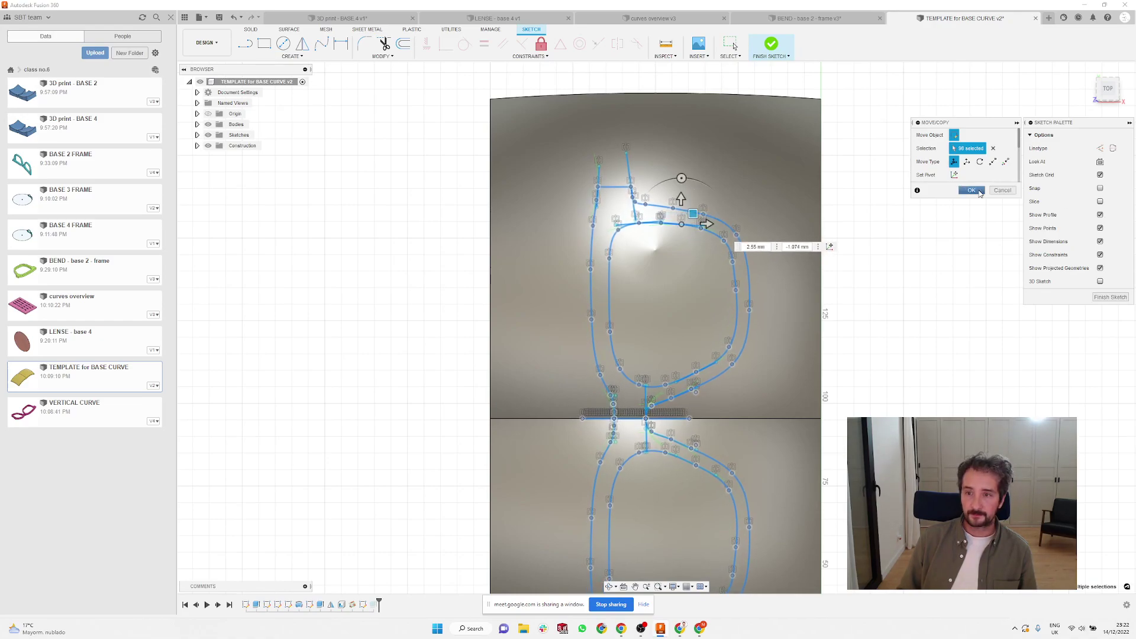
key(Return)
click(763, 58)
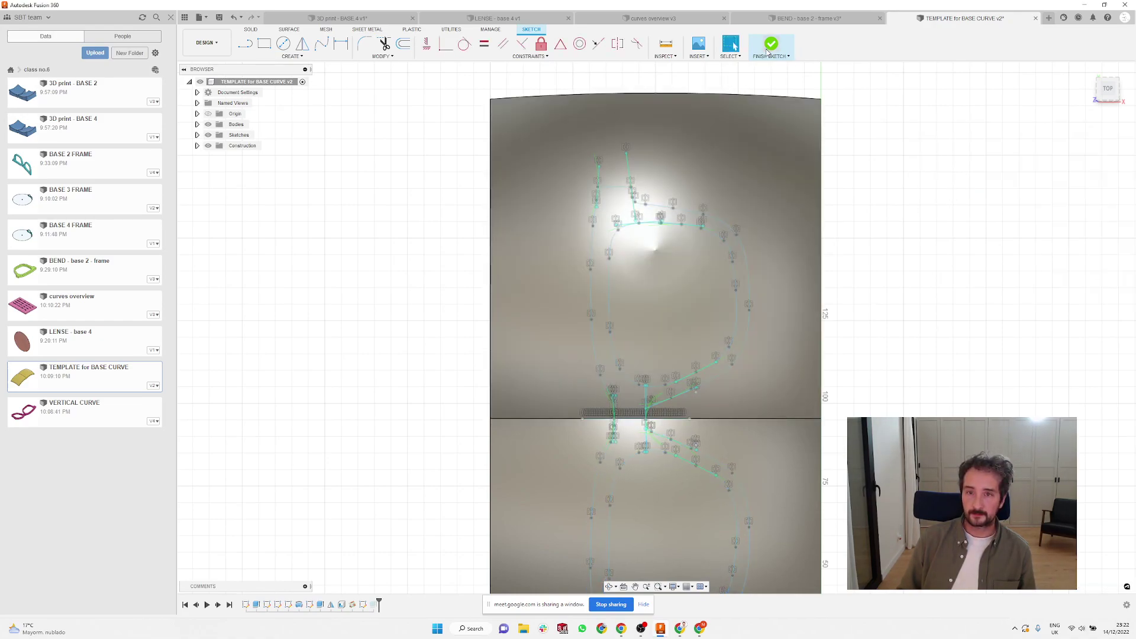
mouse_move(505, 294)
shift+middle_down()
mouse_move(570, 231)
mouse_move(637, 211)
mouse_move(715, 213)
mouse_move(707, 286)
mouse_move(726, 225)
mouse_move(814, 229)
mouse_move(783, 294)
mouse_move(775, 221)
mouse_move(755, 226)
mouse_move(768, 226)
mouse_move(769, 248)
shift+middle_up()
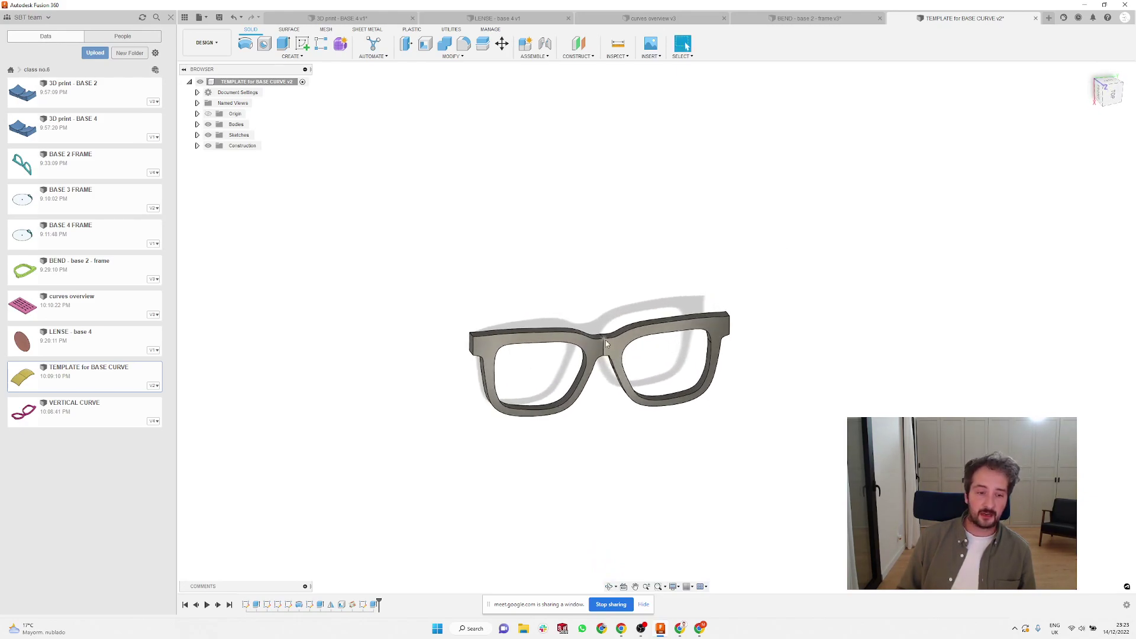
shift+middle_drag(609, 295, 603, 253)
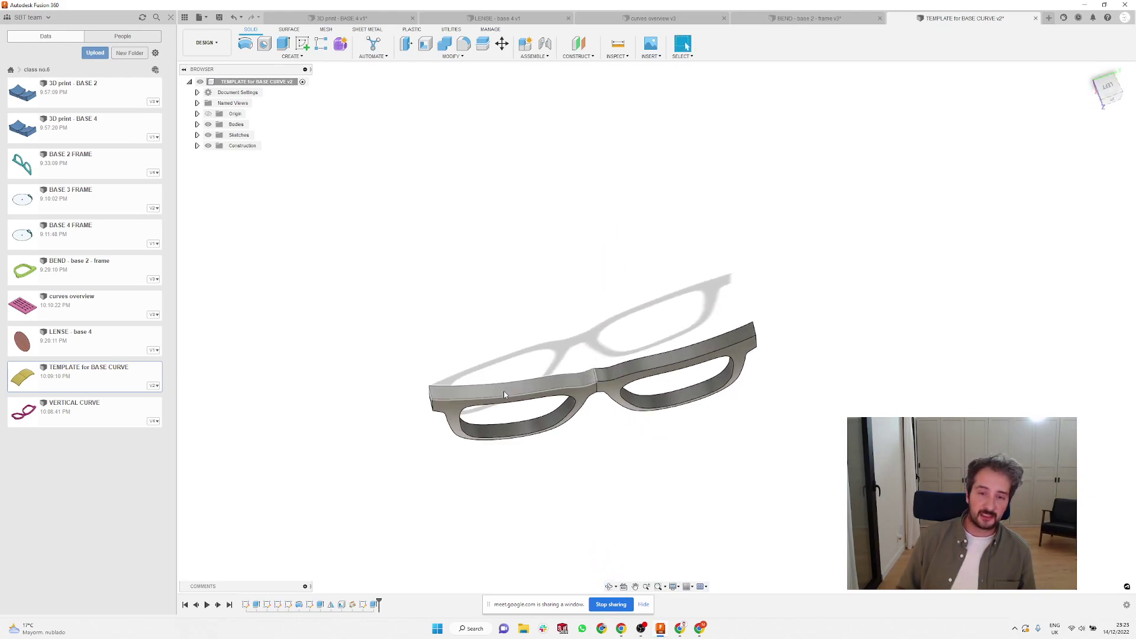
- Change Sketch5's template angle dimension from 10.0° to 15° and finish the sketch
click(310, 604)
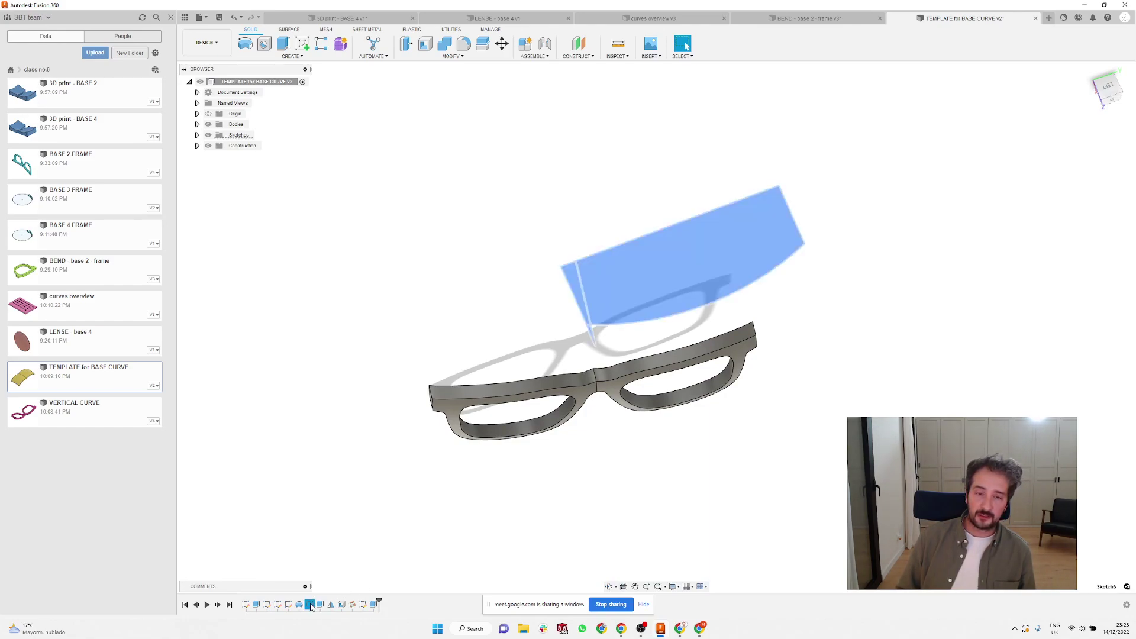
key(Escape)
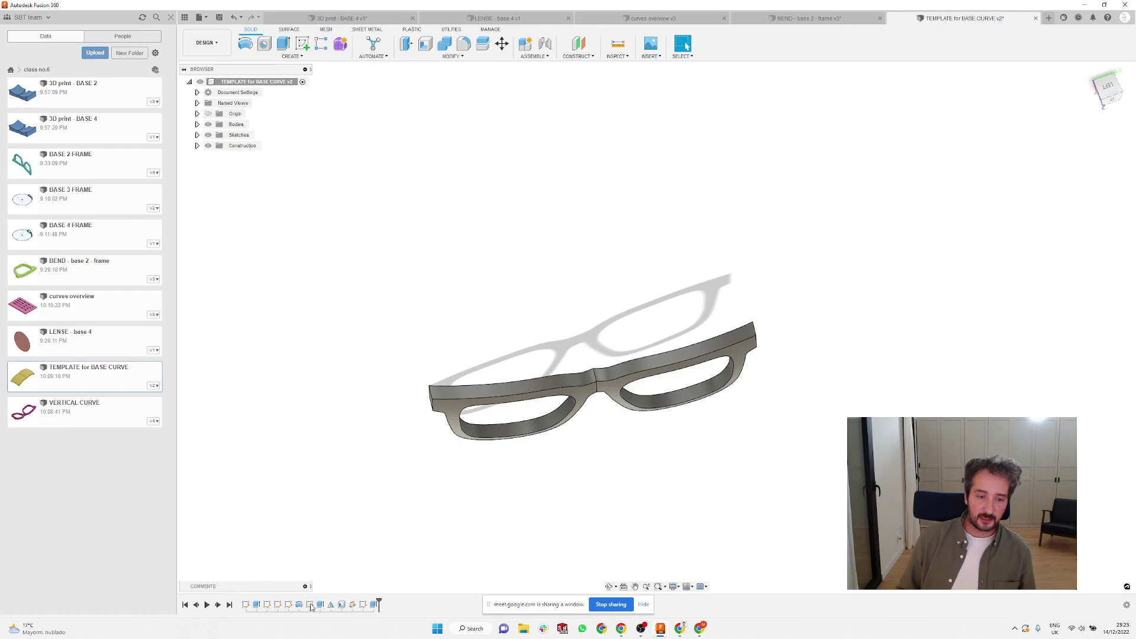
double_click(310, 604)
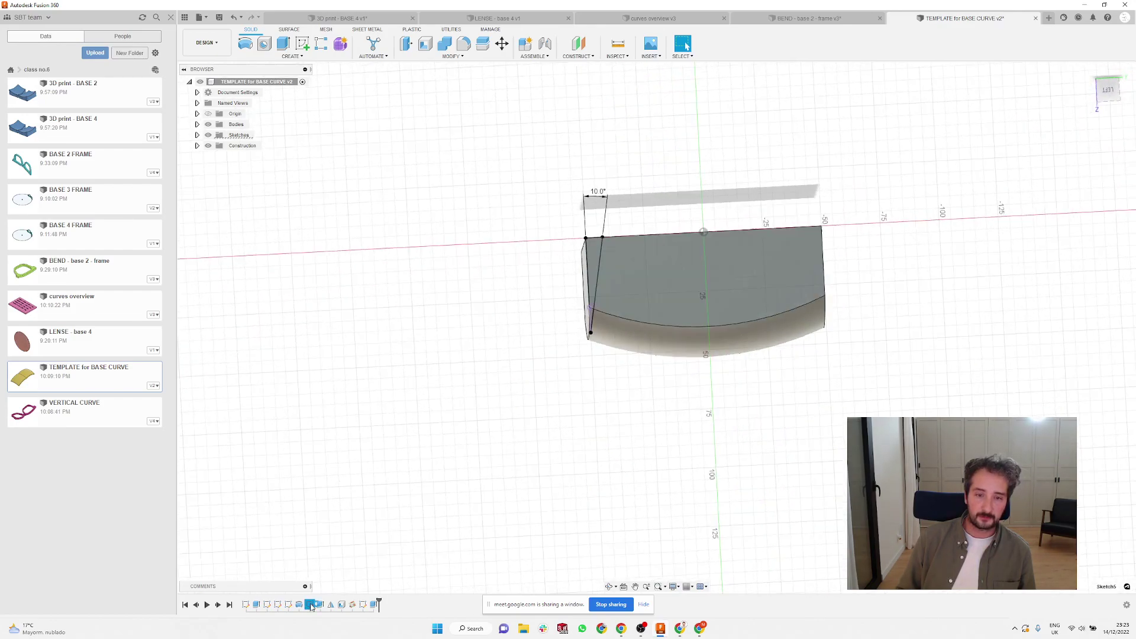
scroll(631, 196, up, 2)
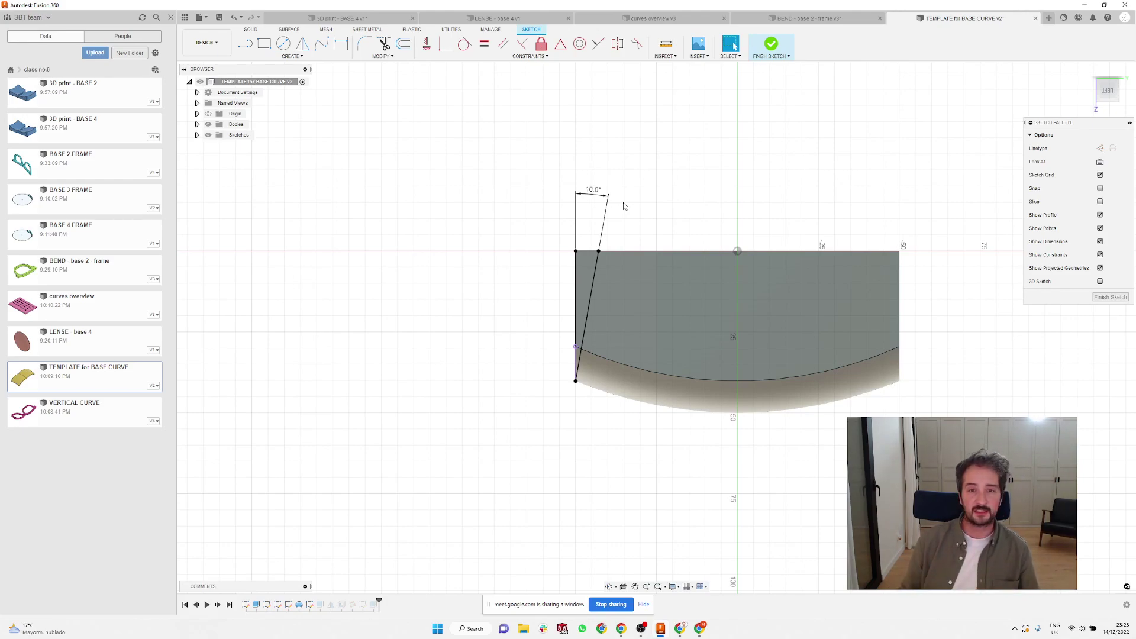
double_click(591, 192)
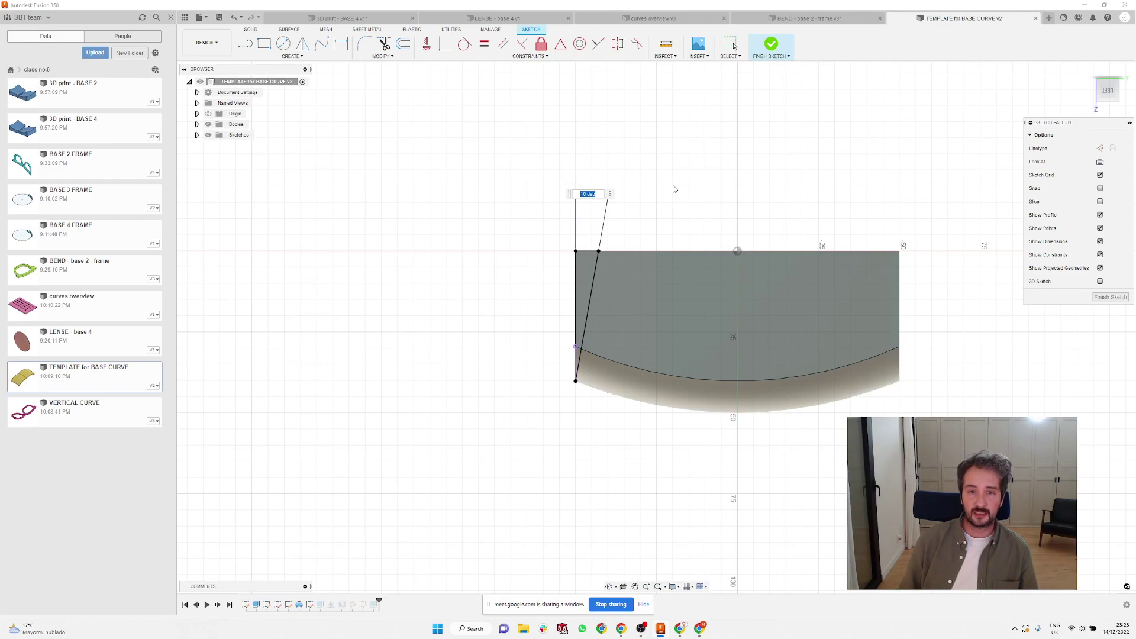
key(Return)
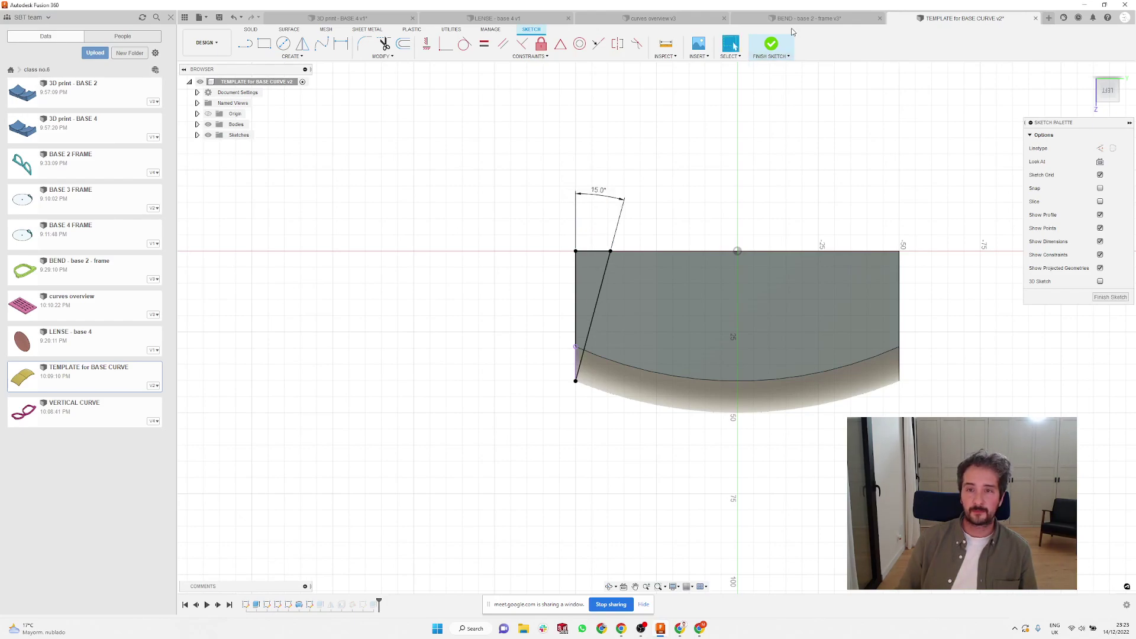
click(777, 44)
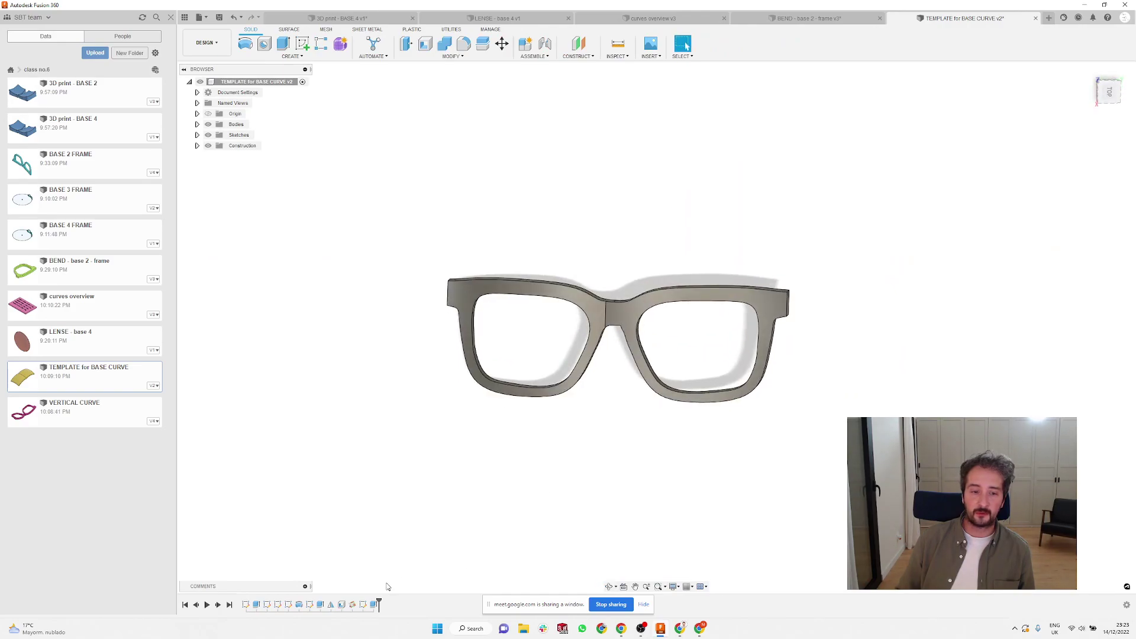
- Move the whole glasses outline a few millimetres in its sketch and finish editing
double_click(363, 604)
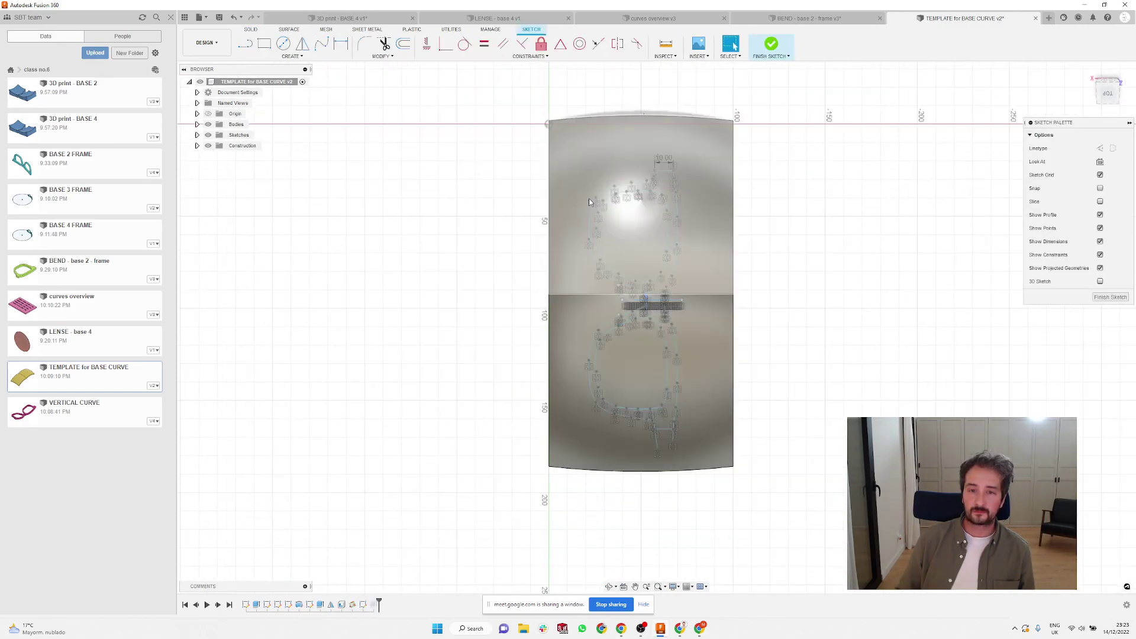
mouse_move(518, 140)
mouse_down()
mouse_move(751, 419)
mouse_move(751, 456)
mouse_move(750, 434)
mouse_up()
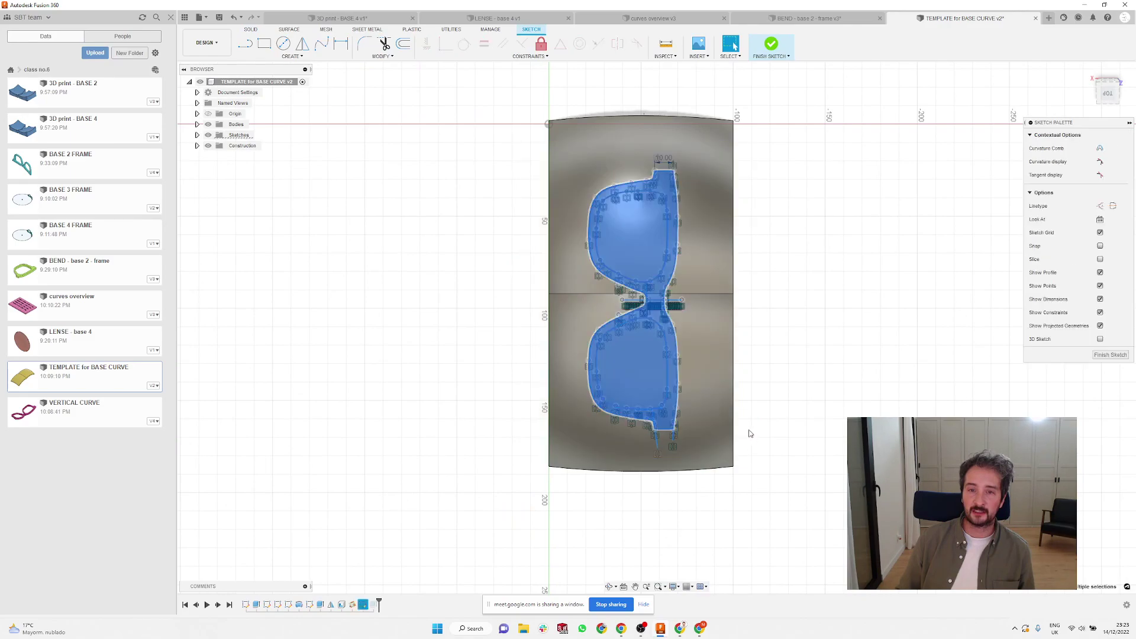
scroll(677, 288, up, 2)
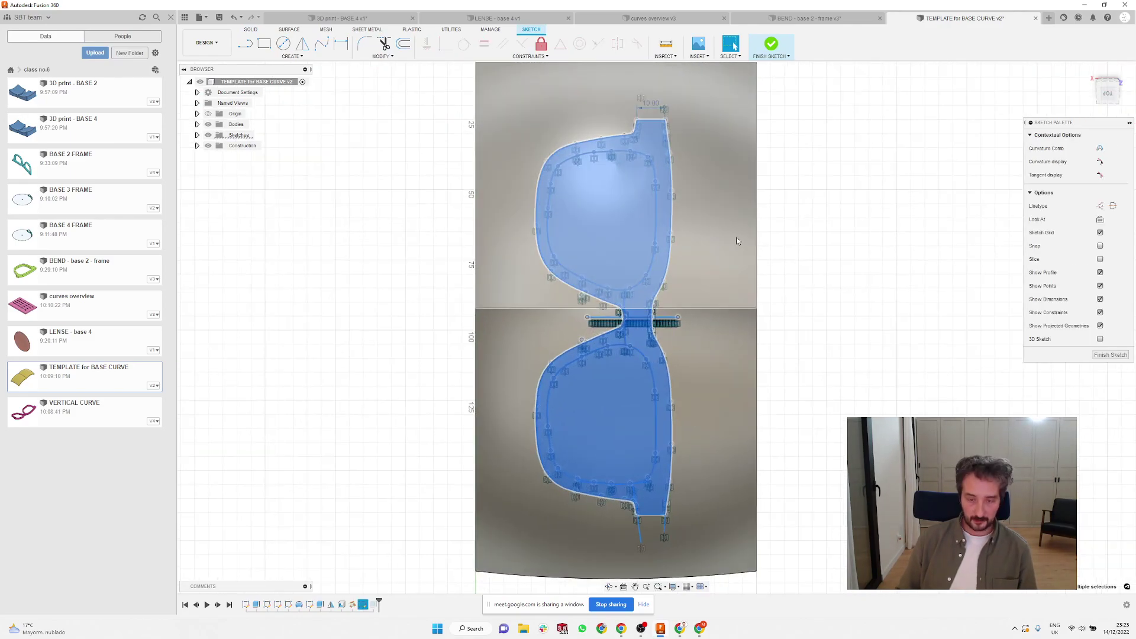
key(m)
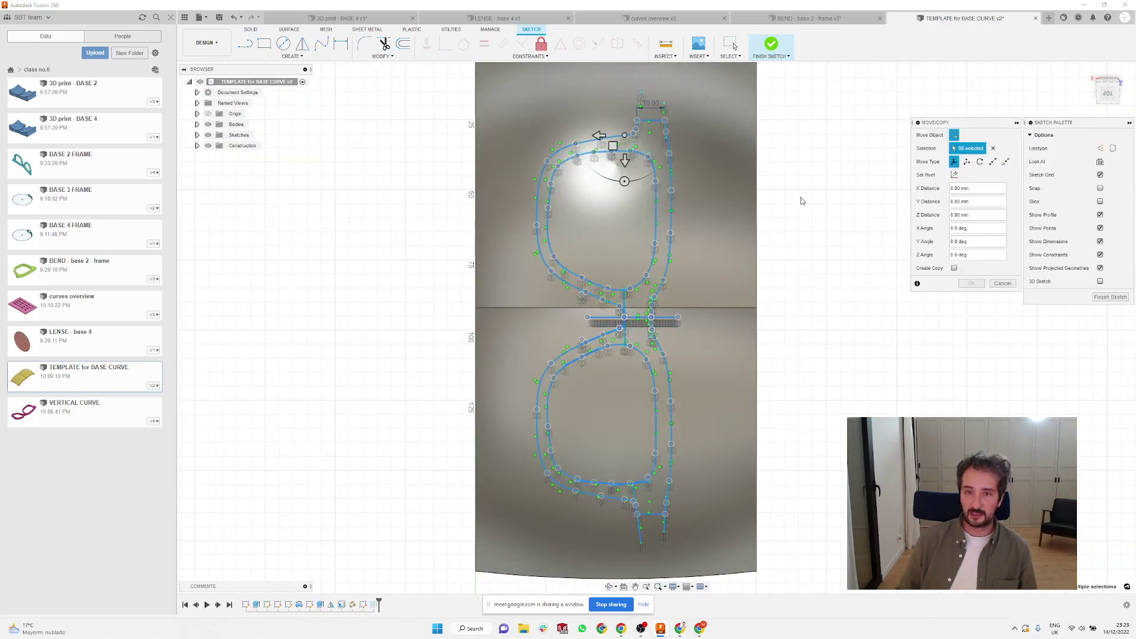
drag(612, 145, 612, 136)
click(771, 44)
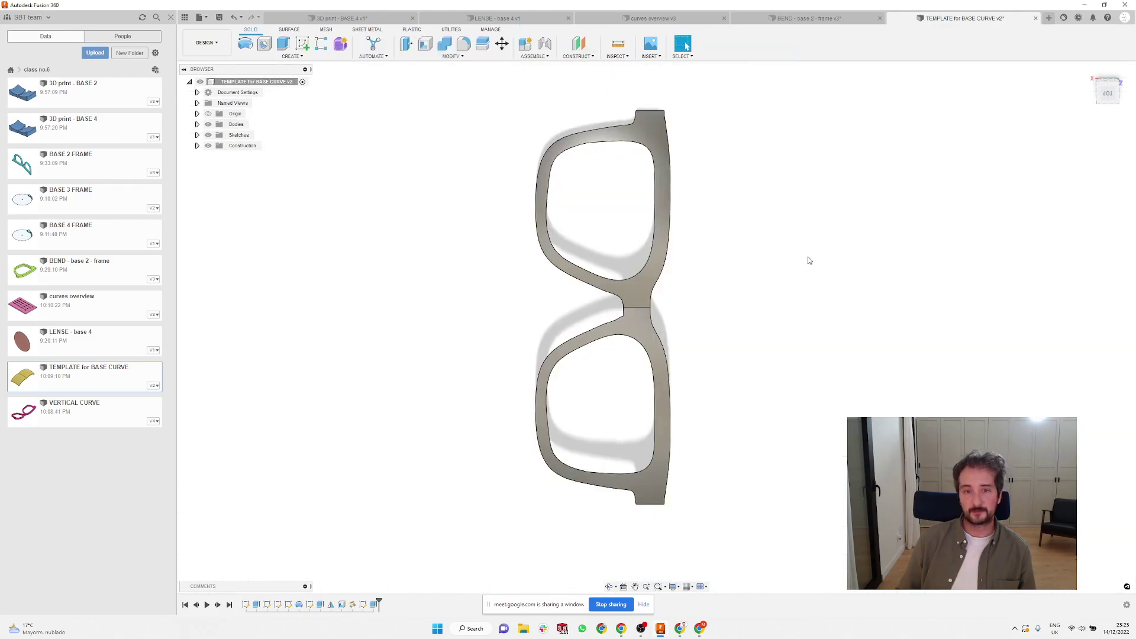
shift+middle_drag(743, 238, 763, 183)
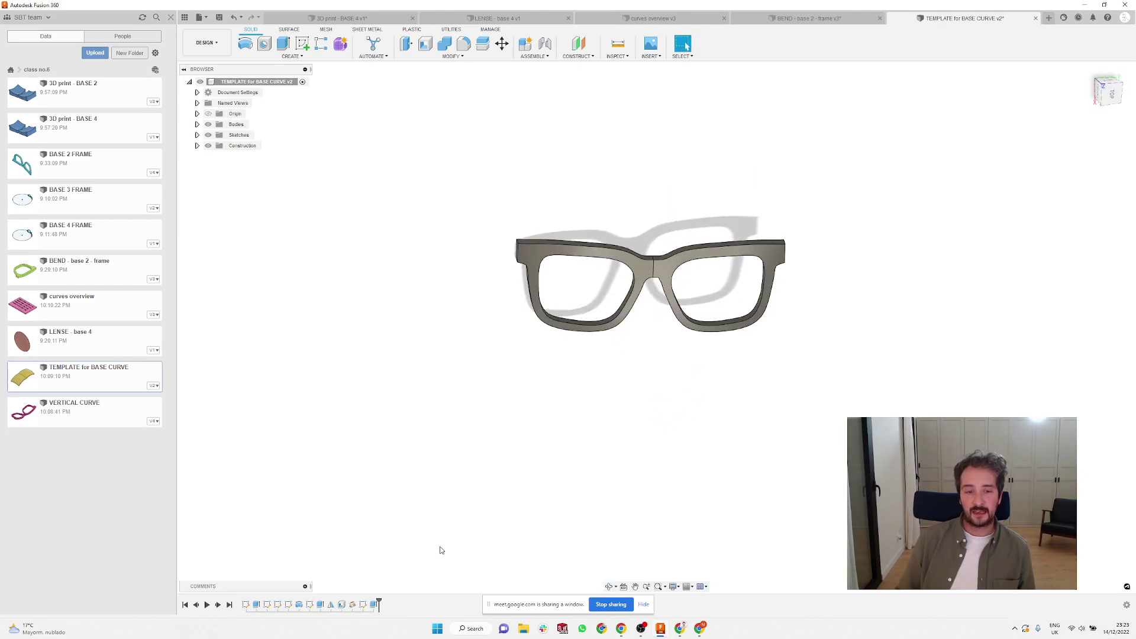
double_click(309, 604)
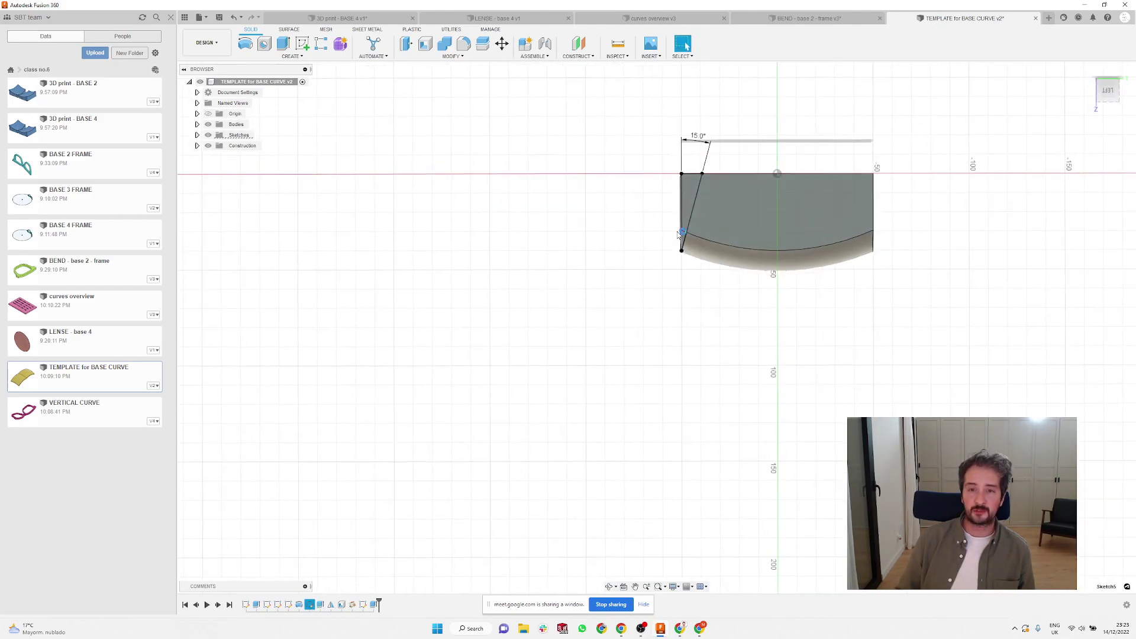
- Edit the 15.0° profile angle dimension to 22 and finish the sketch for a deeper curve
double_click(702, 139)
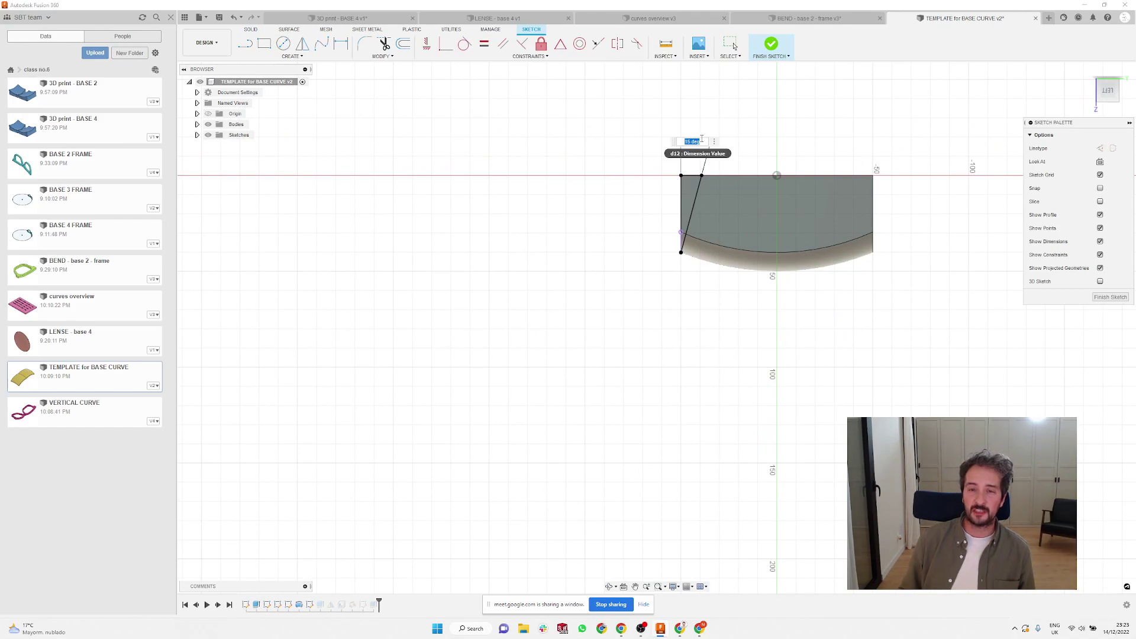
text(22)
key(Return)
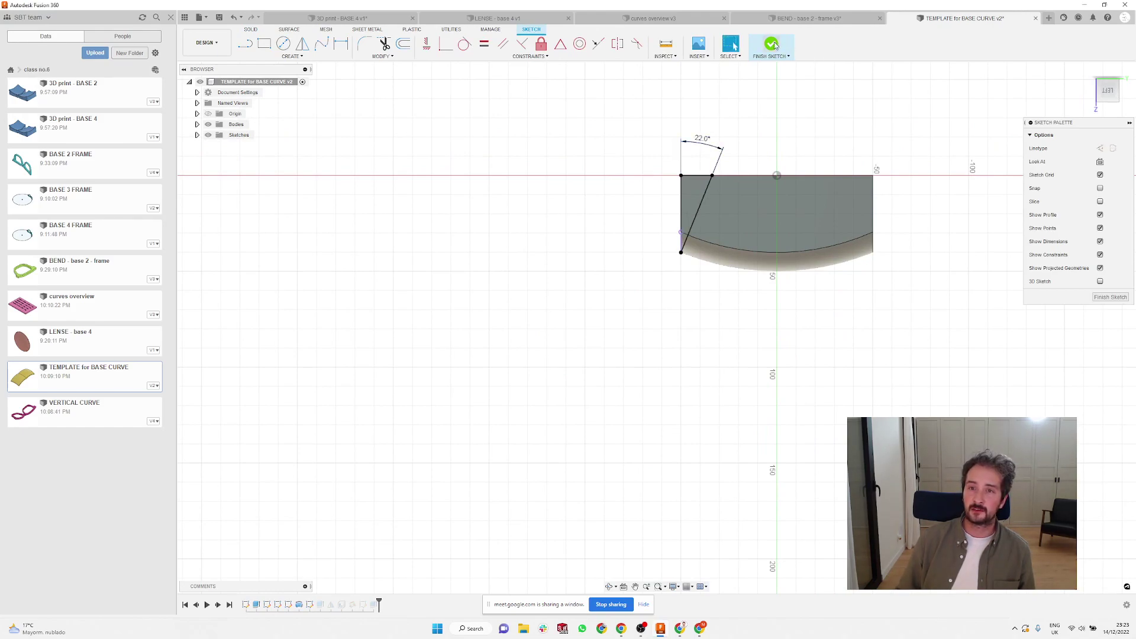
click(774, 45)
shift+middle_drag(648, 174, 642, 234)
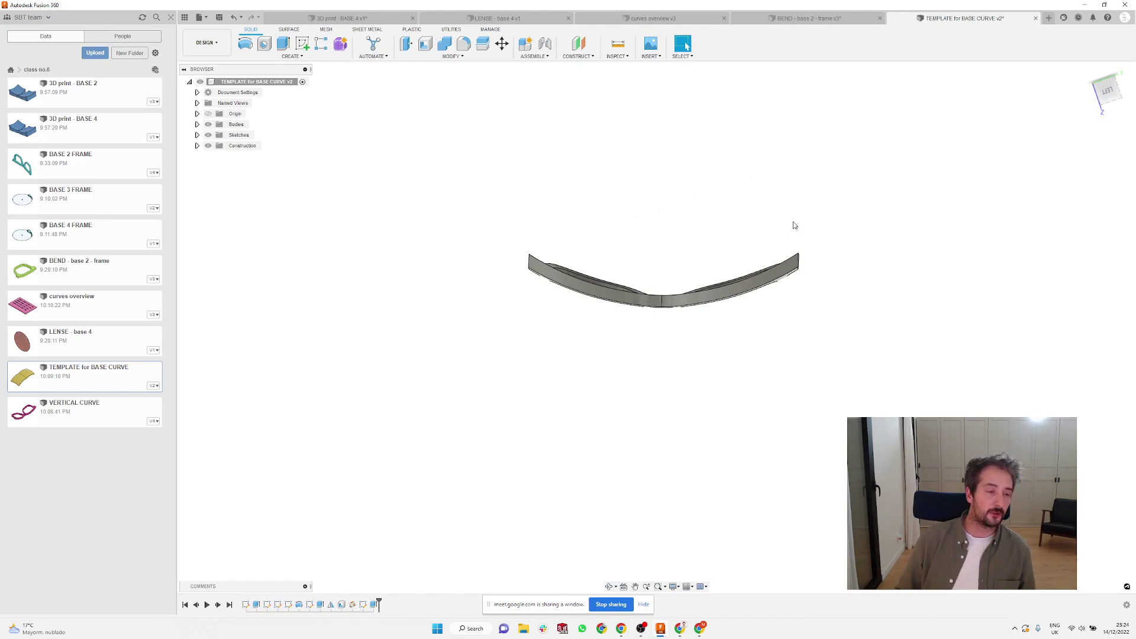
shift+middle_drag(813, 502, 771, 337)
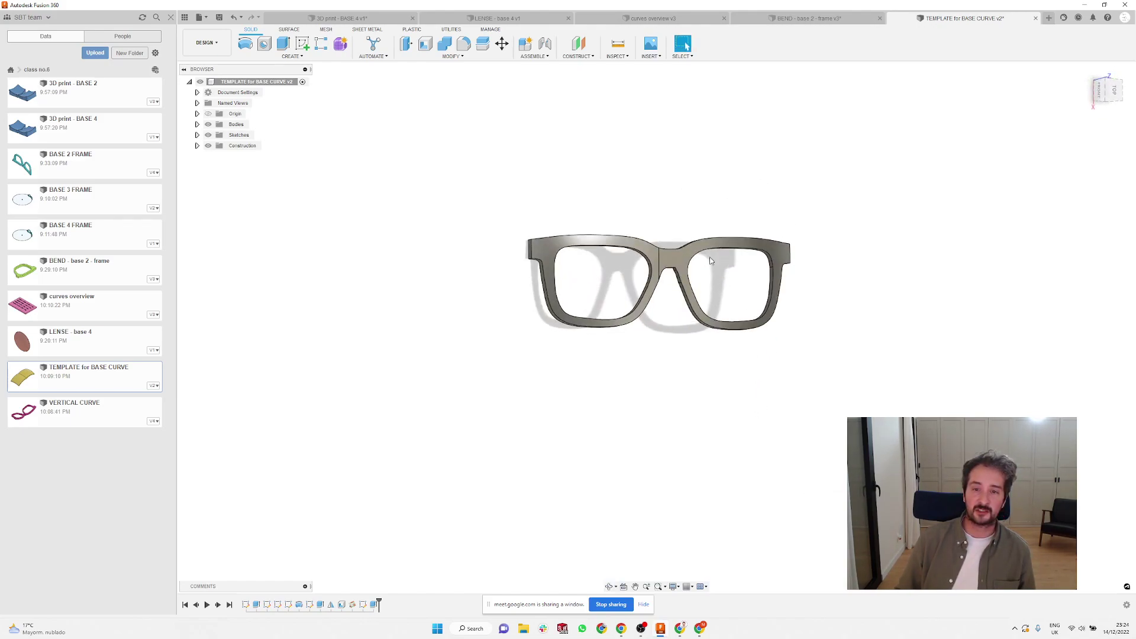
mouse_move(685, 373)
shift+middle_down()
mouse_move(823, 368)
mouse_move(675, 385)
mouse_move(673, 374)
shift+middle_up()
scroll(649, 247, up, 2)
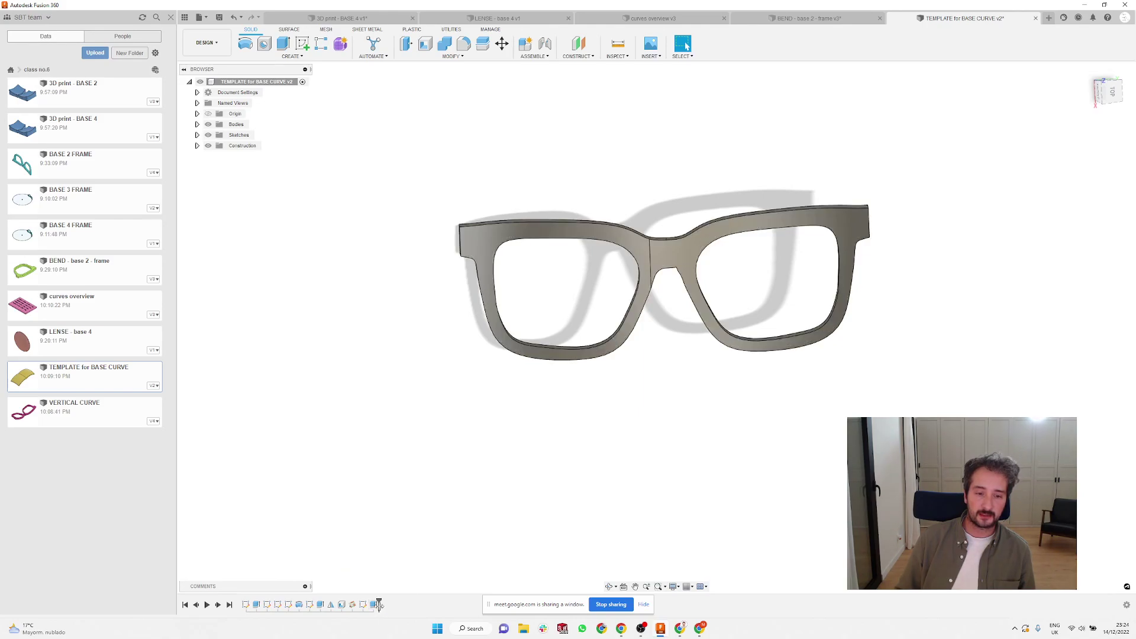
drag(378, 605, 358, 605)
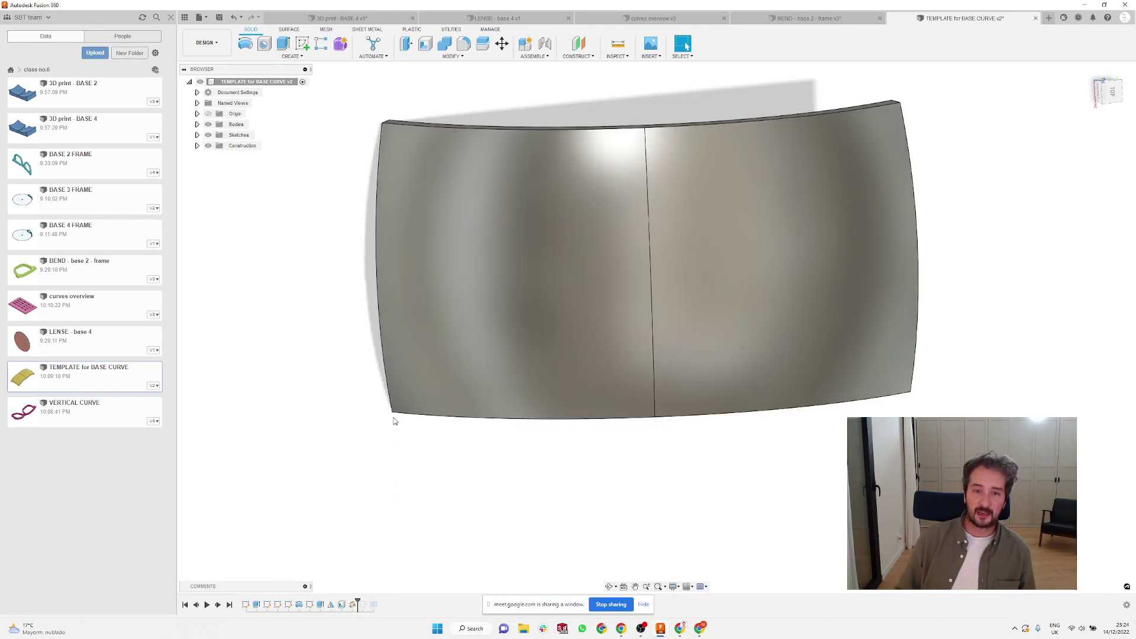
shift+middle_drag(517, 180, 570, 169)
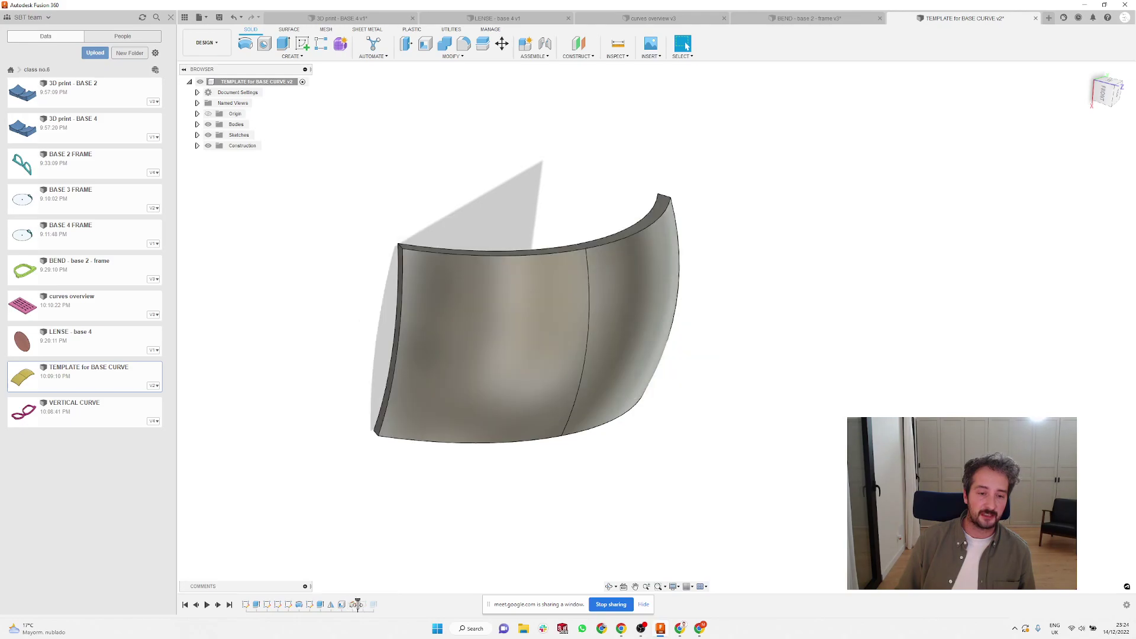
drag(392, 607, 382, 605)
shift+middle_drag(507, 257, 707, 289)
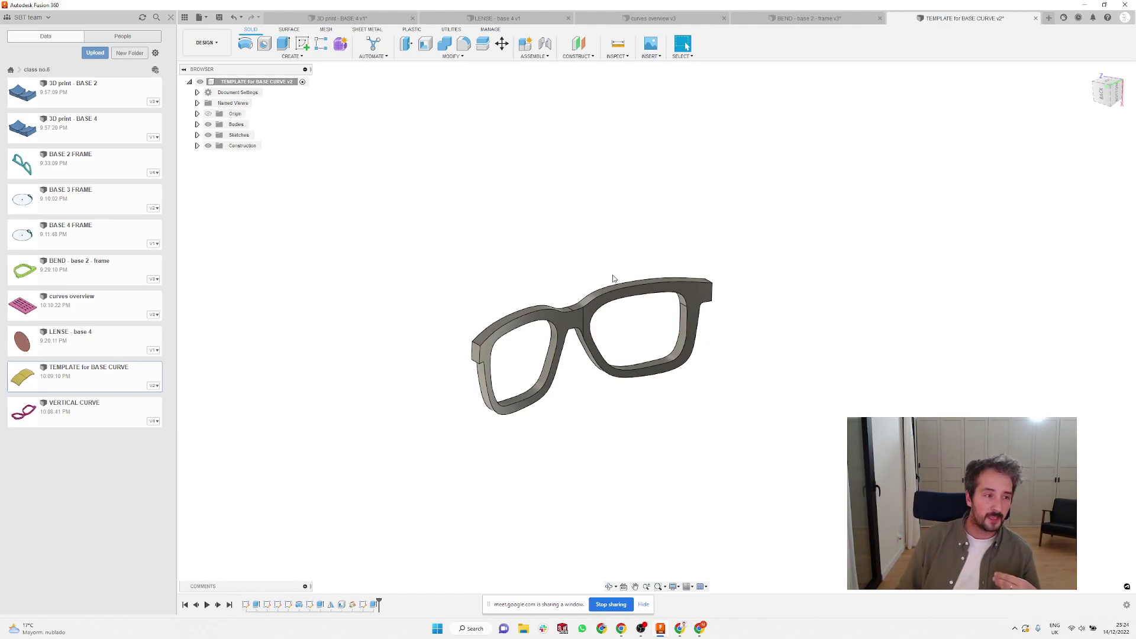
scroll(594, 293, up, 2)
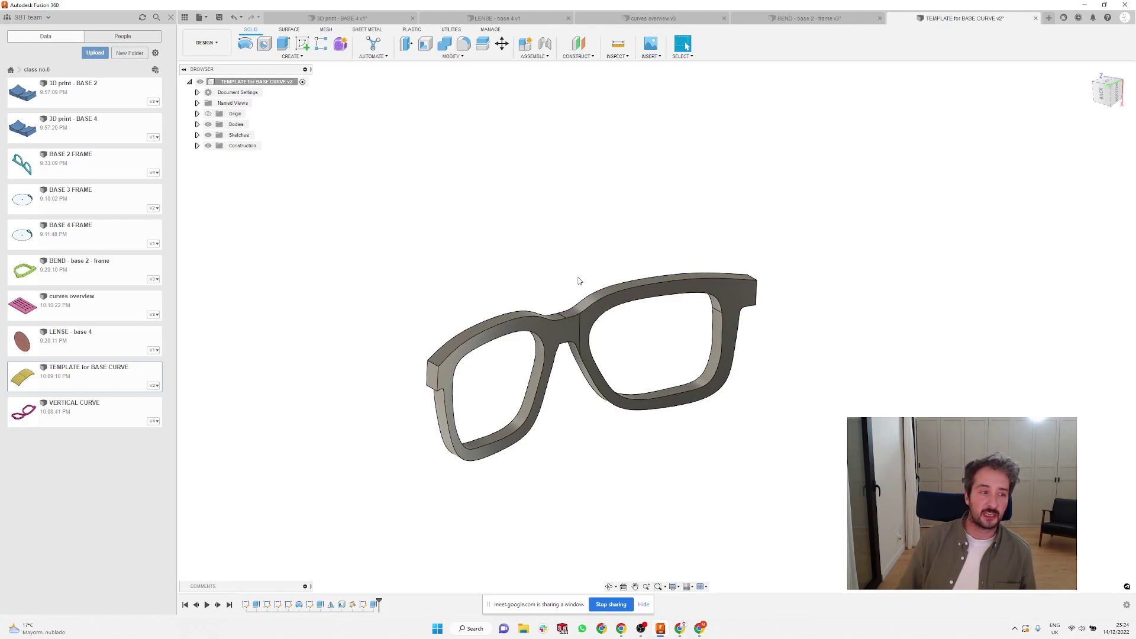
shift+middle_drag(562, 271, 632, 310)
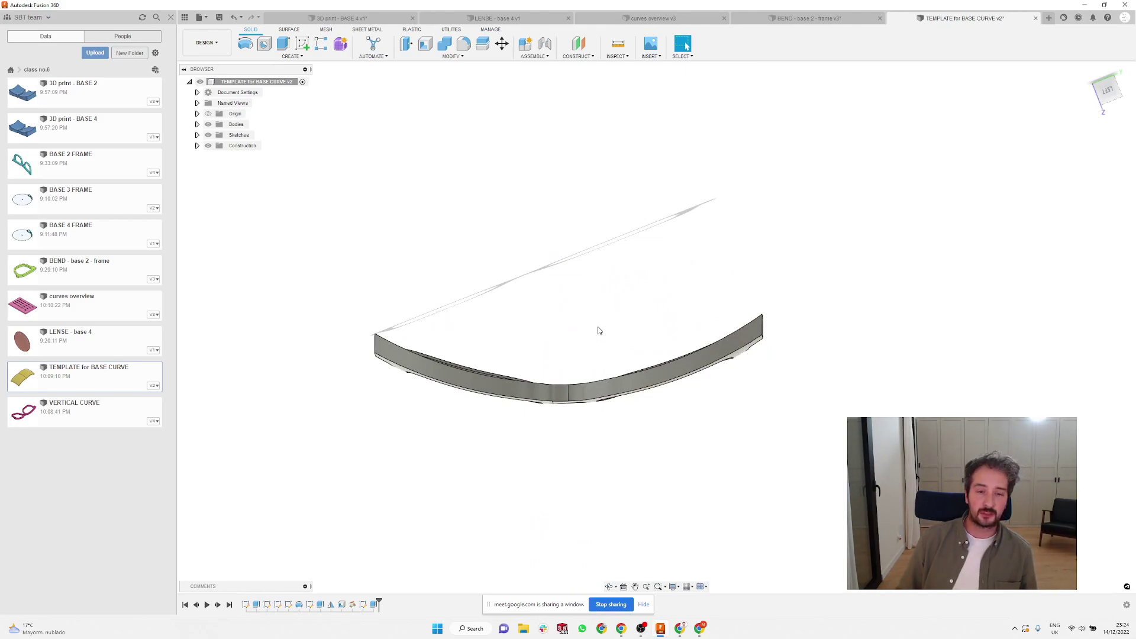
shift+middle_drag(599, 330, 496, 244)
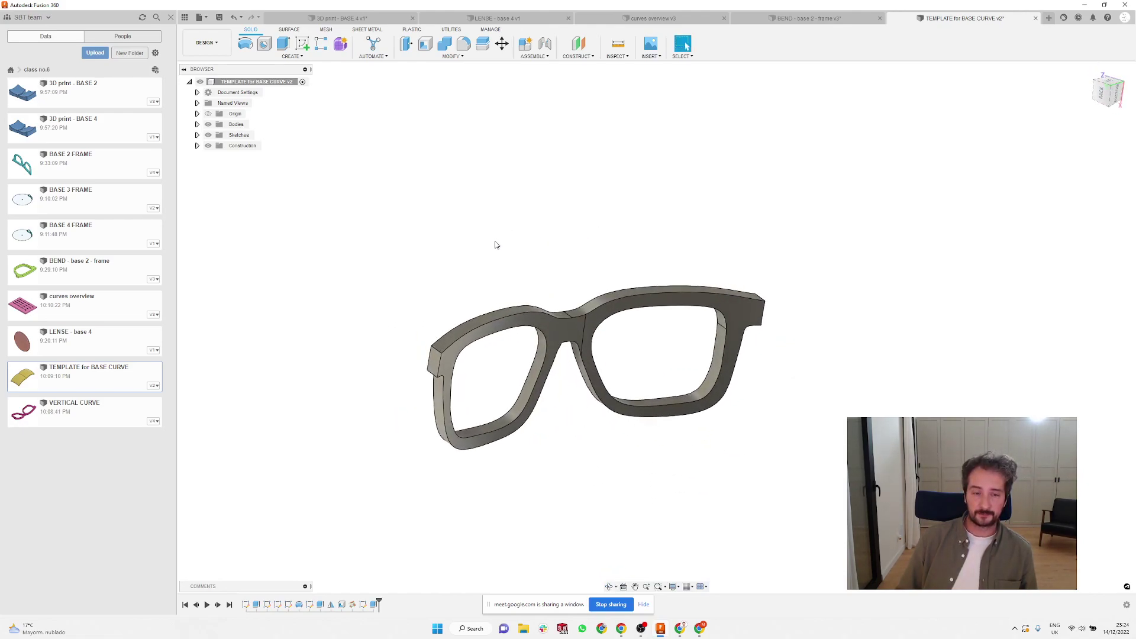
scroll(494, 245, down, 4)
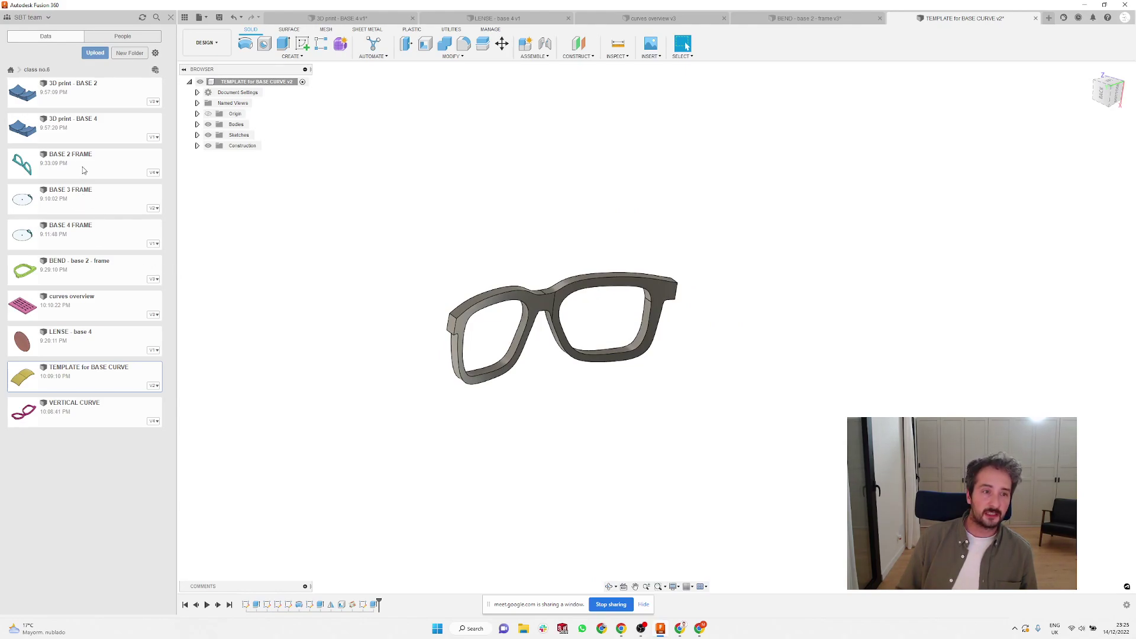
- Browse BASE 3 and BASE 4 FRAME in the Data Panel, then open and orbit BASE 2 FRAME
click(96, 202)
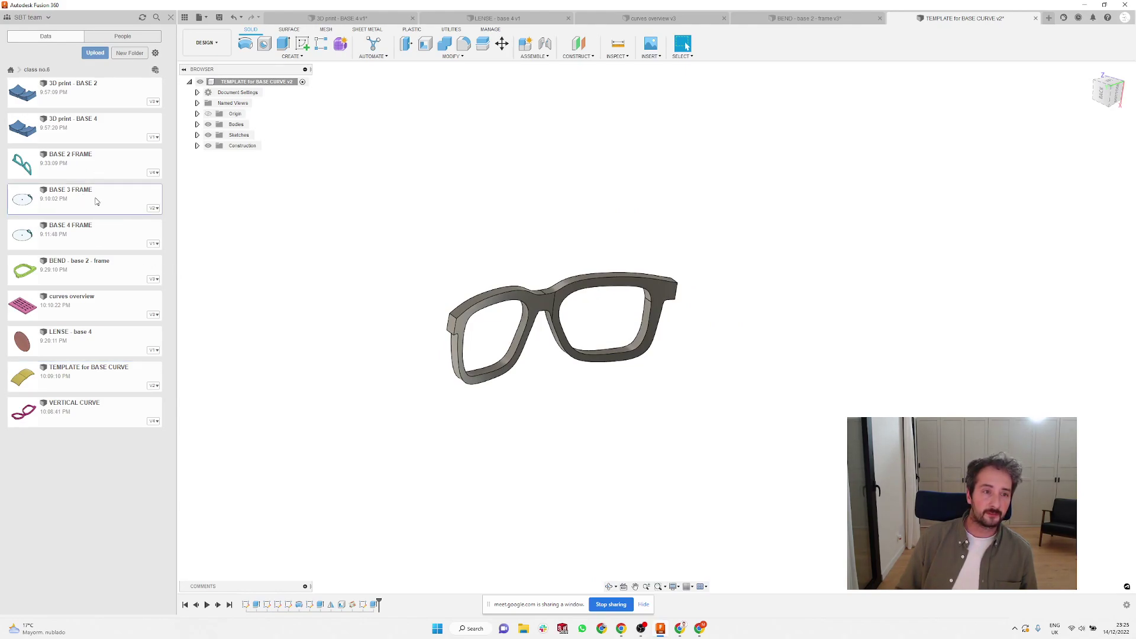
click(88, 244)
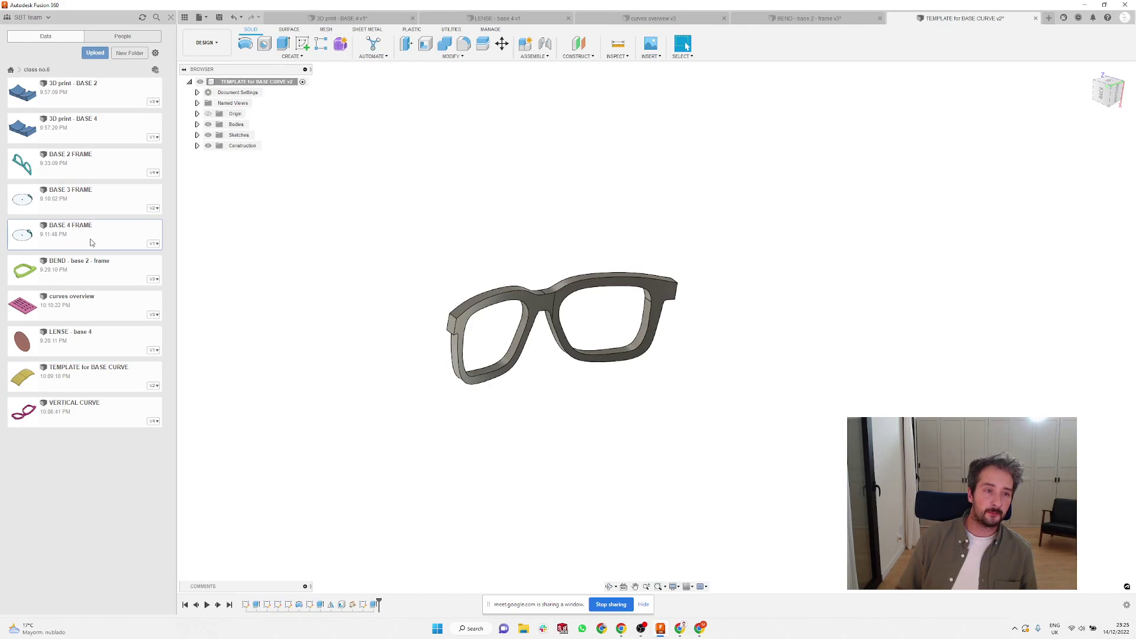
click(101, 206)
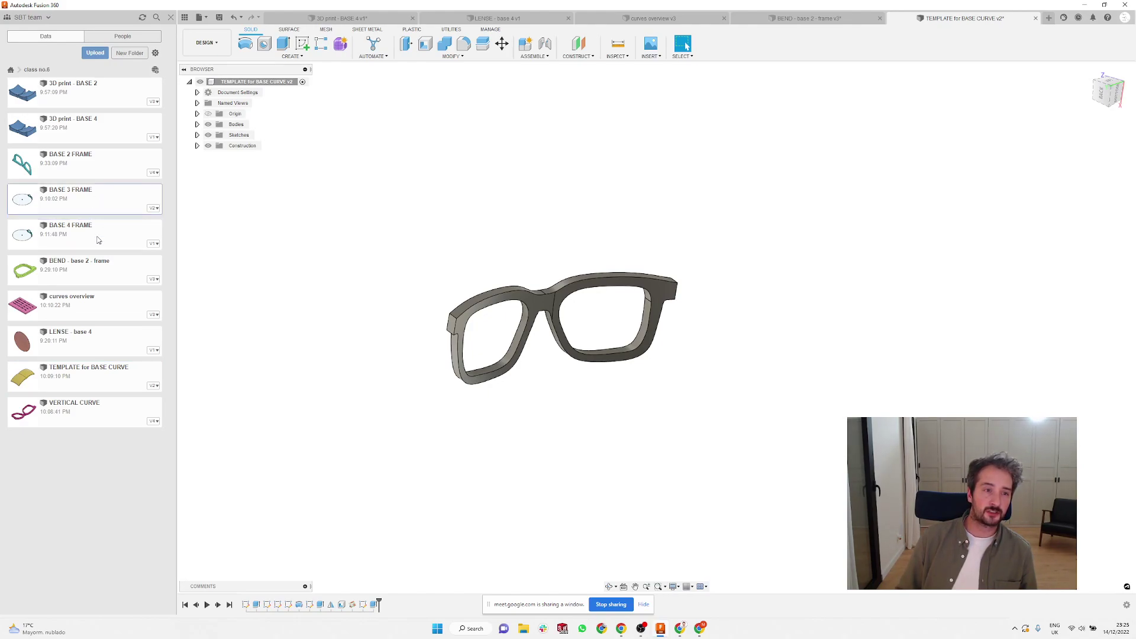
double_click(106, 176)
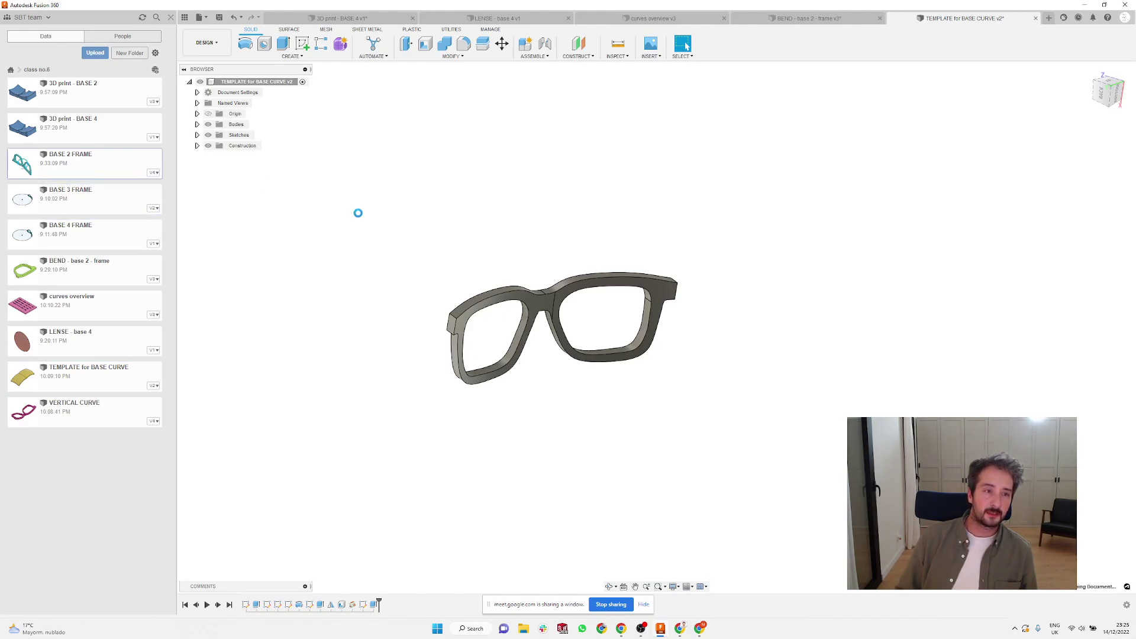
shift+middle_drag(670, 237, 586, 88)
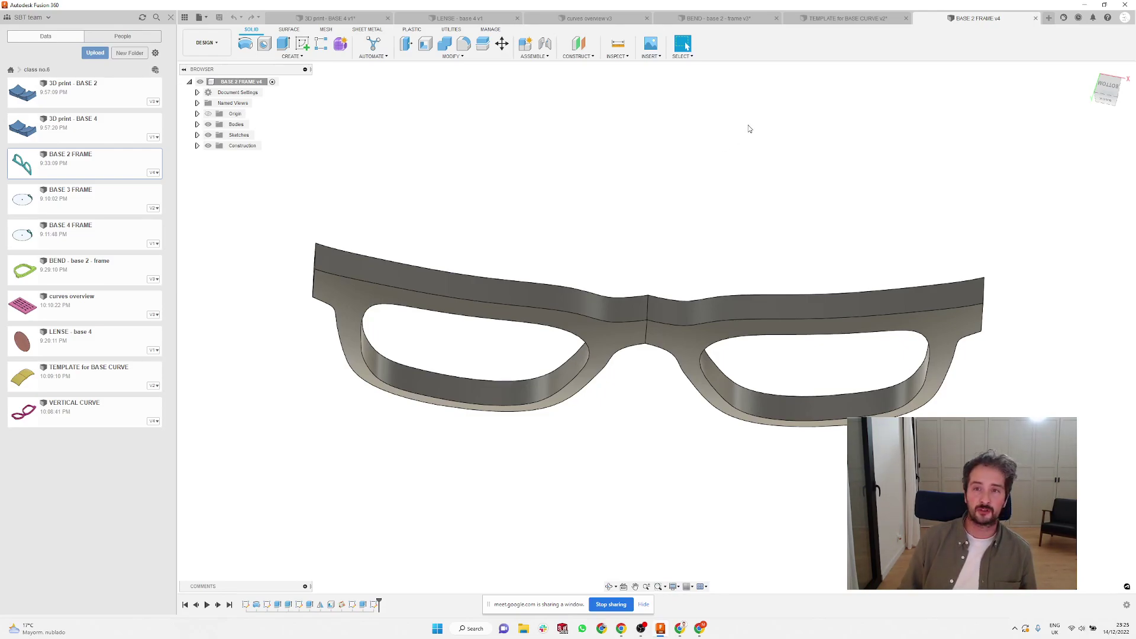
- Return to the TEMPLATE for BASE CURVE design and view the glasses from near the front
click(849, 18)
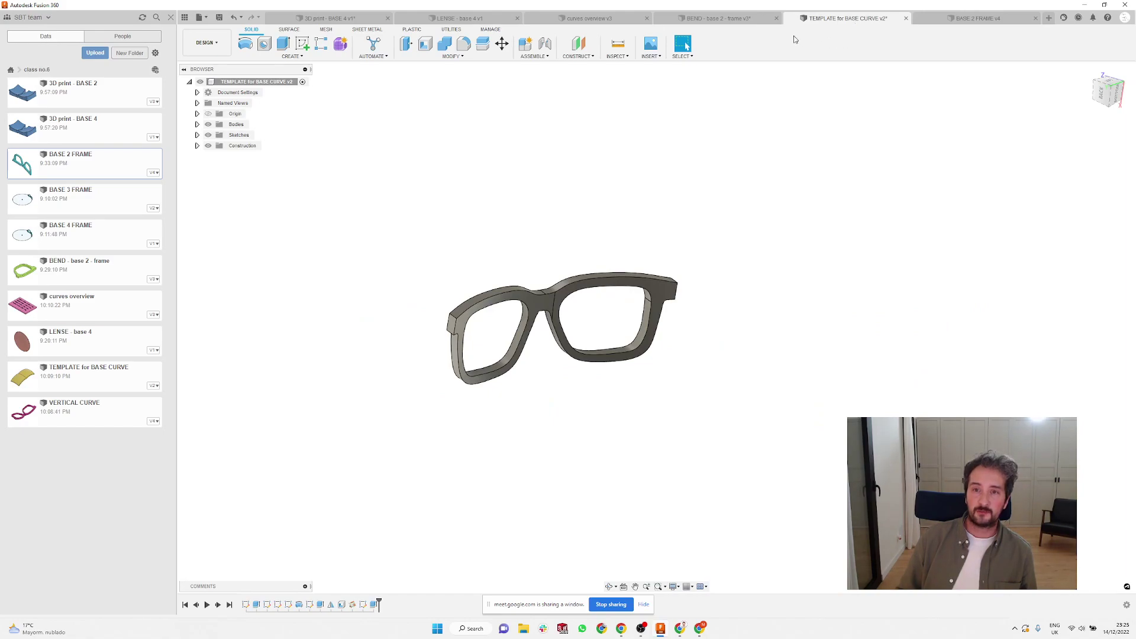
shift+middle_drag(407, 269, 537, 254)
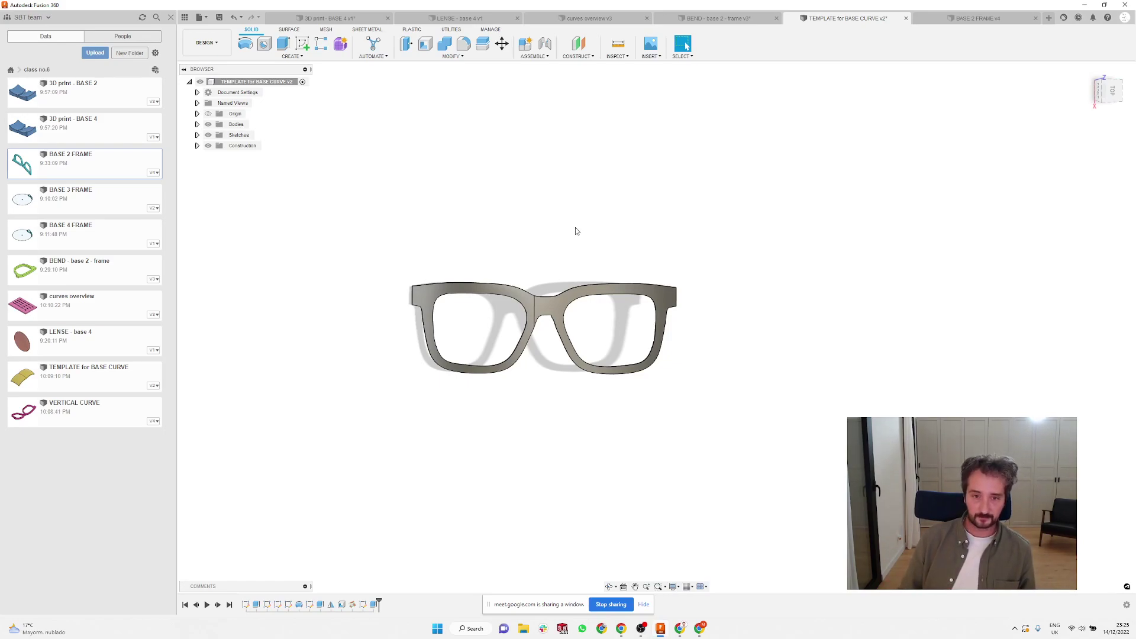
mouse_move(577, 230)
shift+middle_down()
mouse_move(548, 229)
mouse_move(563, 221)
mouse_move(564, 263)
mouse_move(568, 226)
mouse_move(557, 239)
shift+middle_up()
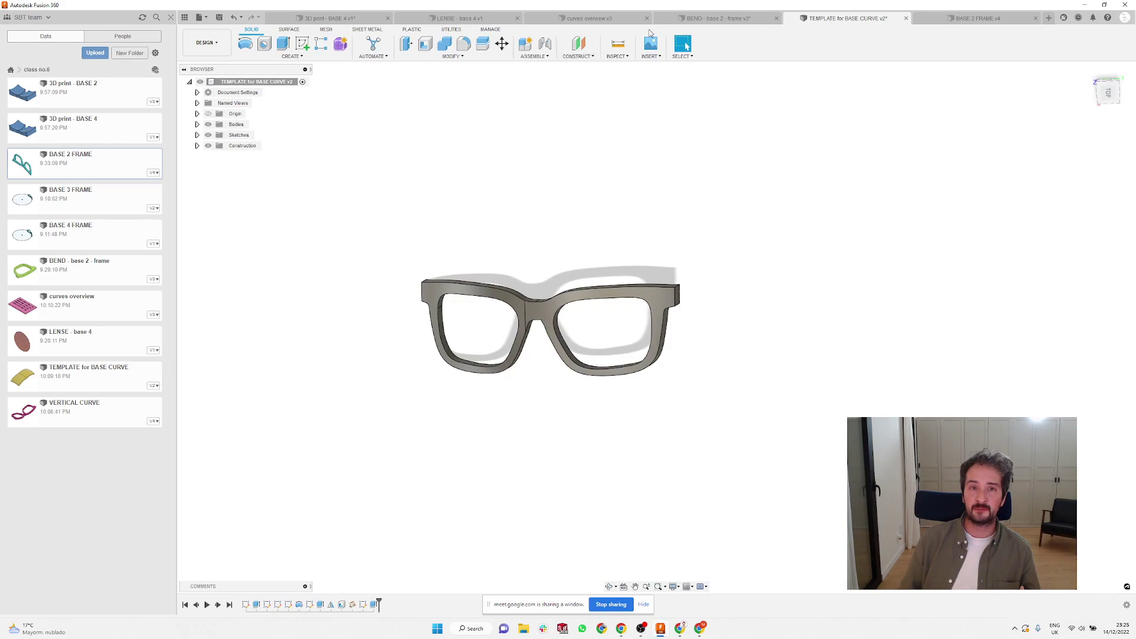
- Switch through the BEND, curves overview and LENSE tabs to 3D print - BASE 4 and inspect its bases
click(744, 22)
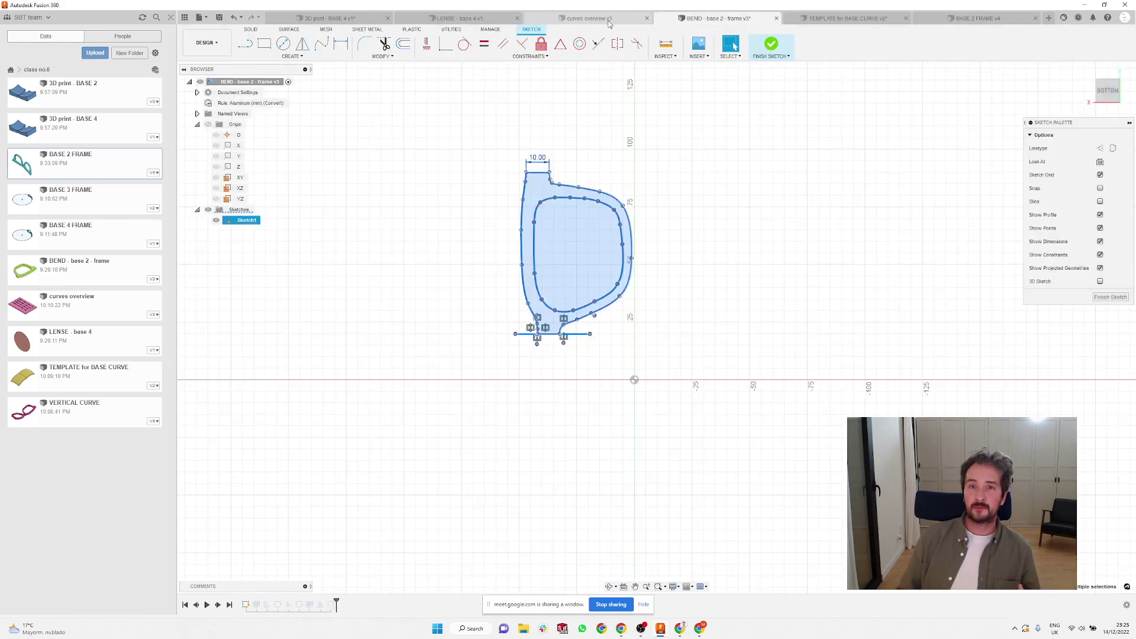
click(610, 20)
click(467, 19)
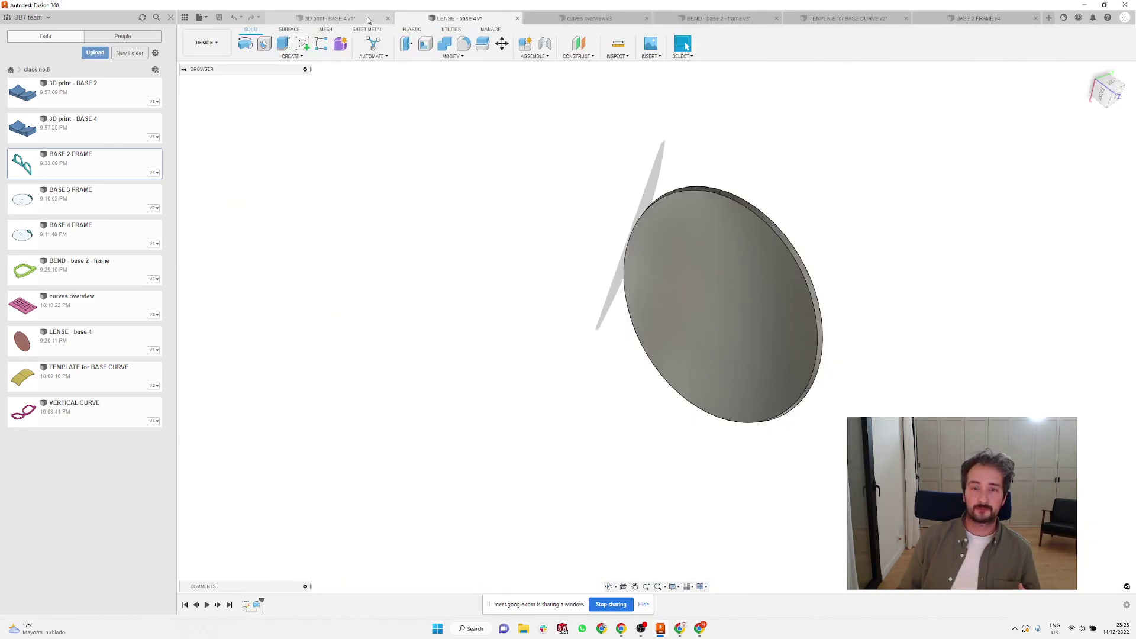
click(368, 20)
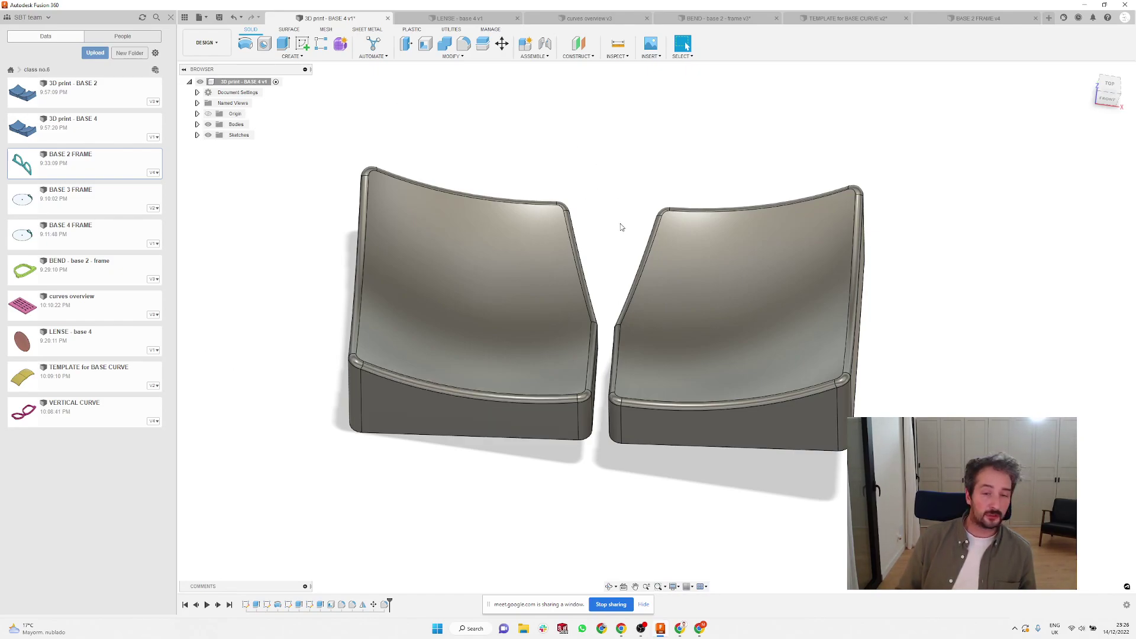
shift+middle_drag(619, 226, 601, 209)
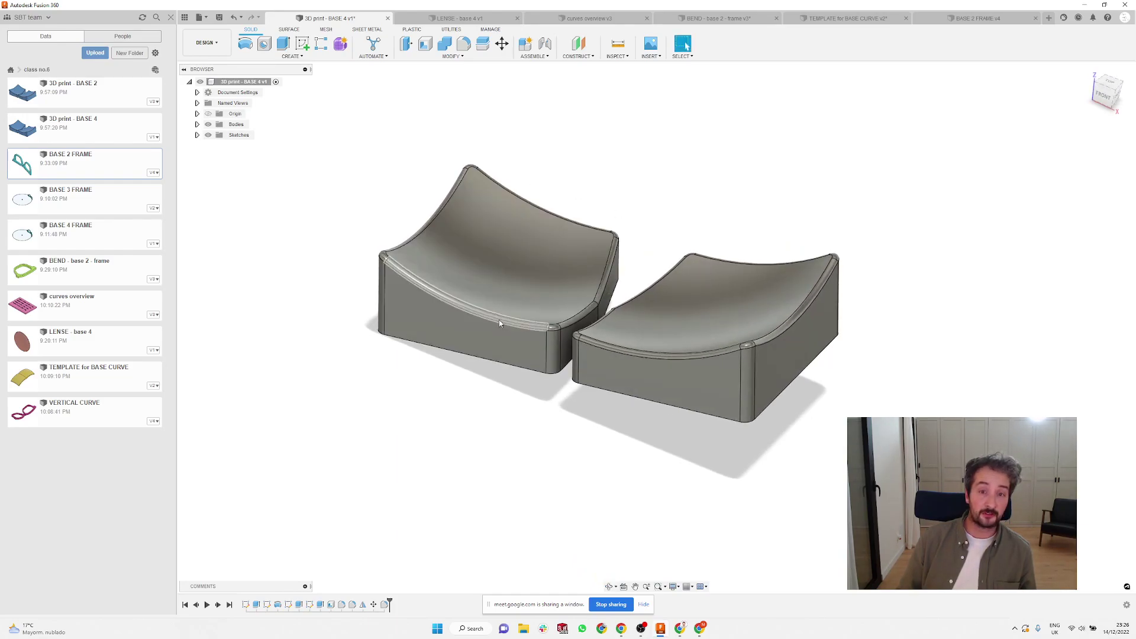
scroll(580, 204, up, 2)
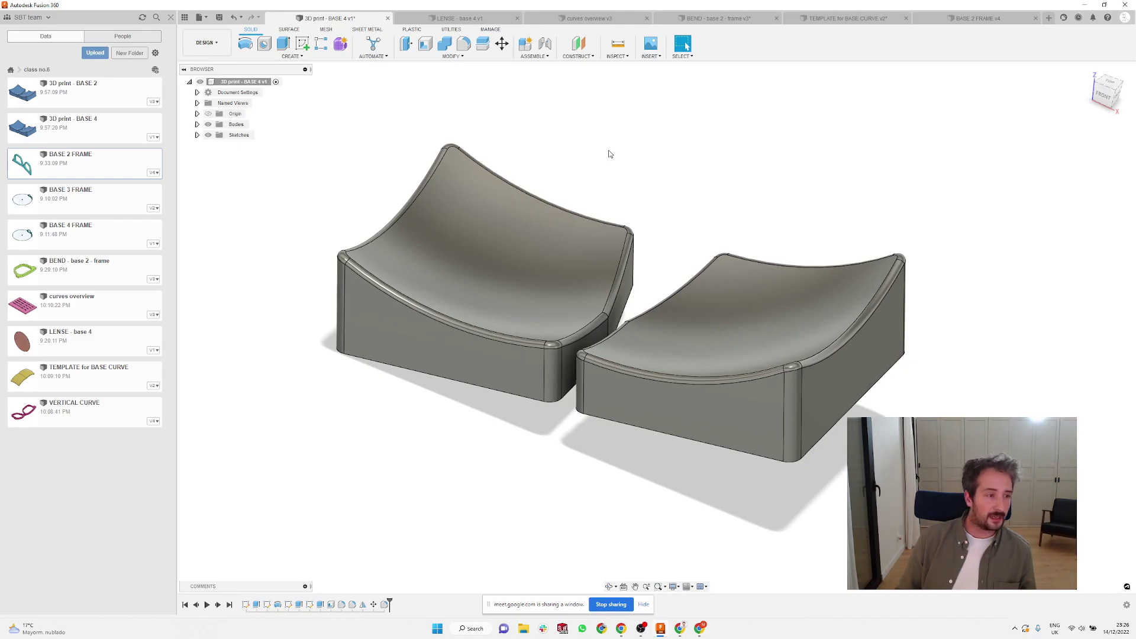
scroll(667, 172, down, 2)
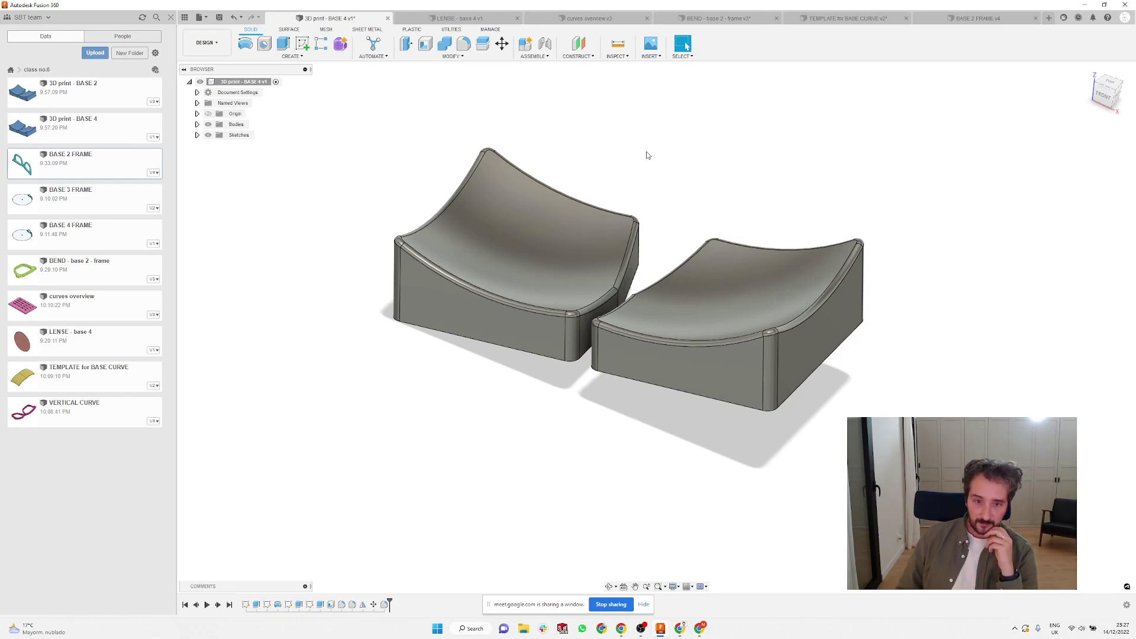
- Inspect the BASE 4 printing blocks from the front, then switch to LENSE - base 4 and the curves overview
scroll(665, 189, up, 3)
scroll(660, 183, down, 3)
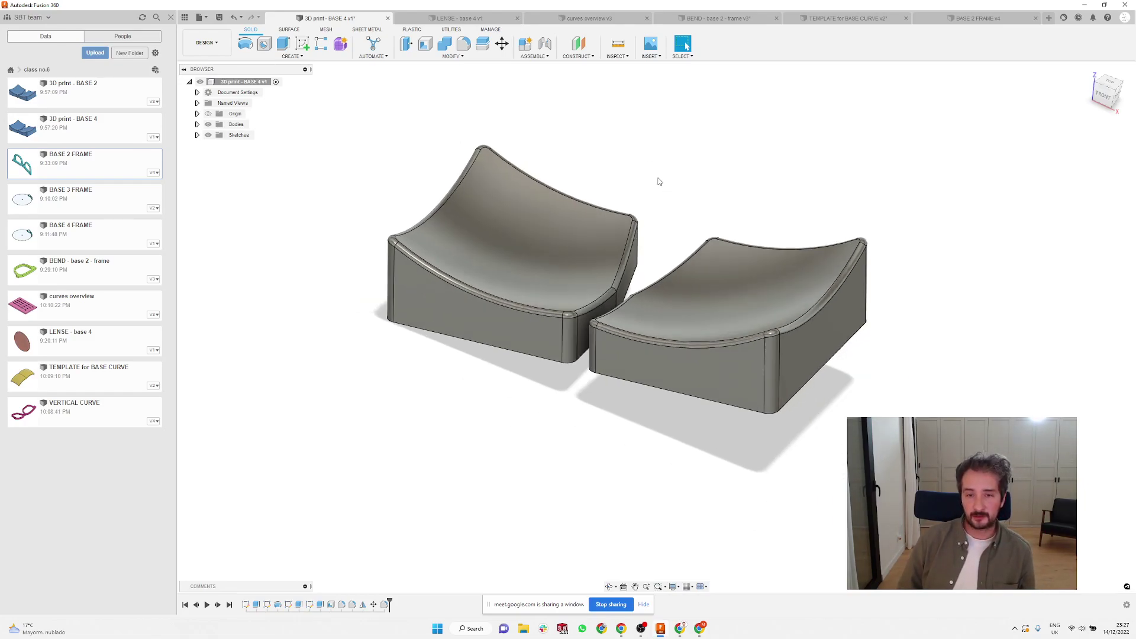
mouse_move(660, 182)
shift+middle_down()
mouse_move(634, 236)
mouse_move(653, 151)
mouse_move(626, 157)
mouse_move(641, 176)
shift+middle_up()
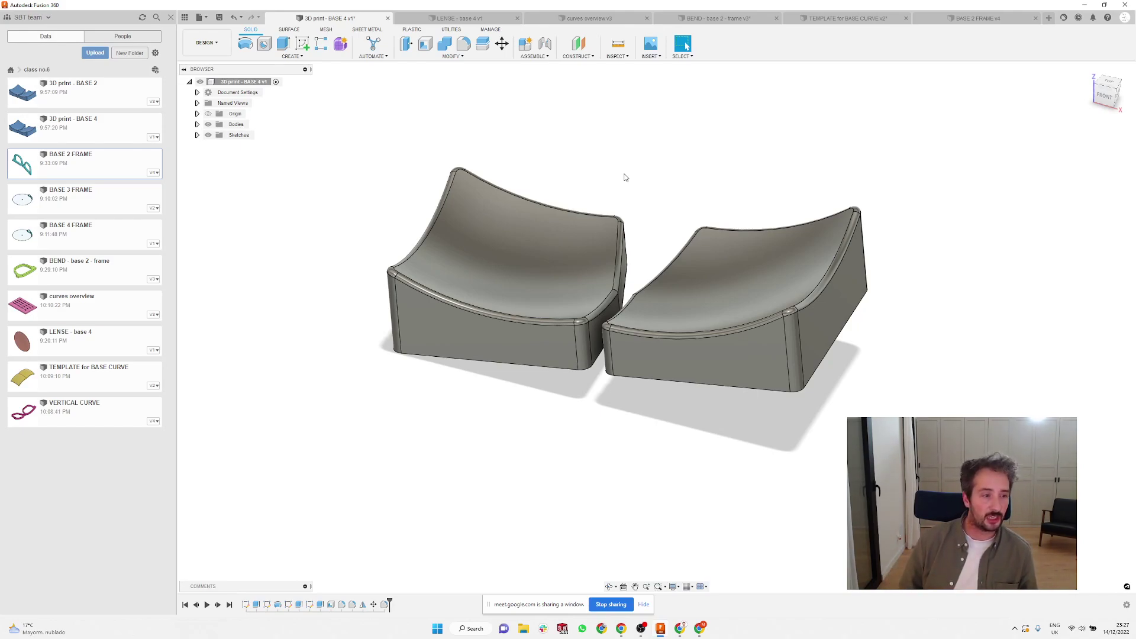
click(467, 20)
click(589, 18)
- Switch to TEMPLATE for BASE CURVE v2 and view the glasses from above and the side
click(692, 19)
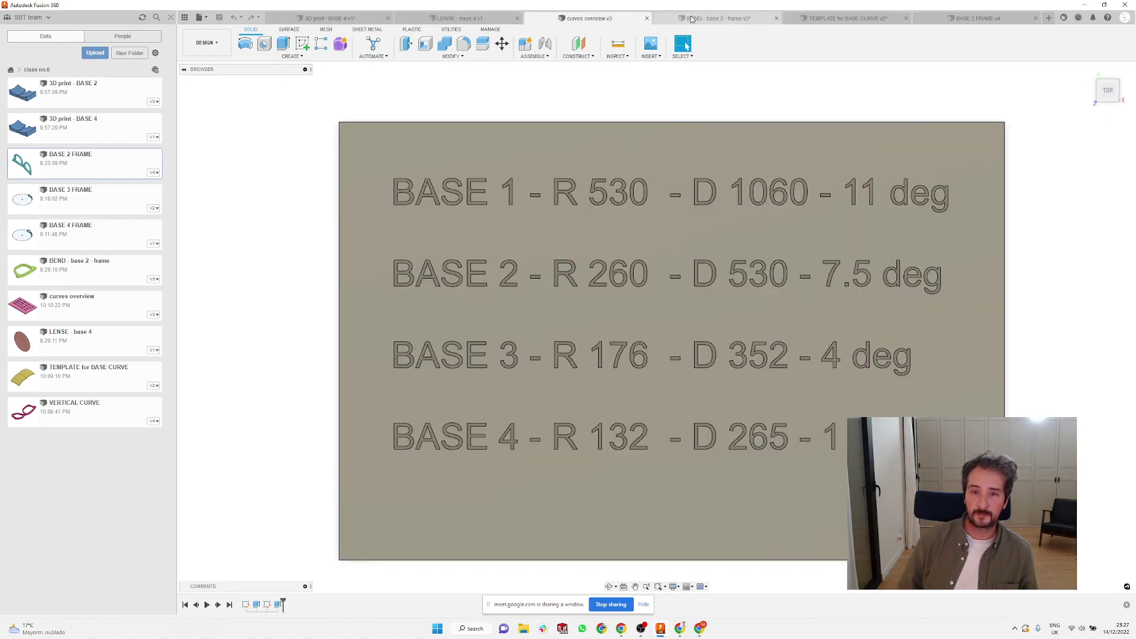
click(825, 19)
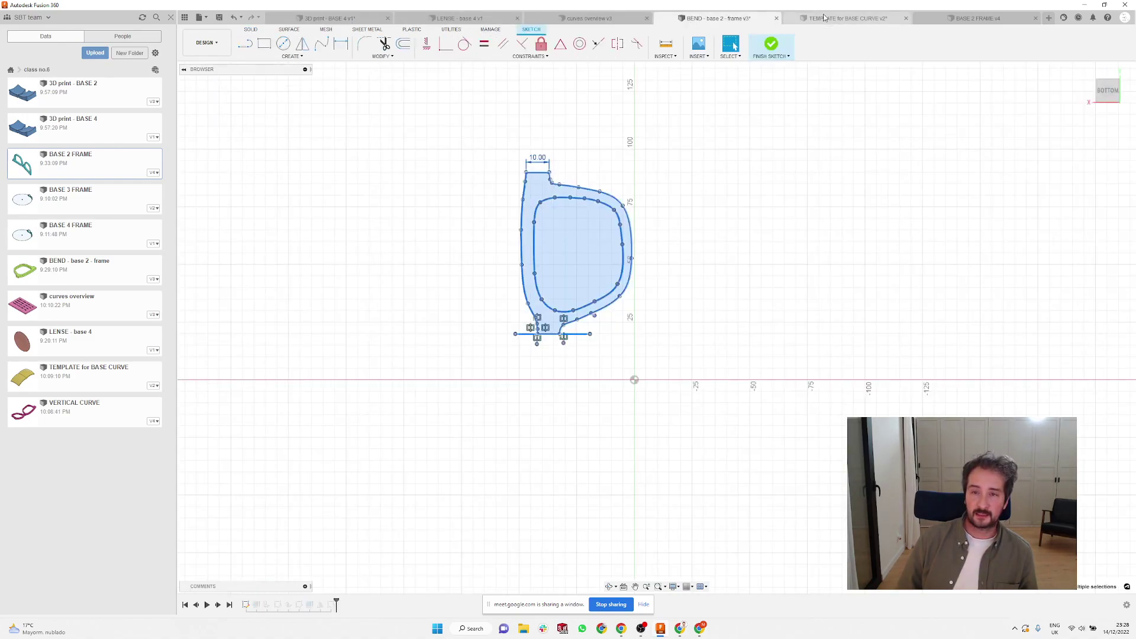
scroll(649, 210, up, 2)
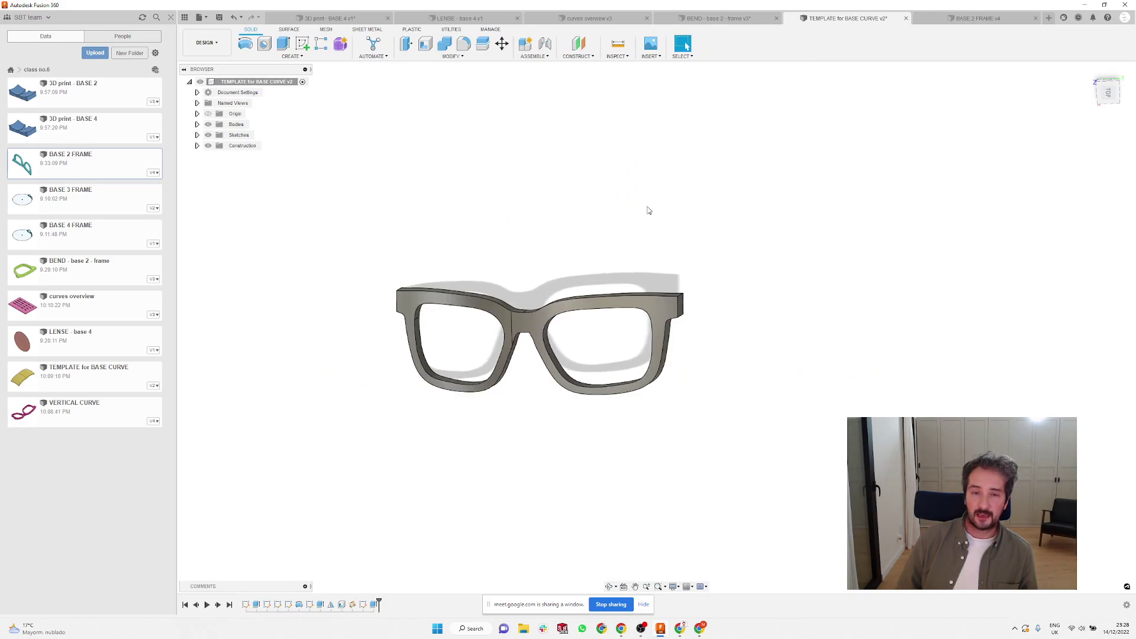
shift+middle_drag(647, 208, 655, 241)
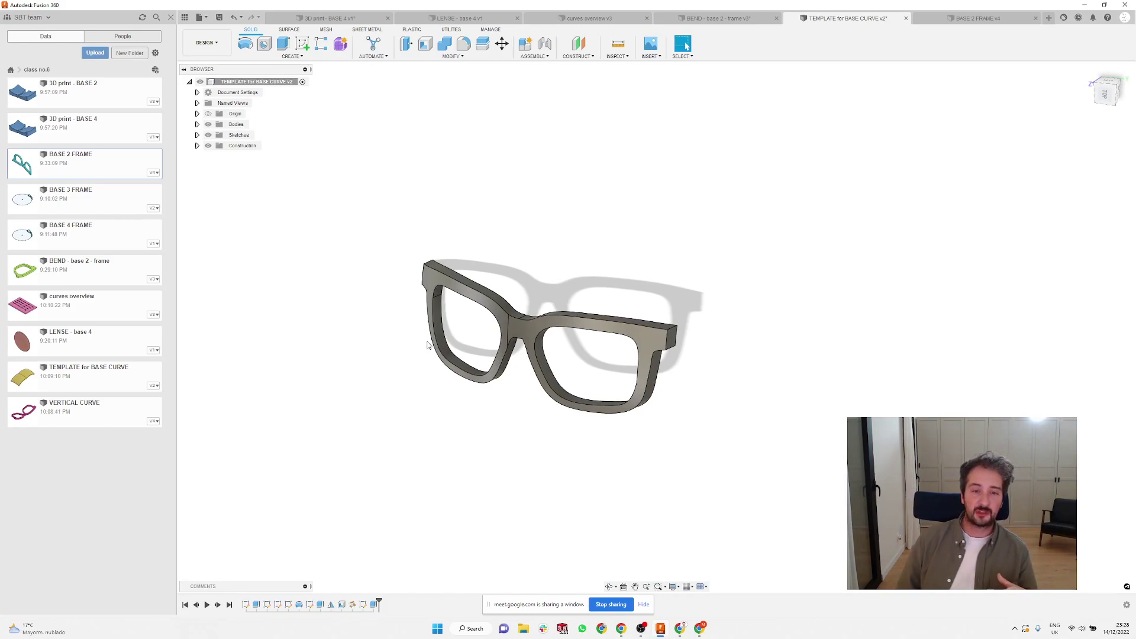
scroll(429, 345, up, 2)
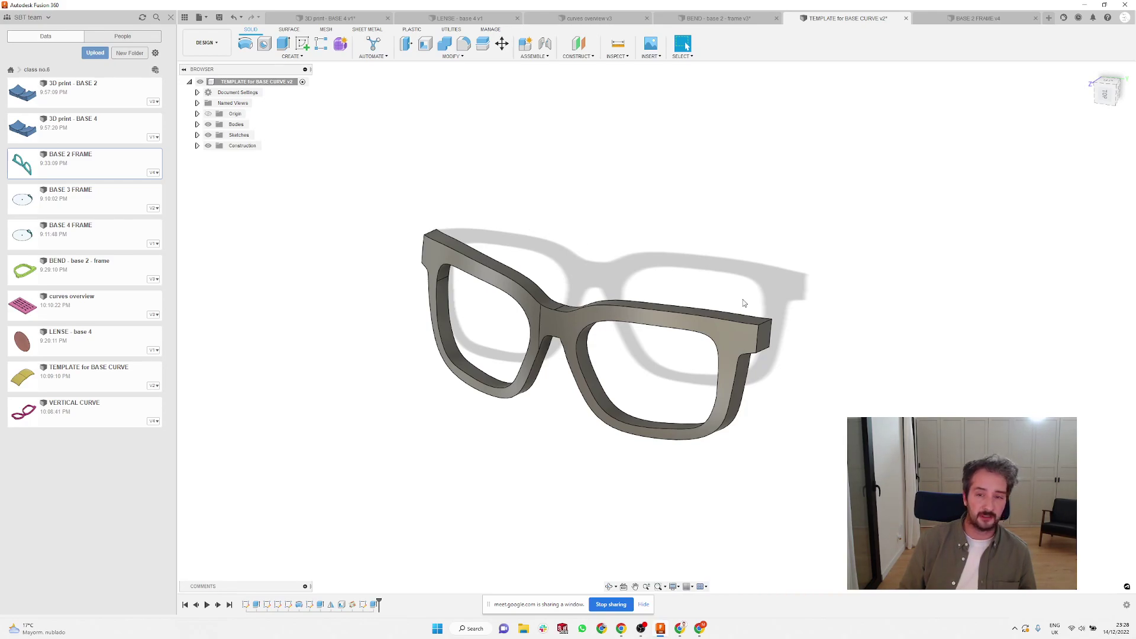
scroll(738, 320, up, 3)
scroll(711, 200, down, 3)
shift+middle_drag(711, 200, 593, 217)
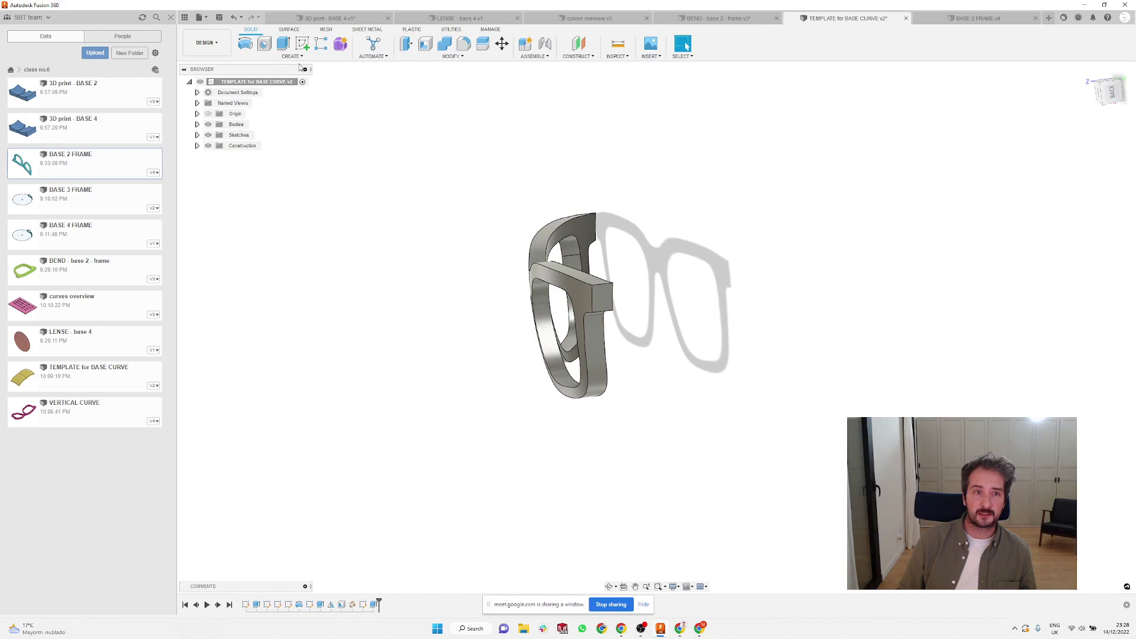
- Start a sketch on the chosen plane and draw a long, thin closed temple profile from the frame's top outer corner
click(303, 41)
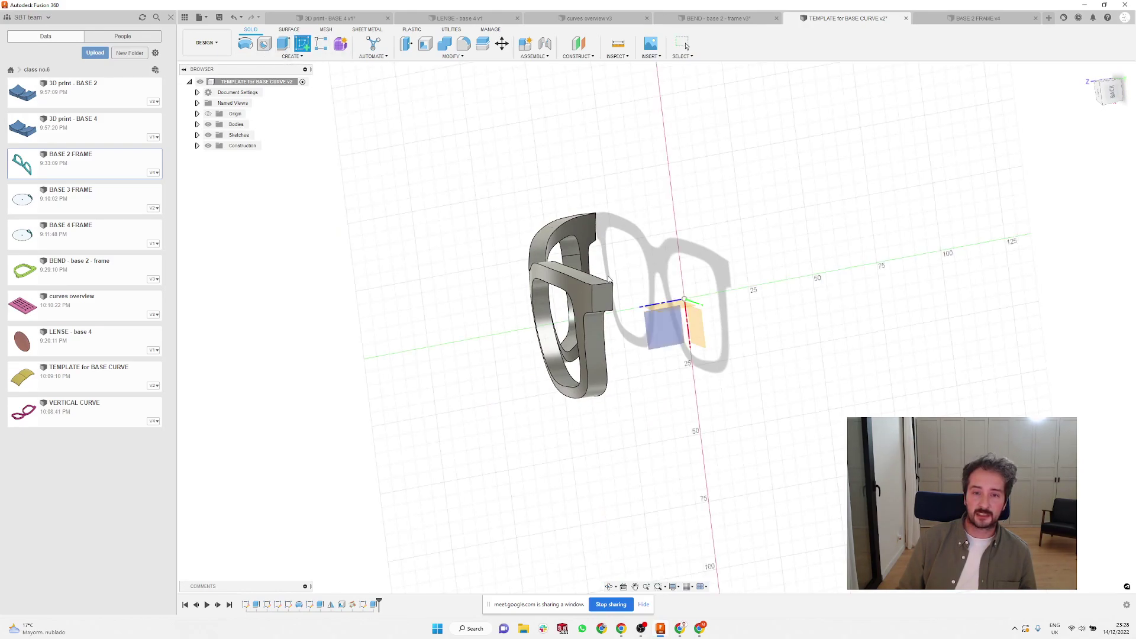
click(736, 329)
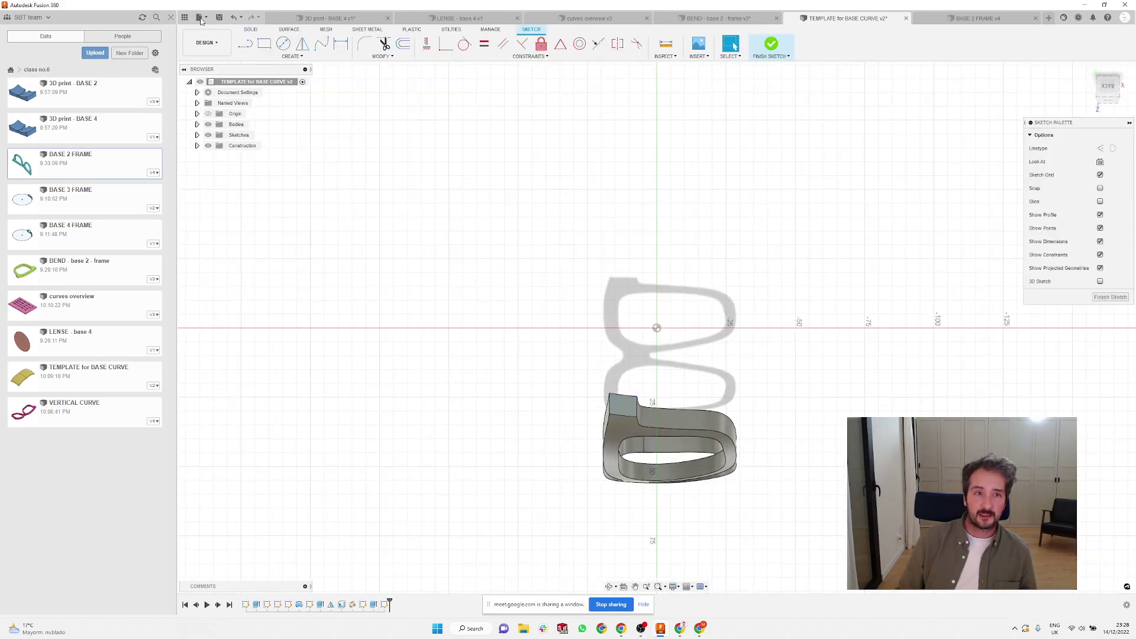
click(245, 43)
click(611, 393)
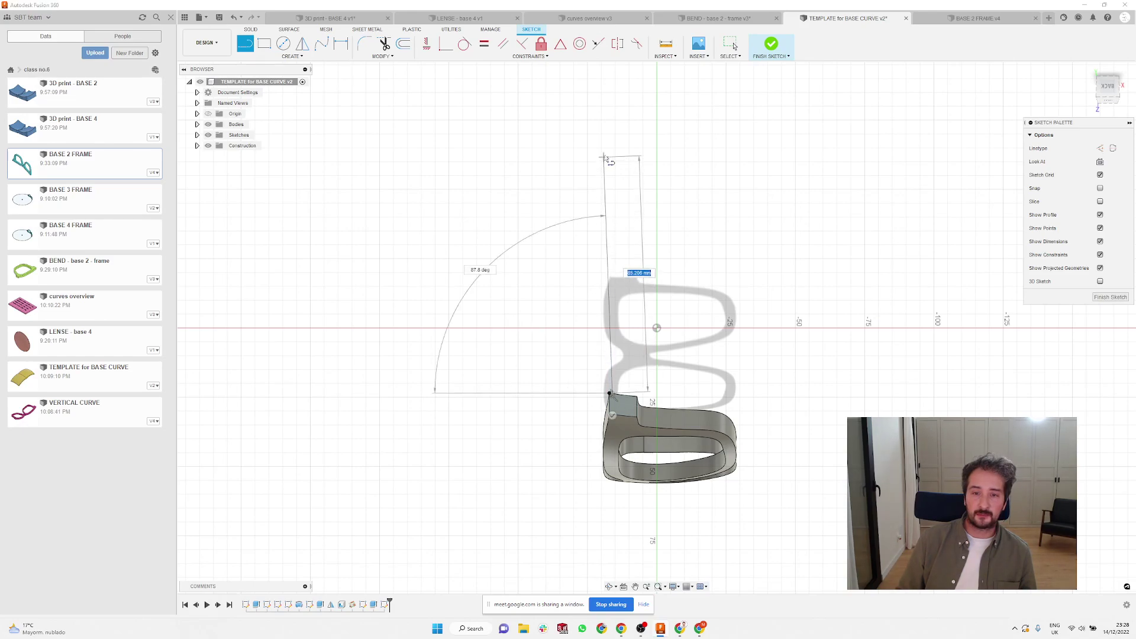
click(623, 80)
click(637, 397)
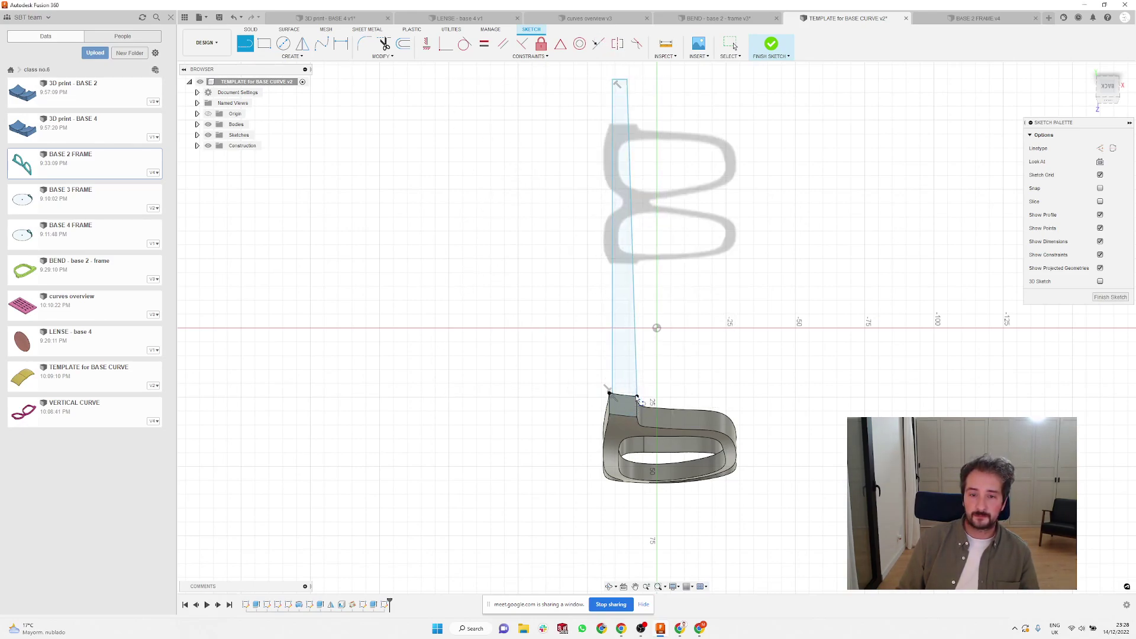
key(Escape)
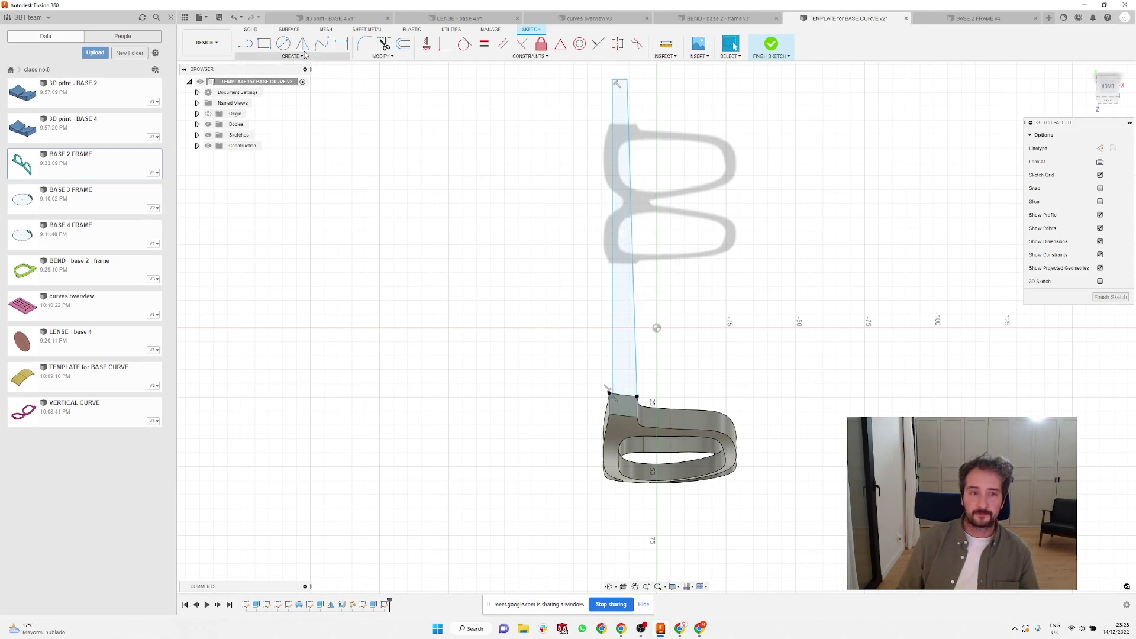
- Extrude the temple profile 20 mm as a new solid arm from the frame's end
click(251, 30)
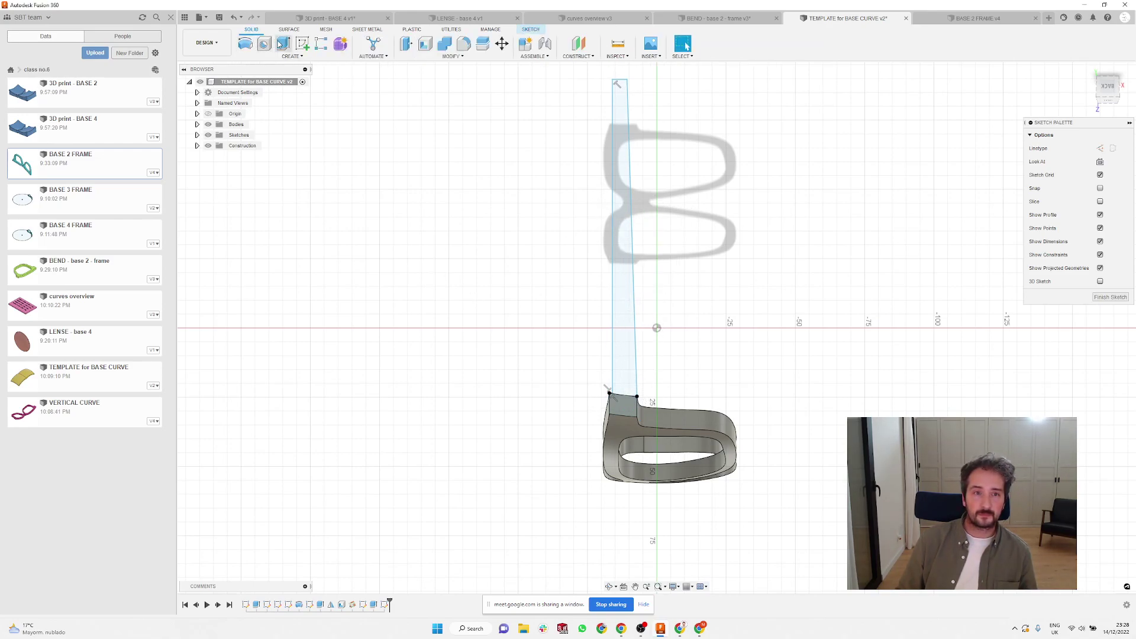
click(284, 43)
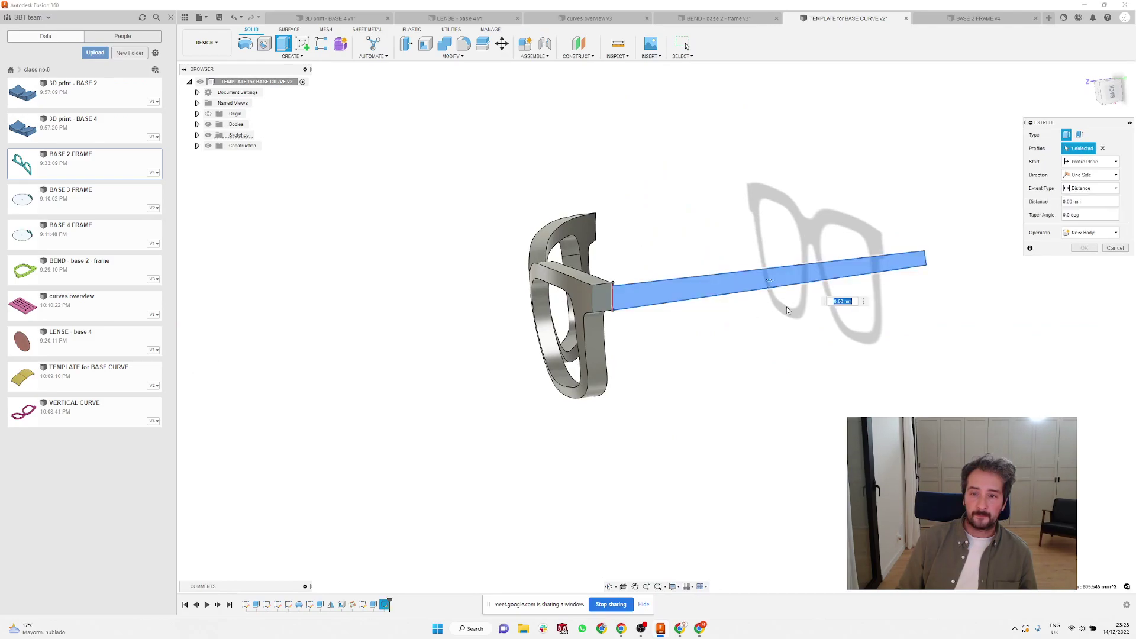
middle_drag(767, 236, 813, 277)
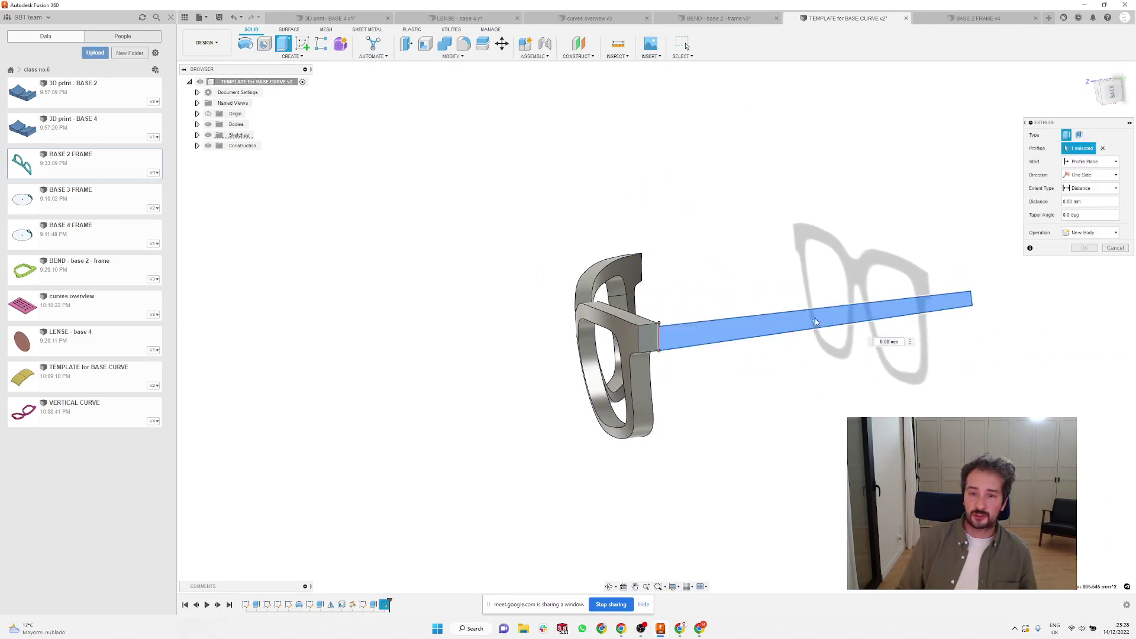
click(792, 308)
shift+middle_drag(781, 315, 727, 259)
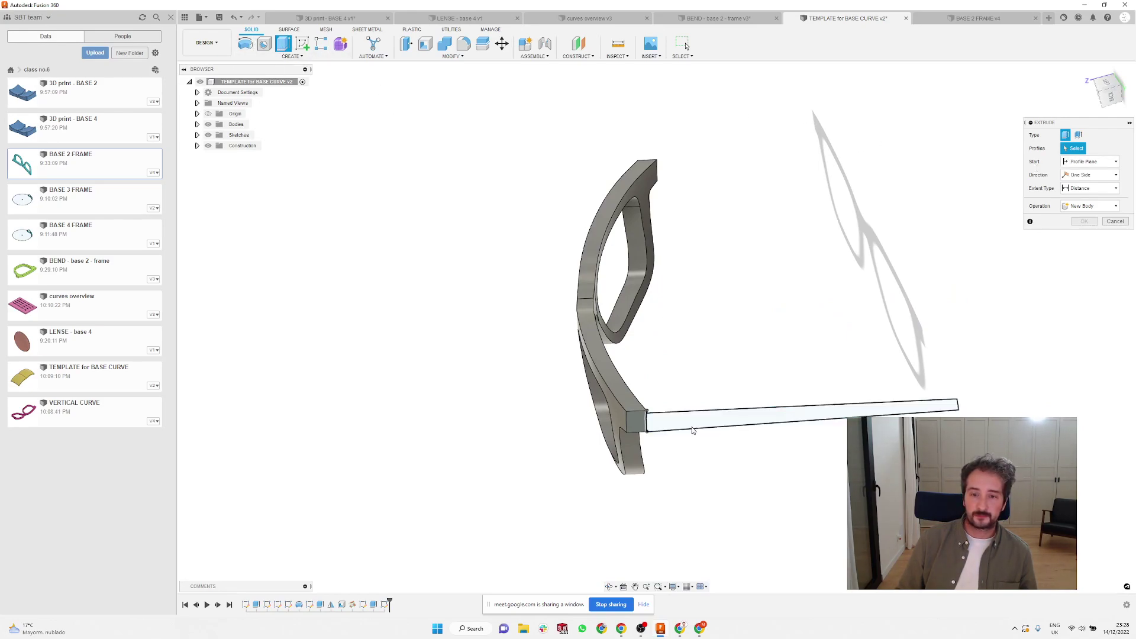
click(719, 414)
text(20)
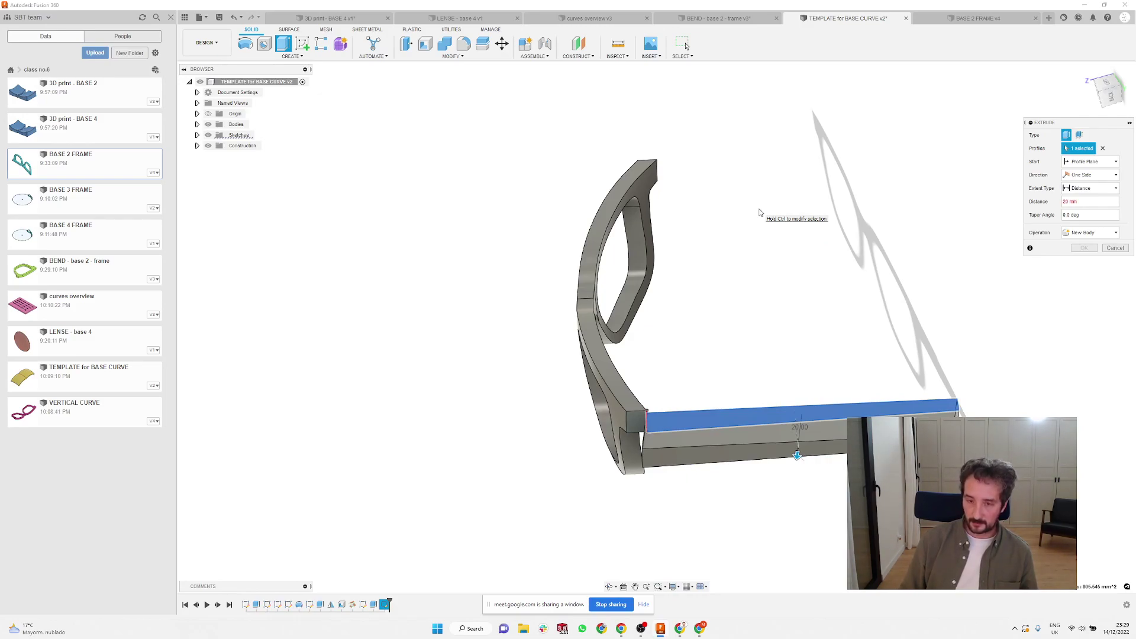
text(-4)
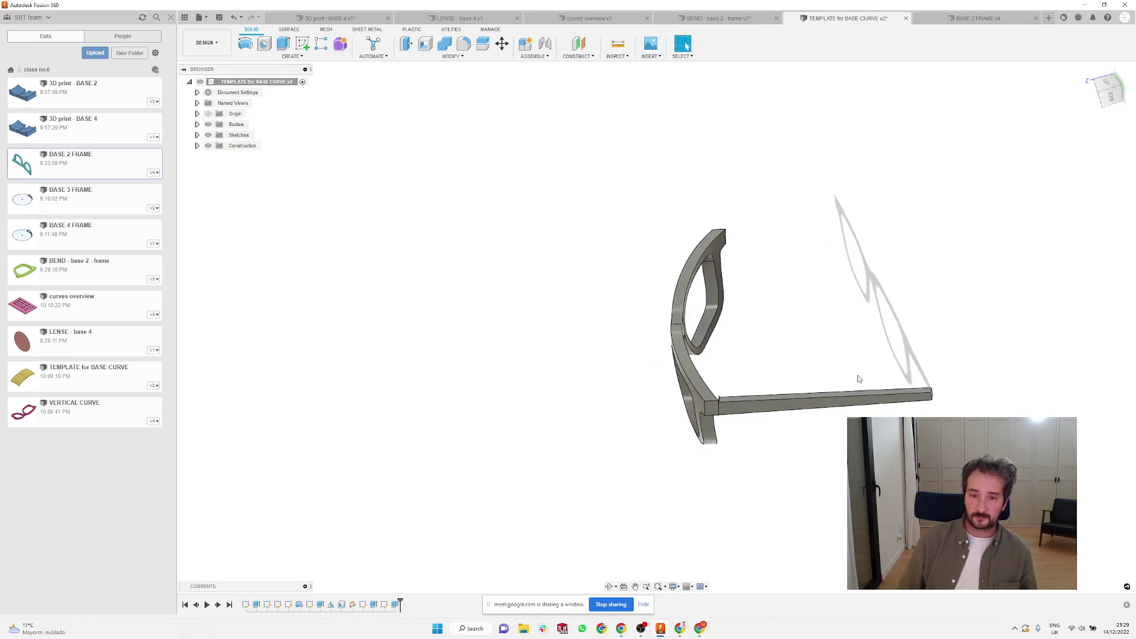
shift+middle_drag(858, 381, 710, 302)
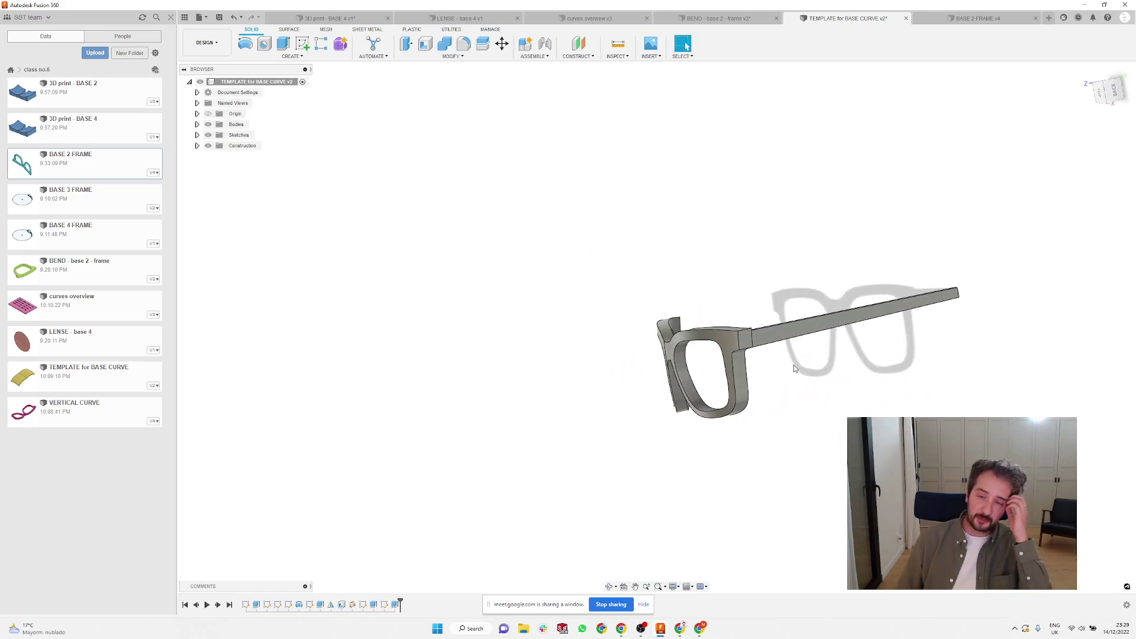
scroll(792, 365, up, 2)
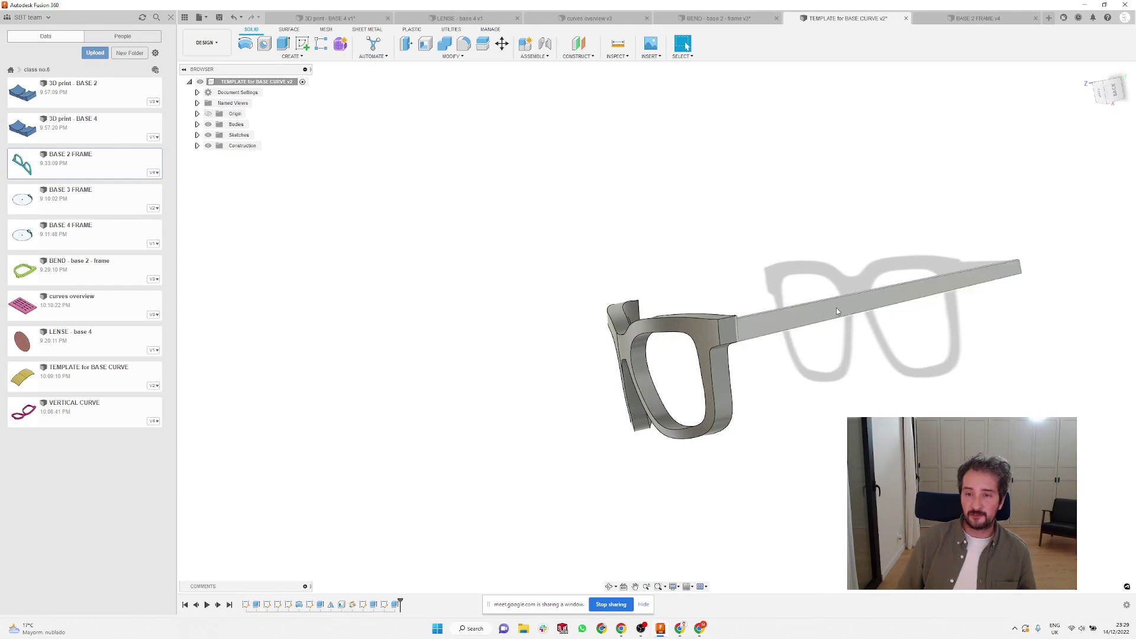
- In the temple sketch, pull the top-right vertex outward and delete the left edge line
double_click(383, 604)
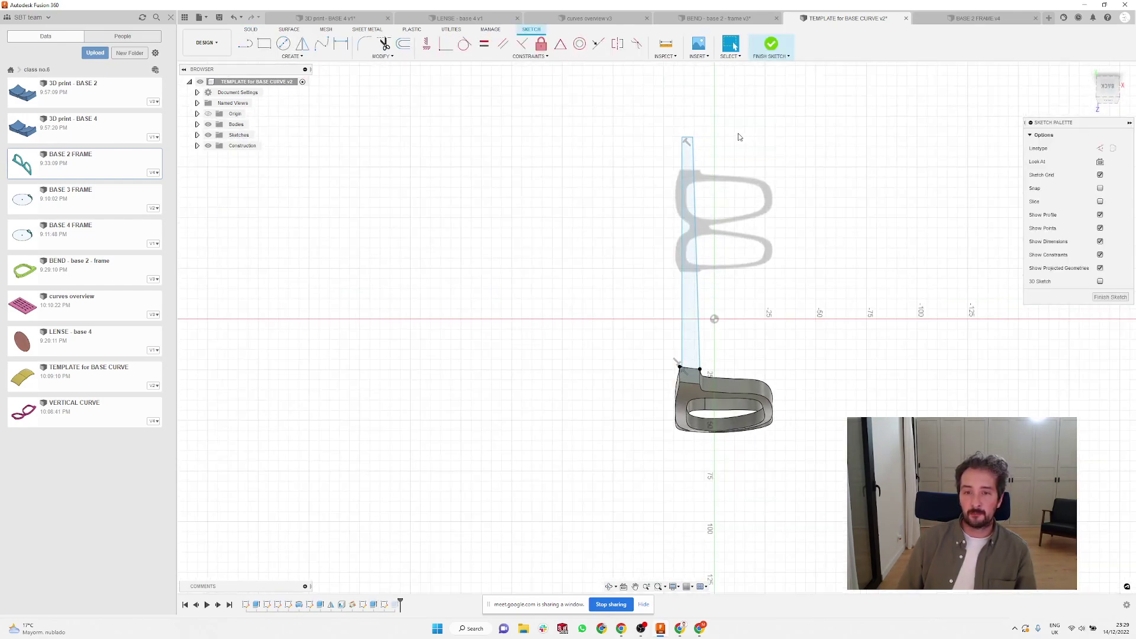
mouse_move(693, 139)
mouse_down()
mouse_move(722, 141)
mouse_move(690, 144)
mouse_up()
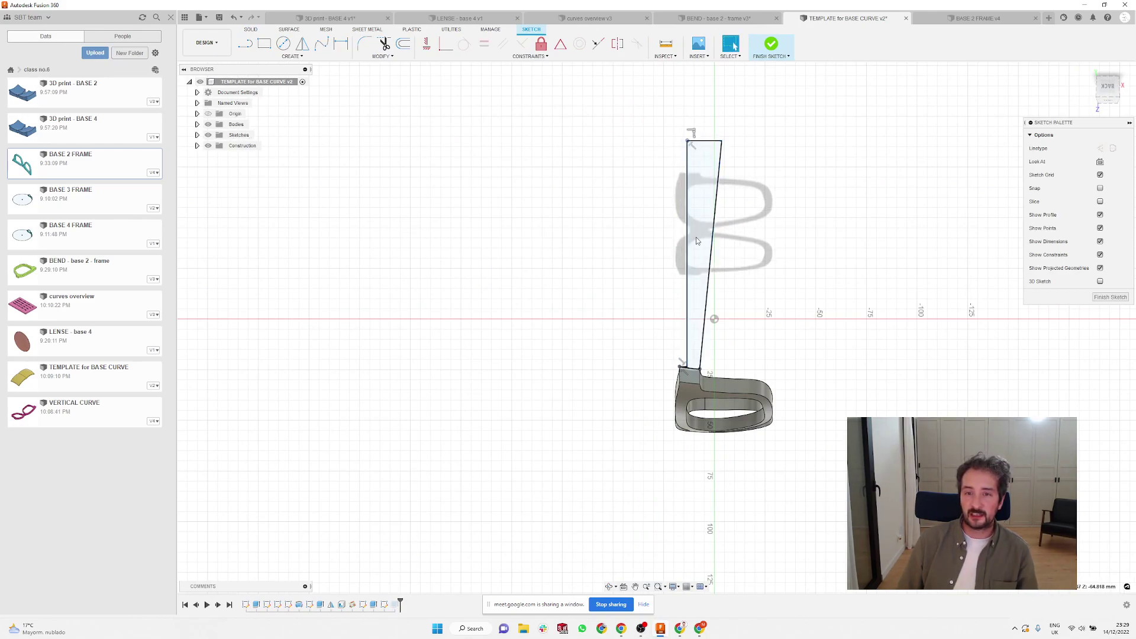
click(684, 248)
key(Delete)
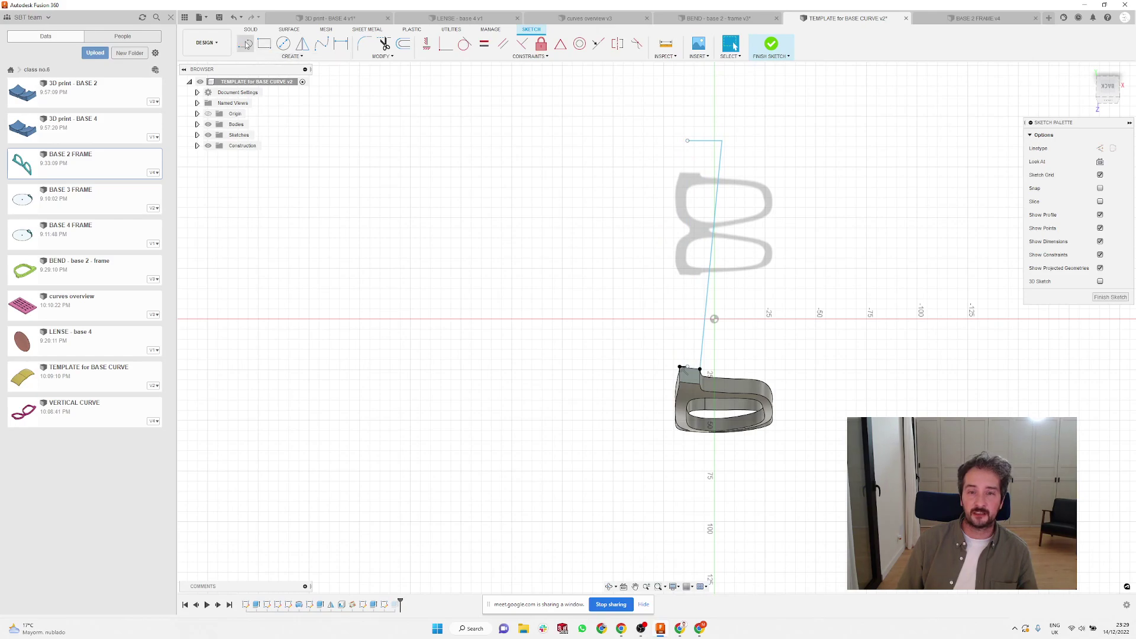
- Redraw the left edge from the lower corner to the loose top point and finish the sketch
click(245, 43)
click(680, 367)
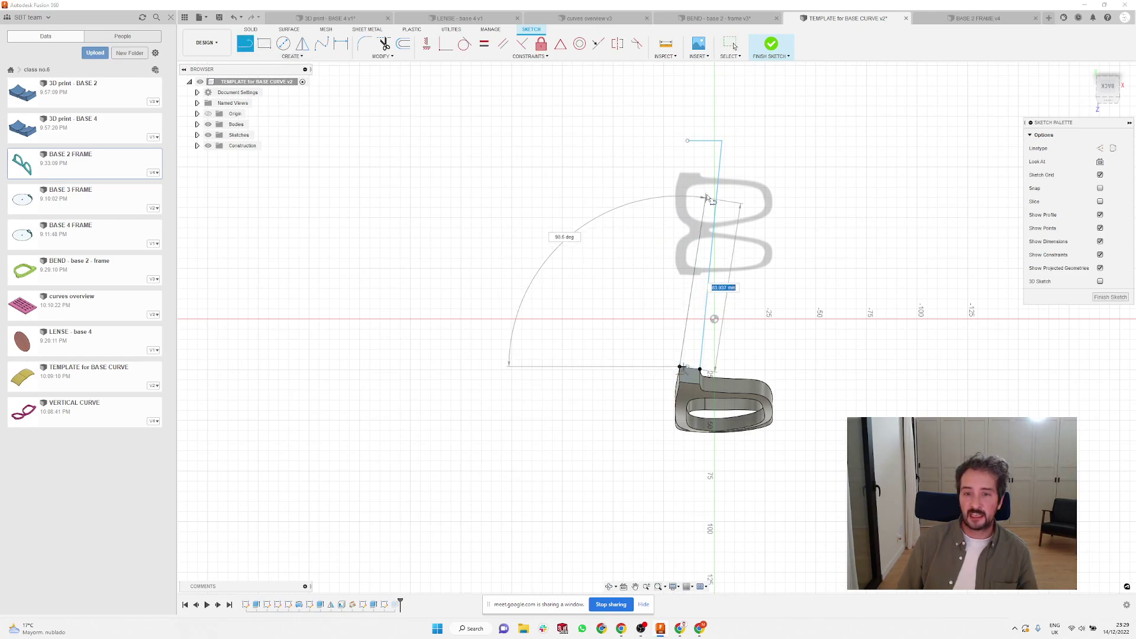
click(716, 141)
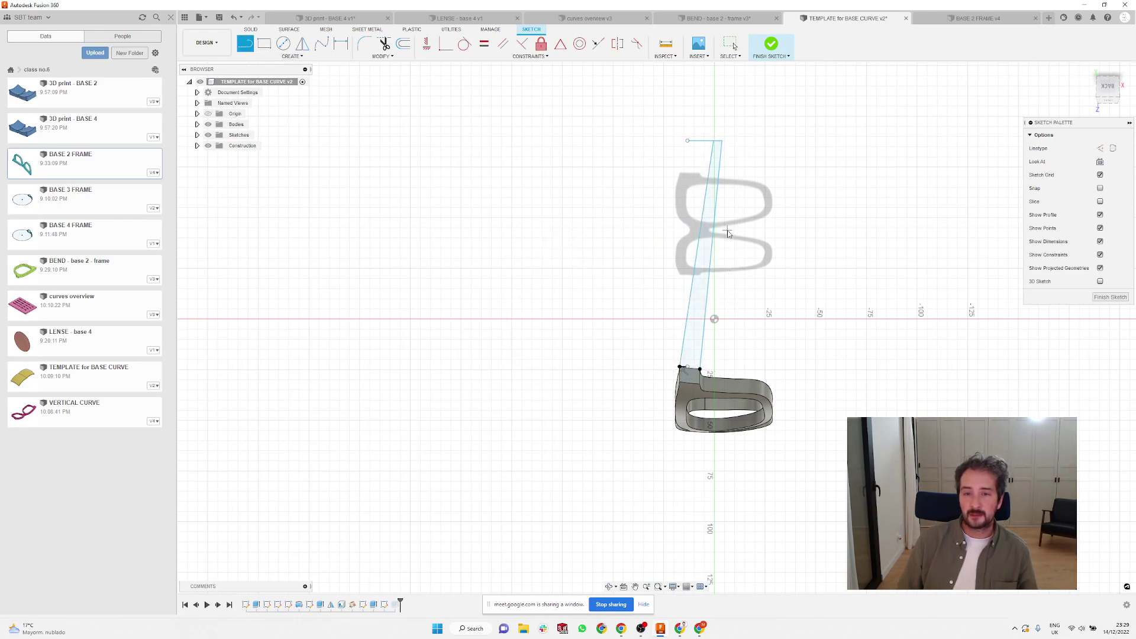
key(Escape)
click(772, 44)
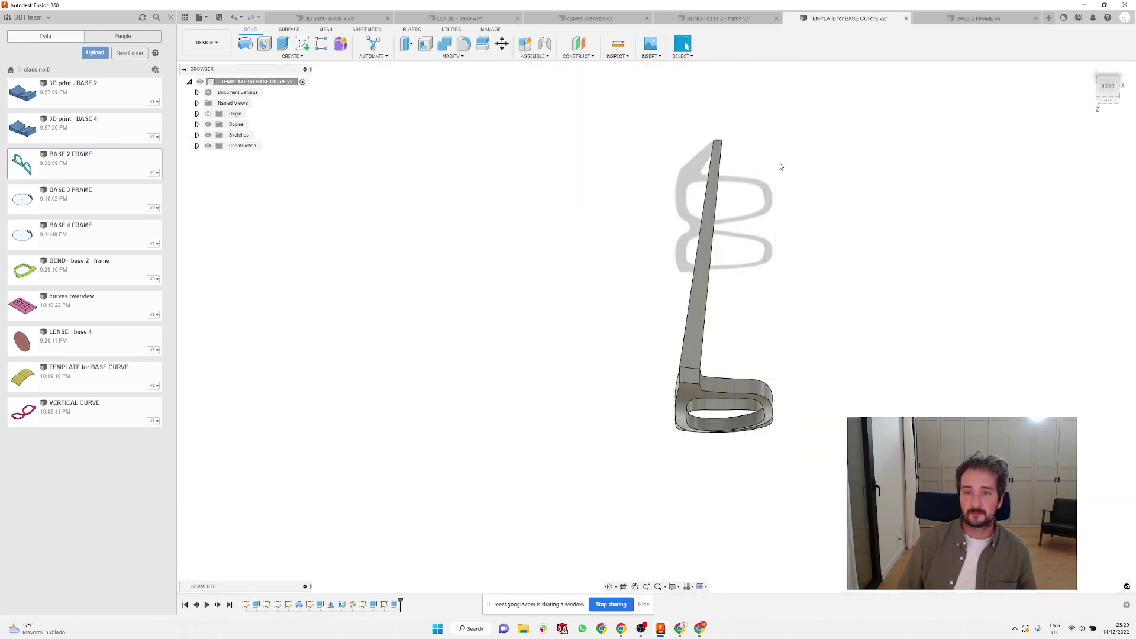
shift+middle_drag(627, 284, 710, 332)
scroll(630, 284, up, 5)
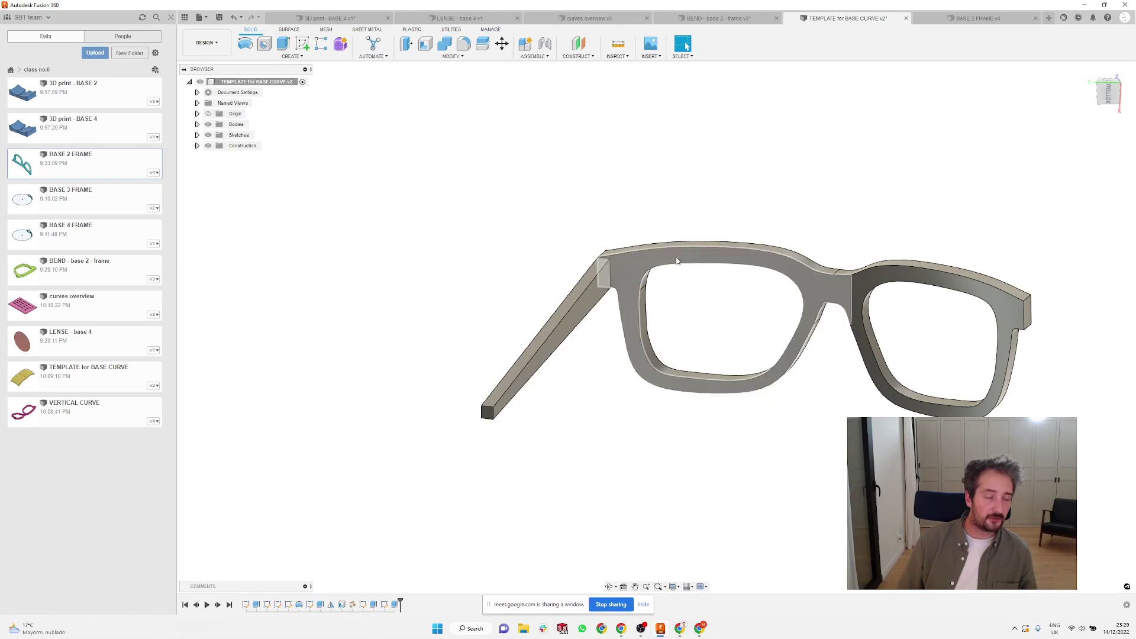
- Orbit the glasses to a three-quarter view, then bring up the BASE 2 FRAME v4 design
scroll(639, 214, down, 3)
mouse_move(639, 214)
shift+middle_down()
mouse_move(649, 198)
mouse_move(543, 211)
mouse_move(619, 210)
mouse_move(635, 224)
shift+middle_up()
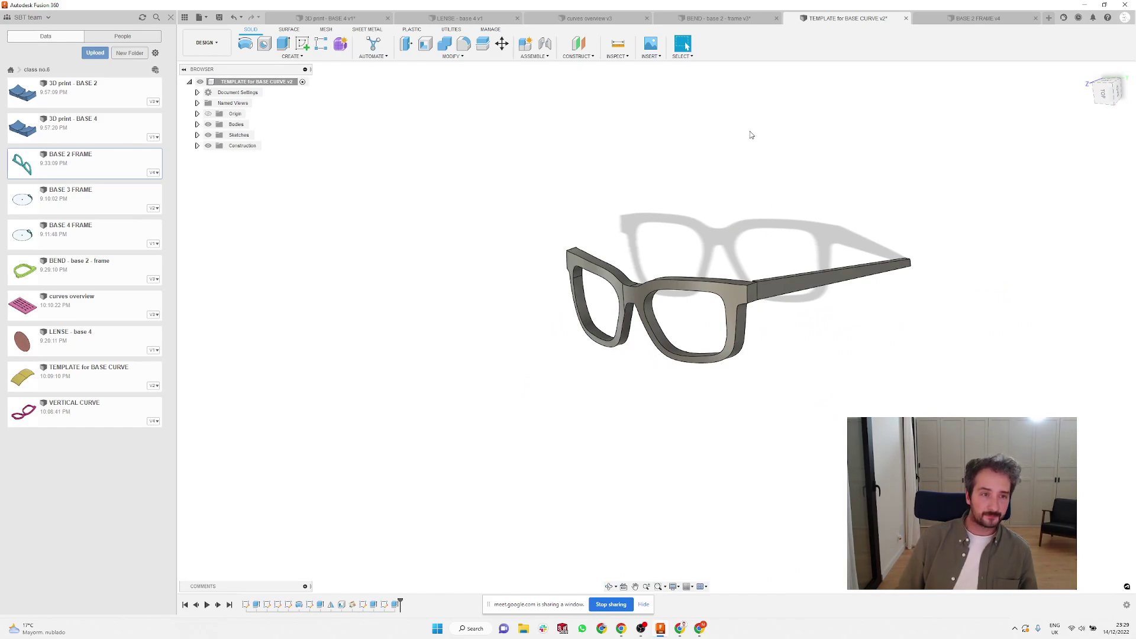
click(965, 22)
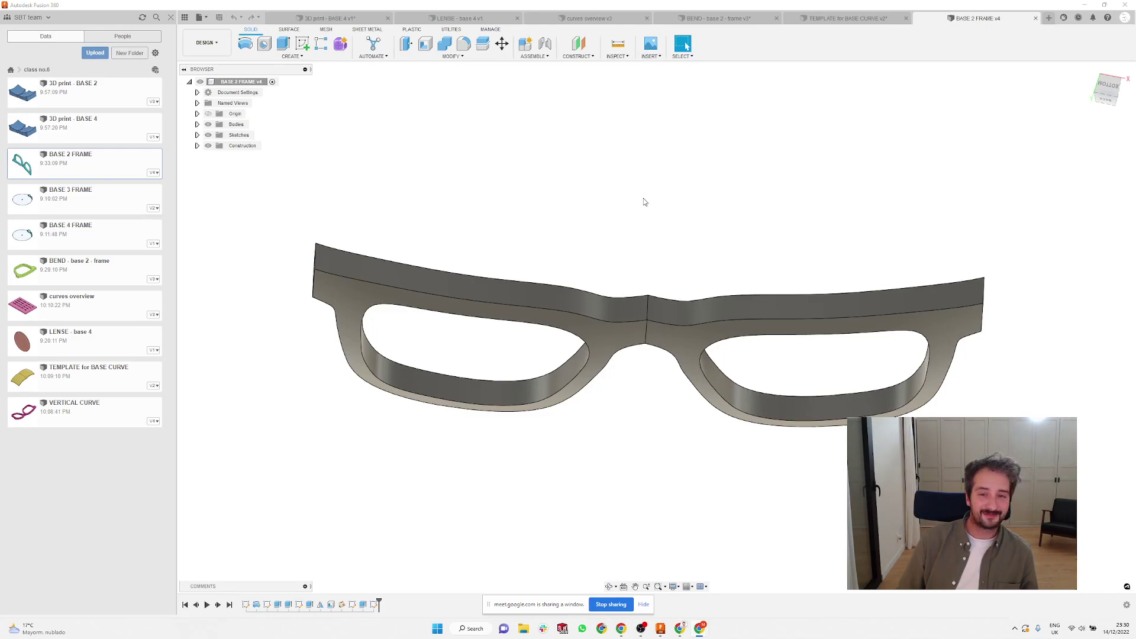
- Orbit the BASE 2 FRAME glasses front through edge-on and 3-D views until it faces front
shift+middle_drag(642, 210, 647, 187)
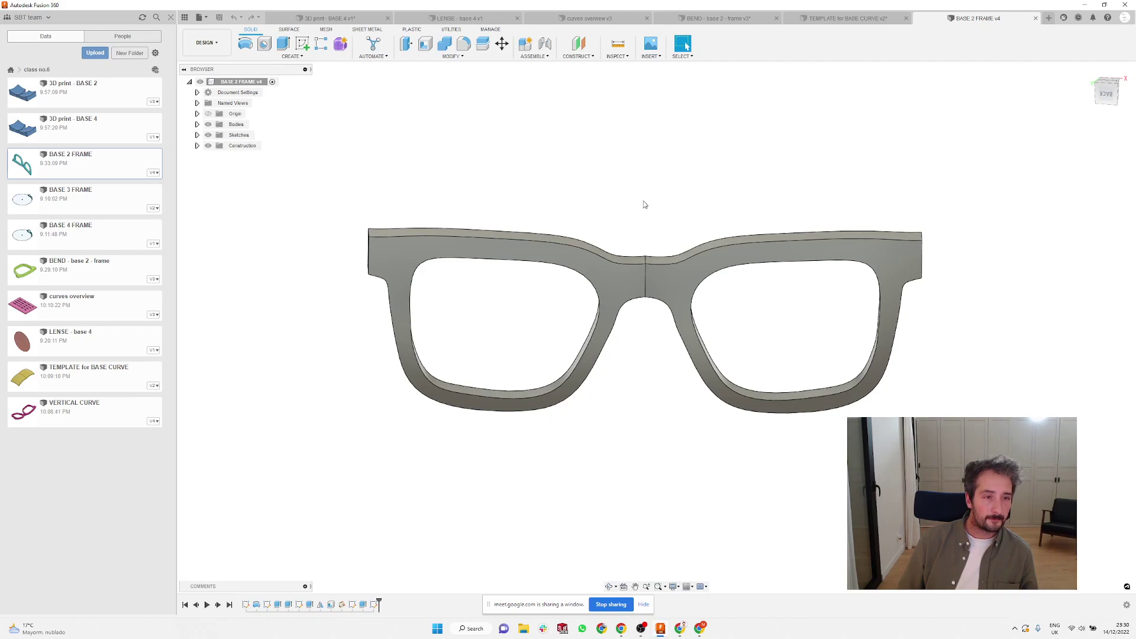
shift+middle_drag(644, 202, 609, 183)
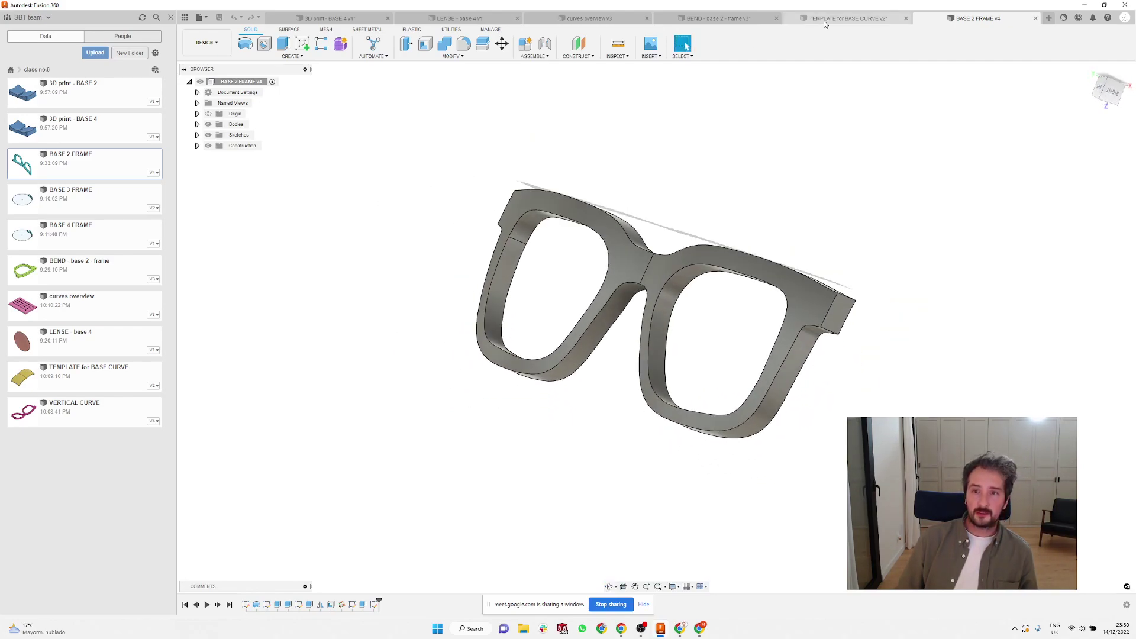
mouse_move(802, 237)
shift+middle_down()
mouse_move(768, 213)
mouse_move(801, 241)
mouse_move(776, 225)
mouse_move(789, 228)
shift+middle_up()
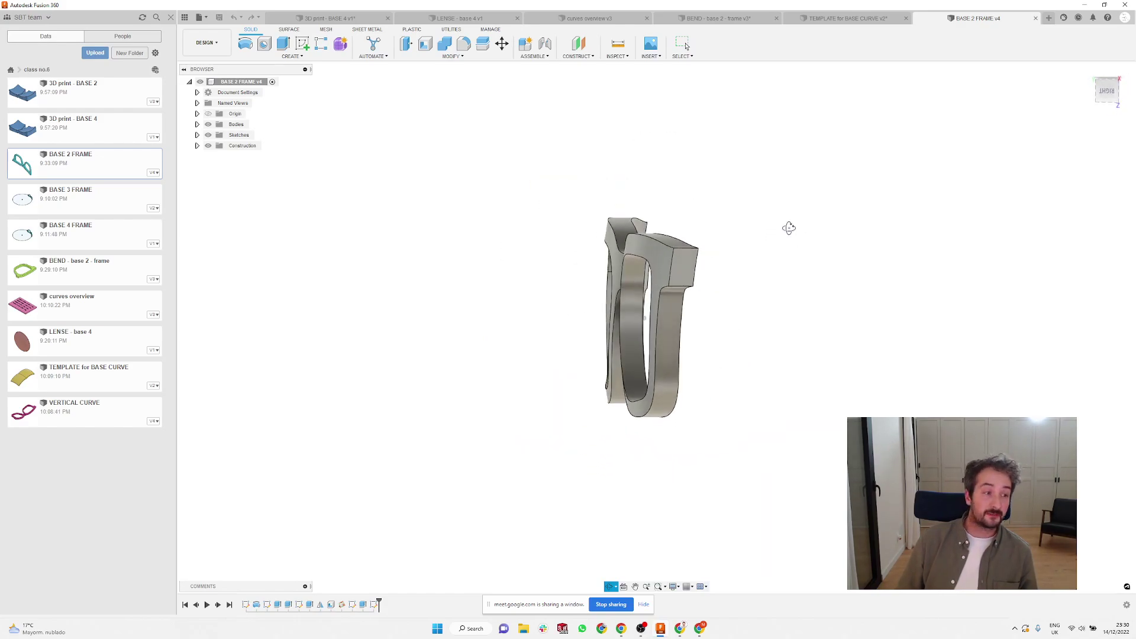
scroll(717, 286, up, 3)
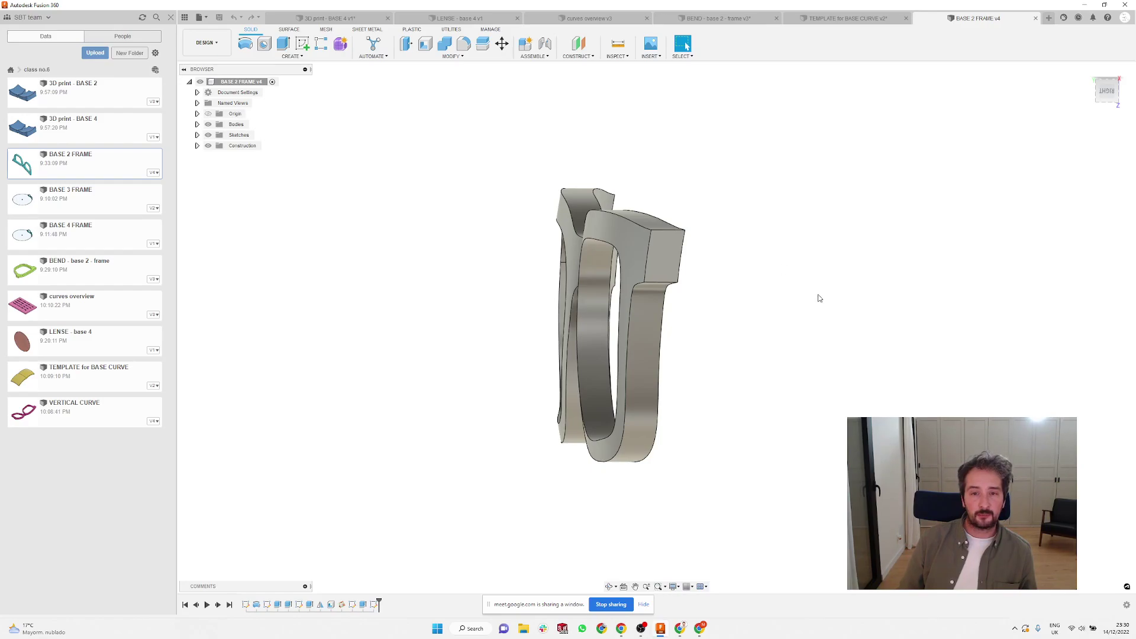
shift+middle_drag(816, 296, 779, 268)
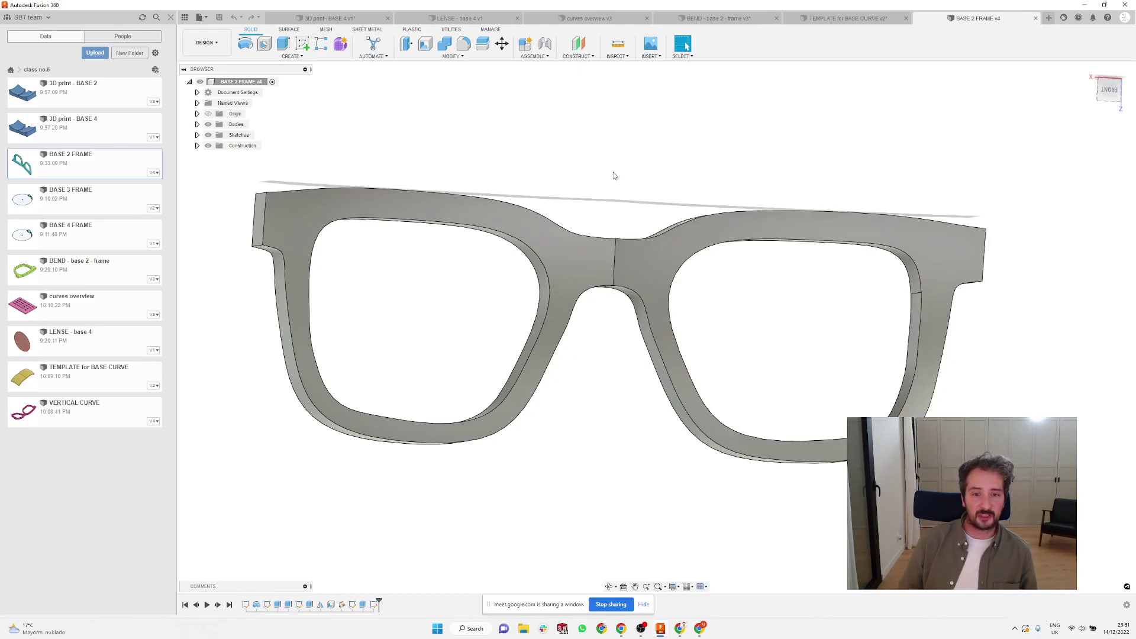
- Zoom out slightly and orbit the BASE 2 FRAME glasses front to an angled 3D view
mouse_move(614, 176)
shift+middle_down()
mouse_move(595, 165)
mouse_move(591, 188)
mouse_move(602, 167)
shift+middle_up()
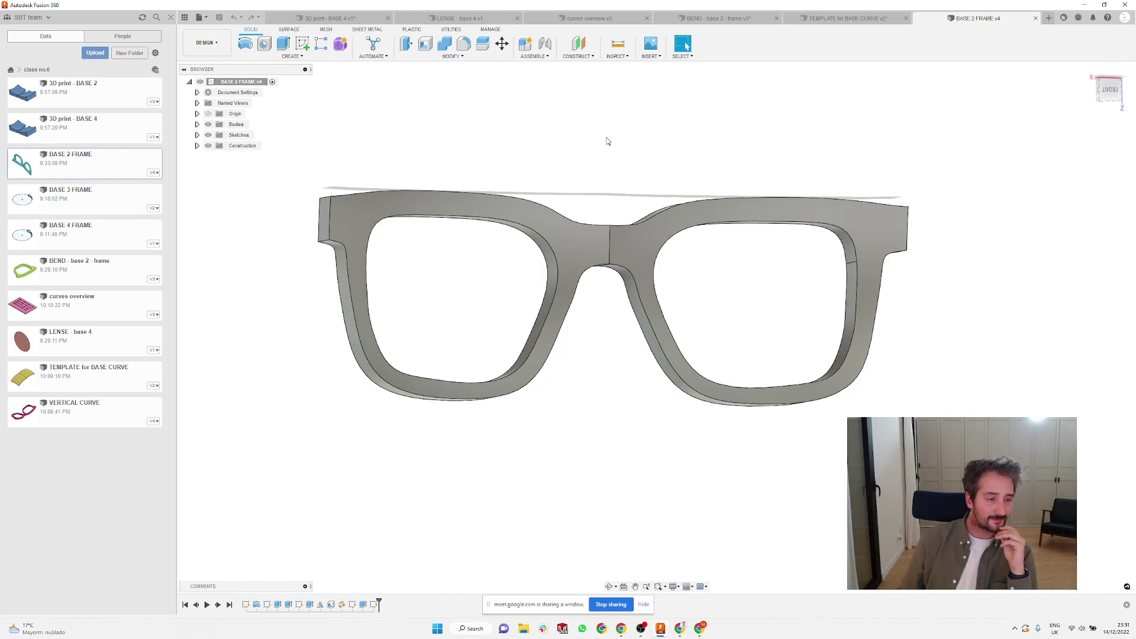
scroll(441, 146, down, 1)
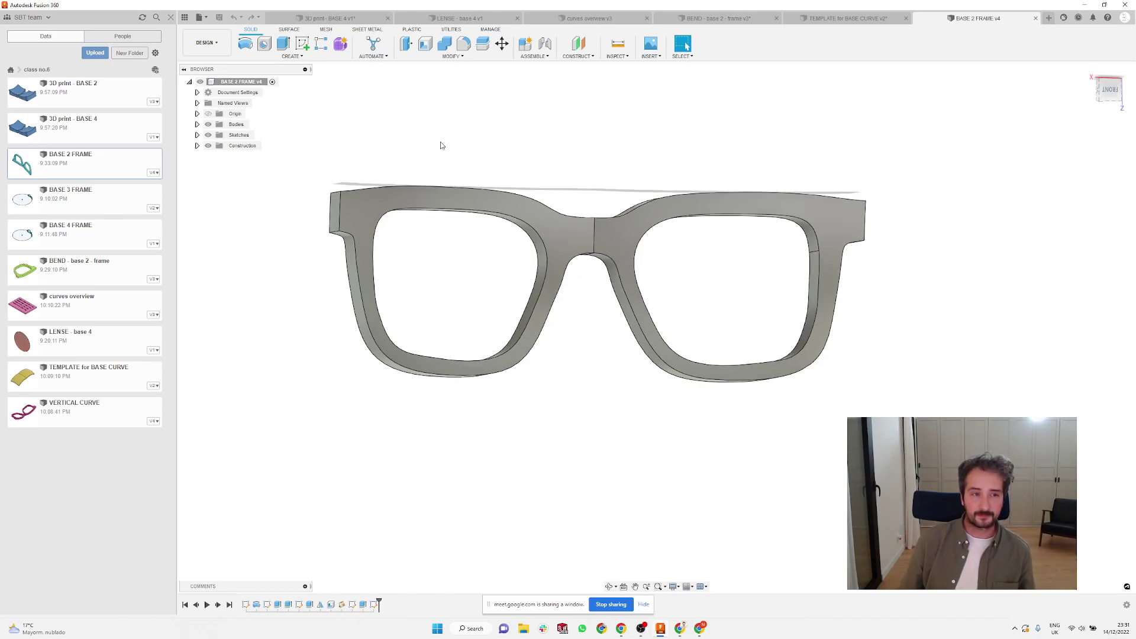
shift+middle_drag(441, 147, 512, 176)
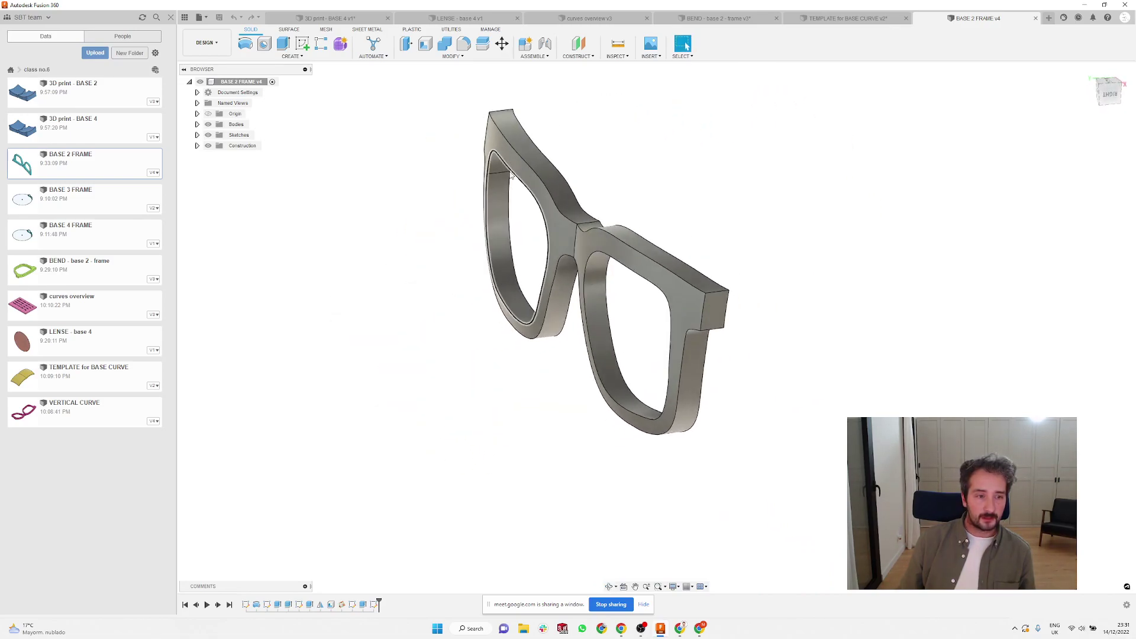
- Glance at the curves overview and base-curve template, then open BASE 3 FRAME from the Data panel
click(615, 19)
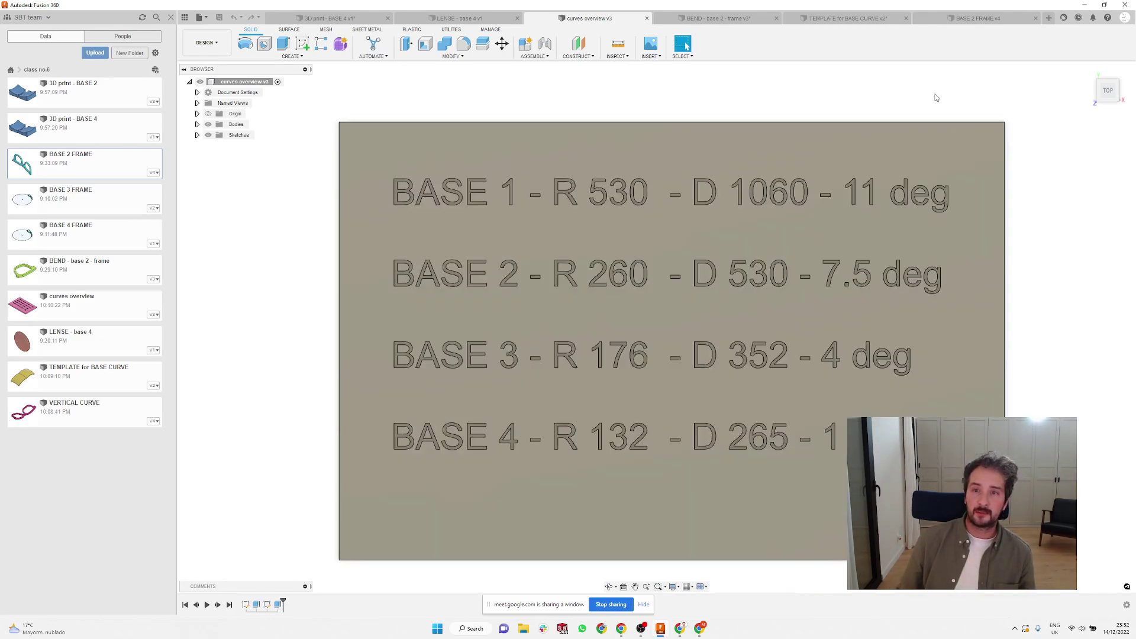
click(858, 19)
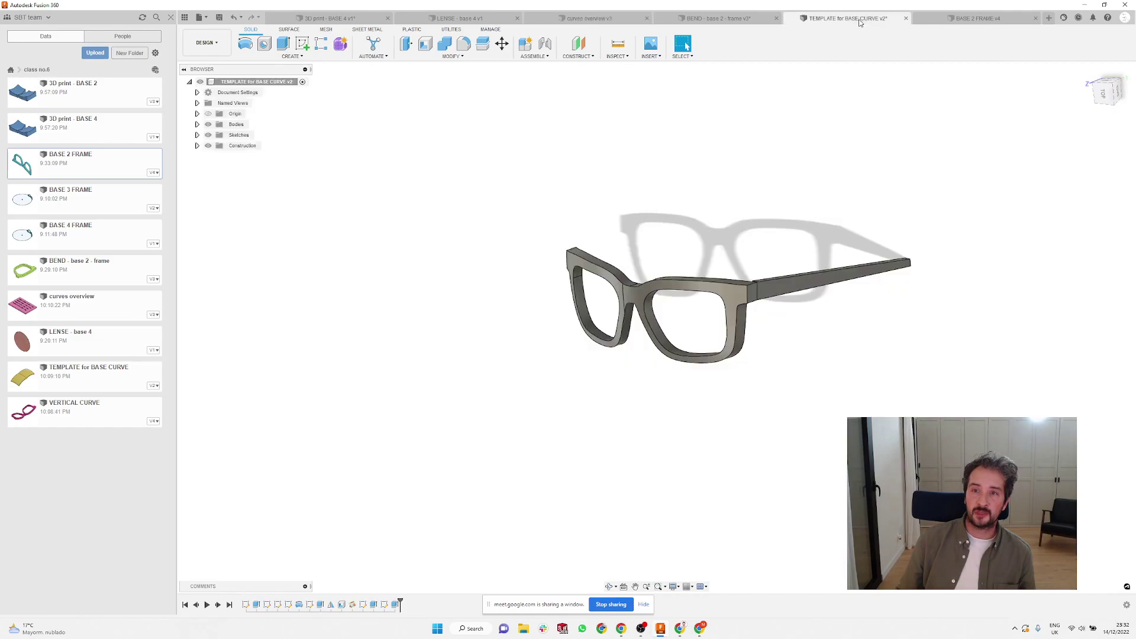
click(978, 19)
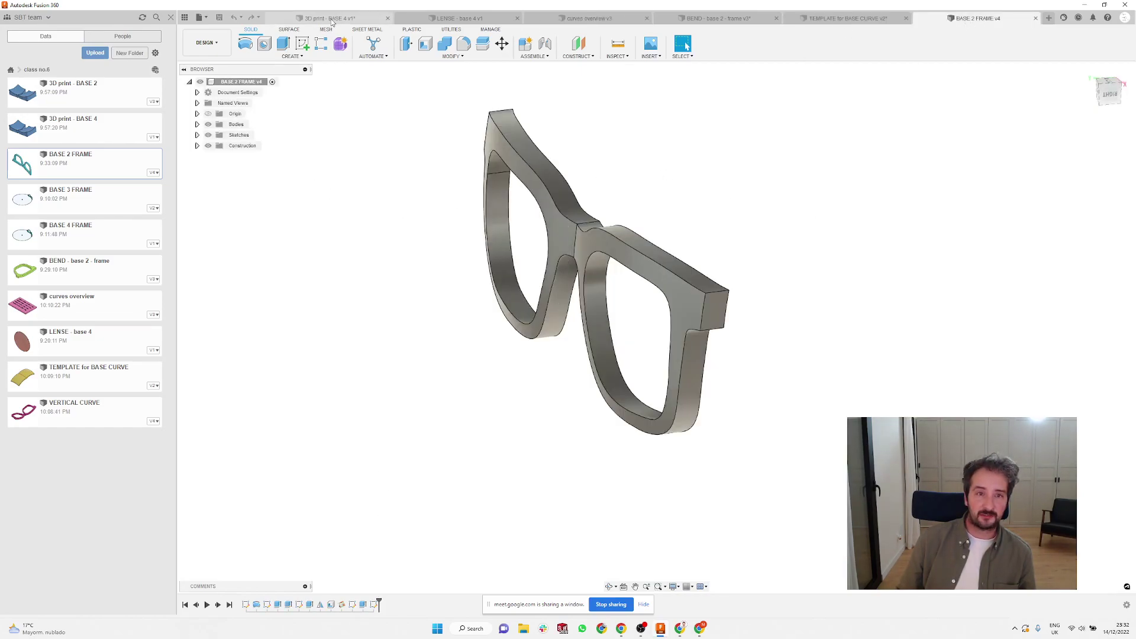
double_click(85, 189)
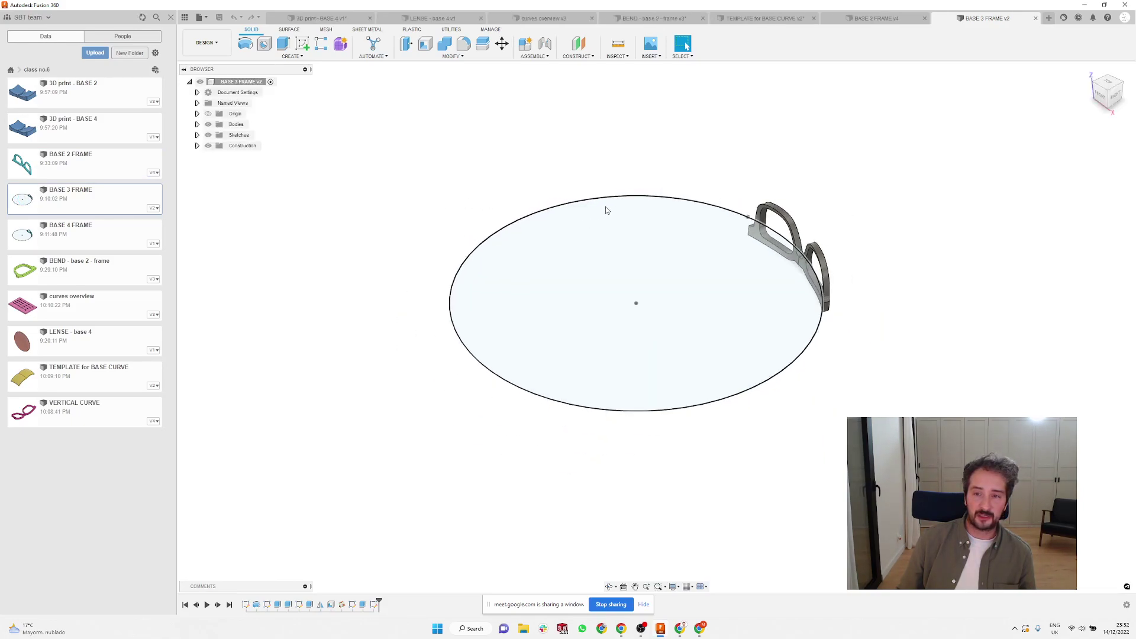
shift+middle_drag(603, 210, 612, 250)
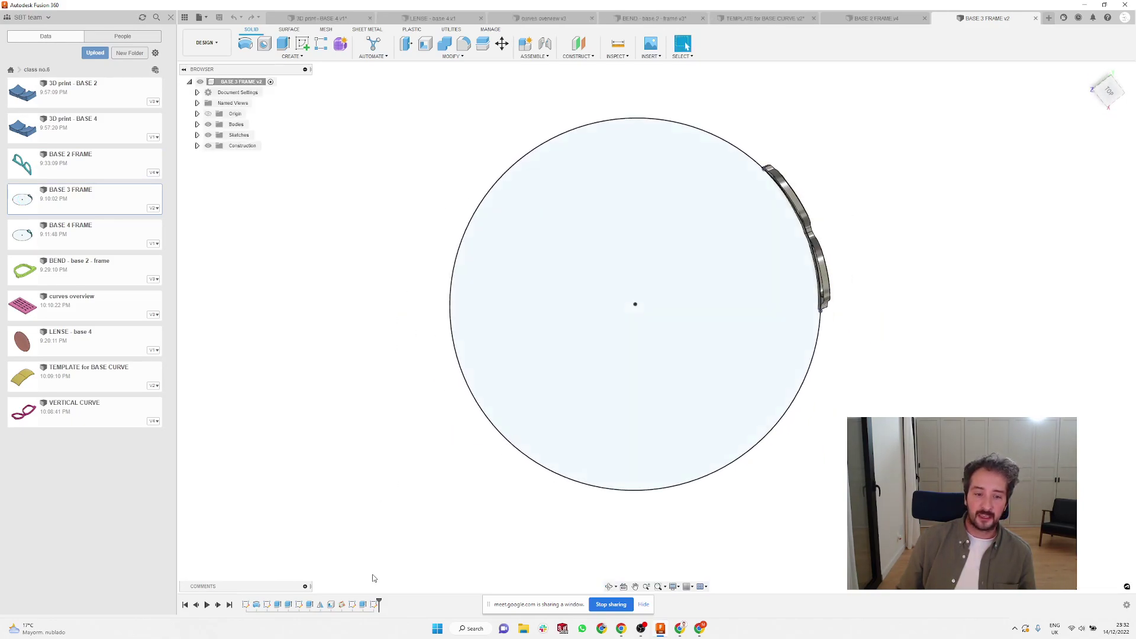
double_click(374, 604)
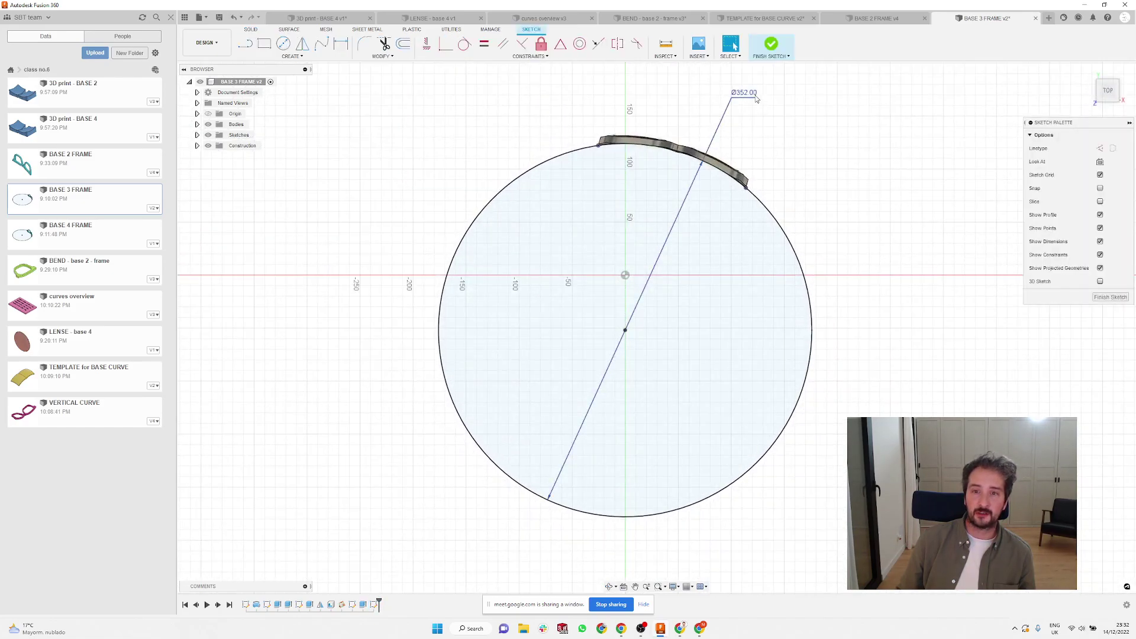
scroll(757, 148, up, 4)
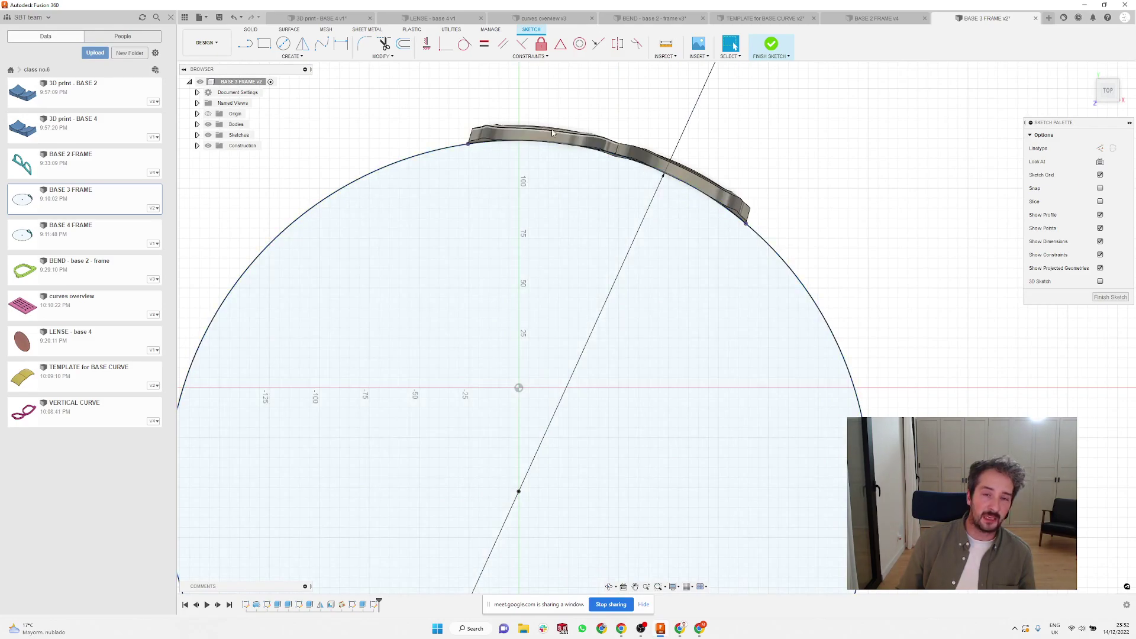
scroll(737, 176, up, 1)
scroll(737, 177, down, 3)
mouse_move(739, 176)
shift+middle_down()
mouse_move(616, 148)
mouse_move(617, 161)
shift+middle_up()
scroll(618, 162, down, 2)
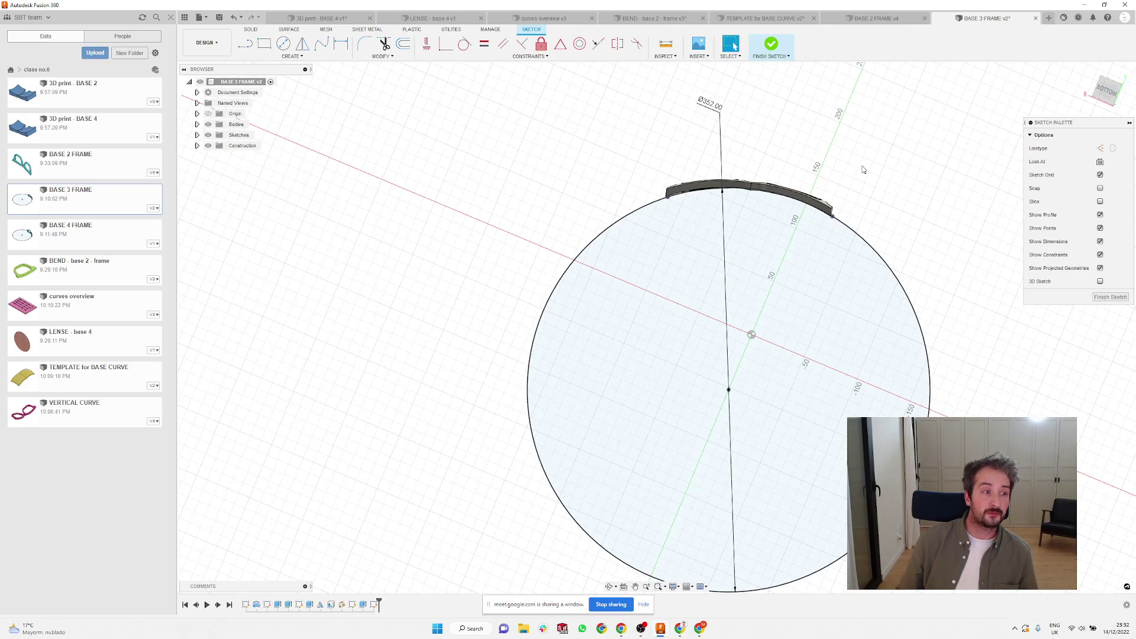
scroll(751, 185, up, 4)
shift+middle_drag(751, 185, 681, 190)
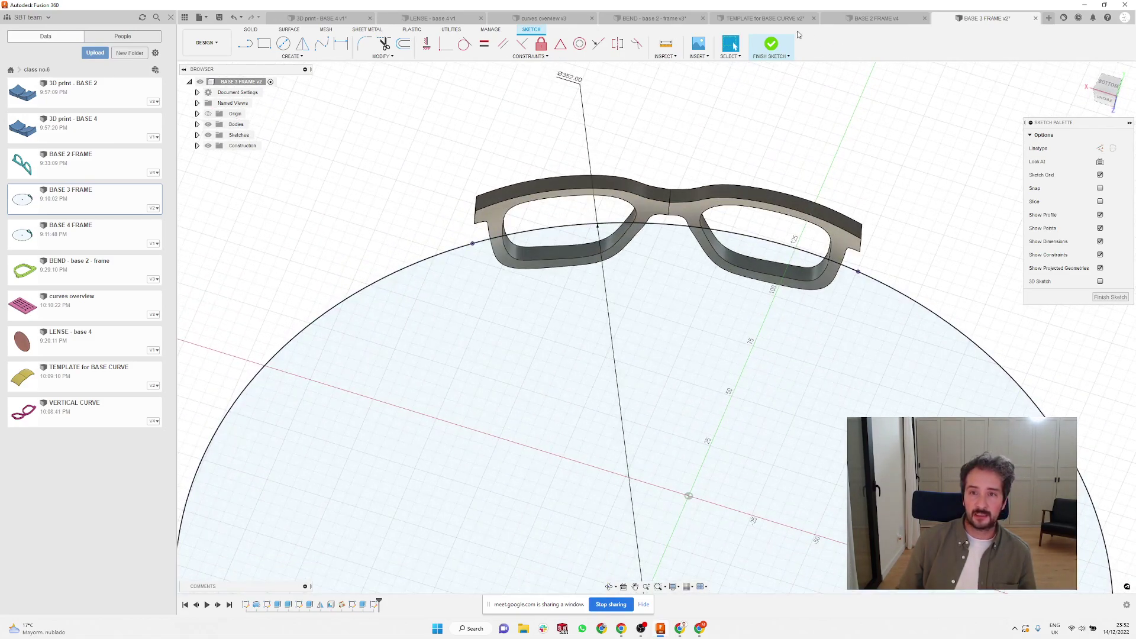
click(771, 45)
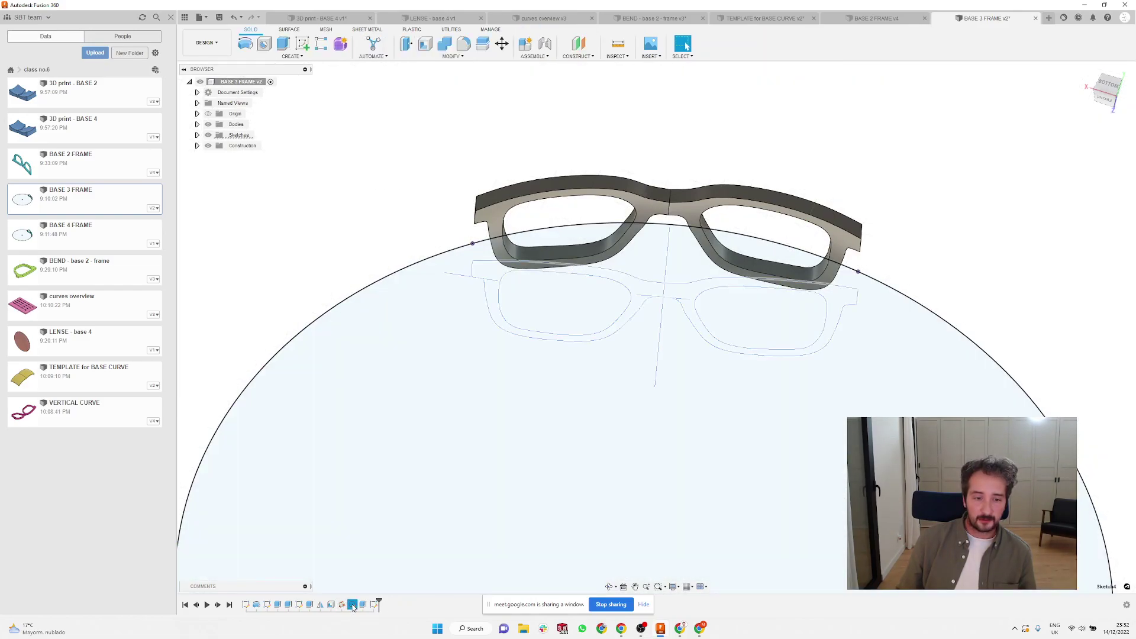
double_click(299, 604)
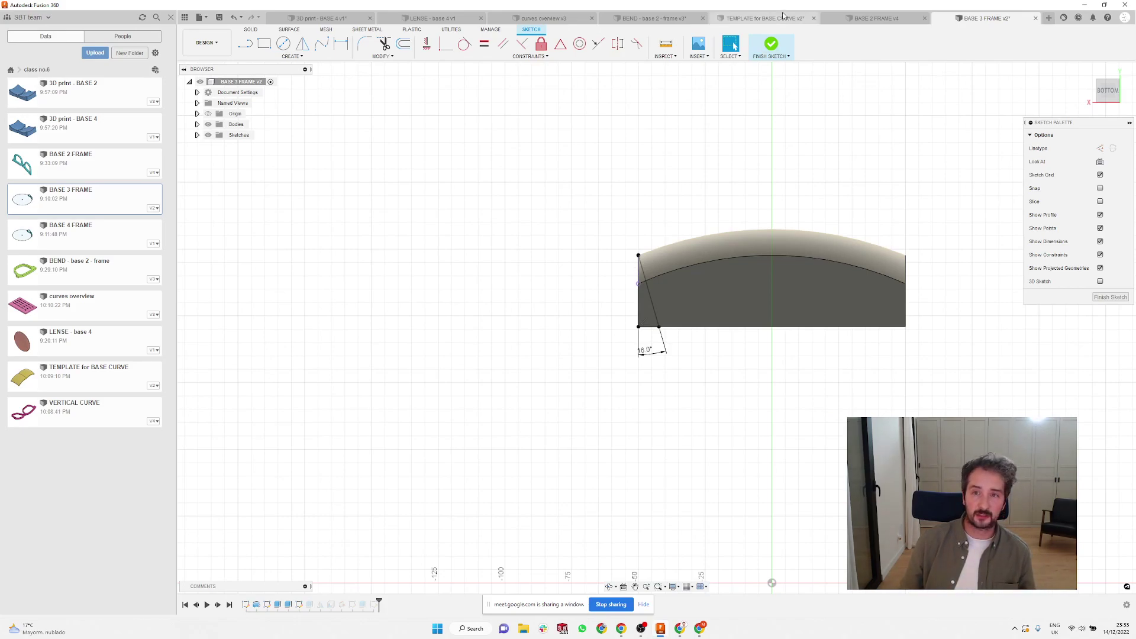
click(769, 46)
shift+middle_drag(674, 149, 669, 168)
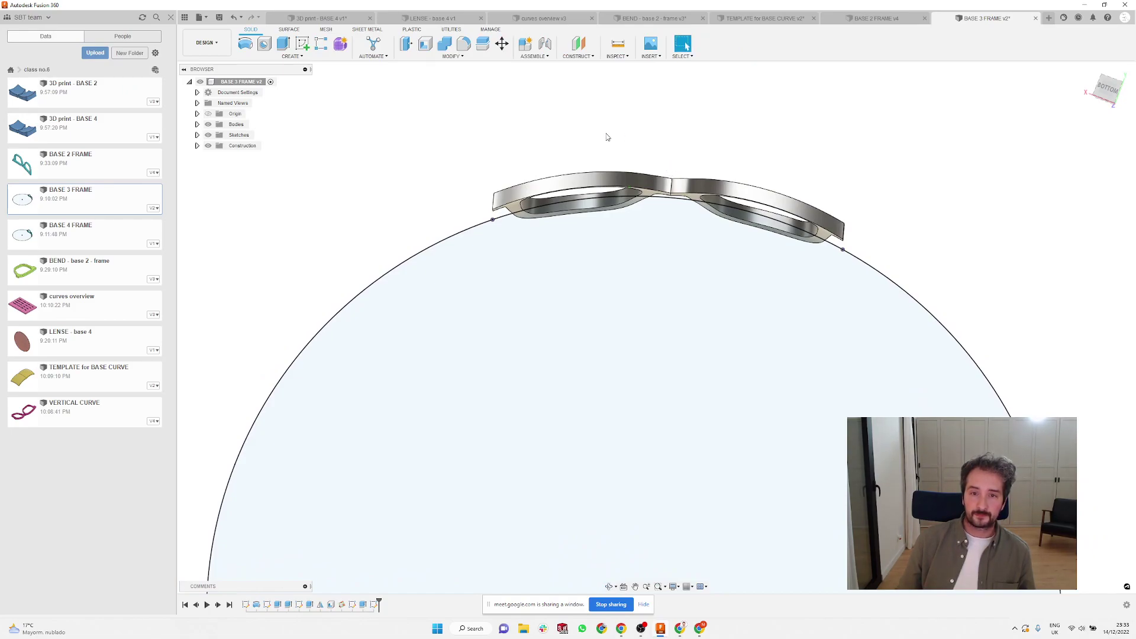
shift+middle_drag(606, 136, 695, 335)
scroll(696, 335, down, 2)
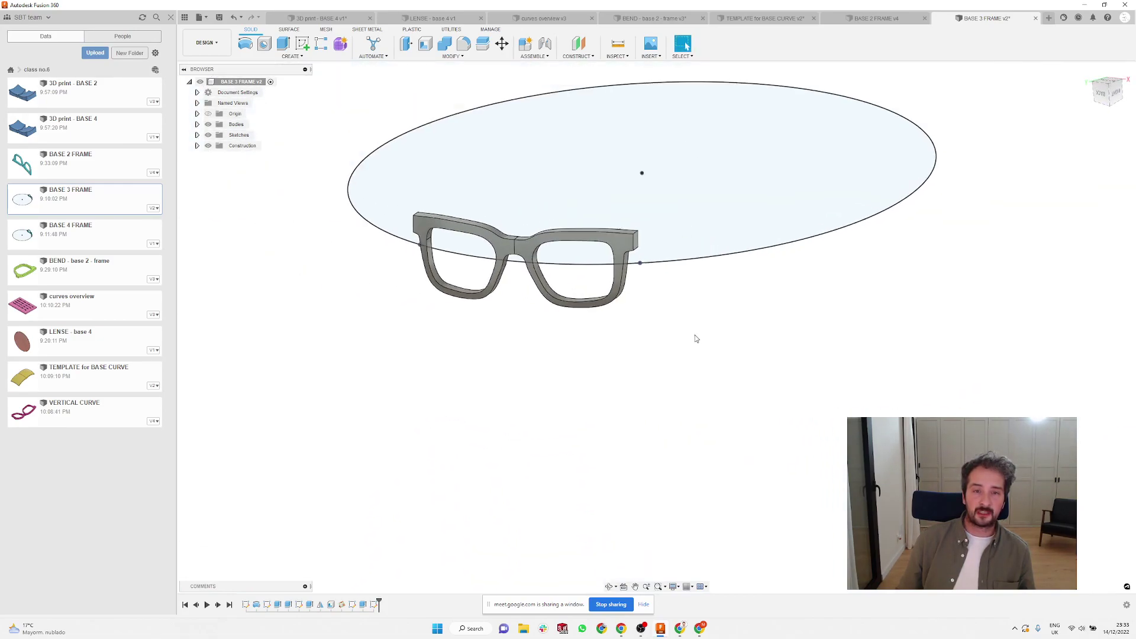
scroll(429, 223, up, 3)
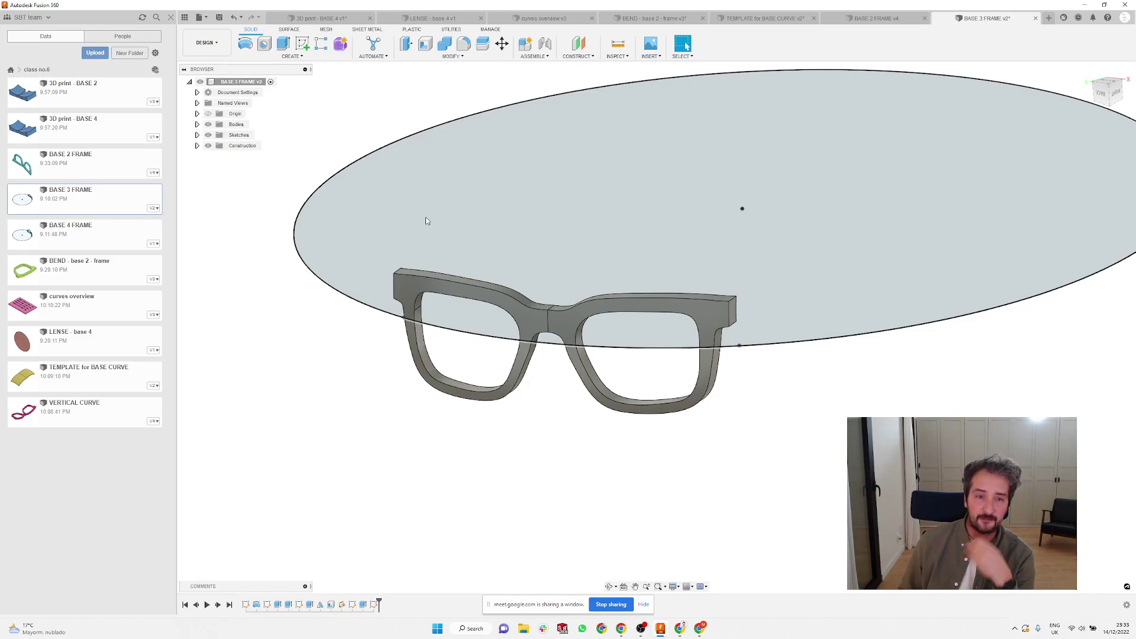
click(425, 218)
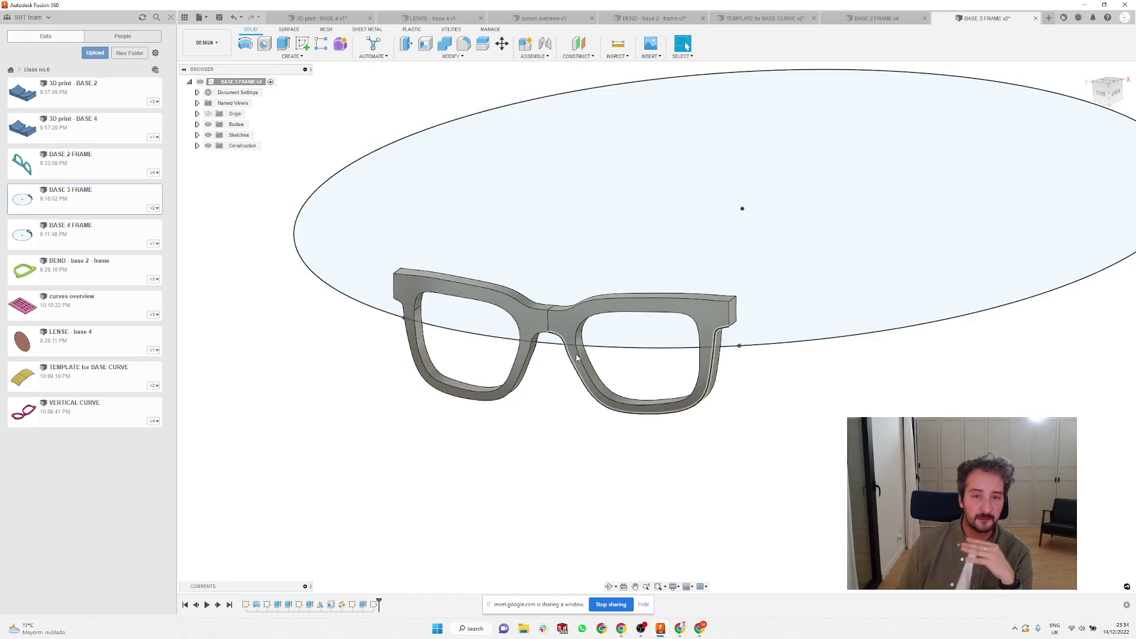
scroll(806, 449, down, 2)
scroll(548, 381, up, 3)
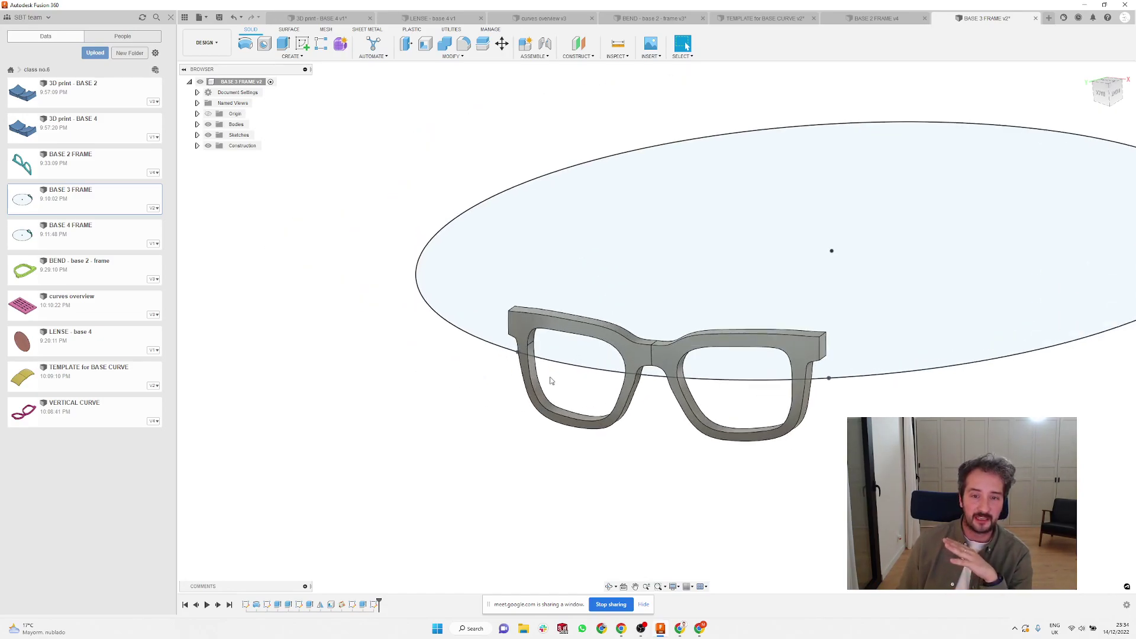
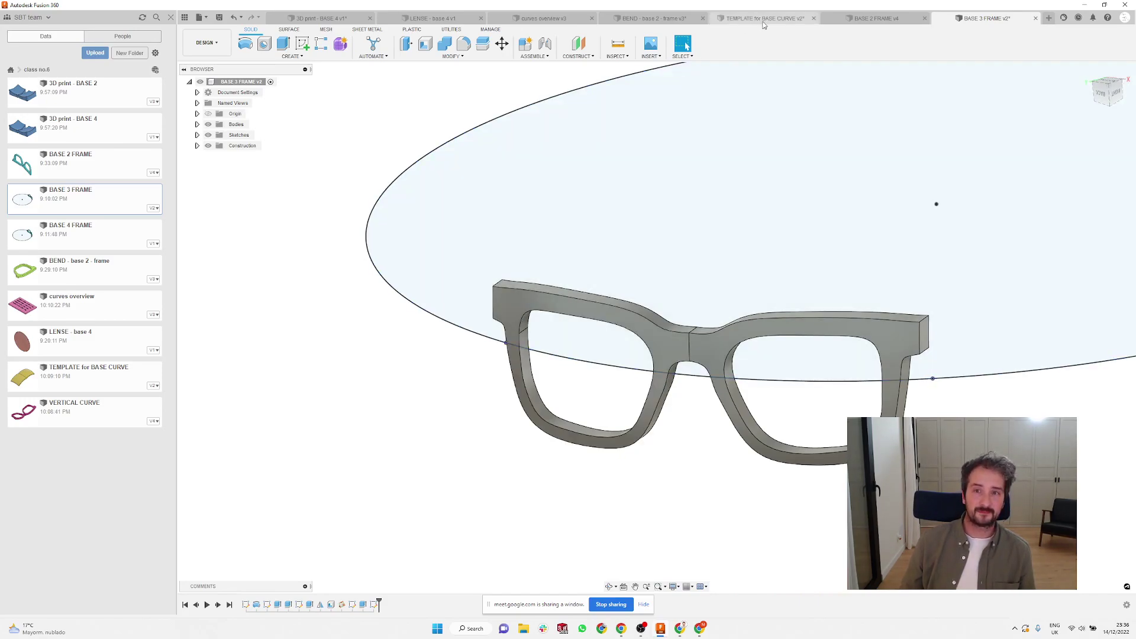
- Review the TEMPLATE for BASE CURVE and BASE 2 FRAME models, then launch SOLIDWORKS 2021
click(764, 20)
click(873, 20)
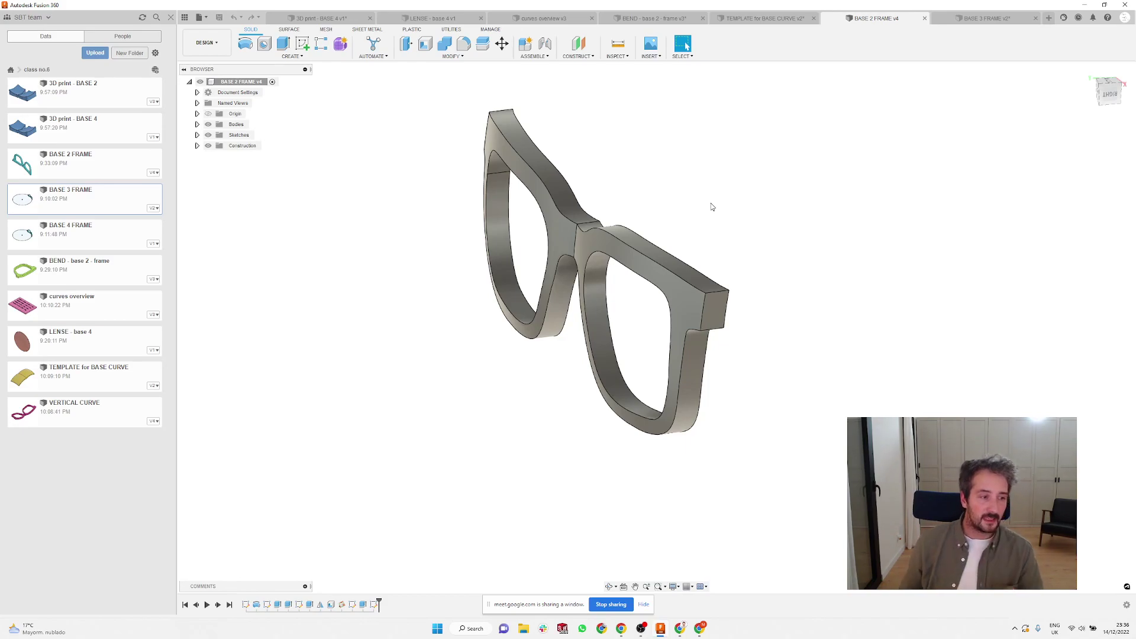
click(563, 630)
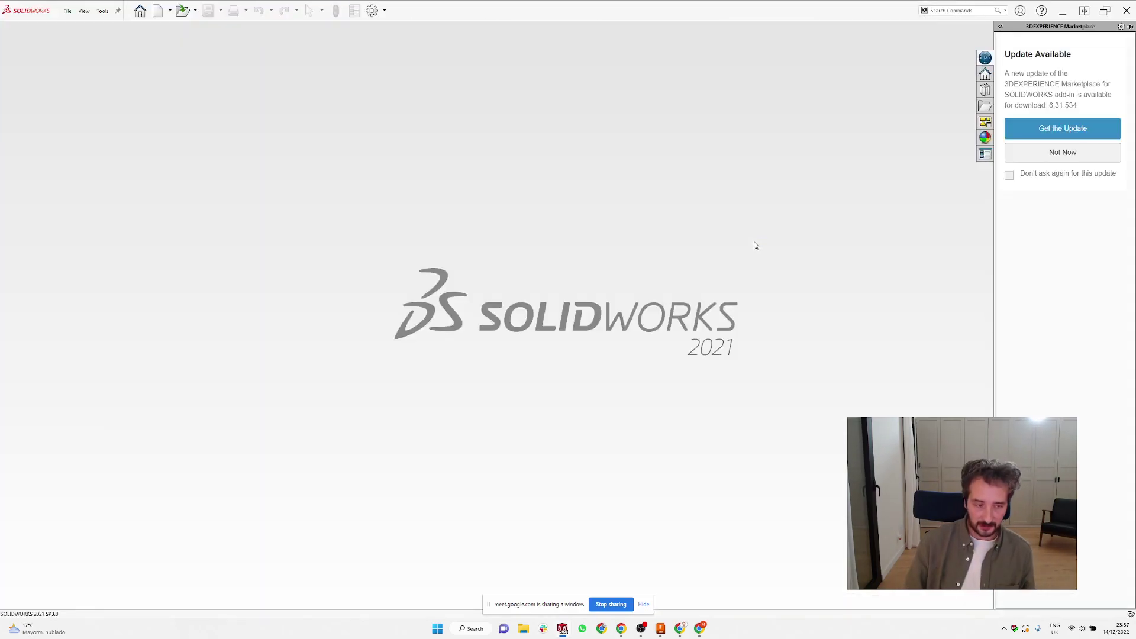
key(ctrl+o)
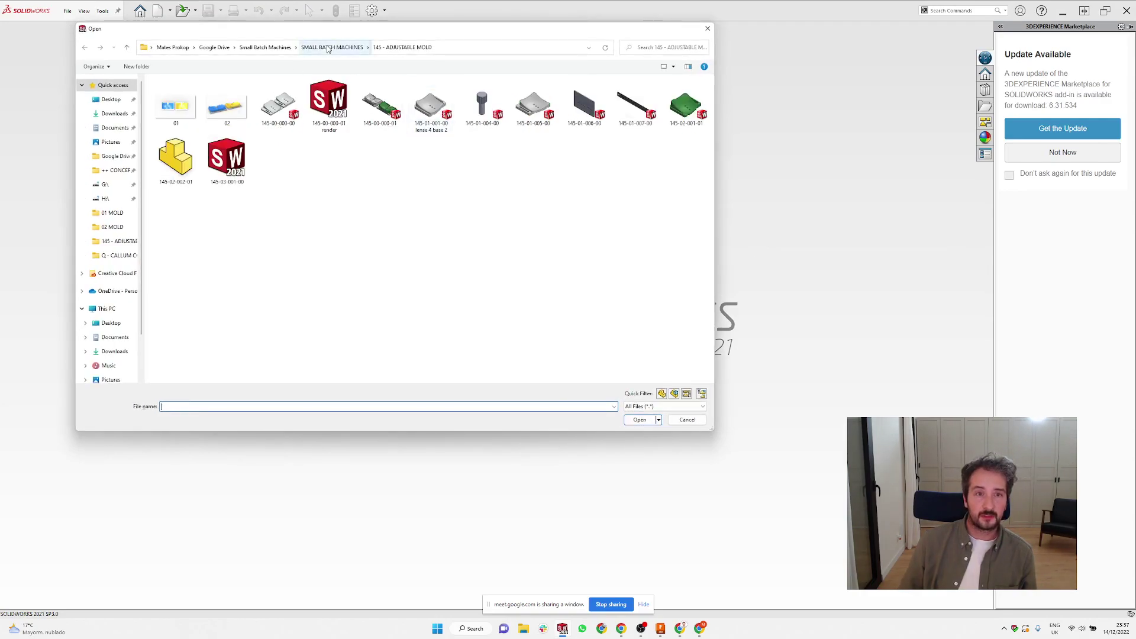
click(329, 49)
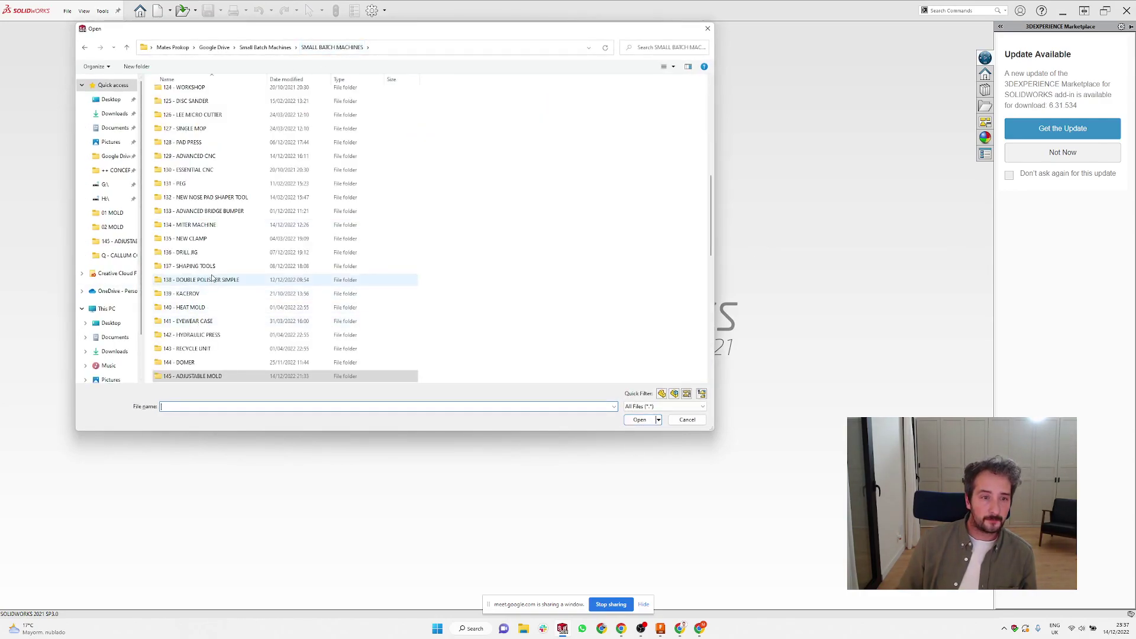
scroll(214, 284, down, 6)
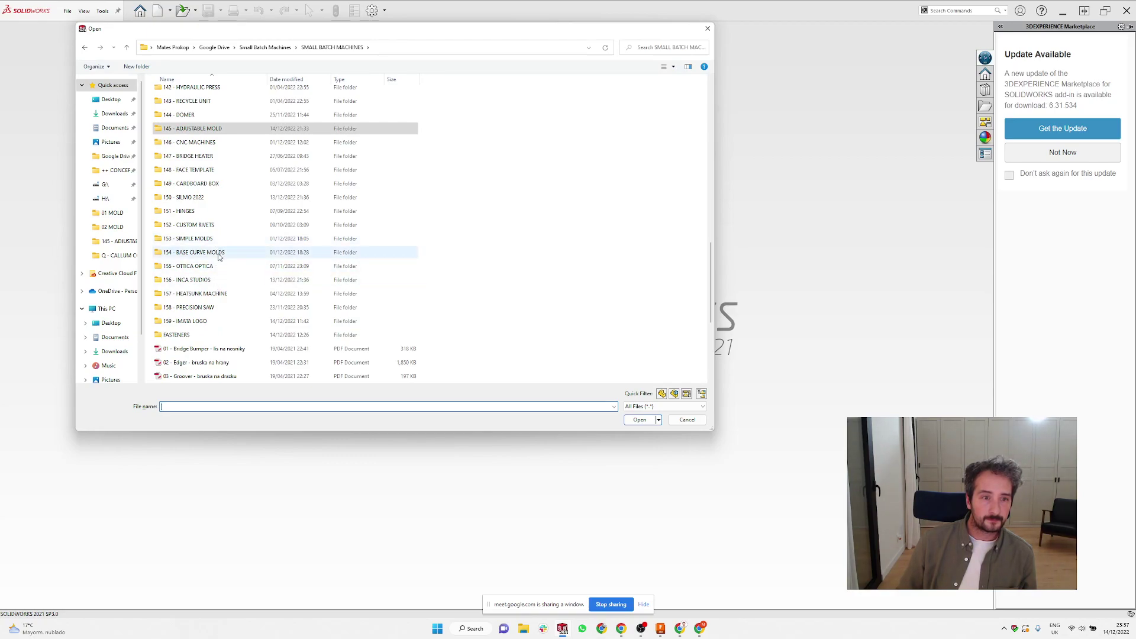
double_click(217, 253)
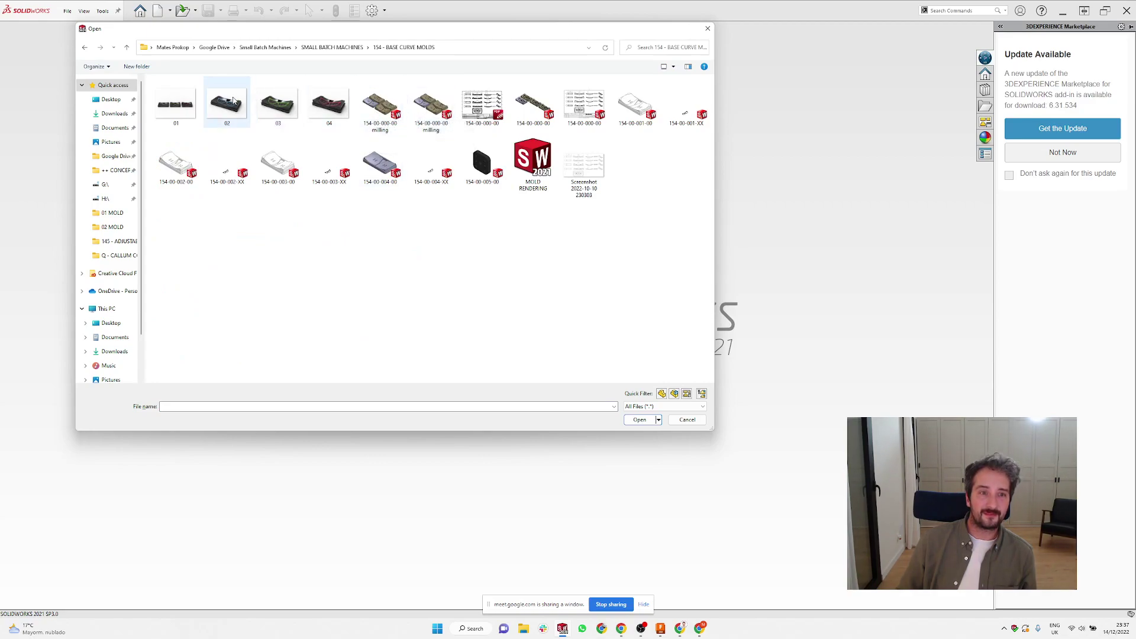
click(426, 104)
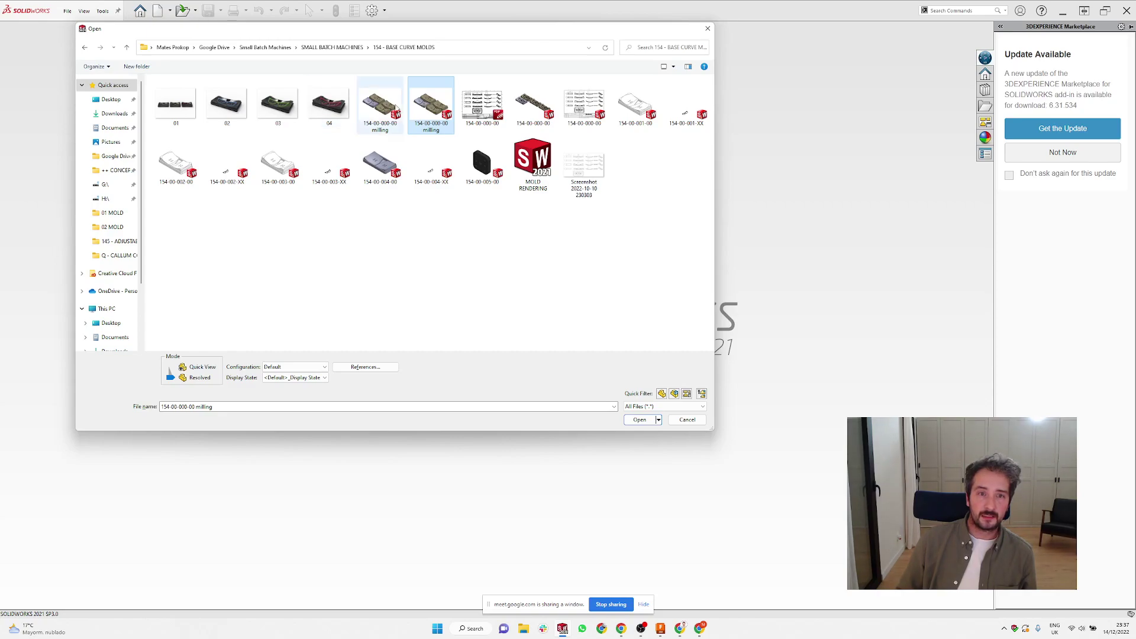
double_click(384, 105)
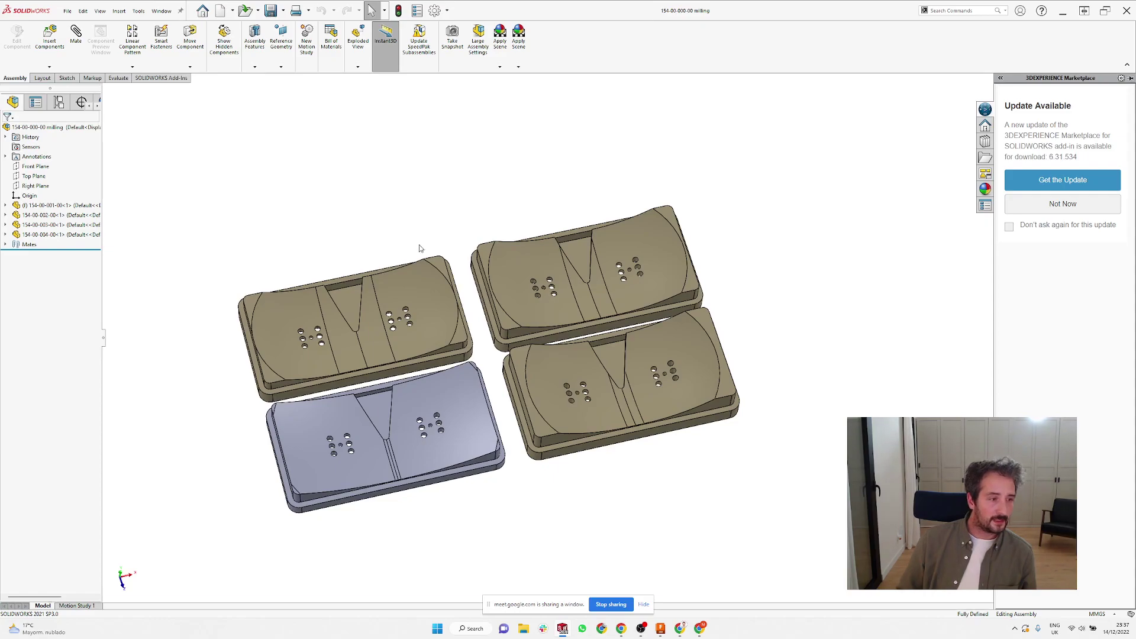
scroll(192, 336, down, 1)
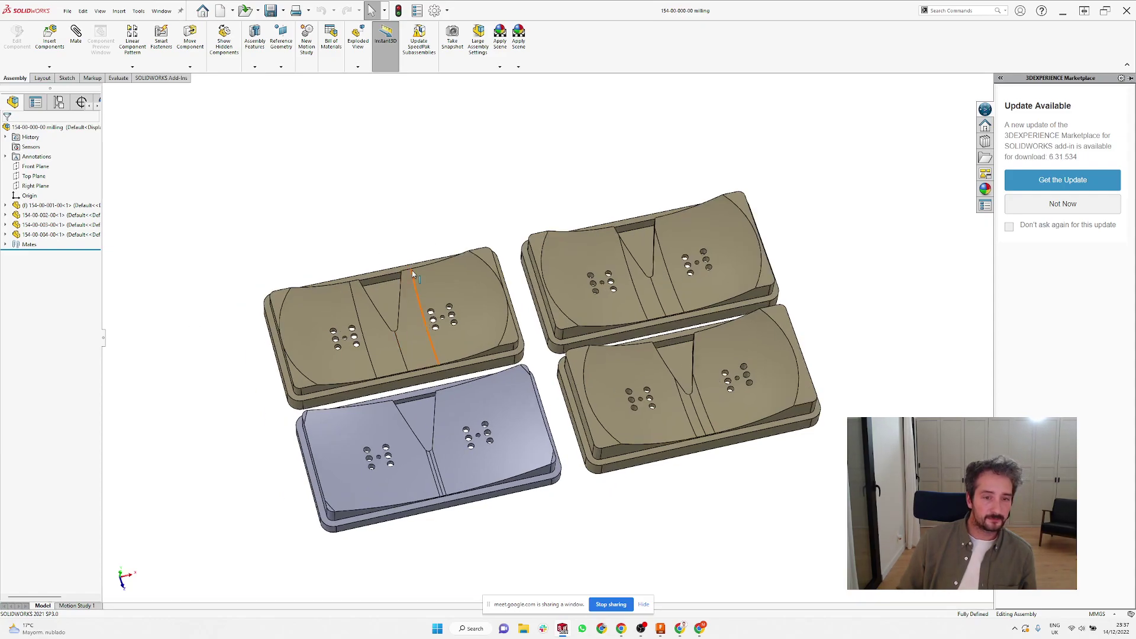
scroll(510, 186, down, 2)
middle_drag(490, 213, 460, 122)
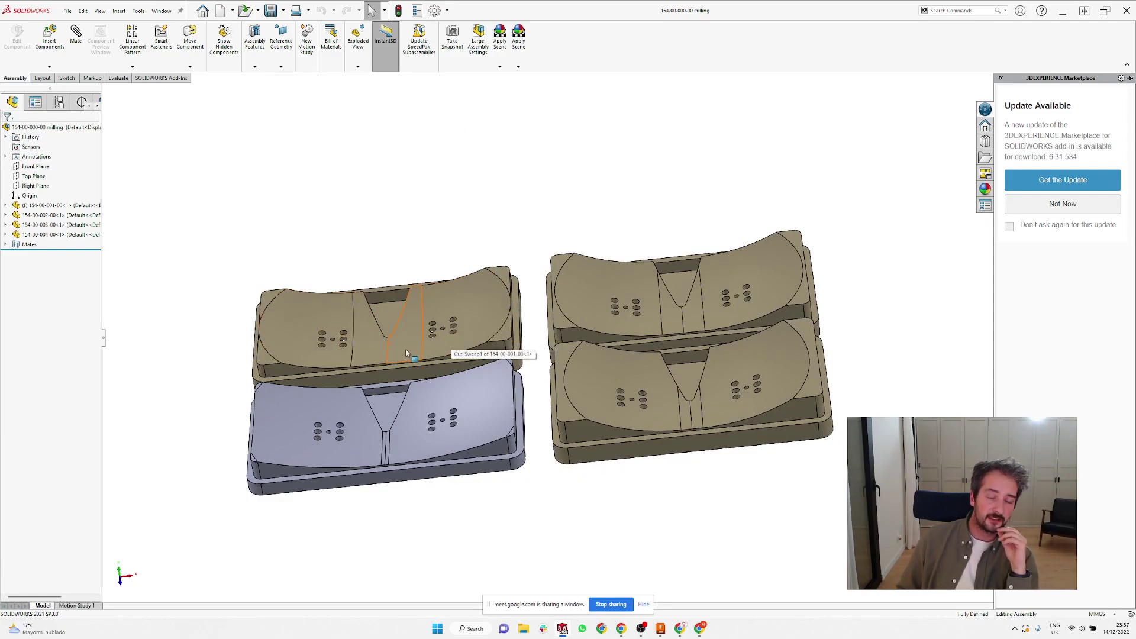
scroll(406, 353, down, 2)
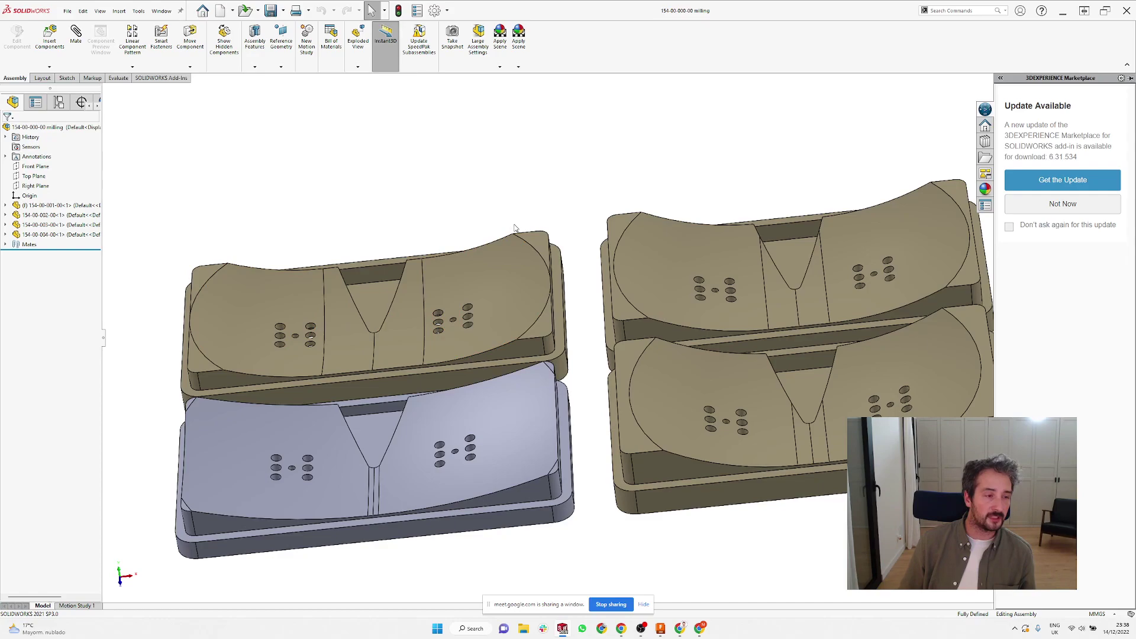
scroll(538, 207, up, 3)
scroll(546, 201, up, 2)
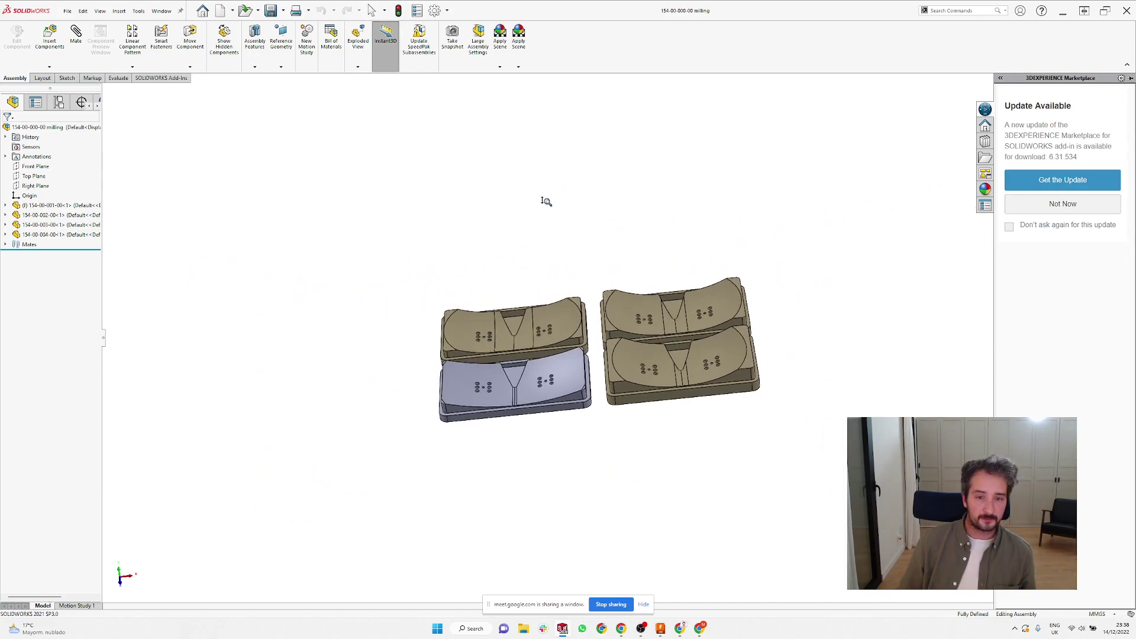
scroll(546, 201, down, 4)
scroll(599, 224, up, 2)
drag(600, 224, 586, 204)
scroll(592, 234, up, 5)
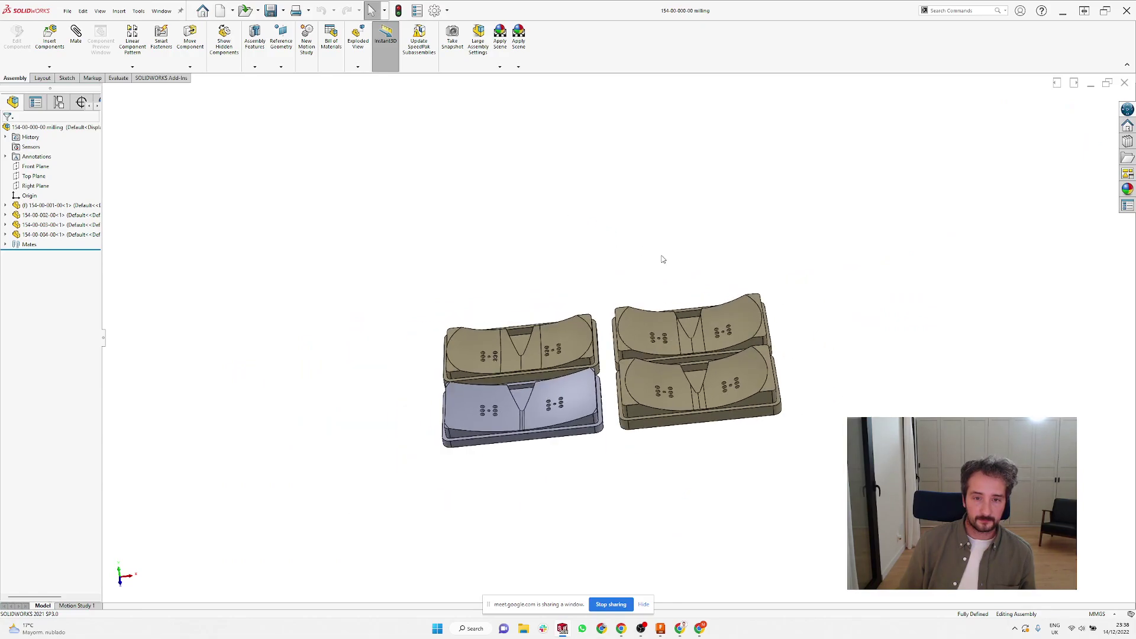
middle_drag(663, 260, 641, 270)
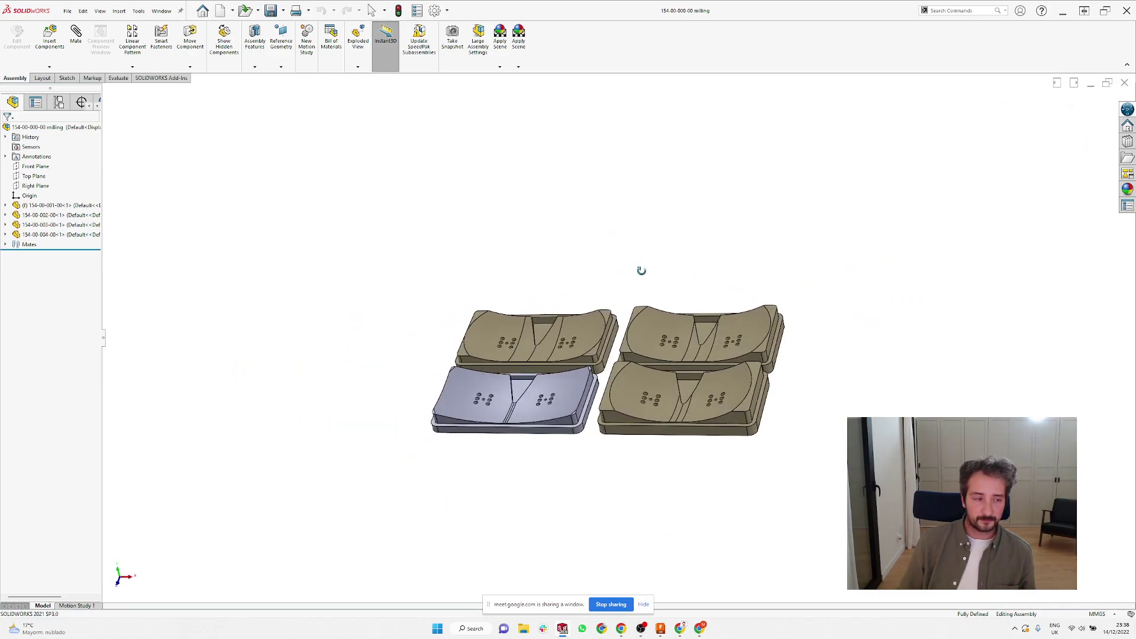
scroll(638, 249, down, 5)
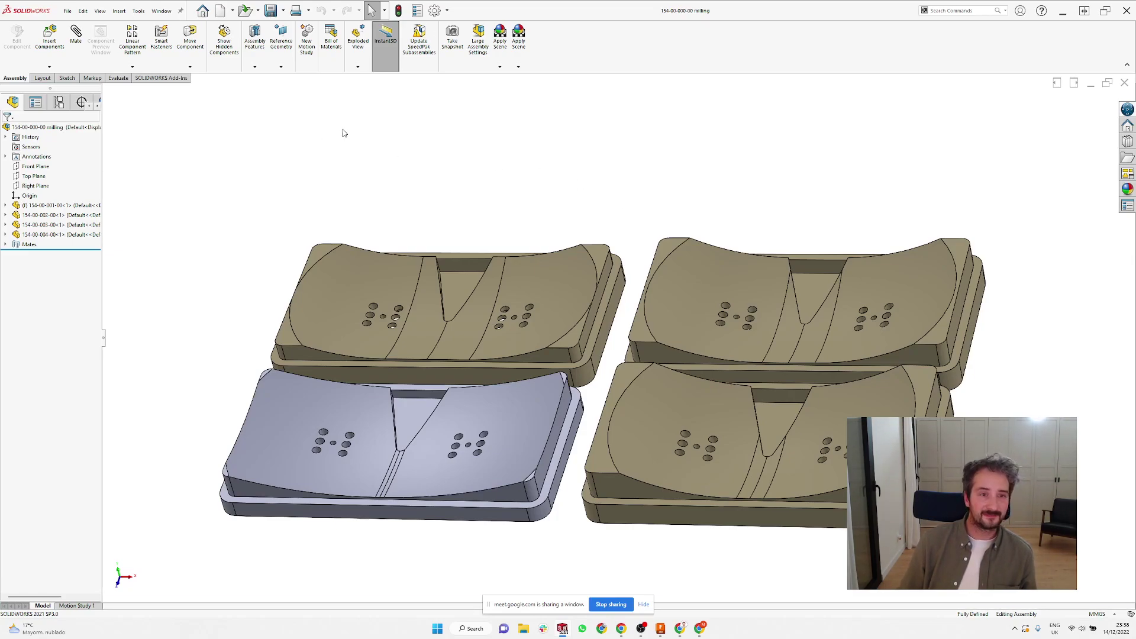
- Return to Fusion 360, then zoom and orbit the BASE 2 FRAME glasses to face the front
key(alt+Tab)
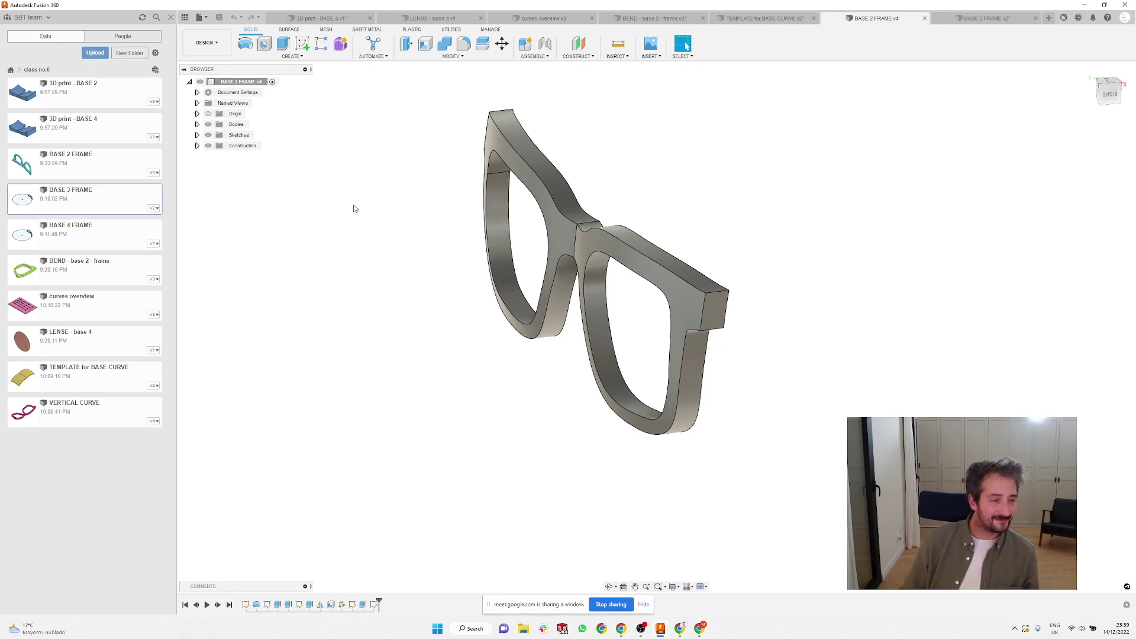
scroll(477, 235, up, 2)
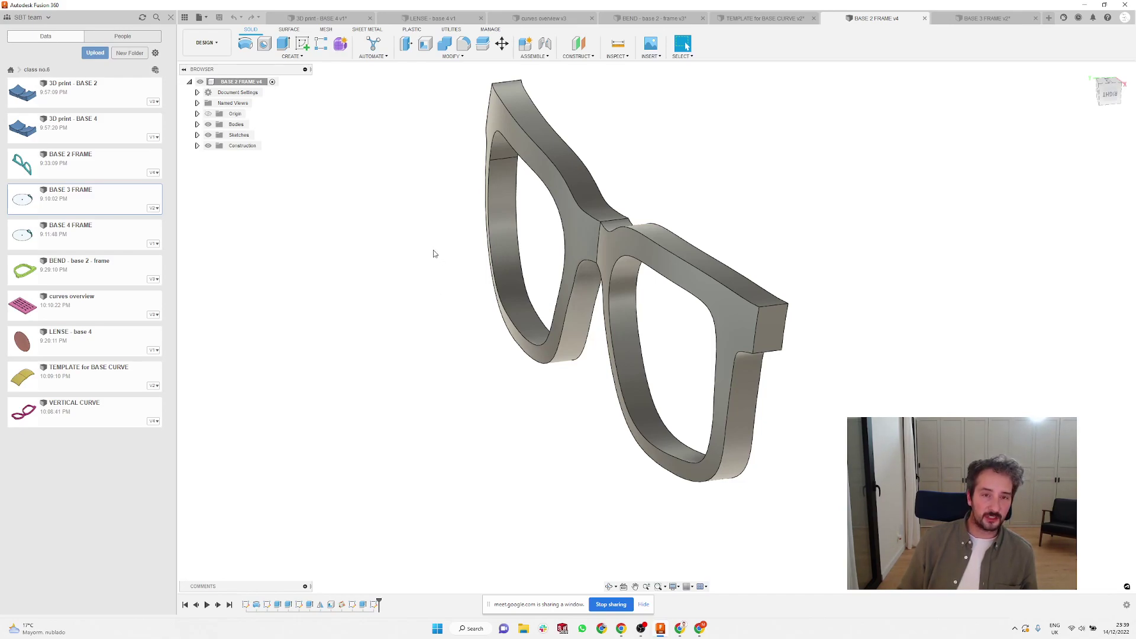
shift+middle_drag(436, 251, 309, 212)
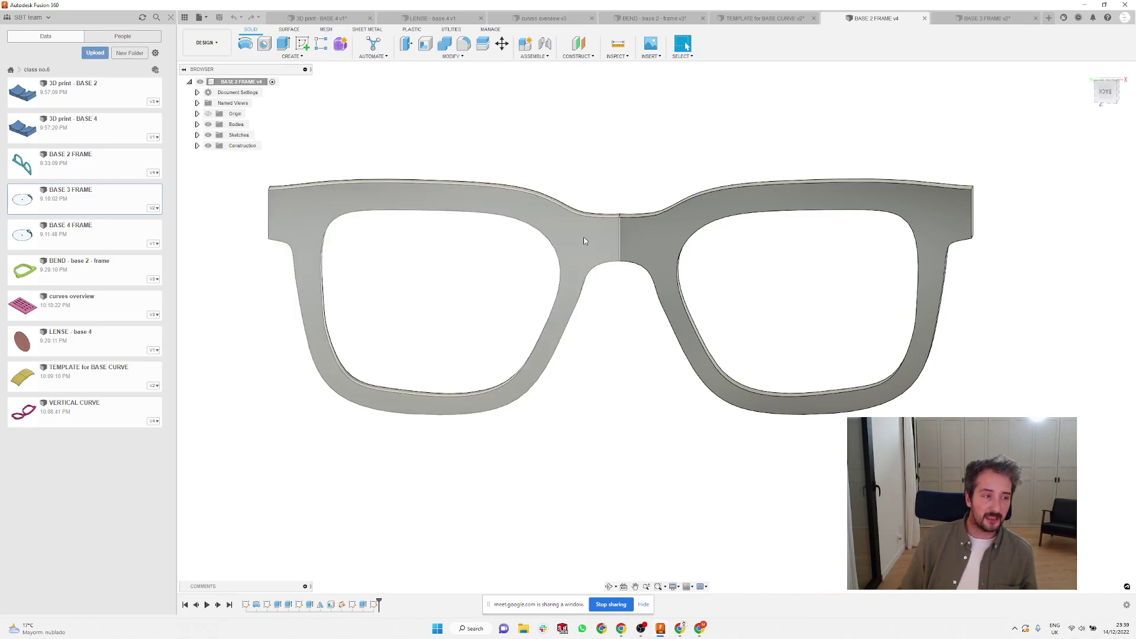
shift+middle_drag(563, 171, 573, 231)
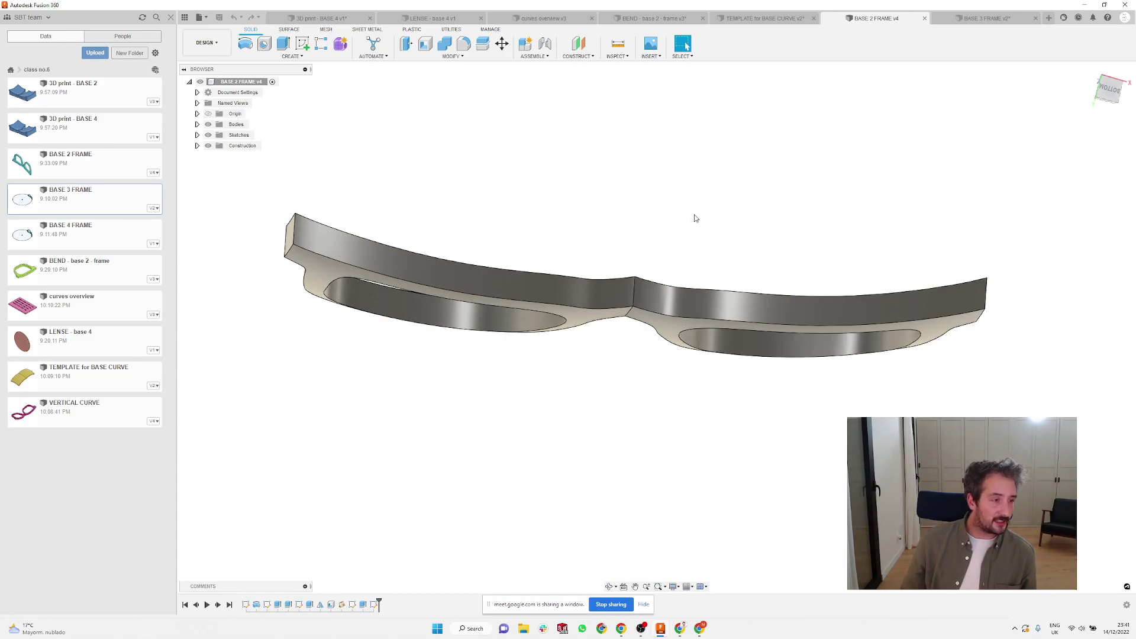
shift+middle_drag(644, 218, 645, 163)
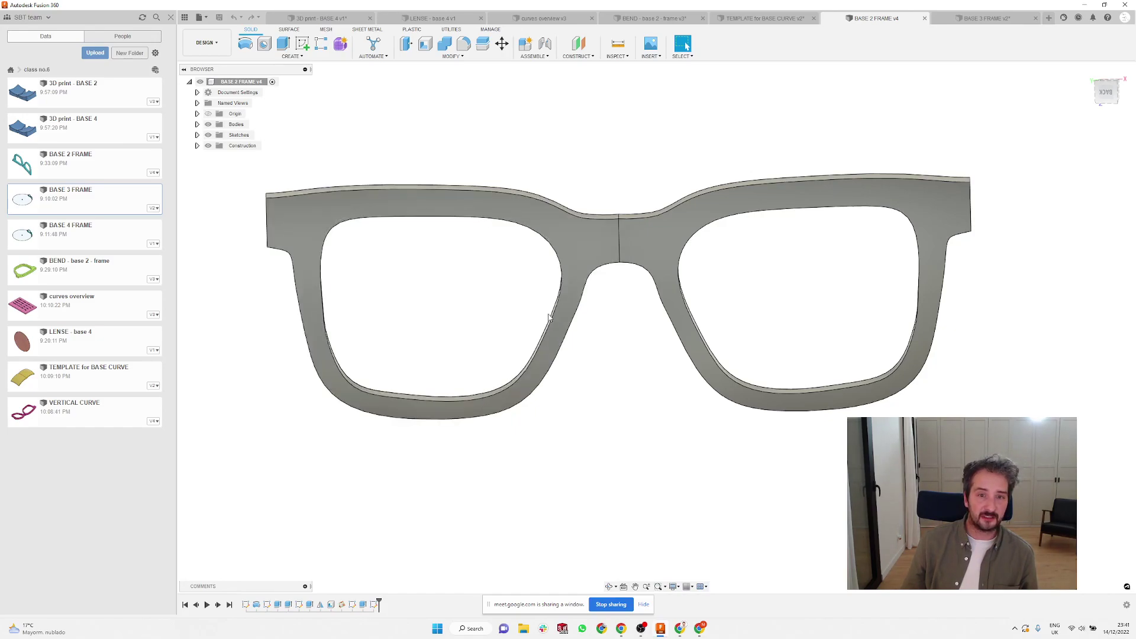
shift+middle_drag(487, 271, 485, 261)
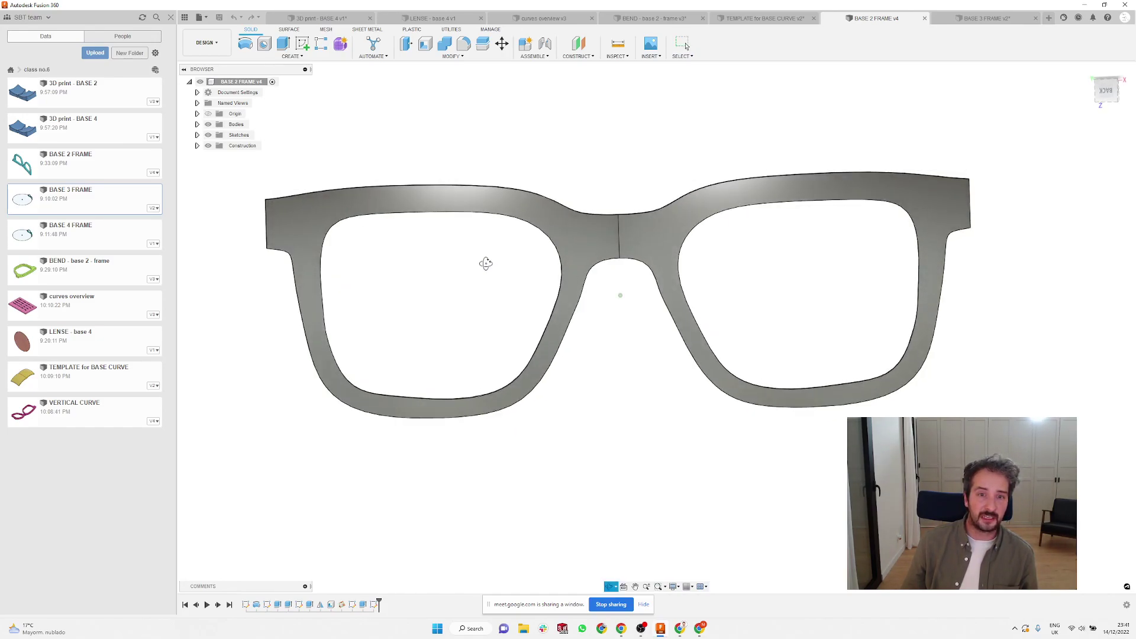
scroll(375, 223, up, 2)
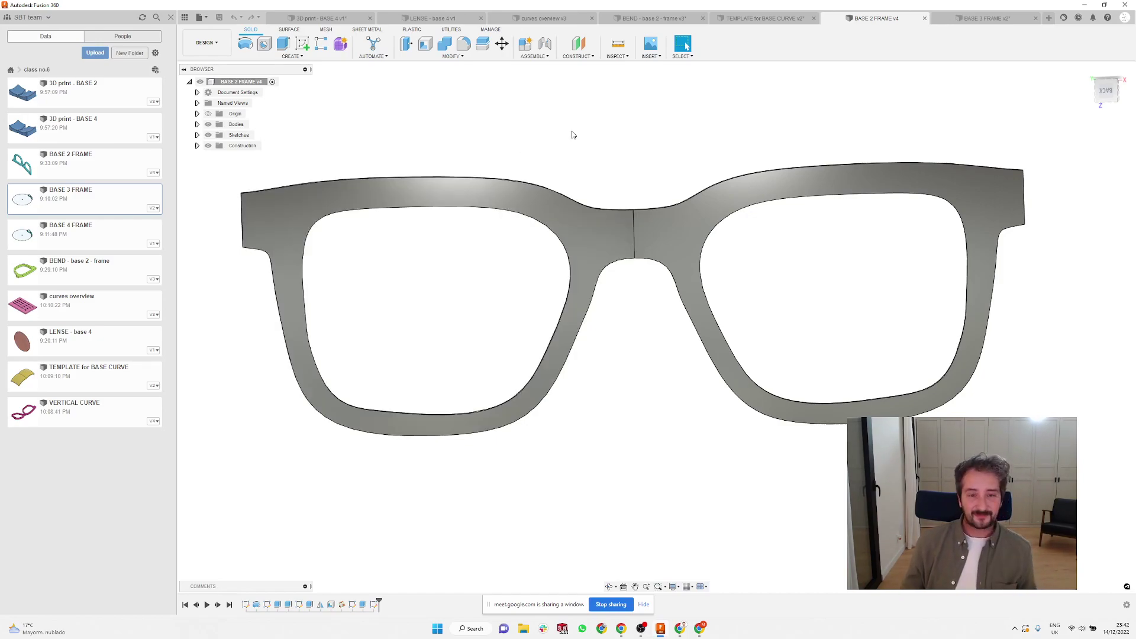
scroll(589, 156, down, 1)
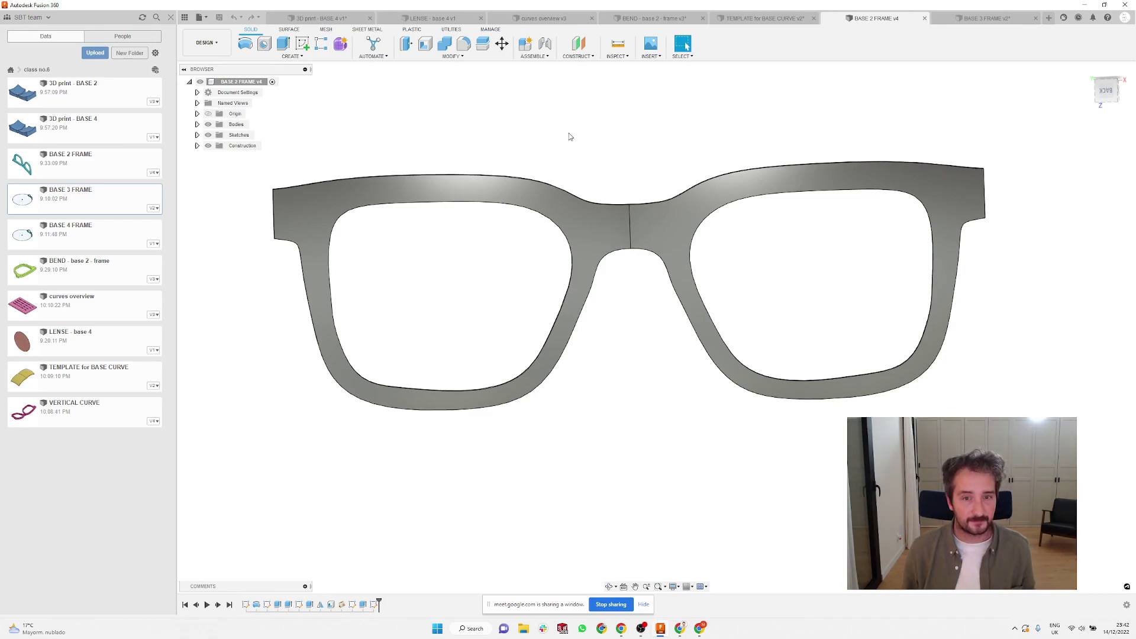
- Orbit the frame to an angled view, then move through the design tabs to 3D print - BASE 4
shift+middle_drag(570, 137, 679, 119)
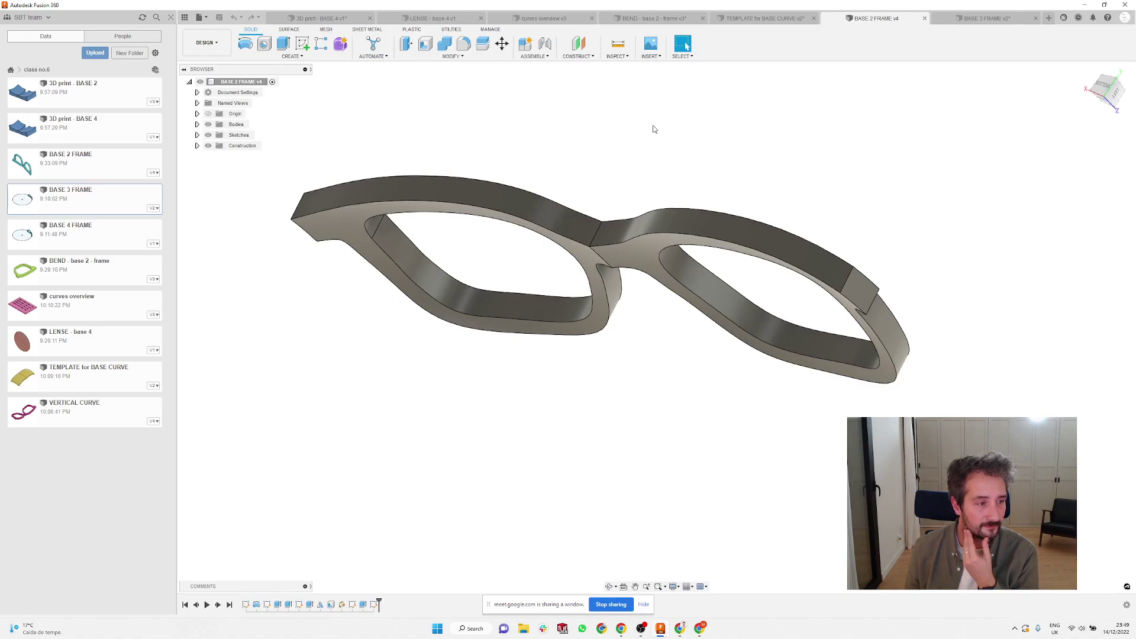
click(657, 20)
click(534, 19)
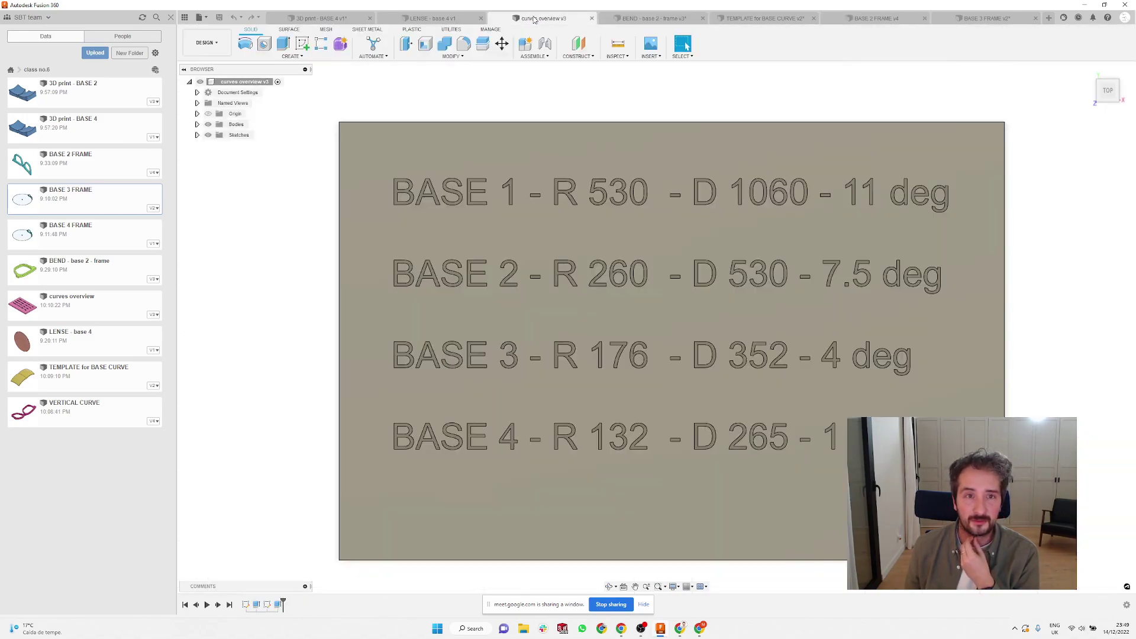
click(320, 18)
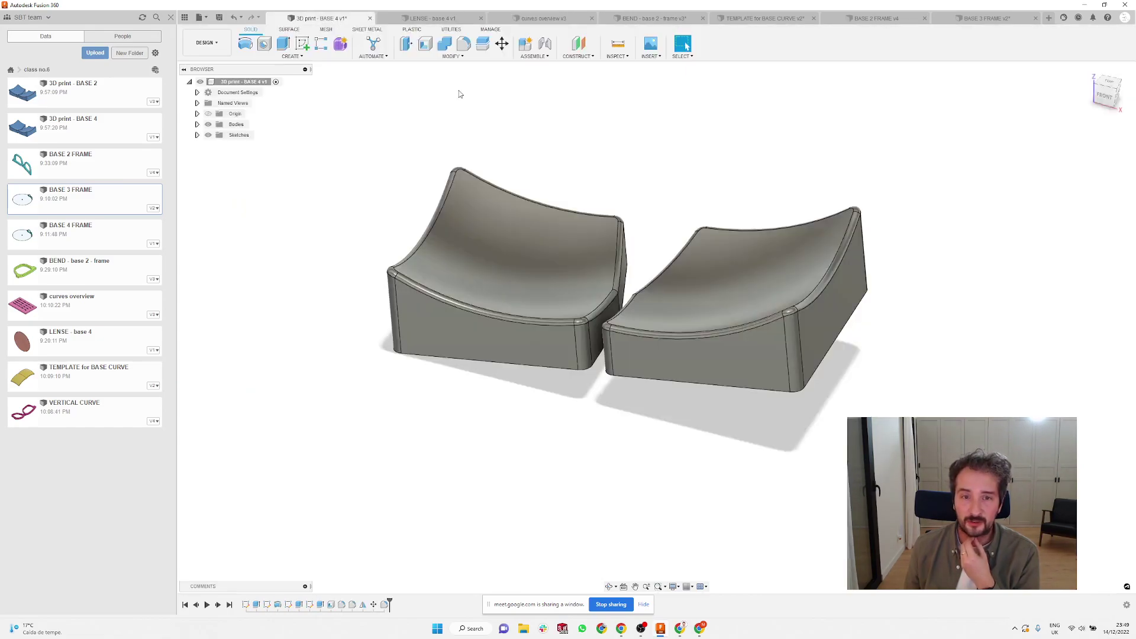
- Zoom and orbit the two BASE 4 mould blocks to view them from below
scroll(471, 247, up, 3)
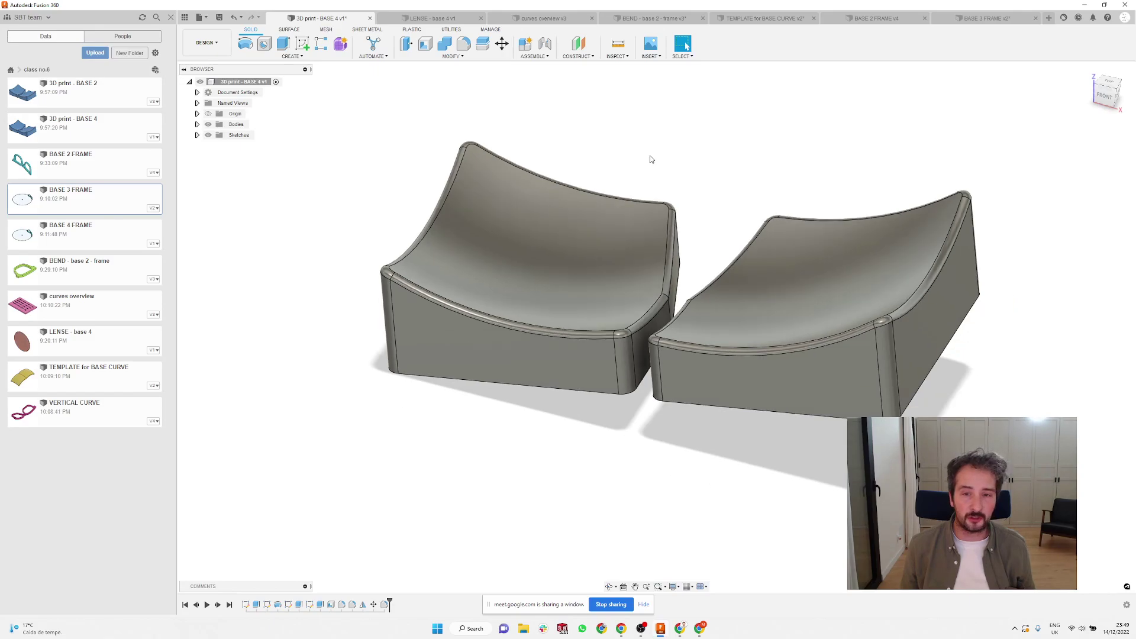
scroll(666, 152, down, 2)
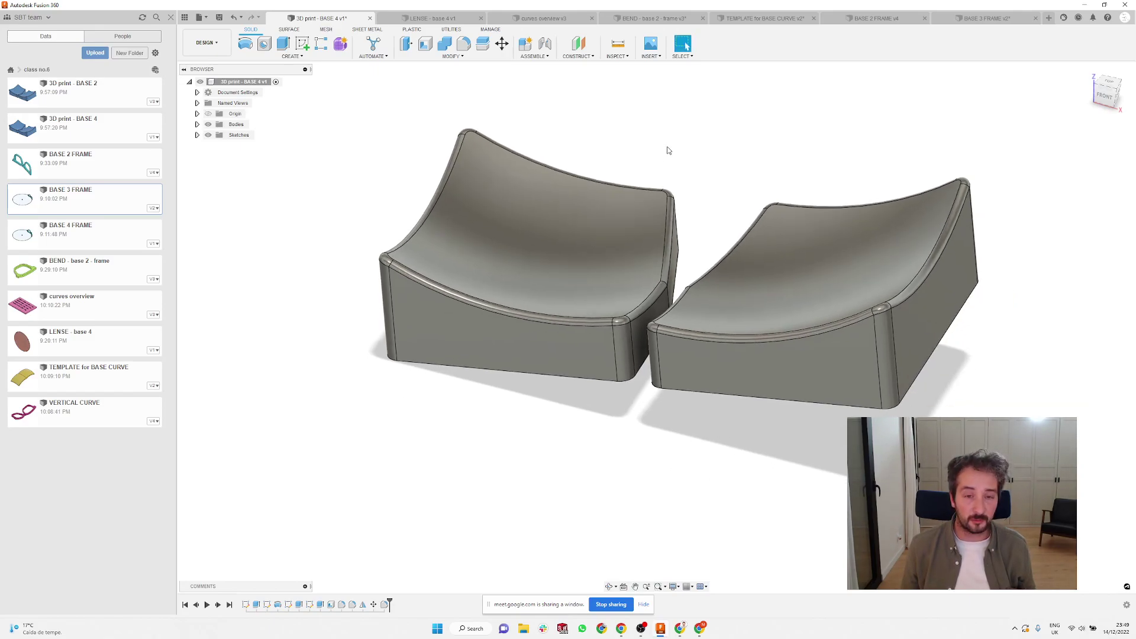
mouse_move(666, 147)
shift+middle_down()
mouse_move(644, 144)
mouse_move(662, 99)
mouse_move(665, 155)
shift+middle_up()
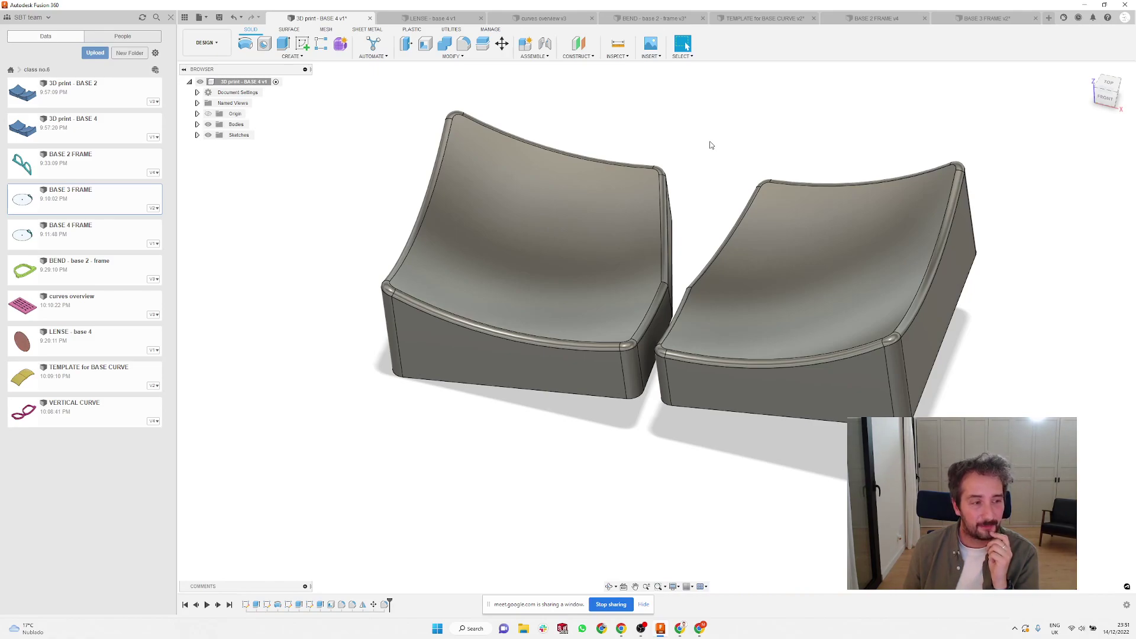
- Move through the LENSE - base 4, curves overview and BEND - base 2 - frame designs, ending on TEMPLATE for BASE CURVE
click(429, 19)
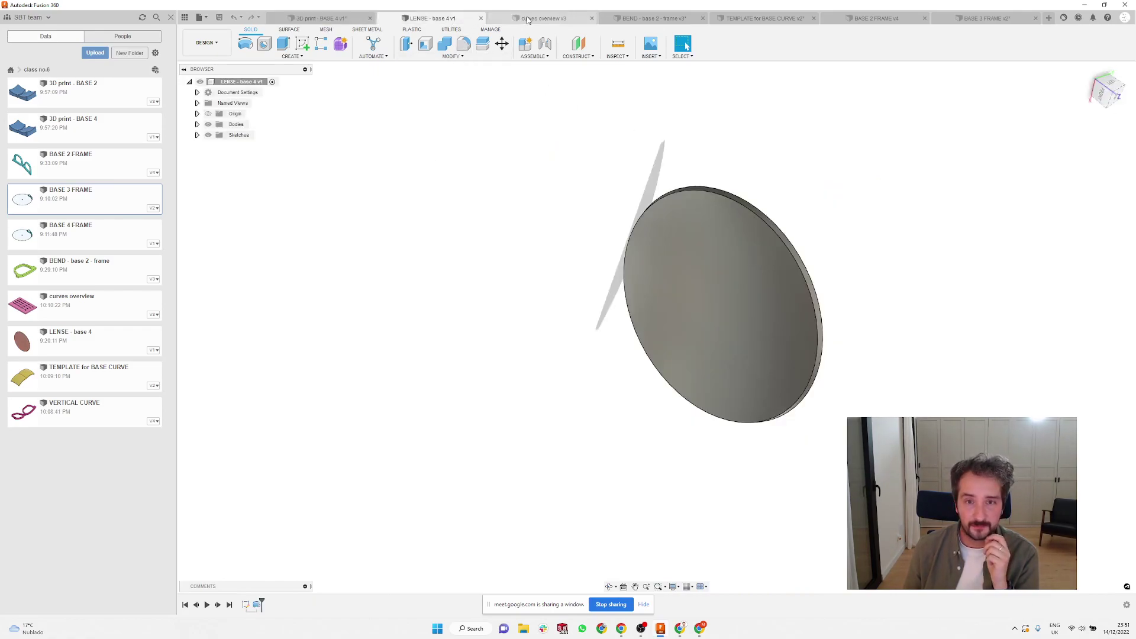
click(532, 18)
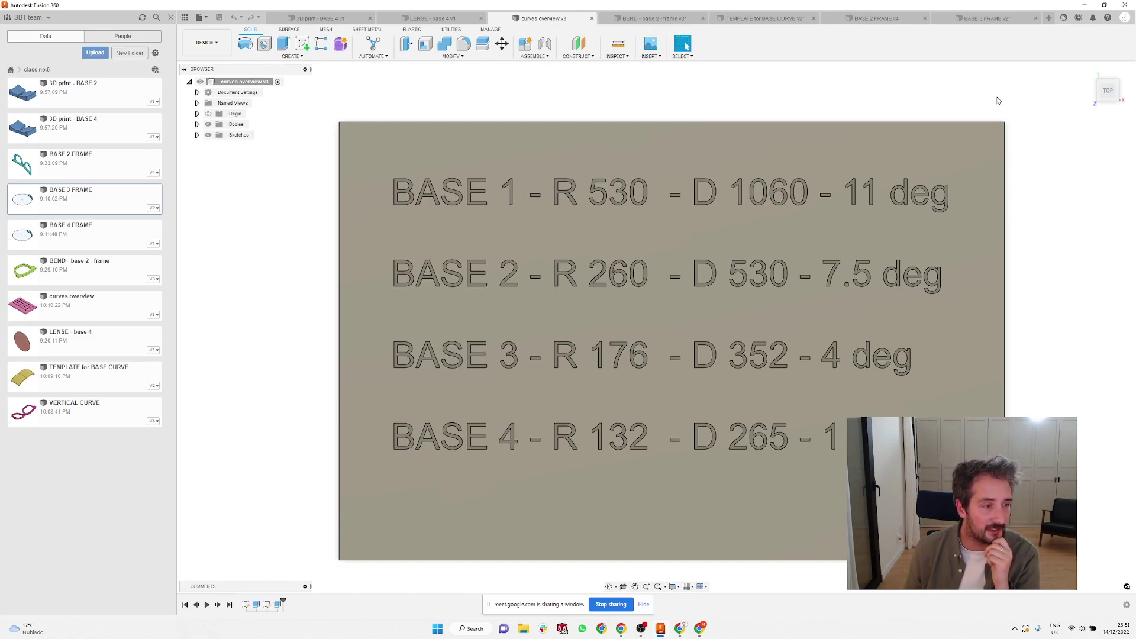
click(437, 18)
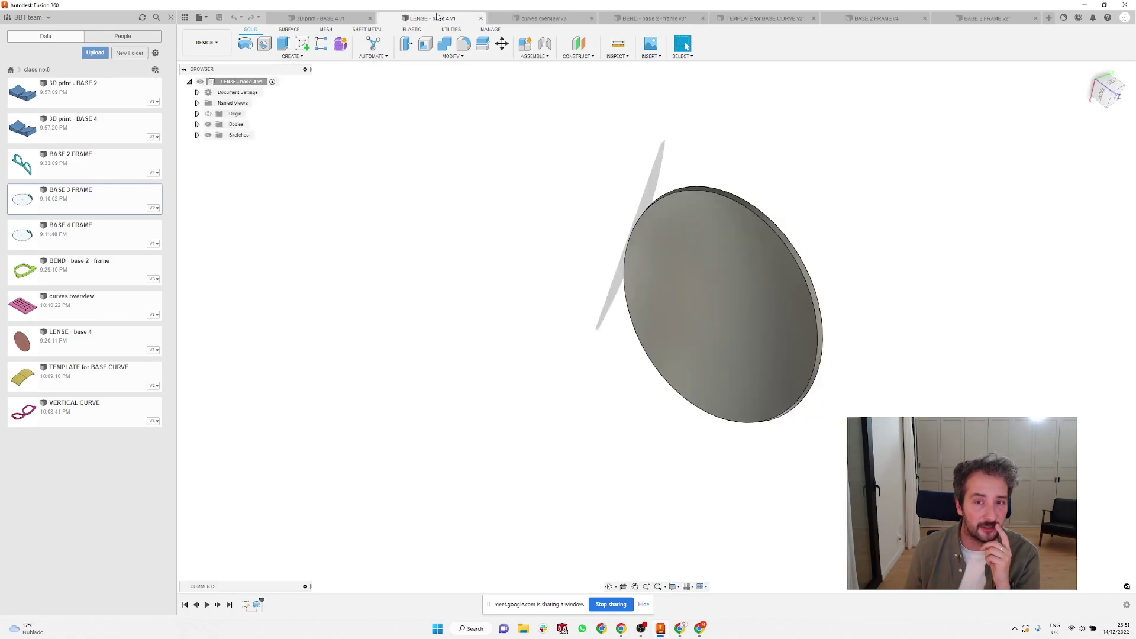
click(686, 18)
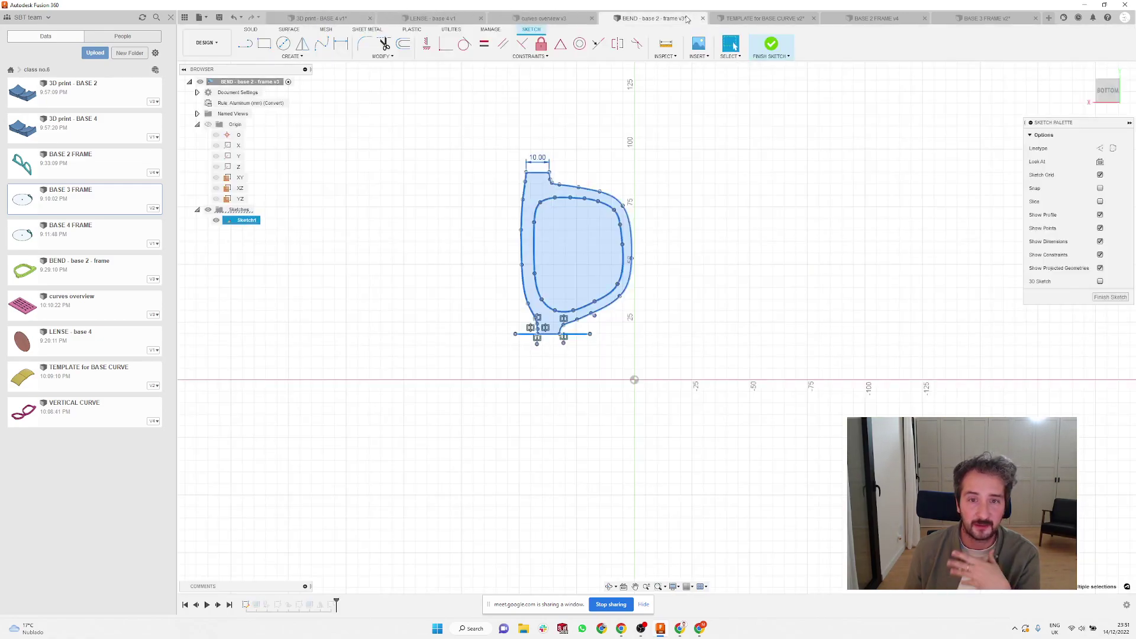
click(770, 18)
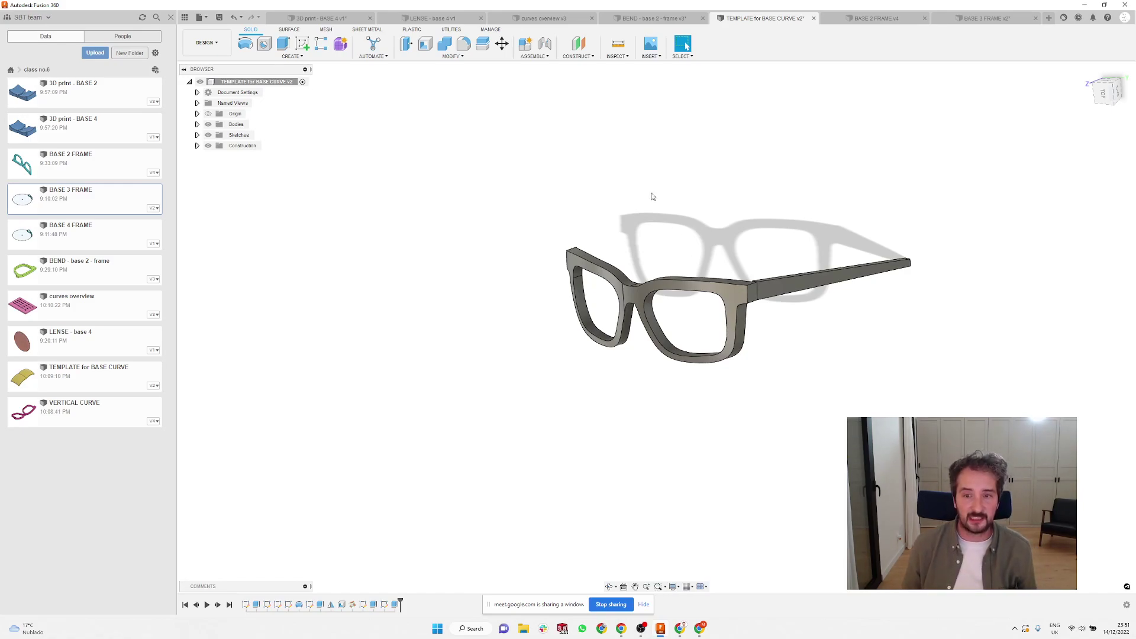
mouse_move(651, 193)
shift+middle_down()
mouse_move(667, 183)
mouse_move(664, 211)
shift+middle_up()
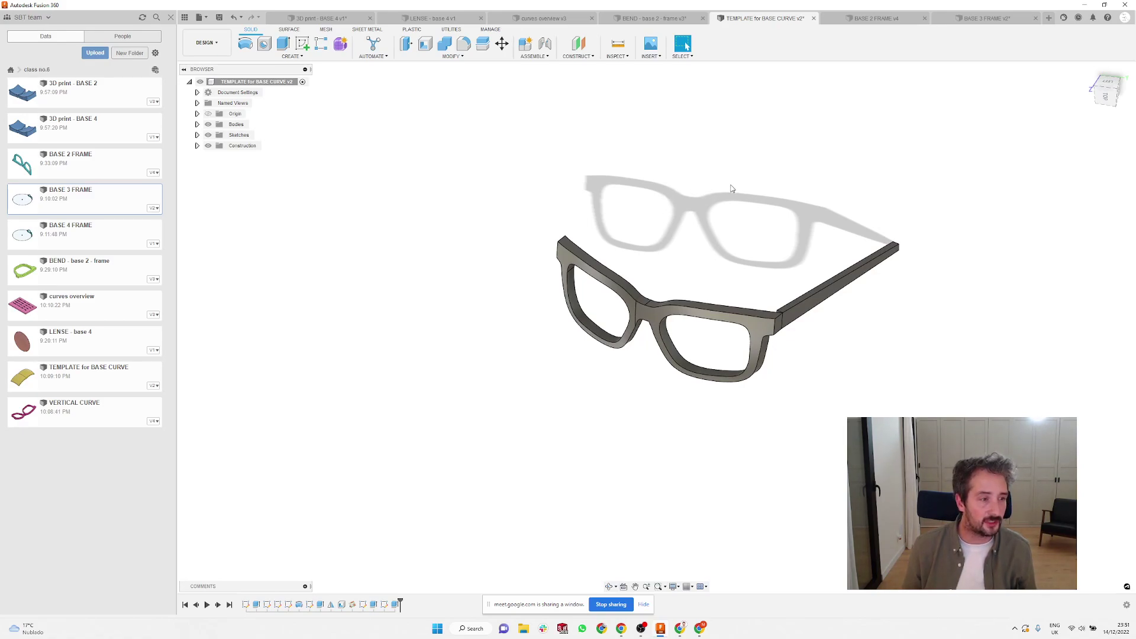
shift+middle_drag(776, 276, 769, 286)
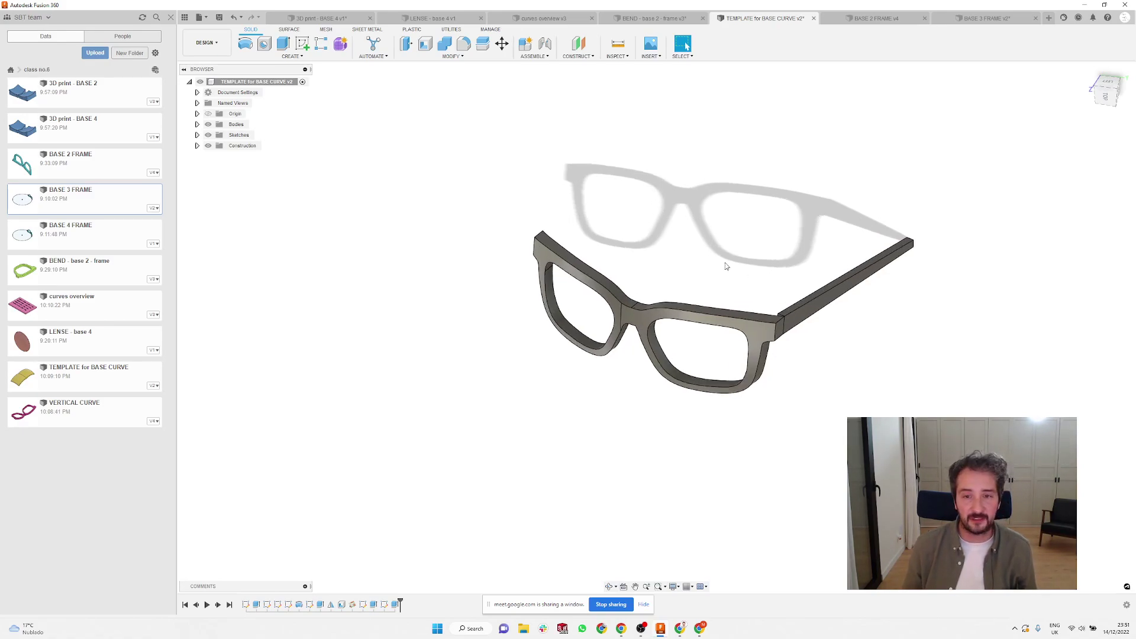
scroll(818, 172, up, 2)
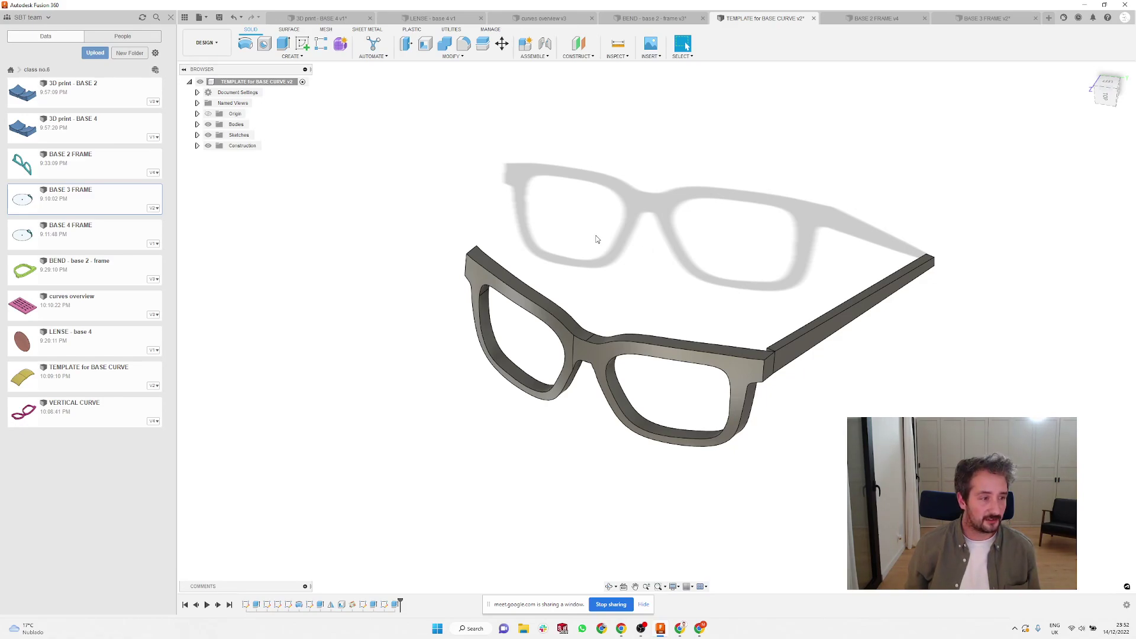
key(Caps_Lock)
scroll(599, 278, down, 2)
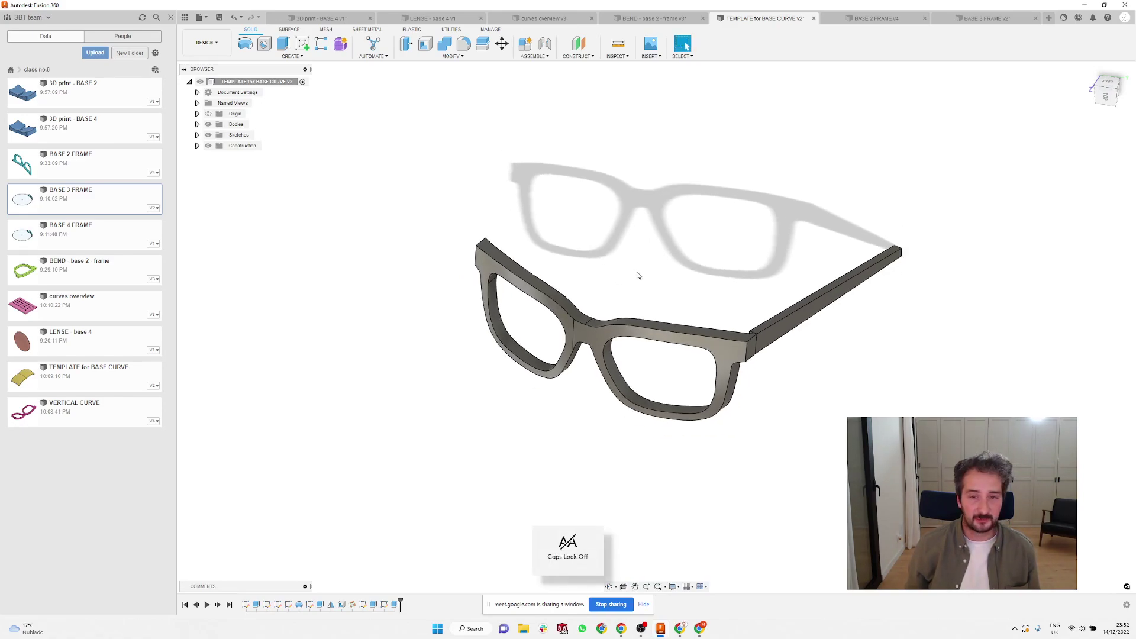